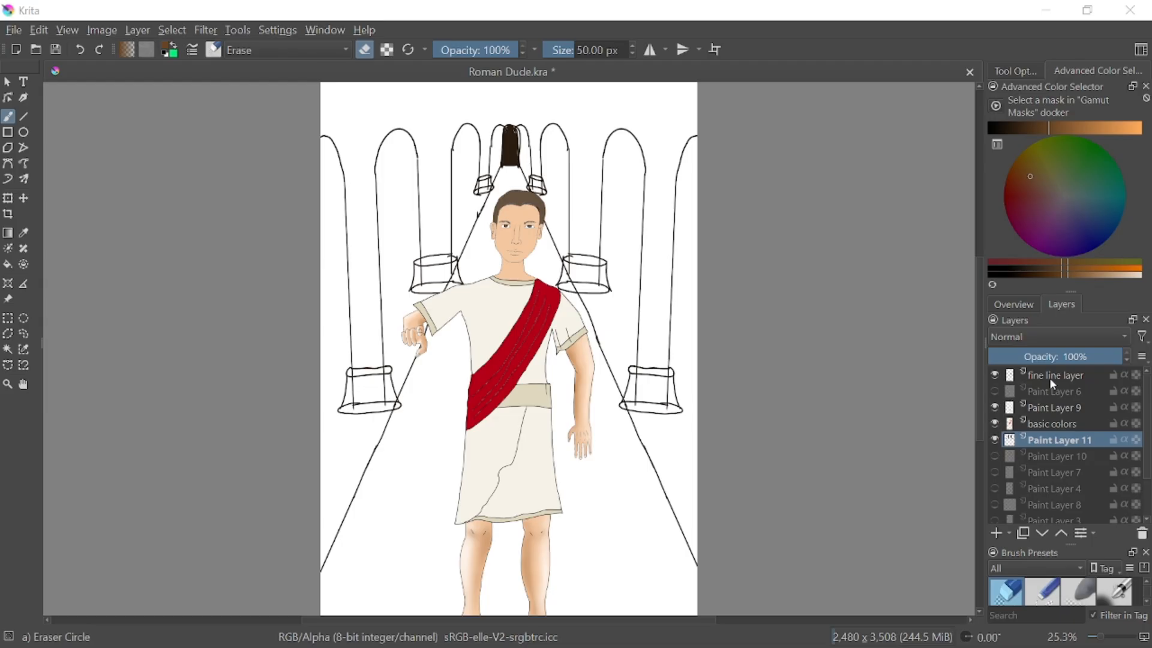
# Add two paint layers above Paint Layer 11 and rename the upper one "basic color 2"
pyautogui.click(997, 536)
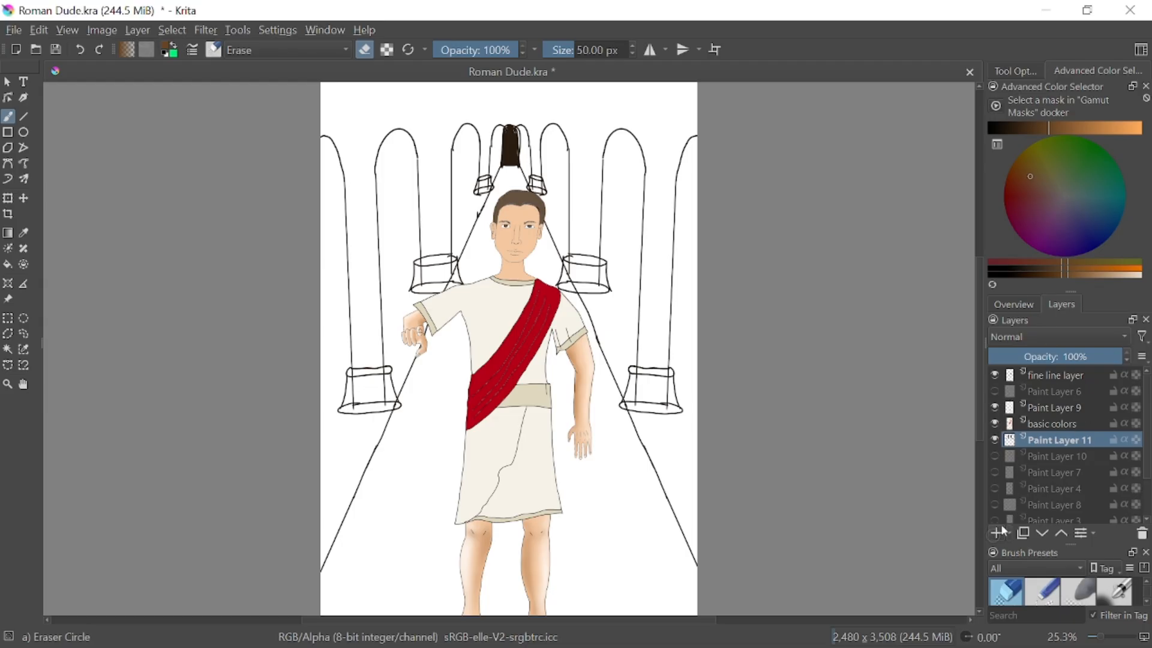
pyautogui.click(998, 535)
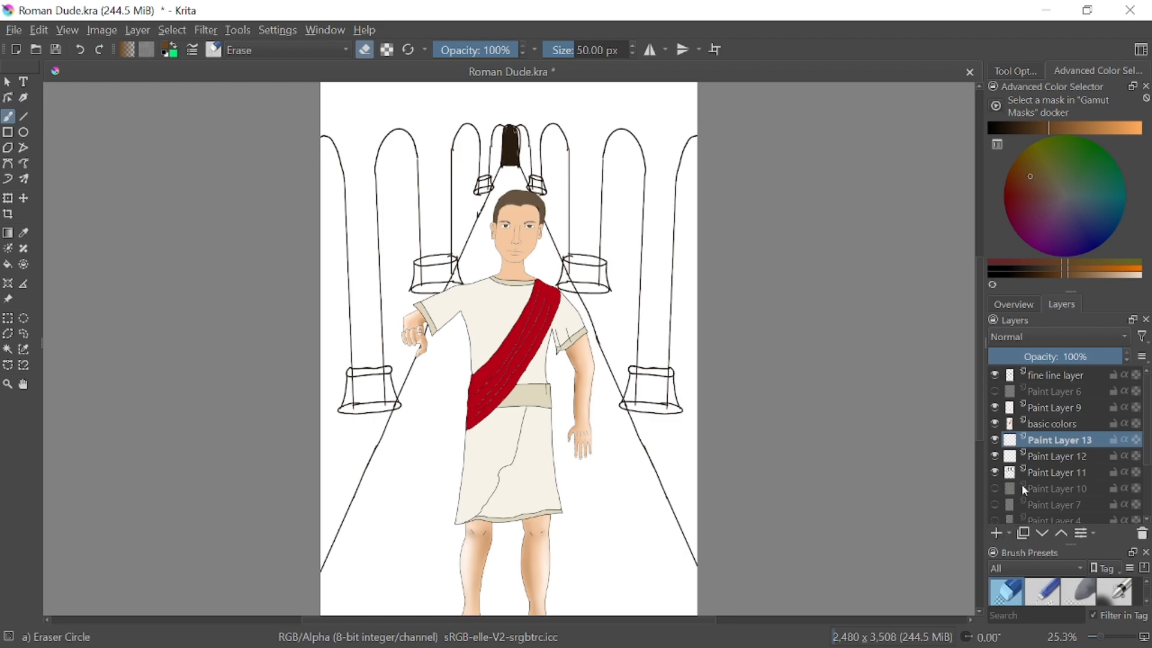
pyautogui.moveTo(1009, 449)
pyautogui.doubleClick(1073, 440)
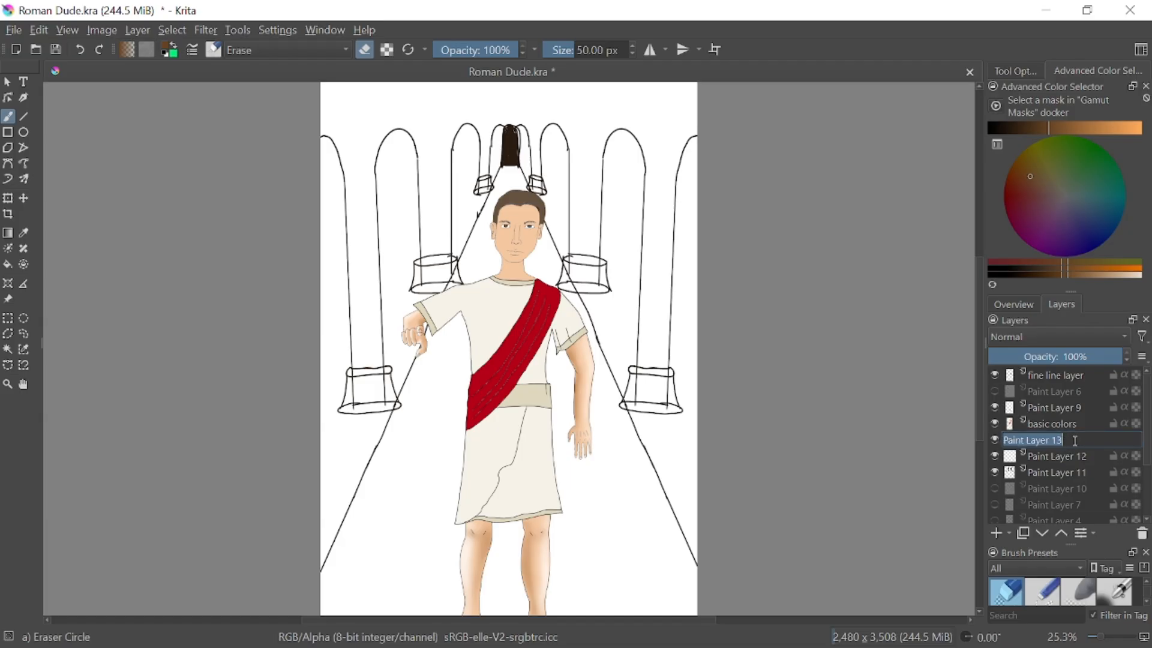
pyautogui.write('ba')
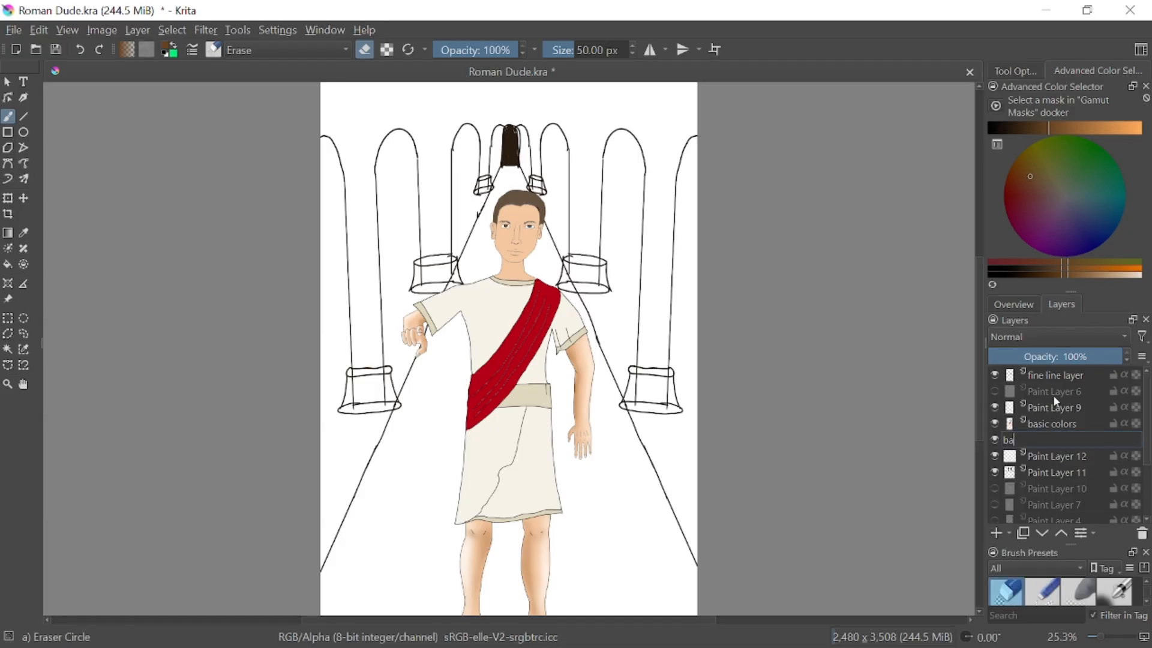
pyautogui.write('sic color 2')
pyautogui.click(1052, 423)
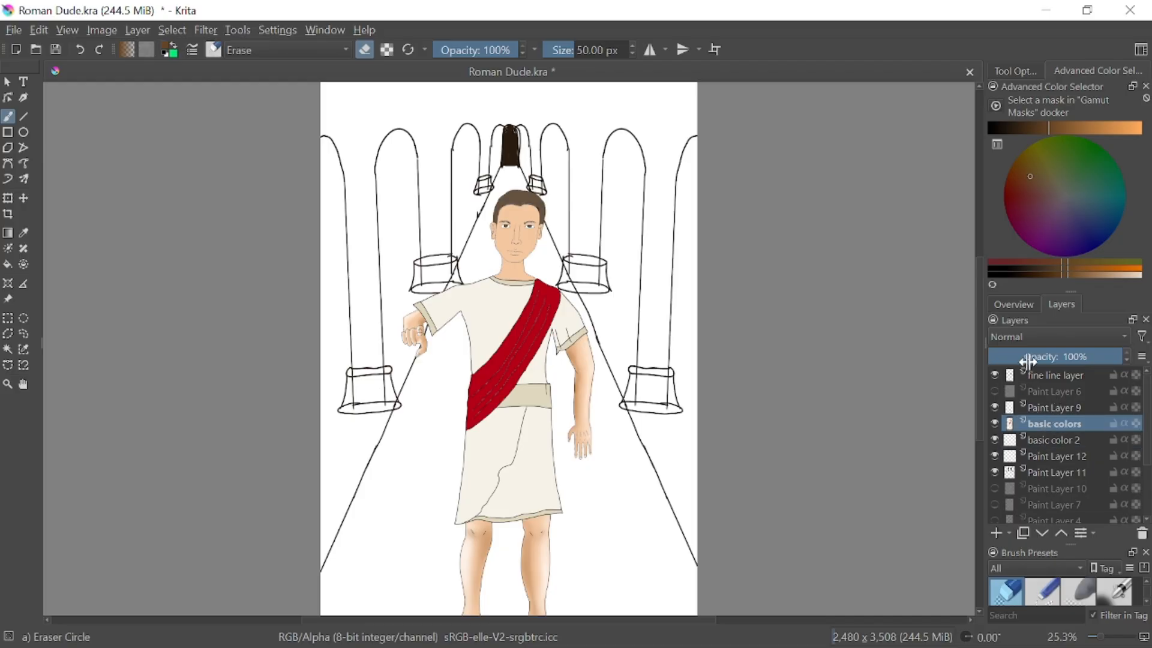
# Hide Paint Layer 11 and the basic colors layer
pyautogui.click(995, 473)
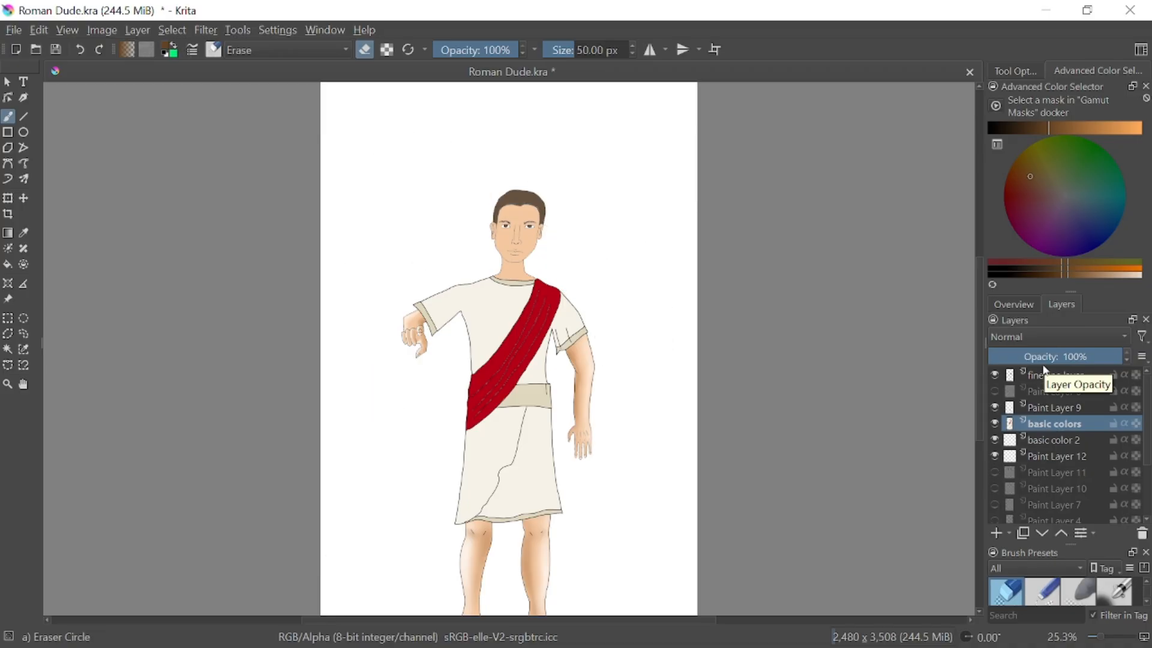
pyautogui.moveTo(1048, 445)
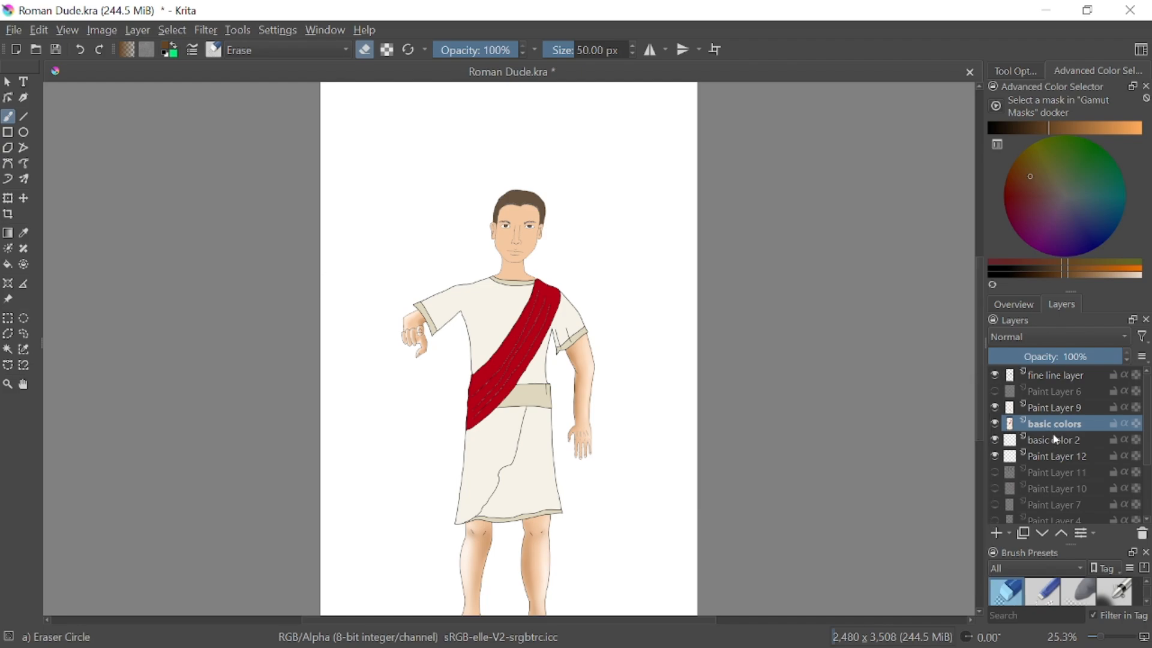
pyautogui.click(995, 424)
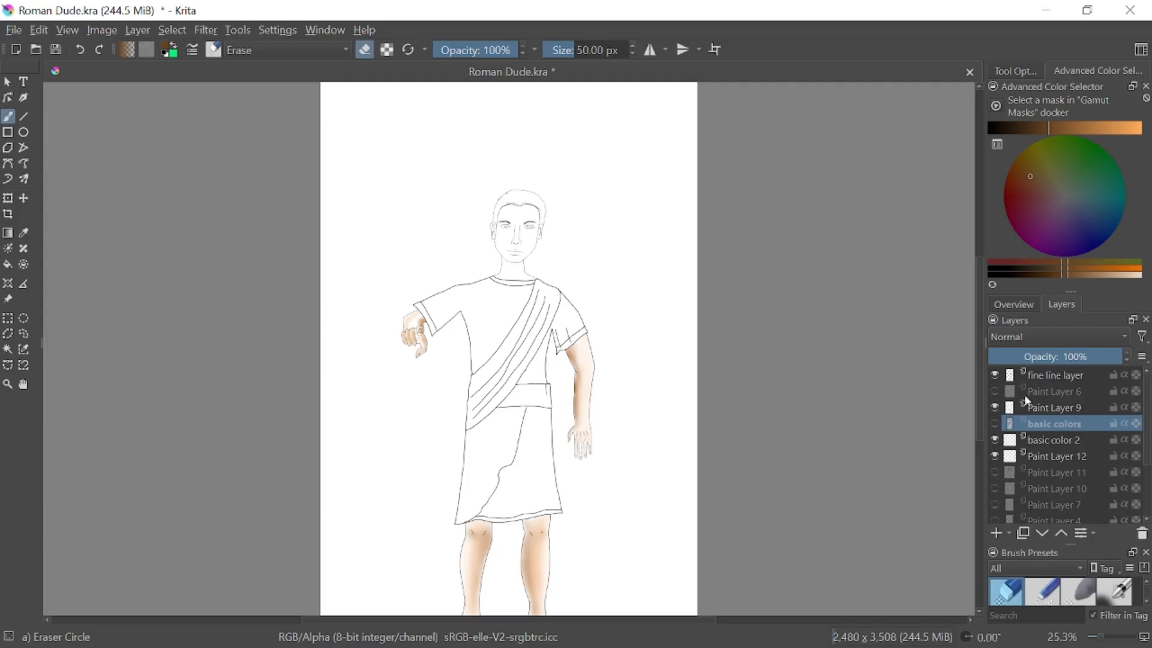
# Toggle the visibility of Paint Layer 12, basic color 2 and Paint Layer 9 to check what each contributes
pyautogui.click(995, 457)
pyautogui.click(995, 456)
pyautogui.click(995, 440)
pyautogui.click(995, 440)
pyautogui.click(995, 408)
pyautogui.click(995, 408)
pyautogui.click(995, 408)
pyautogui.click(996, 408)
pyautogui.click(996, 408)
pyautogui.click(996, 408)
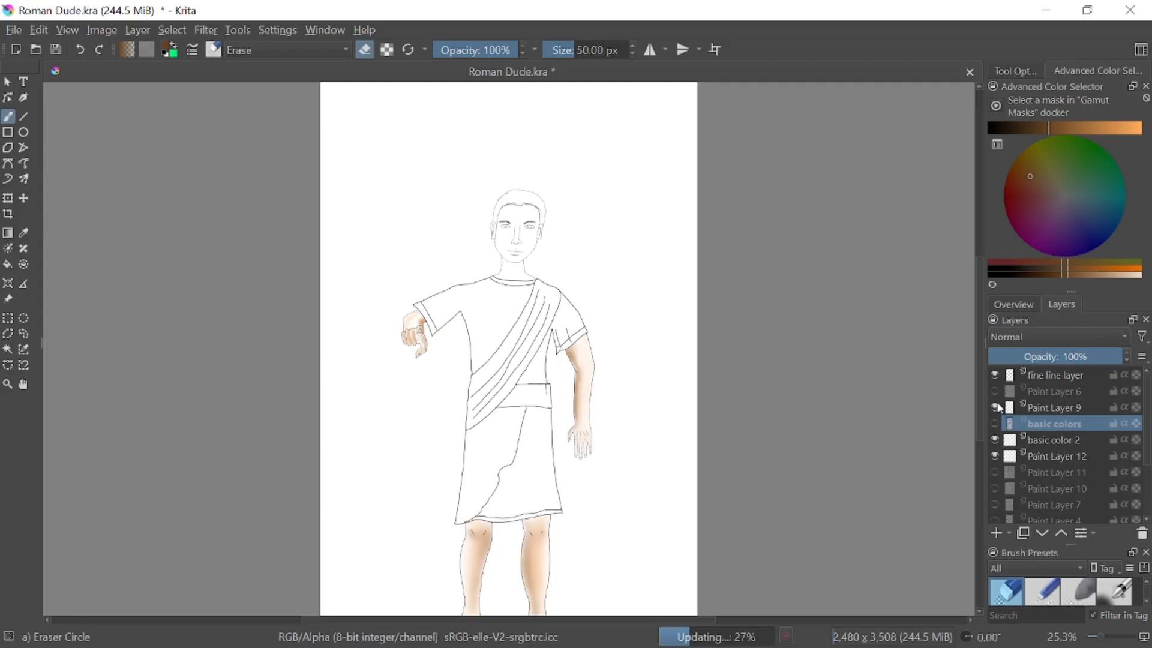
# Move the basic color 2 layer directly above basic colors, and switch visibility from Paint Layer 12 to basic colors
pyautogui.moveTo(1068, 440); pyautogui.dragTo(1071, 411)
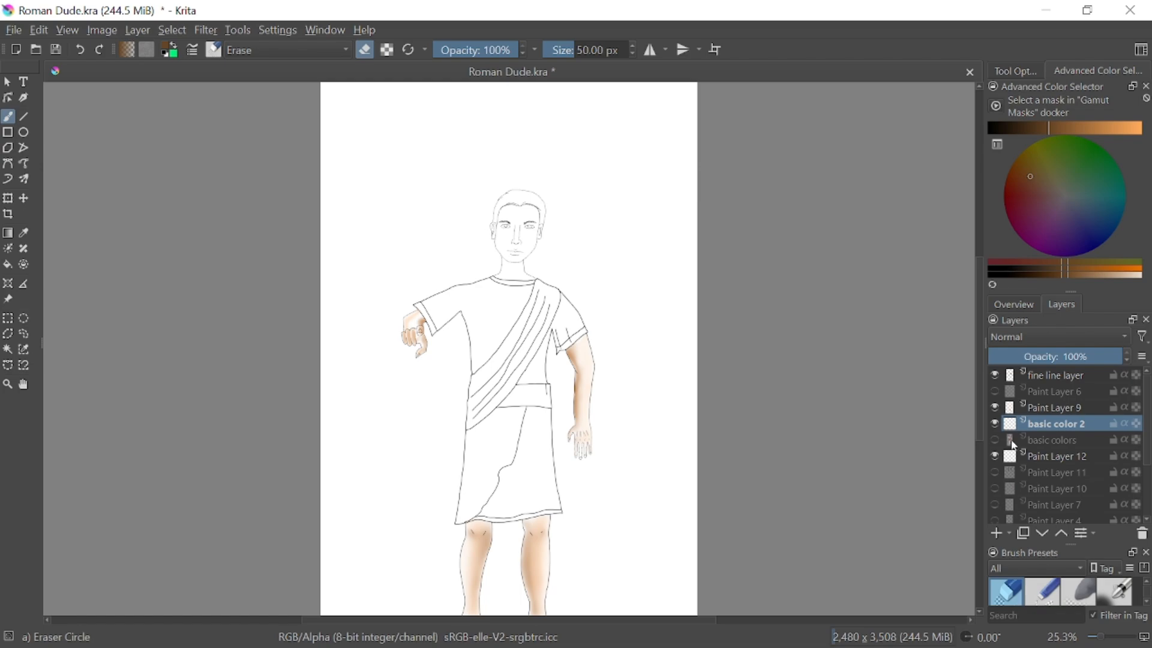
pyautogui.click(995, 457)
pyautogui.click(995, 454)
pyautogui.click(995, 439)
pyautogui.click(996, 456)
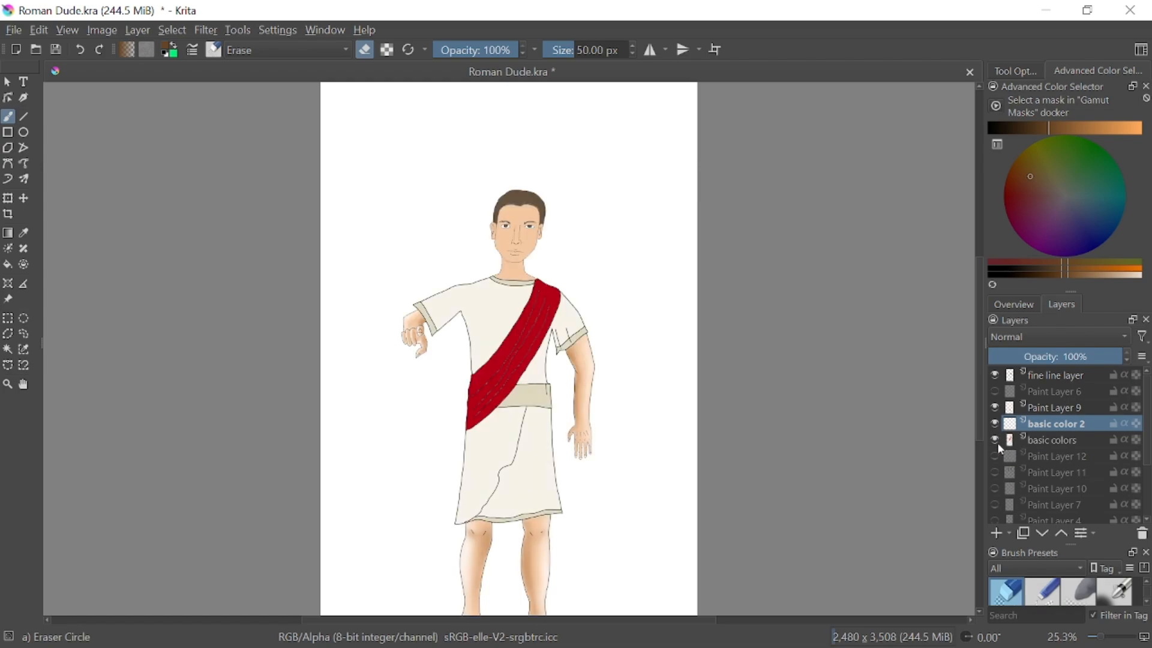
# Toggle Paint Layer 12 and Paint Layer 9 off and on to compare the figure with and without them
pyautogui.click(994, 457)
pyautogui.click(994, 456)
pyautogui.click(994, 457)
pyautogui.click(995, 456)
pyautogui.click(995, 407)
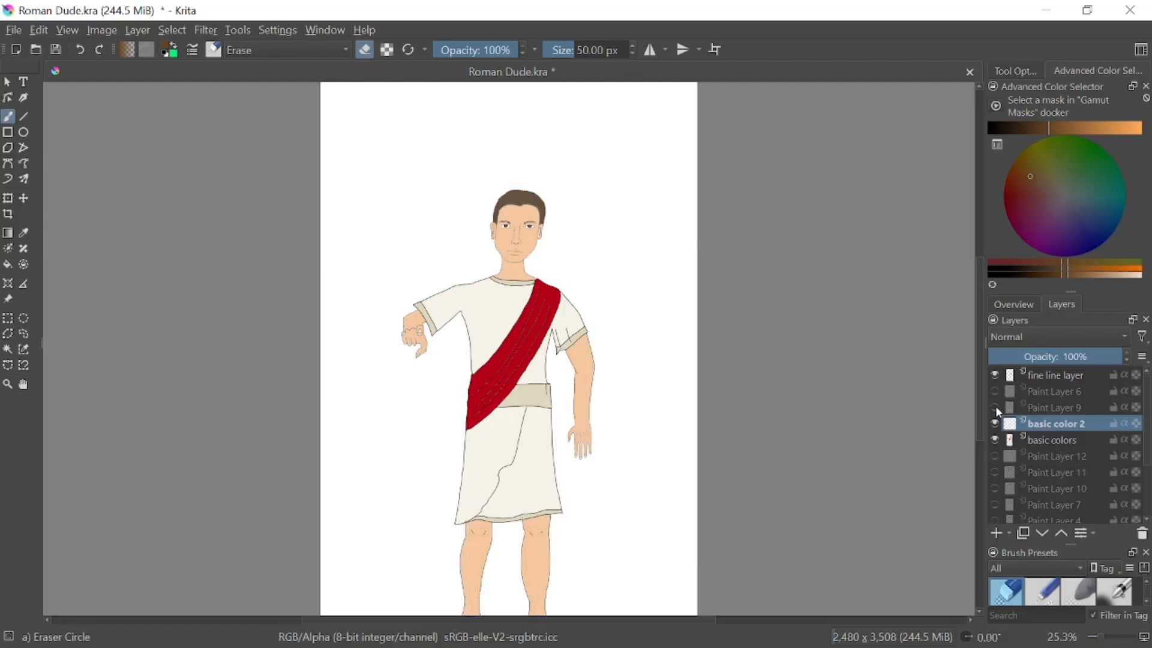
pyautogui.click(996, 407)
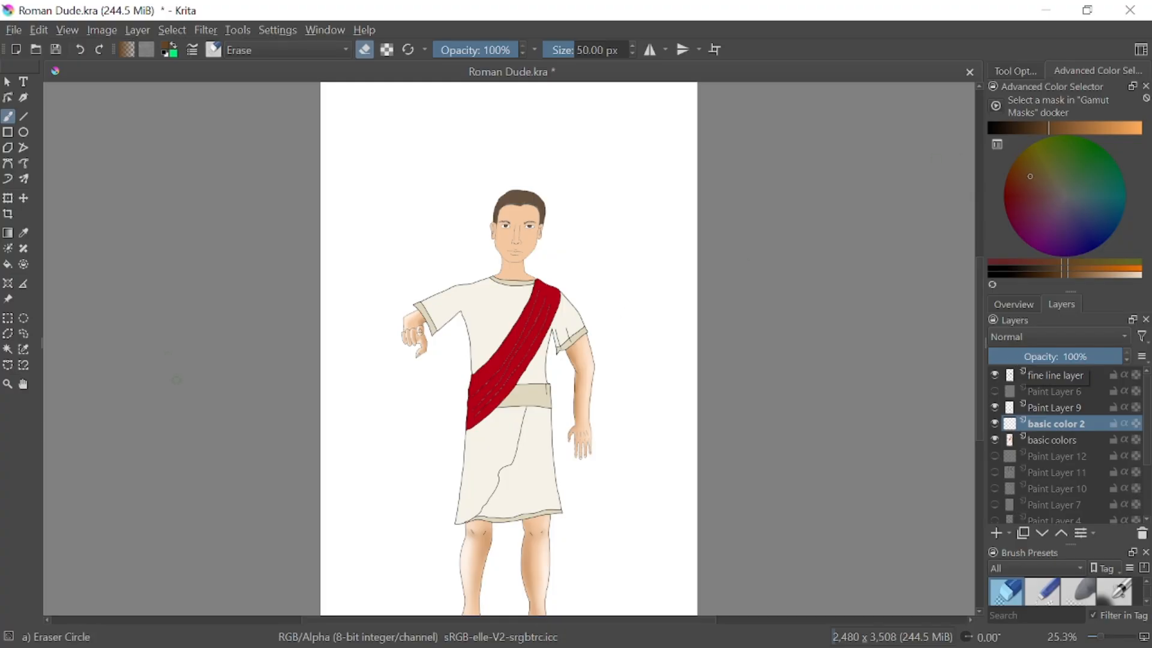
# Choose the Pencil-6 Quick Shade brush preset and draw dark brown test strokes on the blank area beside the skirt
pyautogui.scroll(3, 552, 482)
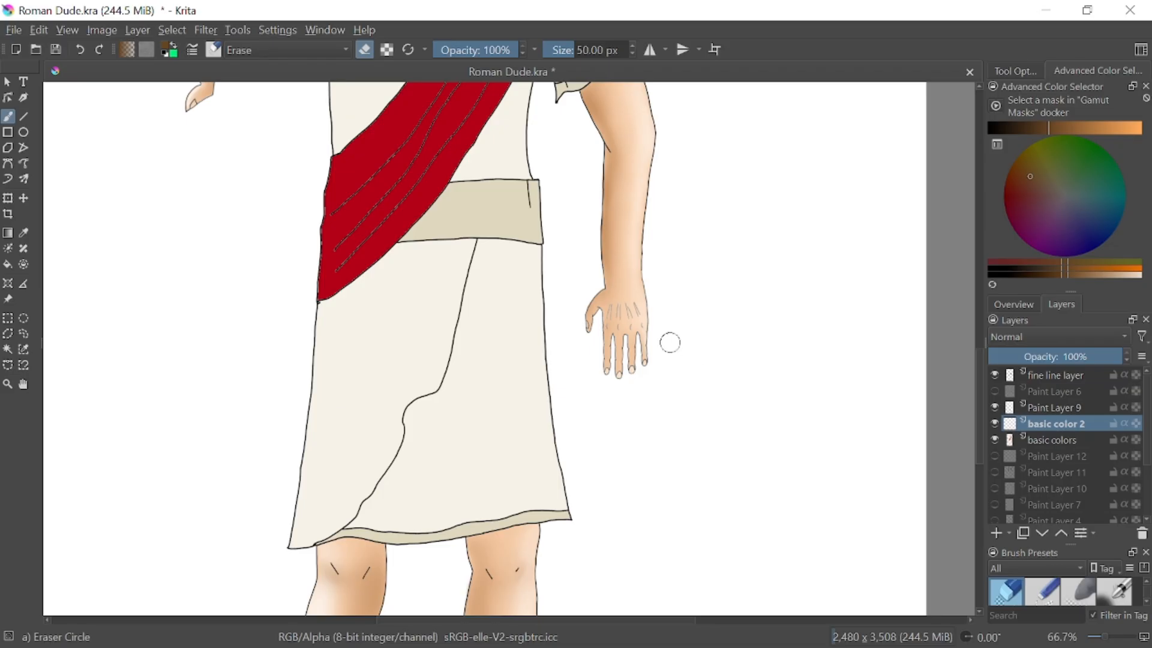
pyautogui.rightClick(694, 440)
pyautogui.rightClick(743, 391)
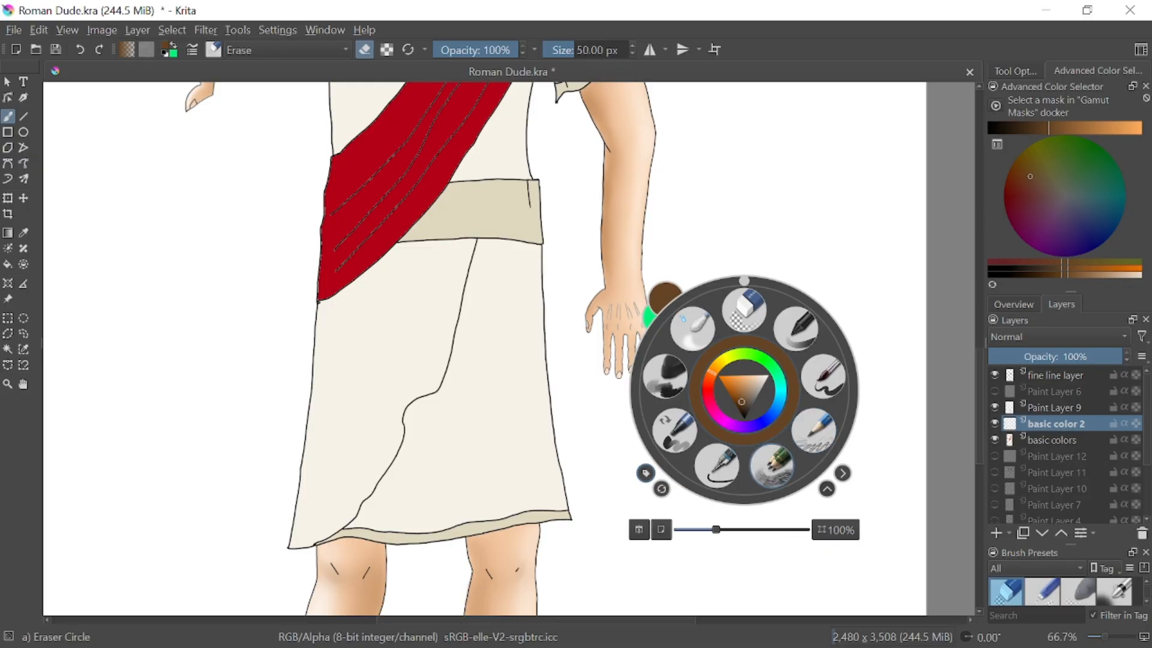
pyautogui.click(772, 465)
pyautogui.moveTo(780, 359)
pyautogui.mouseDown()
pyautogui.moveTo(696, 507)
pyautogui.moveTo(707, 522)
pyautogui.moveTo(734, 398)
pyautogui.mouseUp()
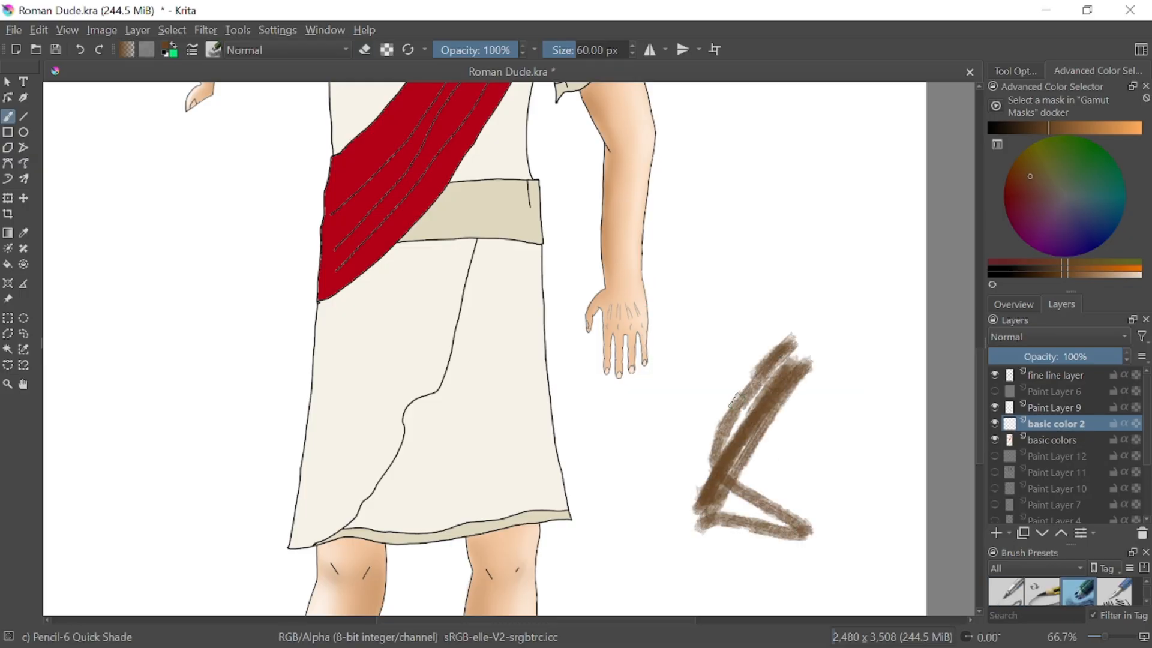
pyautogui.moveTo(713, 450)
pyautogui.mouseDown()
pyautogui.moveTo(792, 228)
pyautogui.moveTo(789, 423)
pyautogui.moveTo(774, 447)
pyautogui.mouseUp()
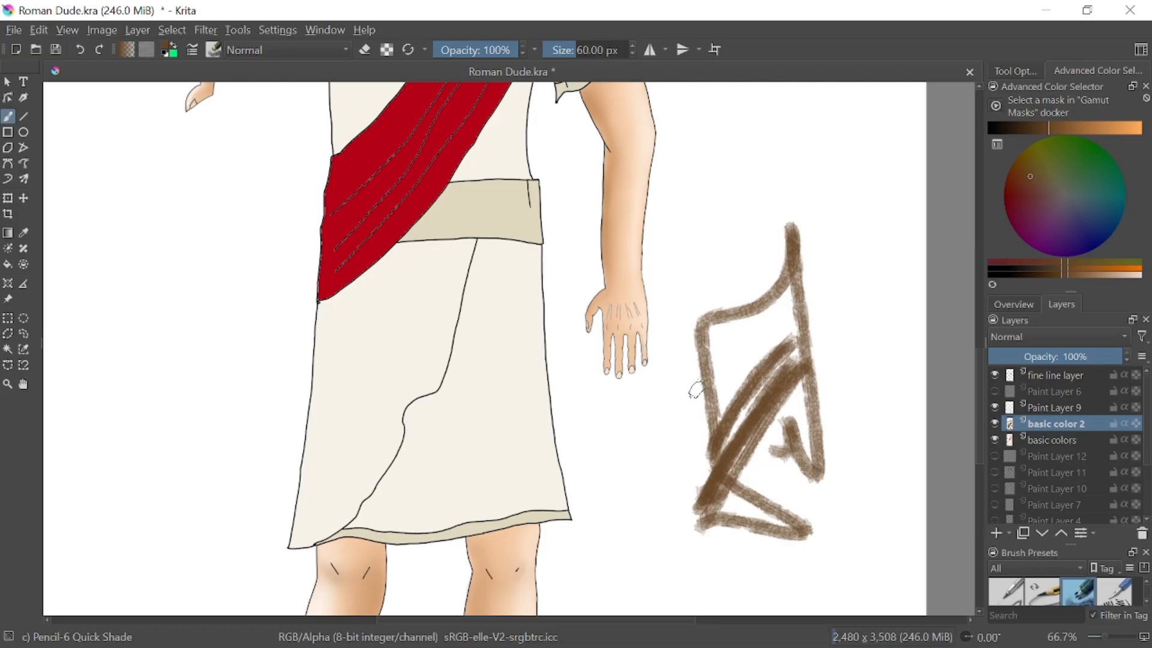
# Lighten the brush color from dark brown to a light tan brown
pyautogui.click(1057, 128)
pyautogui.moveTo(1058, 129)
pyautogui.mouseDown()
pyautogui.moveTo(1039, 130)
pyautogui.moveTo(1074, 130)
pyautogui.mouseUp()
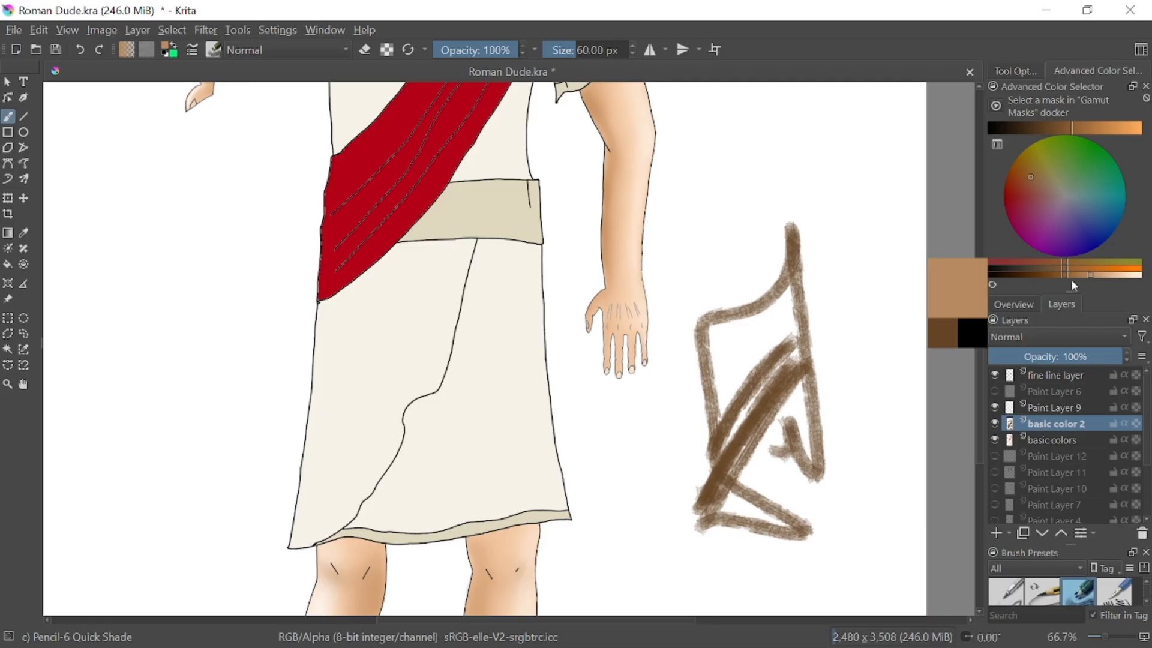
pyautogui.click(1090, 274)
# Test the light brown over the scribble and on the skirt, and undo all the test strokes
pyautogui.moveTo(739, 489)
pyautogui.mouseDown()
pyautogui.moveTo(798, 432)
pyautogui.moveTo(753, 504)
pyautogui.mouseUp()
pyautogui.moveTo(550, 484)
pyautogui.mouseDown()
pyautogui.moveTo(504, 333)
pyautogui.moveTo(543, 486)
pyautogui.mouseUp()
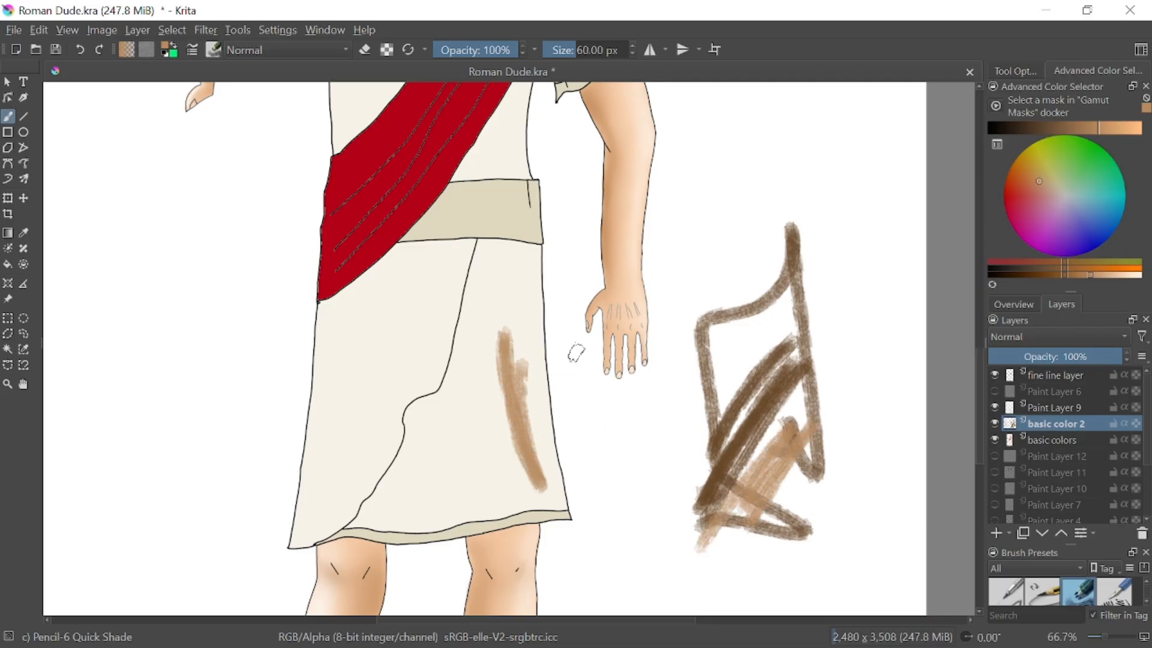
pyautogui.click(81, 51)
pyautogui.click(82, 51)
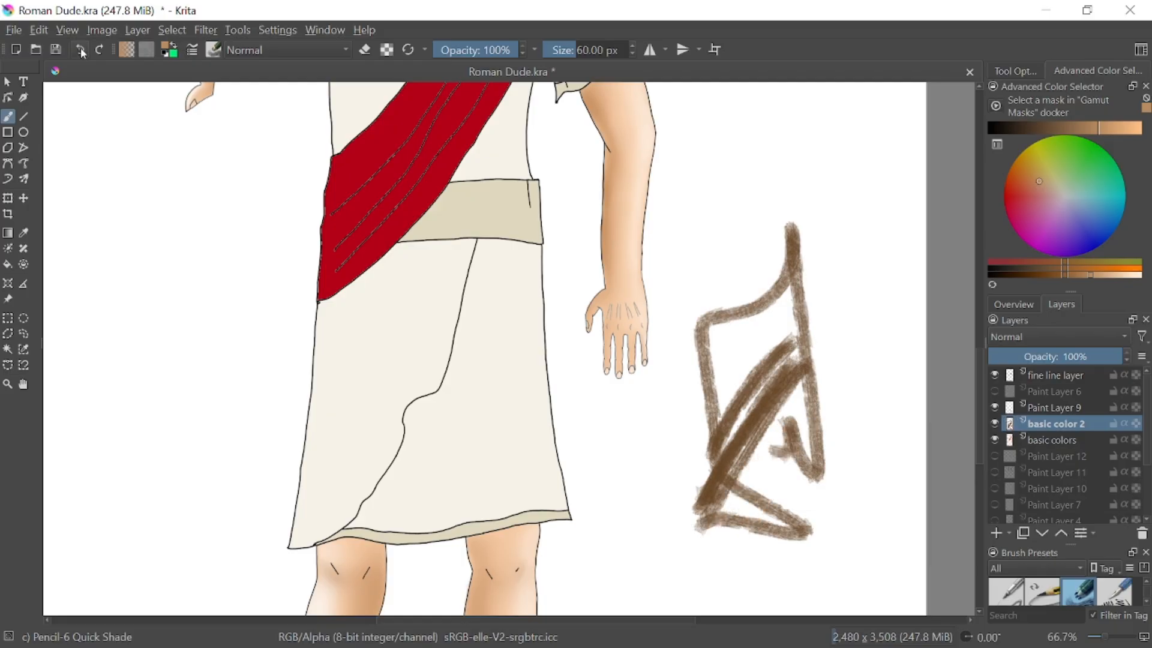
pyautogui.click(82, 50)
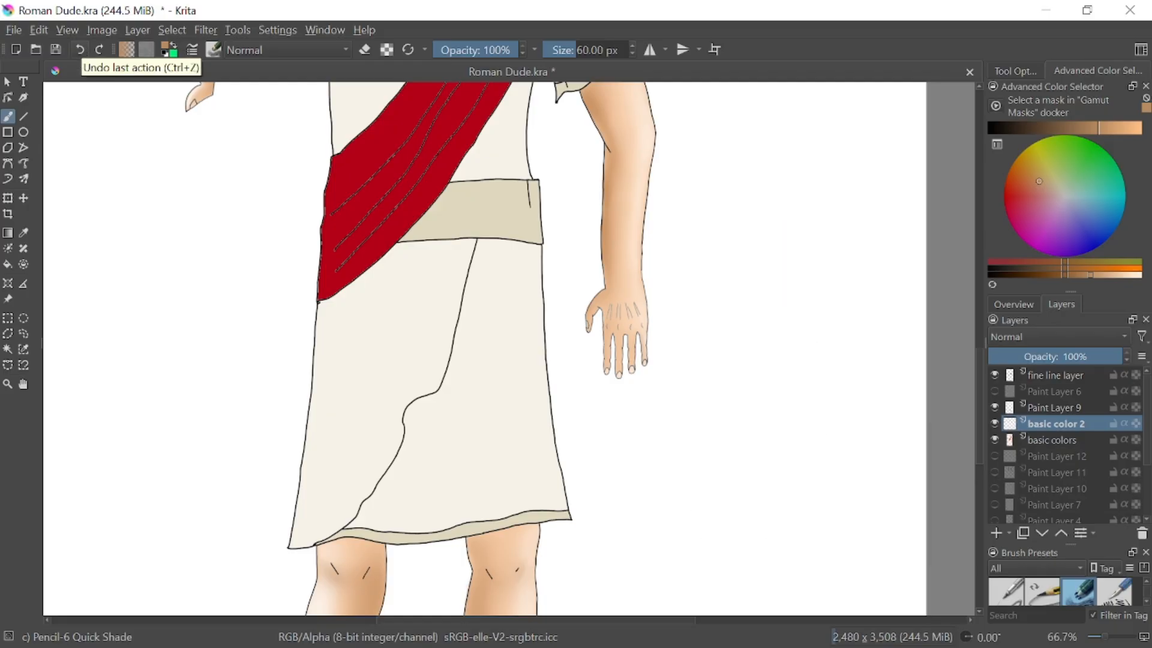
# Try a loose oval and curved light brown strokes on the front of the skirt, and undo them
pyautogui.moveTo(444, 318)
pyautogui.mouseDown()
pyautogui.moveTo(393, 325)
pyautogui.moveTo(404, 354)
pyautogui.moveTo(450, 317)
pyautogui.mouseUp()
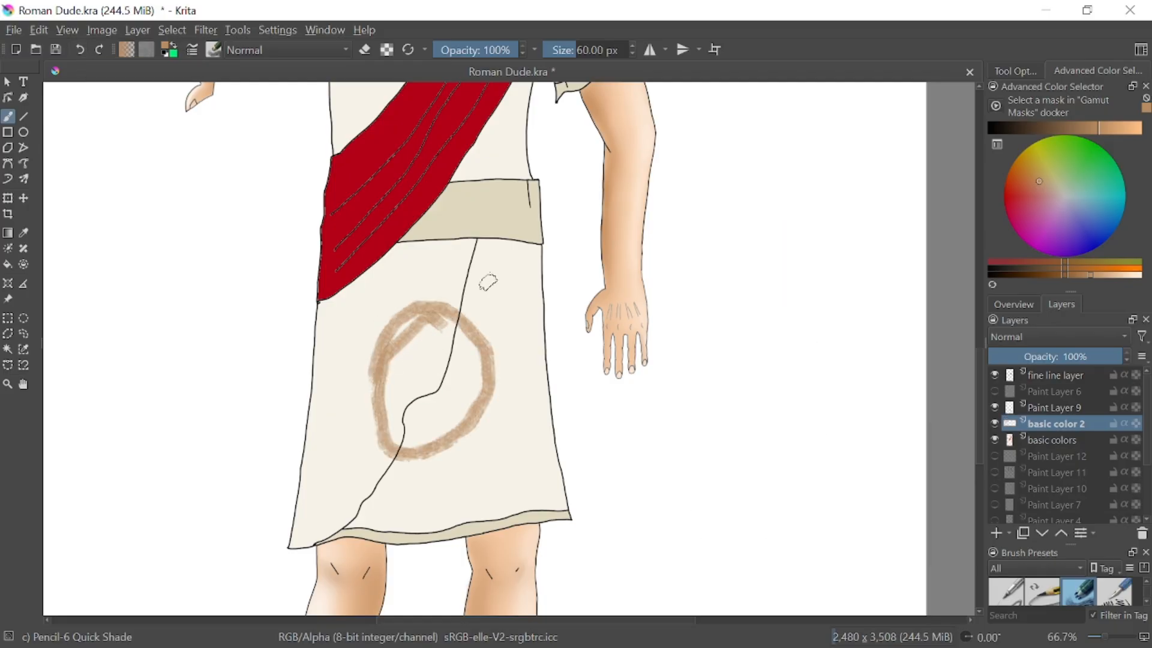
pyautogui.moveTo(511, 295)
pyautogui.mouseDown()
pyautogui.moveTo(522, 308)
pyautogui.moveTo(474, 442)
pyautogui.moveTo(489, 462)
pyautogui.mouseUp()
pyautogui.moveTo(451, 235); pyautogui.dragTo(459, 393)
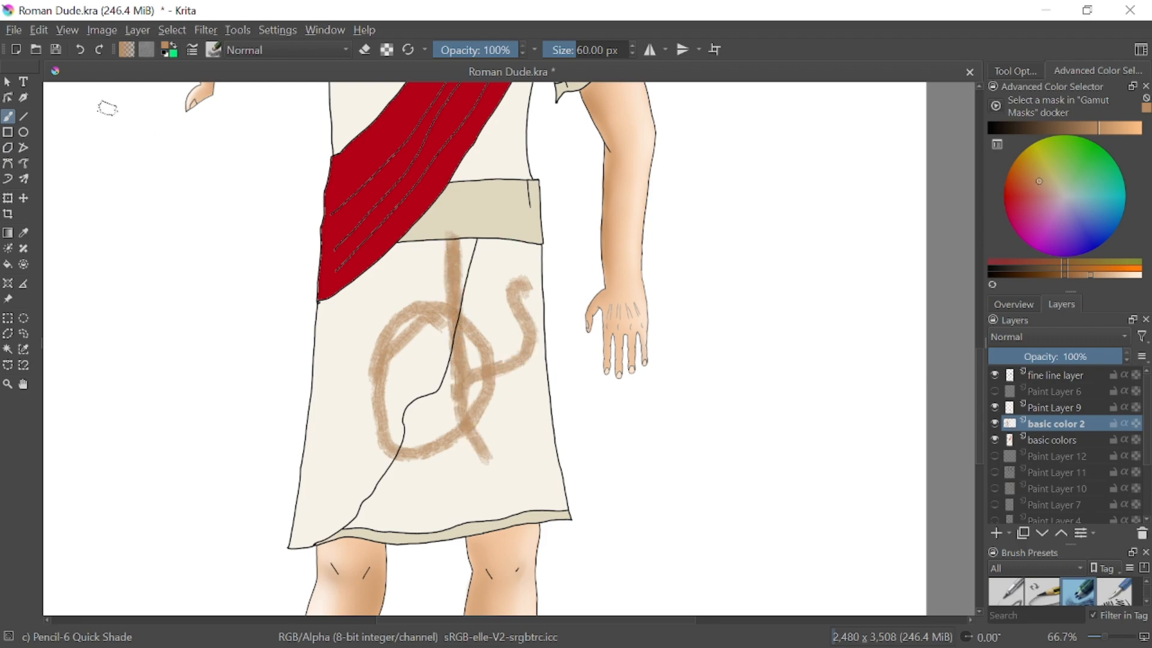
pyautogui.click(81, 51)
pyautogui.click(81, 51)
pyautogui.click(80, 51)
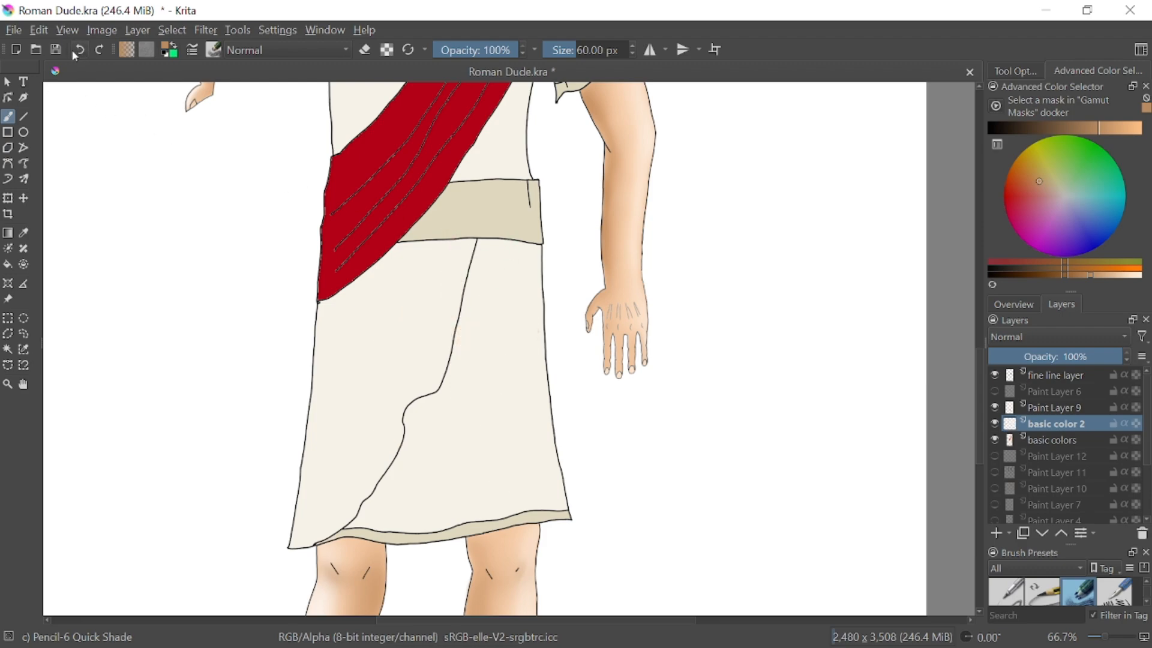
# Try broad vertical light brown shading strokes on the skirt below the belt, and undo them
pyautogui.moveTo(393, 419); pyautogui.dragTo(391, 279)
pyautogui.moveTo(441, 380)
pyautogui.mouseDown()
pyautogui.moveTo(425, 264)
pyautogui.moveTo(432, 389)
pyautogui.moveTo(441, 273)
pyautogui.moveTo(435, 354)
pyautogui.moveTo(462, 324)
pyautogui.mouseUp()
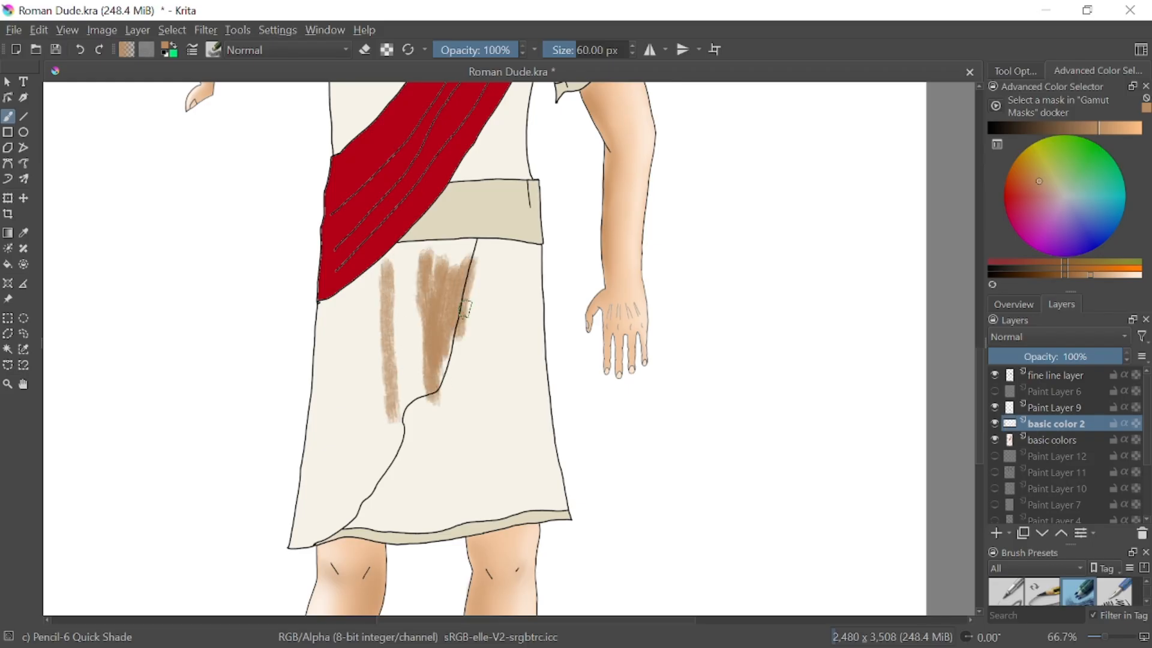
pyautogui.hotkey('ctrl', 'z')
pyautogui.hotkey('ctrl', 'z')
pyautogui.hotkey('ctrl', 'z')
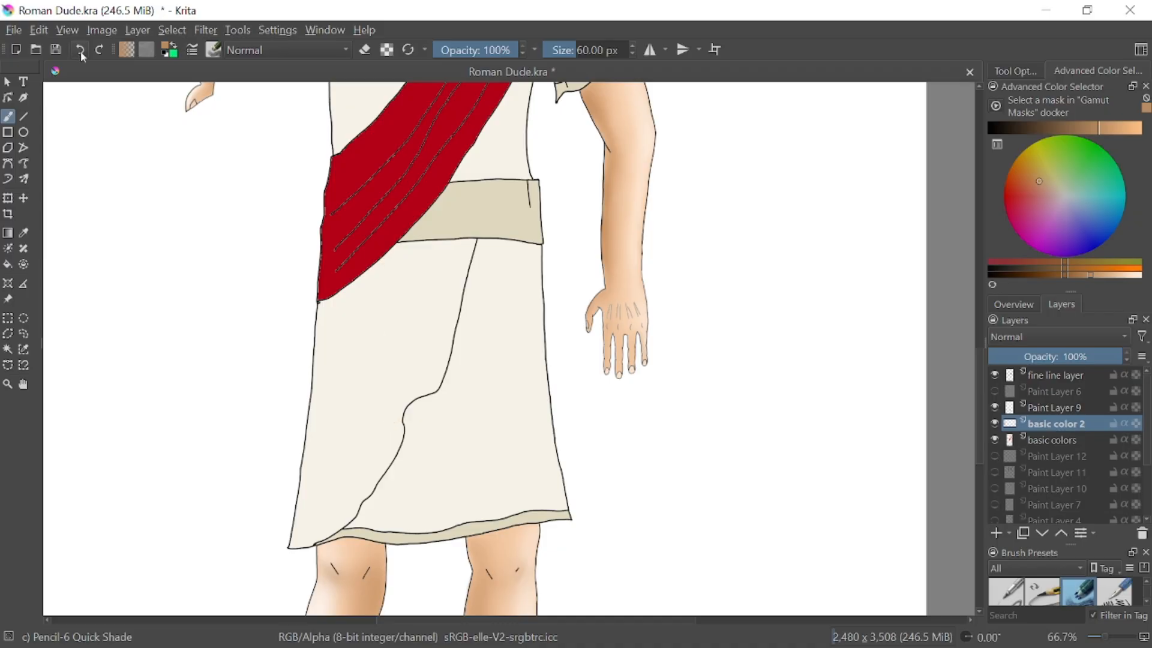
pyautogui.moveTo(407, 385)
pyautogui.mouseDown()
pyautogui.moveTo(409, 339)
pyautogui.moveTo(403, 401)
pyautogui.moveTo(391, 271)
pyautogui.moveTo(397, 254)
pyautogui.moveTo(413, 253)
pyautogui.moveTo(427, 391)
pyautogui.moveTo(413, 403)
pyautogui.moveTo(439, 388)
pyautogui.moveTo(417, 248)
pyautogui.moveTo(419, 382)
pyautogui.mouseUp()
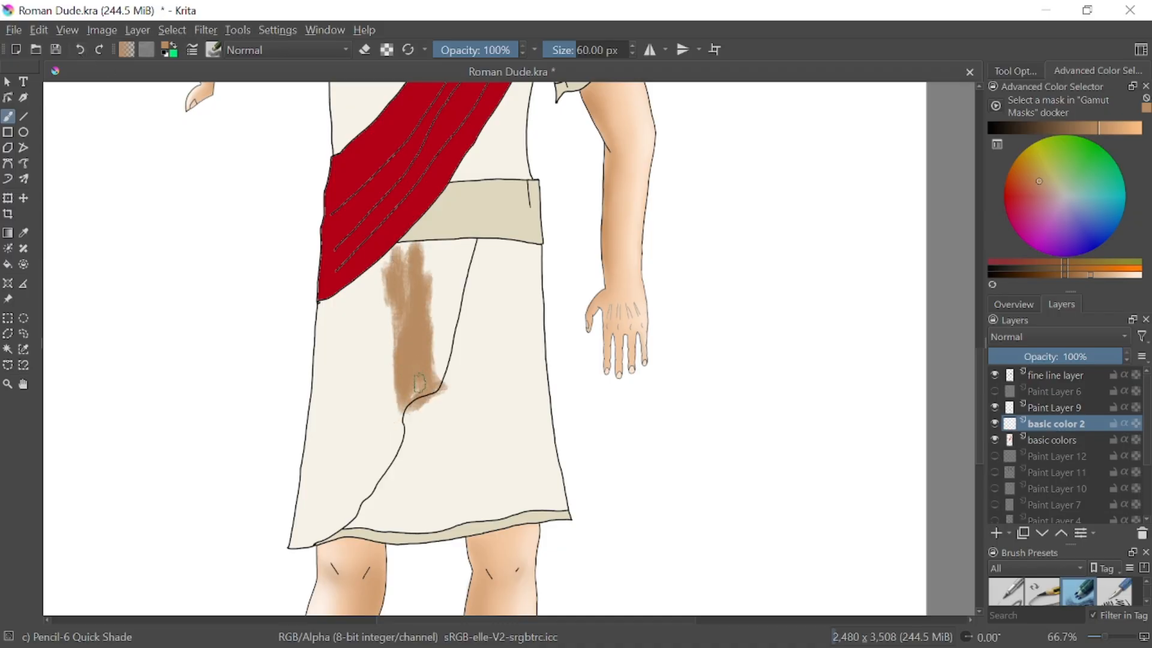
pyautogui.click(86, 50)
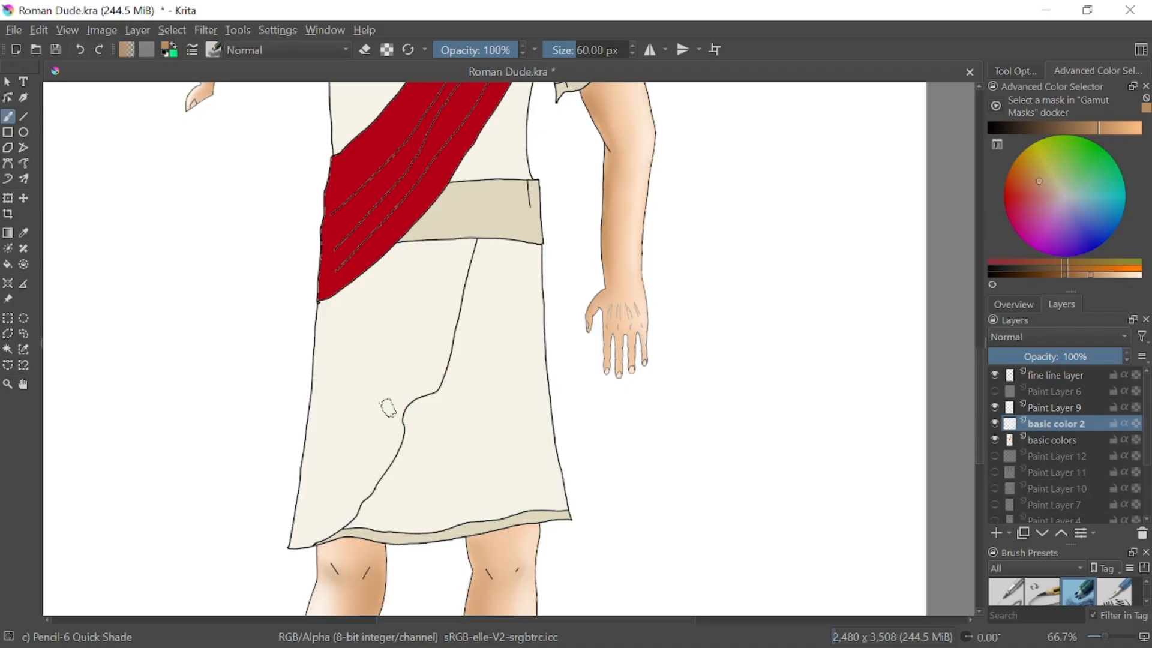
# Set the brush size to 8.35 px, try thin vertical fold lines on the skirt front, and undo them
pyautogui.moveTo(576, 50); pyautogui.dragTo(561, 50)
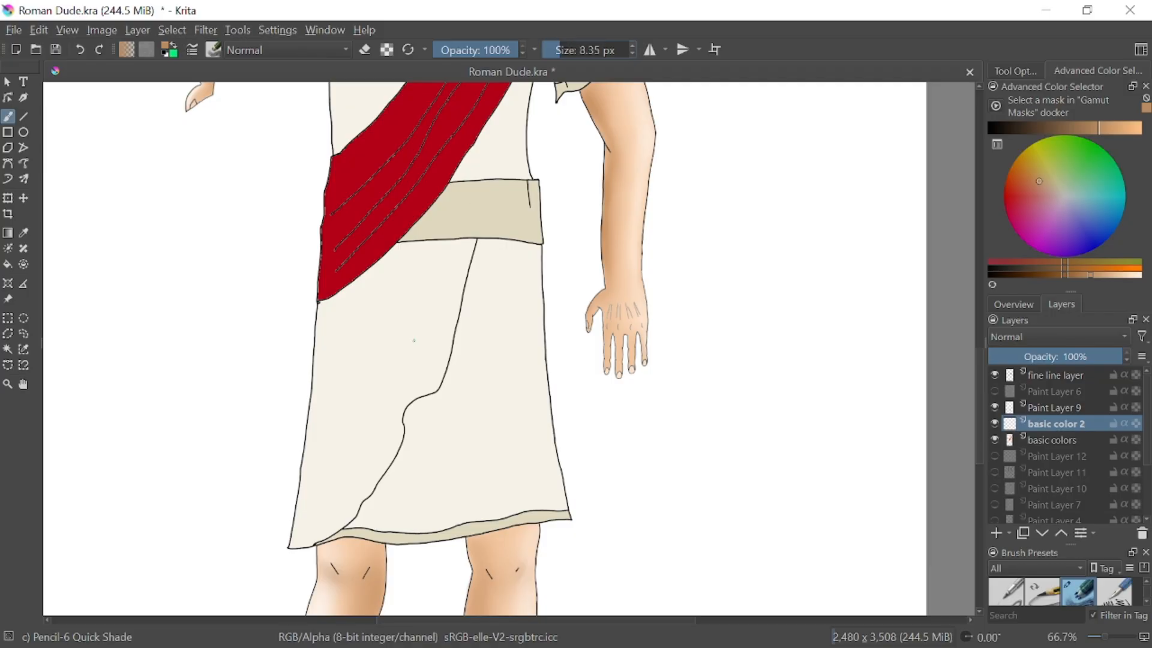
pyautogui.moveTo(398, 394)
pyautogui.mouseDown()
pyautogui.moveTo(397, 249)
pyautogui.moveTo(401, 431)
pyautogui.mouseUp()
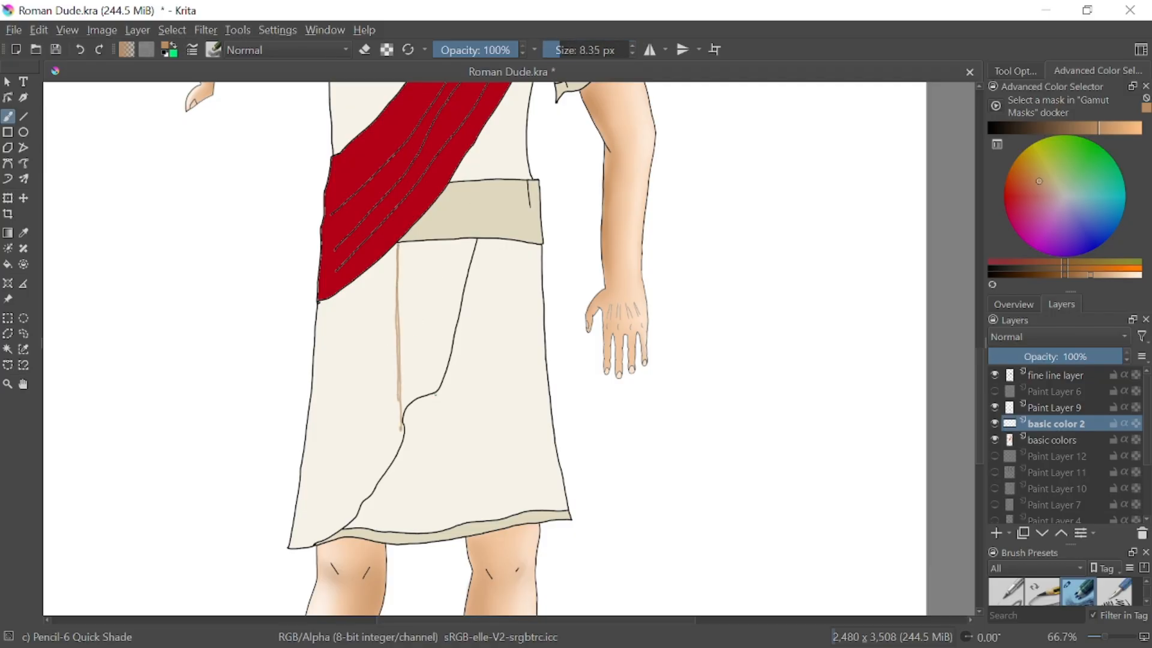
pyautogui.moveTo(436, 393)
pyautogui.mouseDown()
pyautogui.moveTo(425, 245)
pyautogui.moveTo(435, 244)
pyautogui.moveTo(431, 388)
pyautogui.moveTo(432, 275)
pyautogui.moveTo(431, 376)
pyautogui.mouseUp()
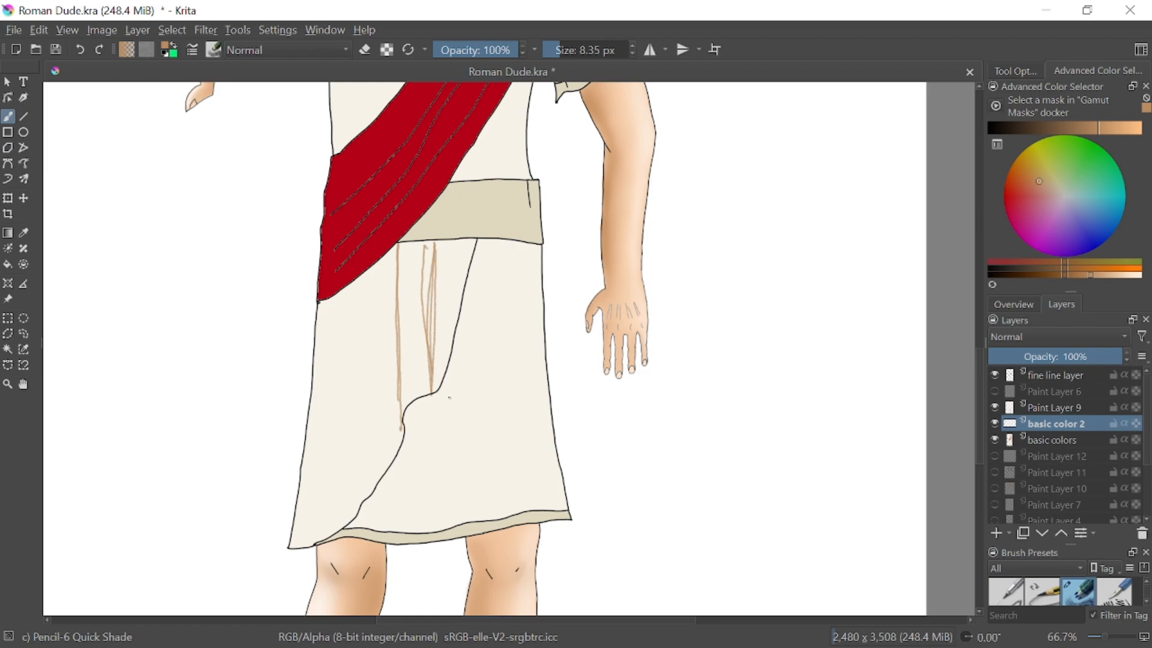
pyautogui.click(81, 50)
pyautogui.moveTo(436, 240); pyautogui.dragTo(436, 404)
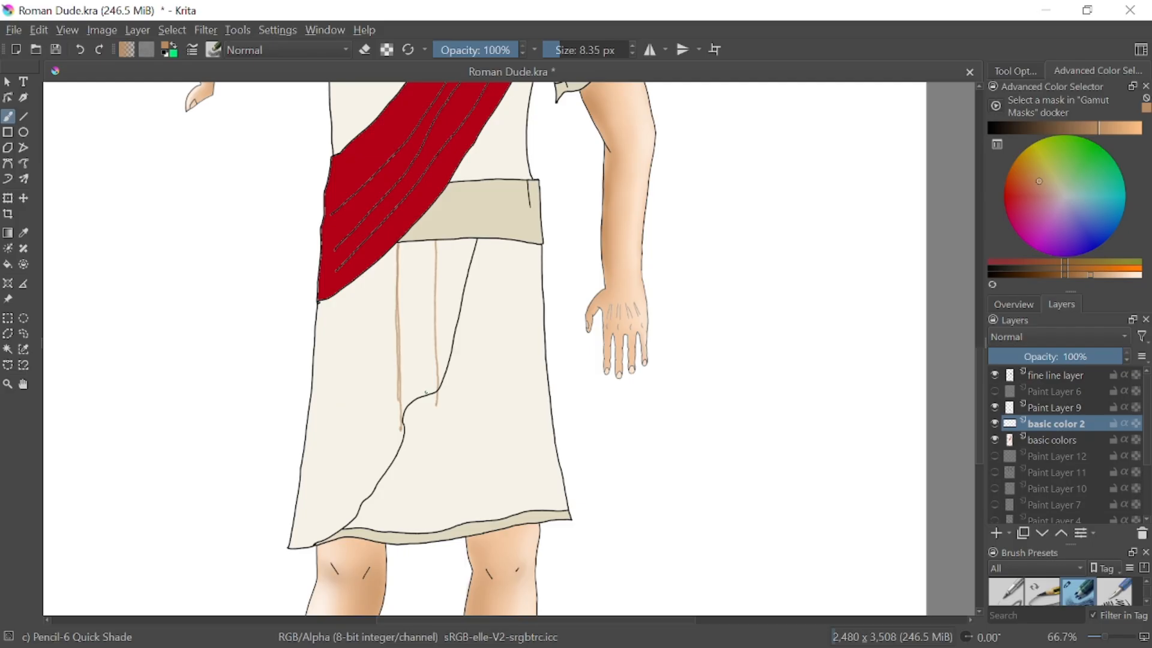
pyautogui.click(81, 50)
pyautogui.click(81, 50)
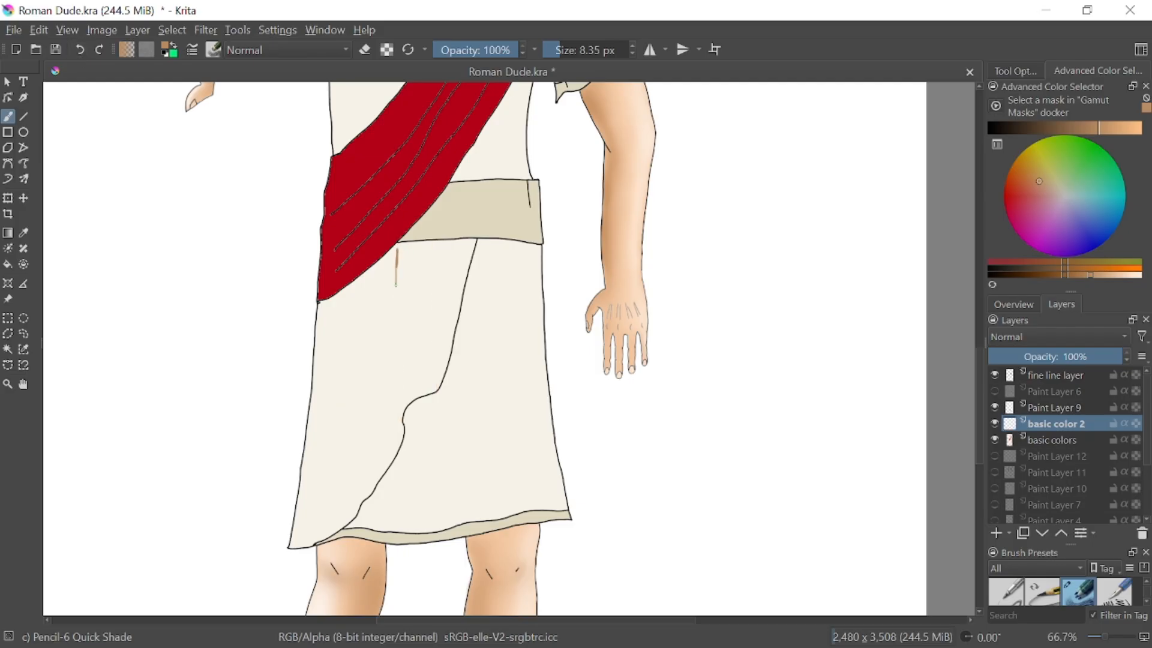
# Draw two thin vertical light brown fold lines on the skirt from the belt to the wrap's edge, thickening the left one
pyautogui.moveTo(395, 321); pyautogui.dragTo(395, 405)
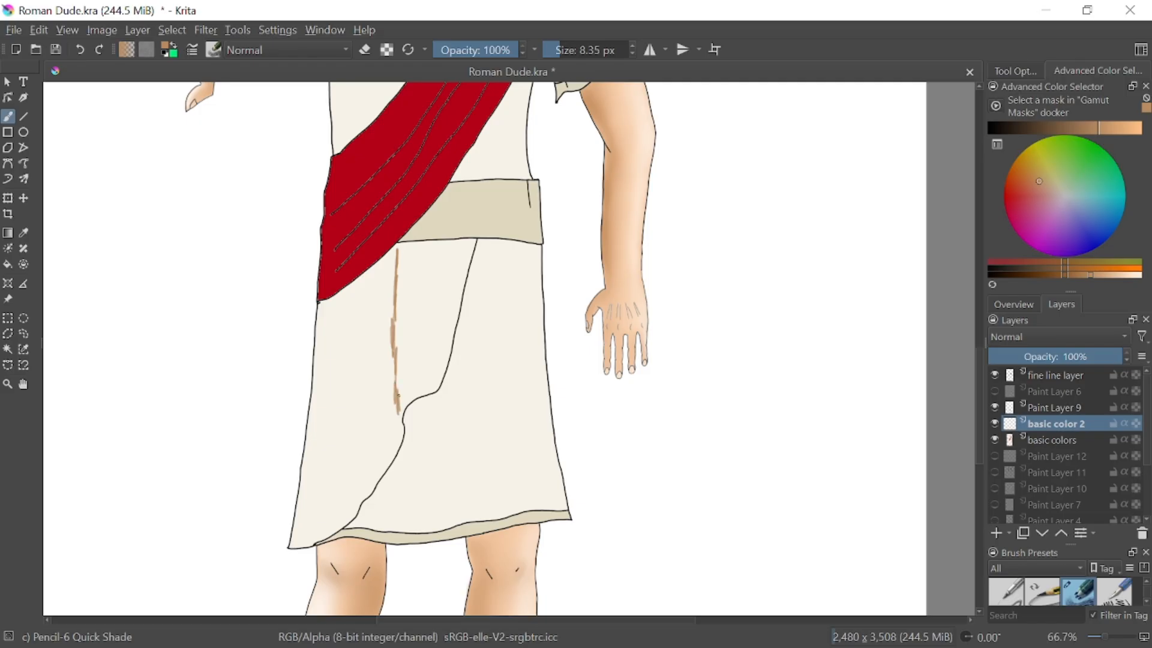
pyautogui.moveTo(435, 373); pyautogui.dragTo(434, 334)
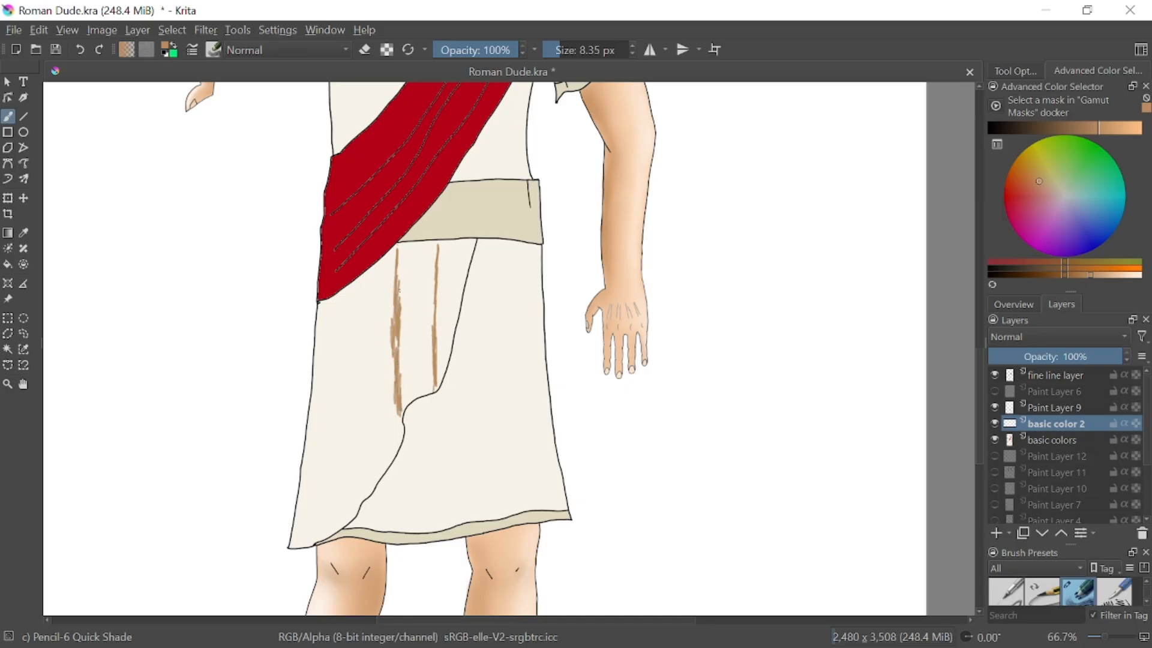
pyautogui.moveTo(399, 290); pyautogui.dragTo(401, 254)
# Set the brush size to 168.61 px and shade a broad light brown band down the skirt's right edge
pyautogui.click(590, 50)
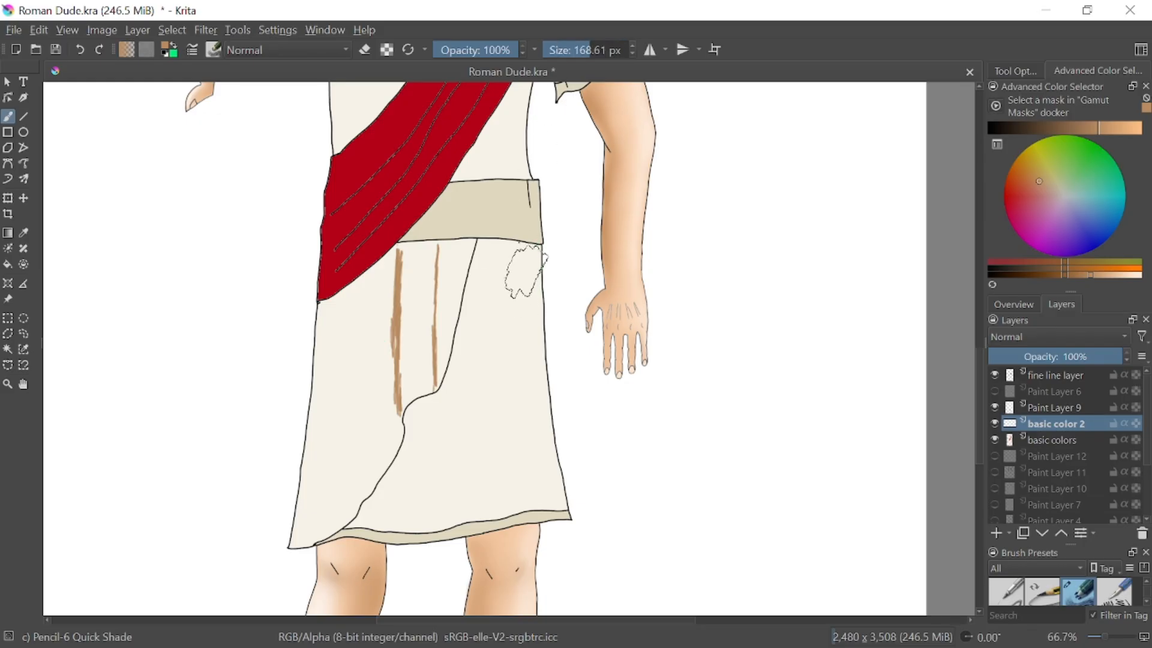
pyautogui.moveTo(526, 270); pyautogui.dragTo(541, 452)
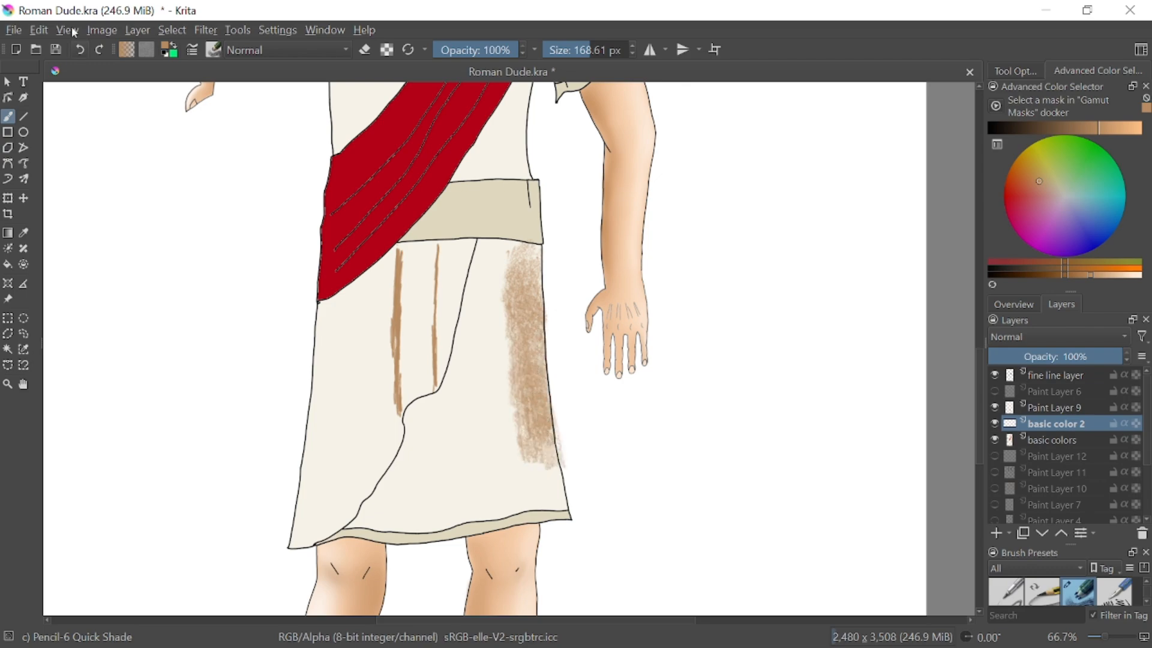
# Undo the broad light brown band on the skirt's right edge and bring the whole figure into view
pyautogui.click(83, 52)
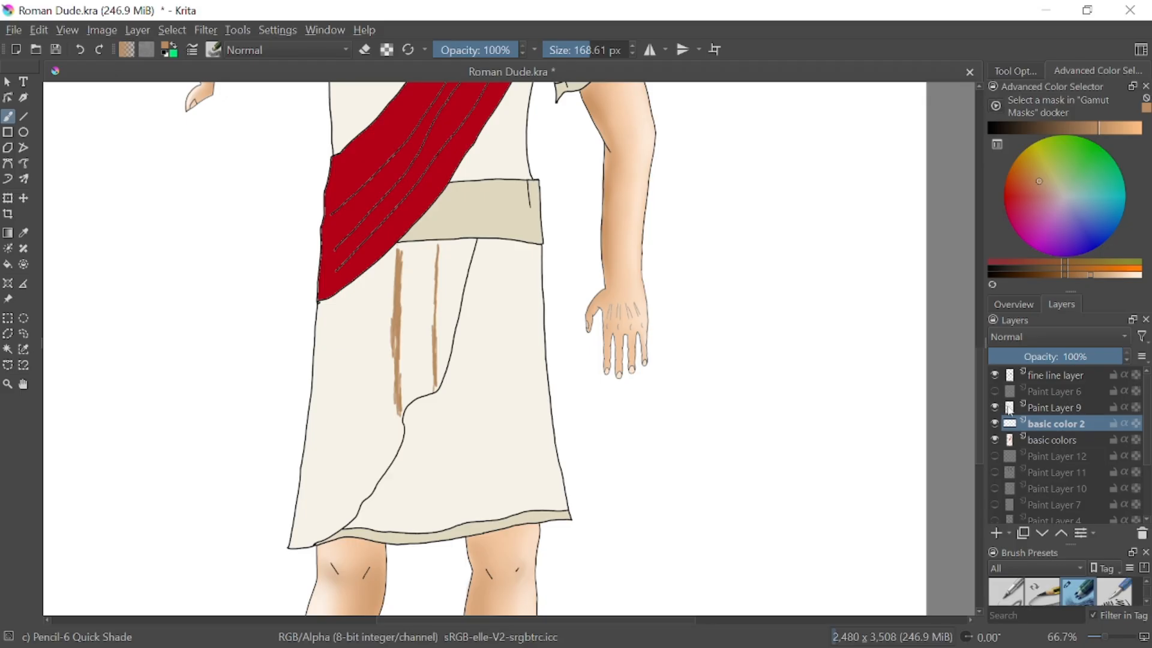
pyautogui.moveTo(1010, 411)
pyautogui.click(1104, 640)
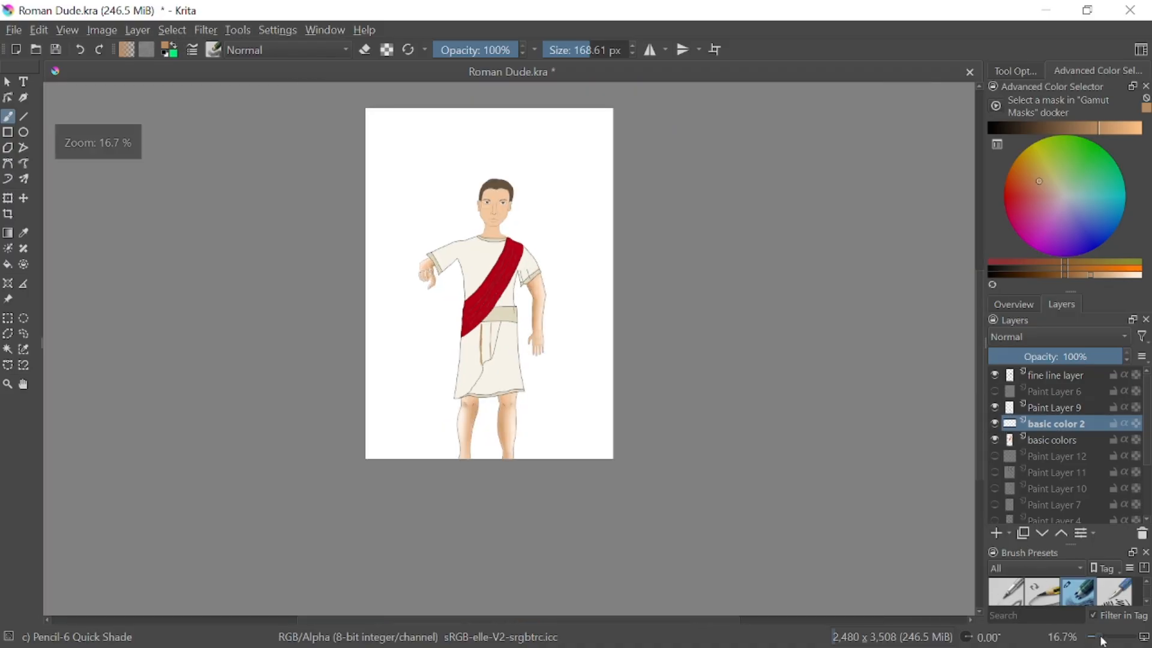
pyautogui.click(1102, 639)
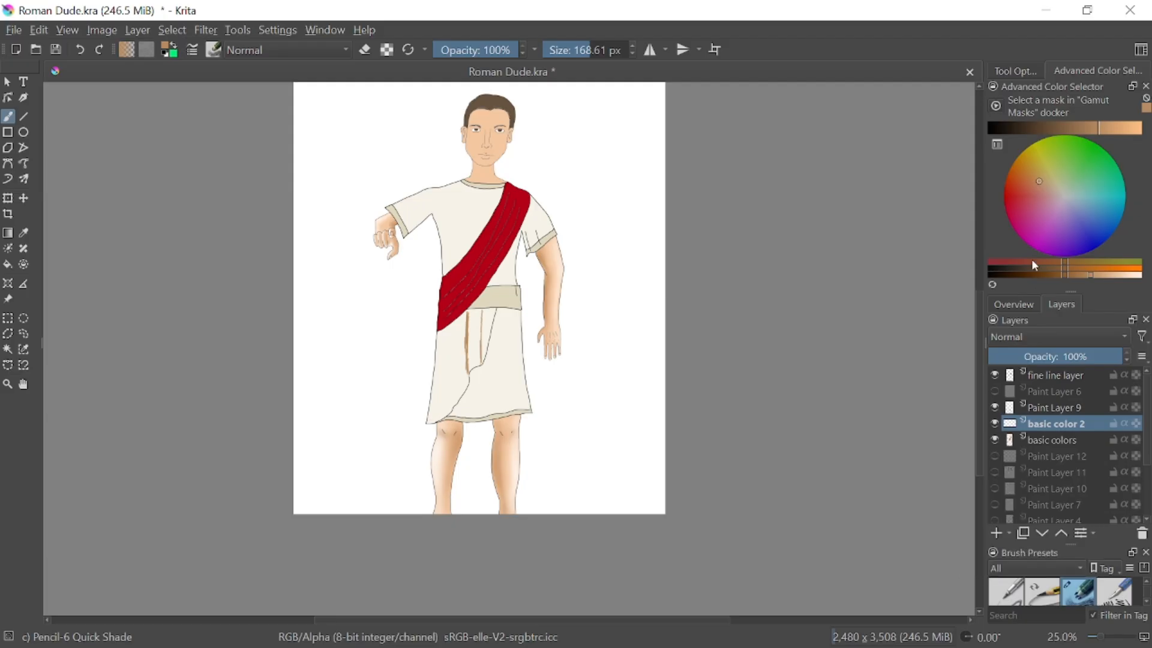
pyautogui.click(1014, 304)
pyautogui.moveTo(1059, 410); pyautogui.dragTo(1049, 382)
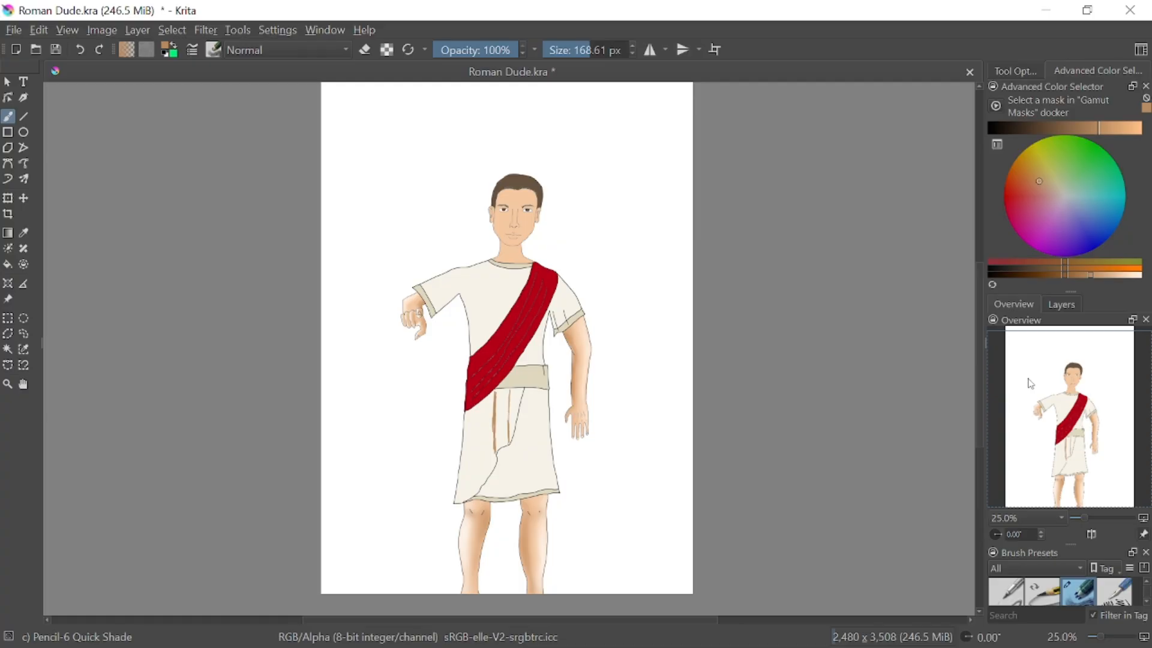
# Sketch broad light brown arrows above and around the figure to mark light directions
pyautogui.moveTo(627, 454)
pyautogui.mouseDown()
pyautogui.moveTo(575, 511)
pyautogui.moveTo(565, 498)
pyautogui.moveTo(594, 517)
pyautogui.mouseUp()
pyautogui.moveTo(389, 427)
pyautogui.mouseDown()
pyautogui.moveTo(433, 526)
pyautogui.moveTo(410, 509)
pyautogui.mouseUp()
pyautogui.moveTo(474, 109)
pyautogui.mouseDown()
pyautogui.moveTo(562, 107)
pyautogui.moveTo(495, 106)
pyautogui.moveTo(543, 109)
pyautogui.moveTo(579, 178)
pyautogui.mouseUp()
pyautogui.moveTo(546, 117)
pyautogui.mouseDown()
pyautogui.moveTo(474, 177)
pyautogui.moveTo(491, 155)
pyautogui.mouseUp()
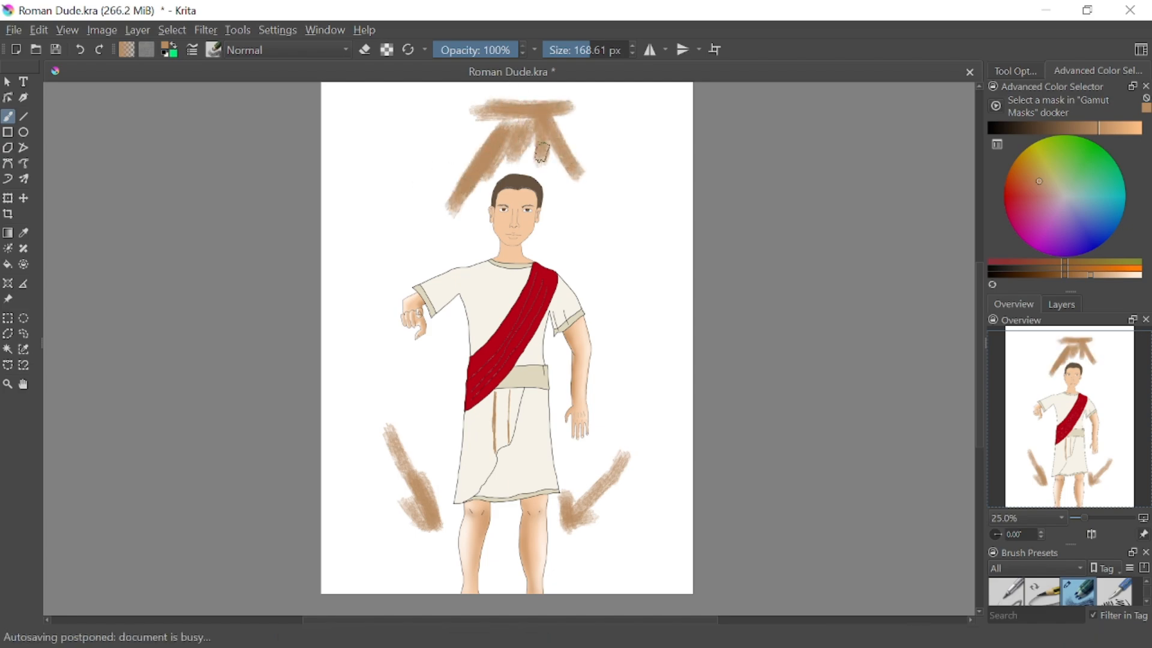
pyautogui.moveTo(613, 111)
pyautogui.mouseDown()
pyautogui.moveTo(589, 188)
pyautogui.moveTo(618, 206)
pyautogui.mouseUp()
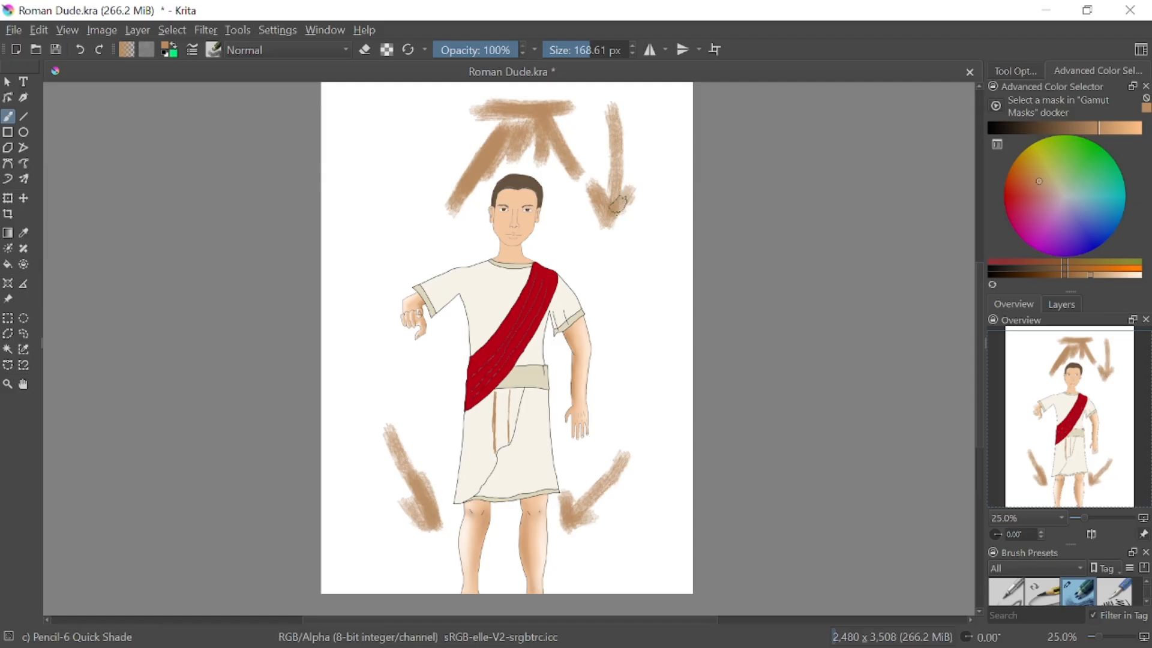
# Try rough light brown shadow strokes over the sleeves and arms and along the outer sides of the legs
pyautogui.moveTo(584, 300)
pyautogui.mouseDown()
pyautogui.moveTo(589, 415)
pyautogui.moveTo(581, 303)
pyautogui.mouseUp()
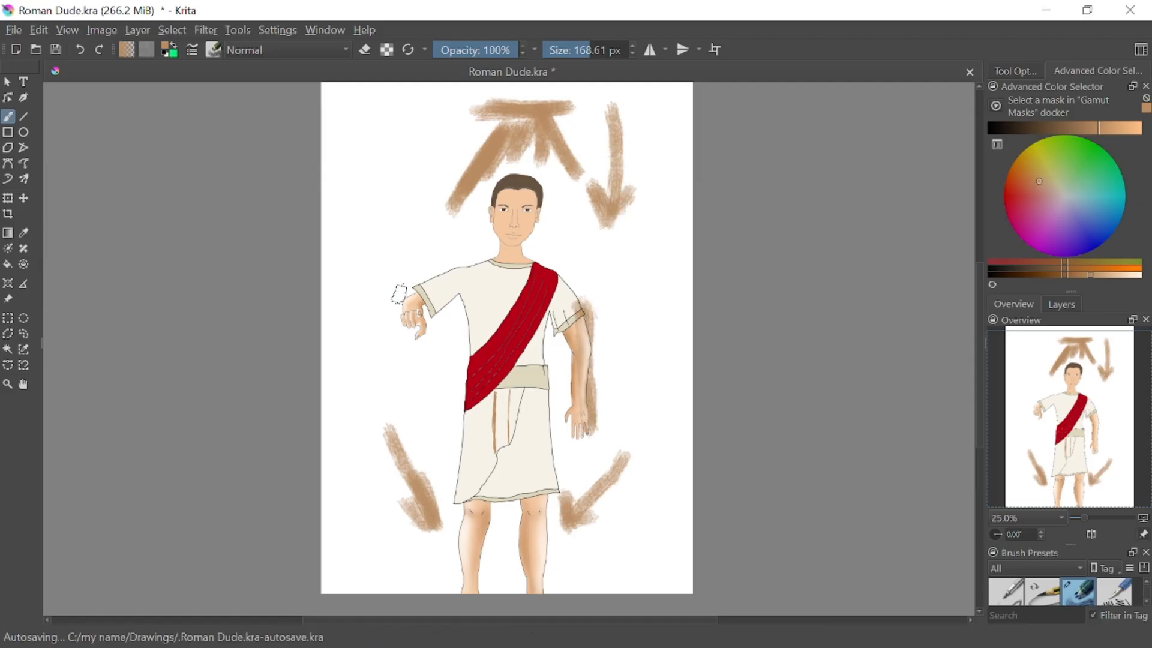
pyautogui.moveTo(399, 294)
pyautogui.mouseDown()
pyautogui.moveTo(420, 348)
pyautogui.moveTo(434, 300)
pyautogui.moveTo(438, 360)
pyautogui.mouseUp()
pyautogui.moveTo(573, 429)
pyautogui.mouseDown()
pyautogui.moveTo(580, 324)
pyautogui.moveTo(609, 431)
pyautogui.moveTo(586, 450)
pyautogui.mouseUp()
pyautogui.moveTo(553, 514)
pyautogui.mouseDown()
pyautogui.moveTo(542, 579)
pyautogui.moveTo(527, 497)
pyautogui.moveTo(523, 585)
pyautogui.moveTo(557, 498)
pyautogui.mouseUp()
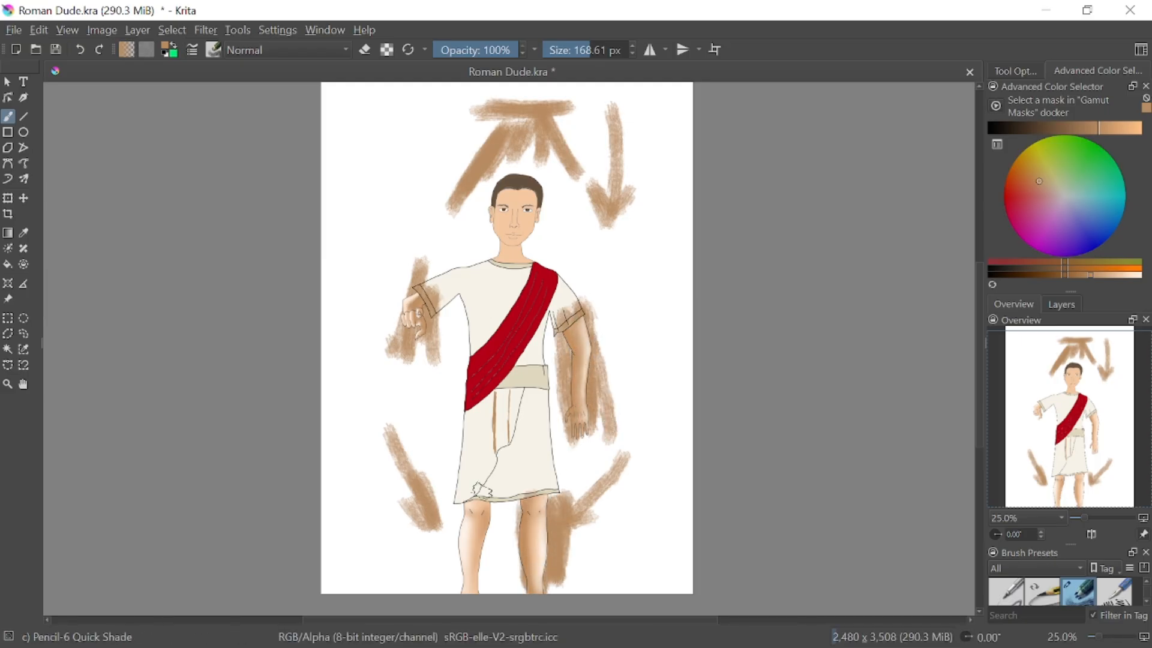
pyautogui.moveTo(479, 491)
pyautogui.mouseDown()
pyautogui.moveTo(457, 507)
pyautogui.moveTo(462, 553)
pyautogui.moveTo(463, 485)
pyautogui.mouseUp()
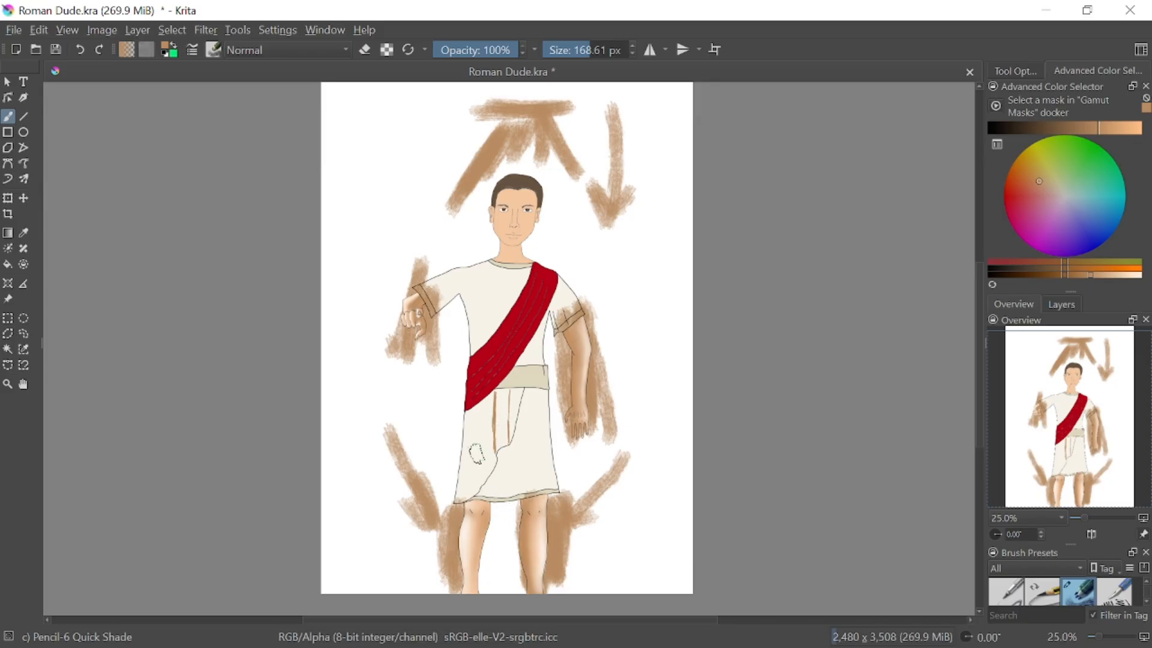
# Undo all the light brown arrows and the rough shadow strokes on the arms and legs
pyautogui.click(80, 50)
pyautogui.click(80, 49)
pyautogui.click(80, 50)
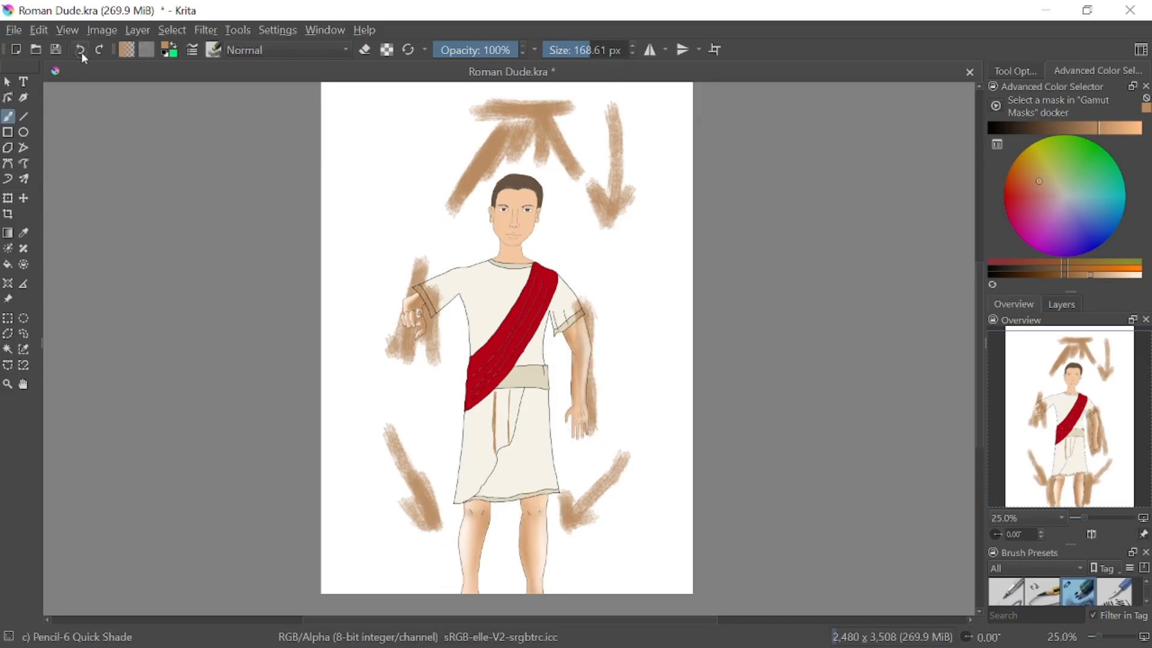
pyautogui.click(80, 51)
pyautogui.click(81, 50)
pyautogui.click(81, 50)
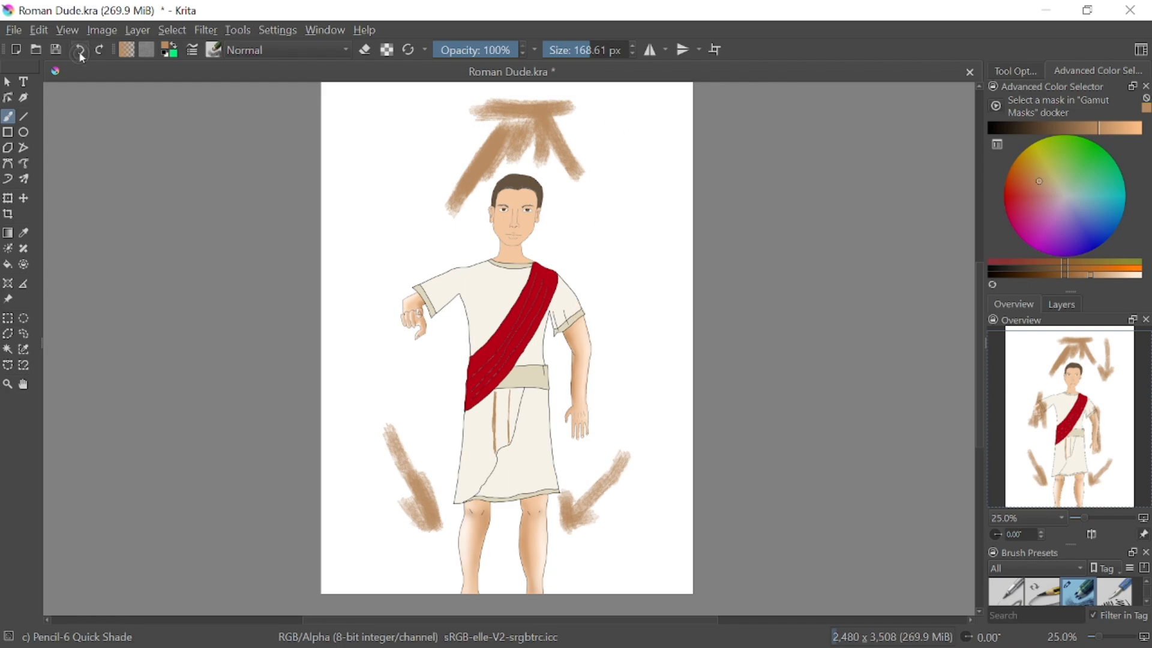
pyautogui.click(80, 50)
pyautogui.click(81, 50)
pyautogui.click(80, 50)
pyautogui.click(80, 50)
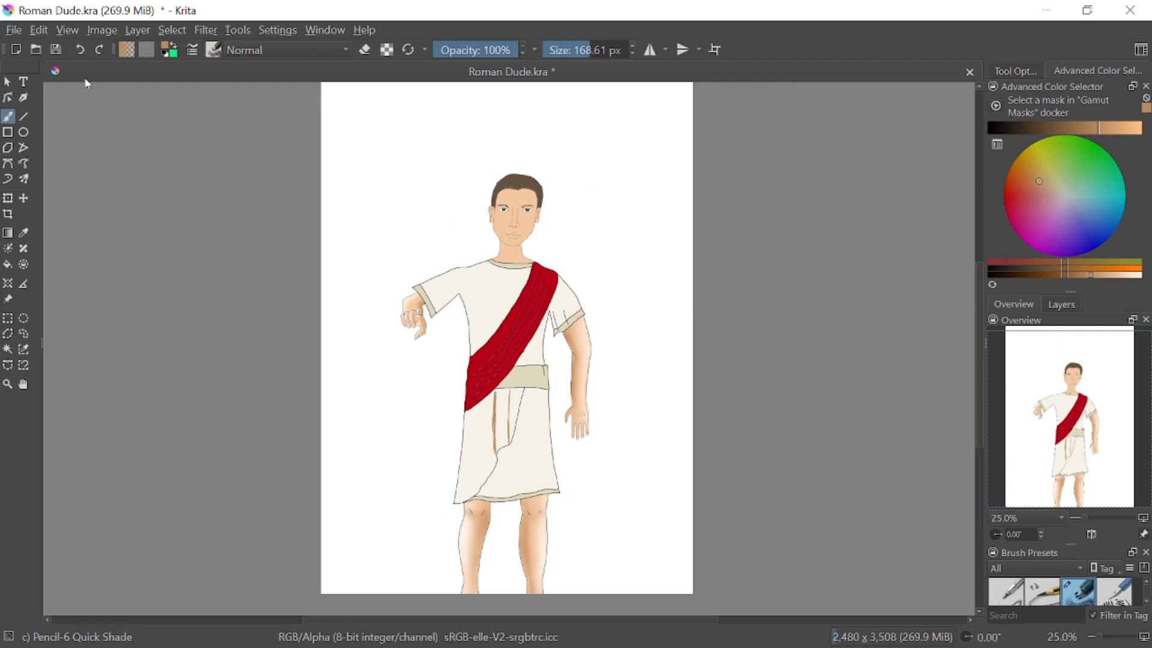
# Try broad light brown shading bands down both sides of the skirt, and undo them
pyautogui.moveTo(544, 377); pyautogui.dragTo(551, 480)
pyautogui.moveTo(472, 378); pyautogui.dragTo(468, 510)
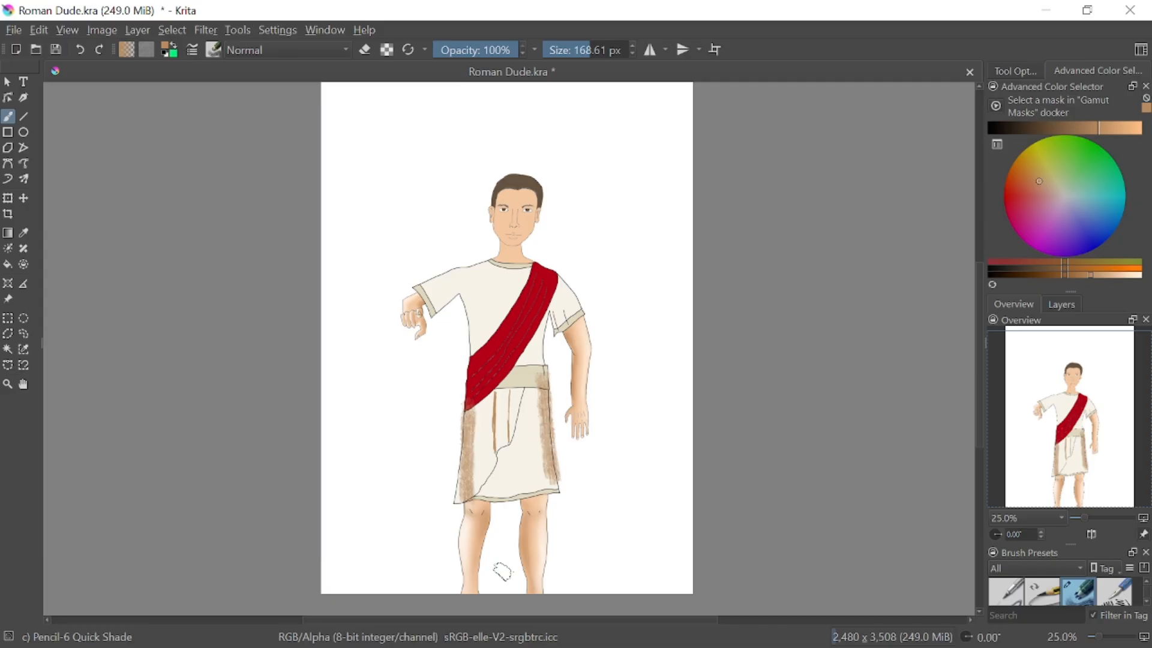
pyautogui.click(81, 51)
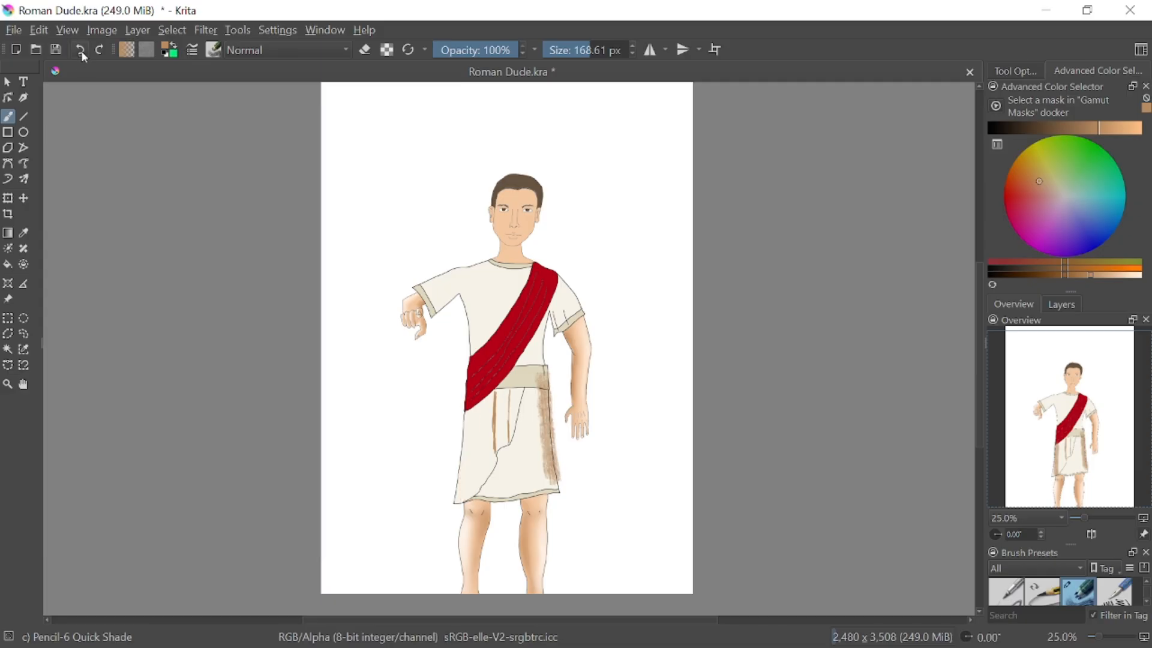
pyautogui.click(80, 51)
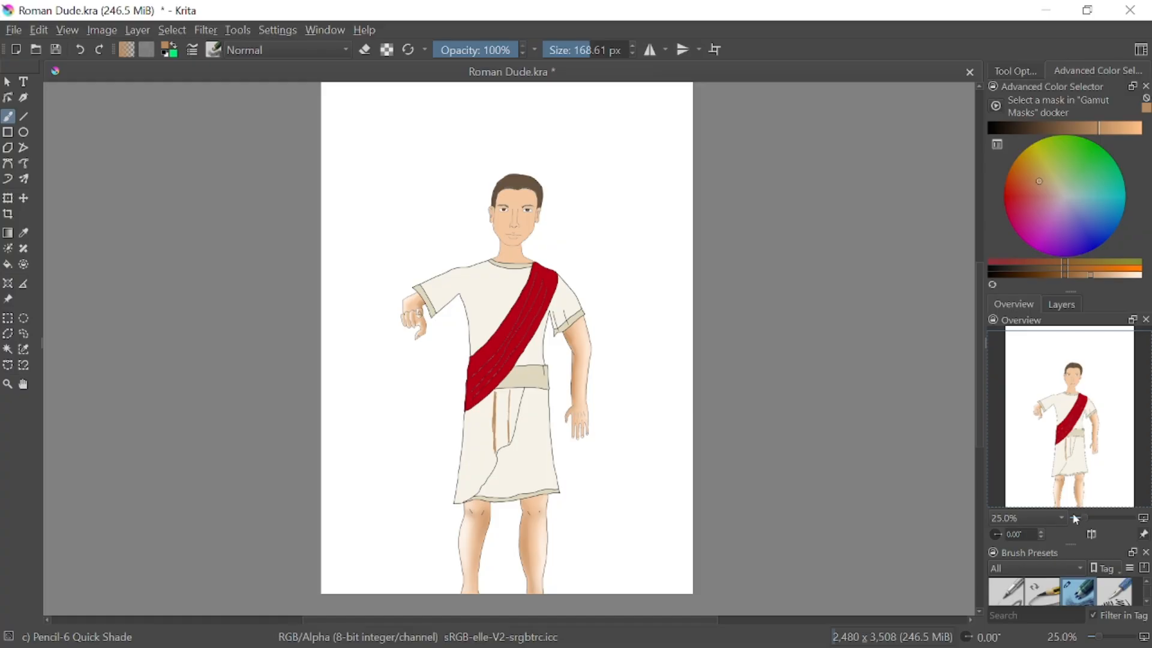
# Set the brush size to 48.09 px and shade light brown along the skirt's wrap edge, just below the belt and beside the belt's fold line
pyautogui.moveTo(1087, 522); pyautogui.dragTo(1094, 516)
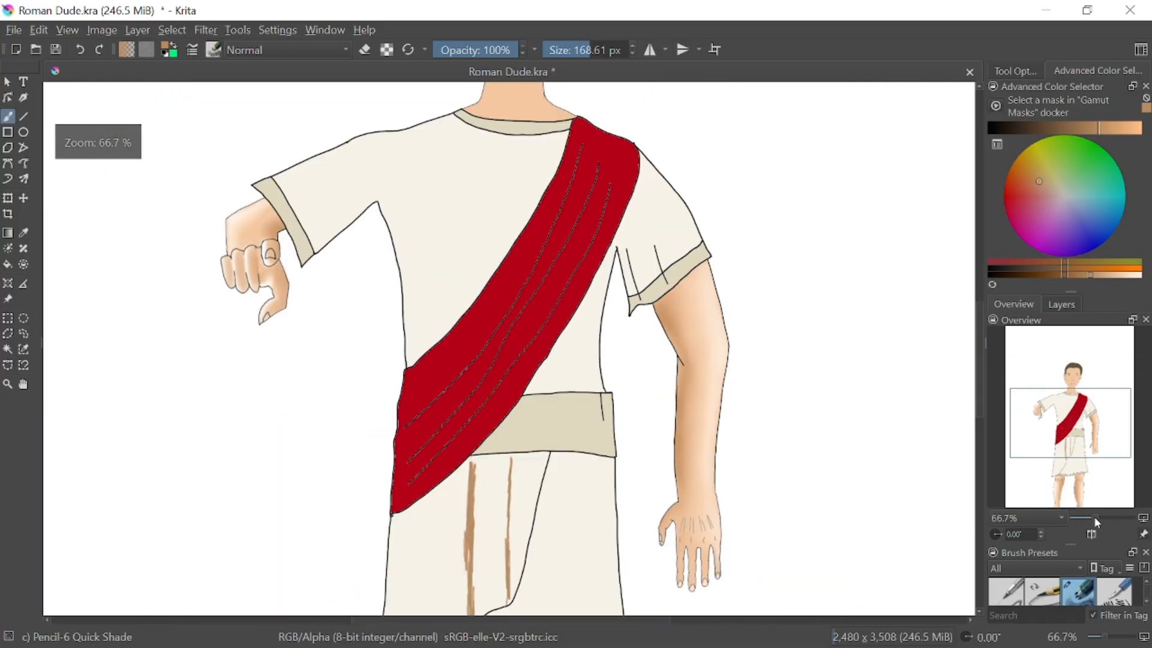
pyautogui.click(1076, 463)
pyautogui.moveTo(1077, 463)
pyautogui.mouseDown()
pyautogui.moveTo(1084, 498)
pyautogui.moveTo(1084, 472)
pyautogui.mouseUp()
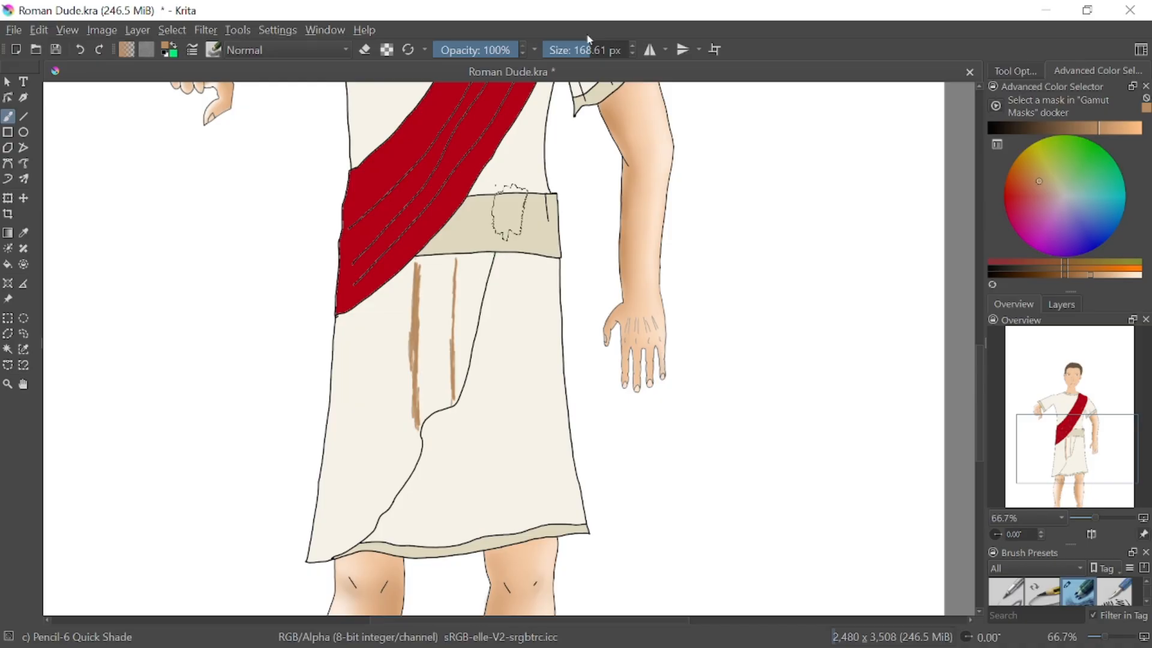
pyautogui.moveTo(585, 44); pyautogui.dragTo(573, 44)
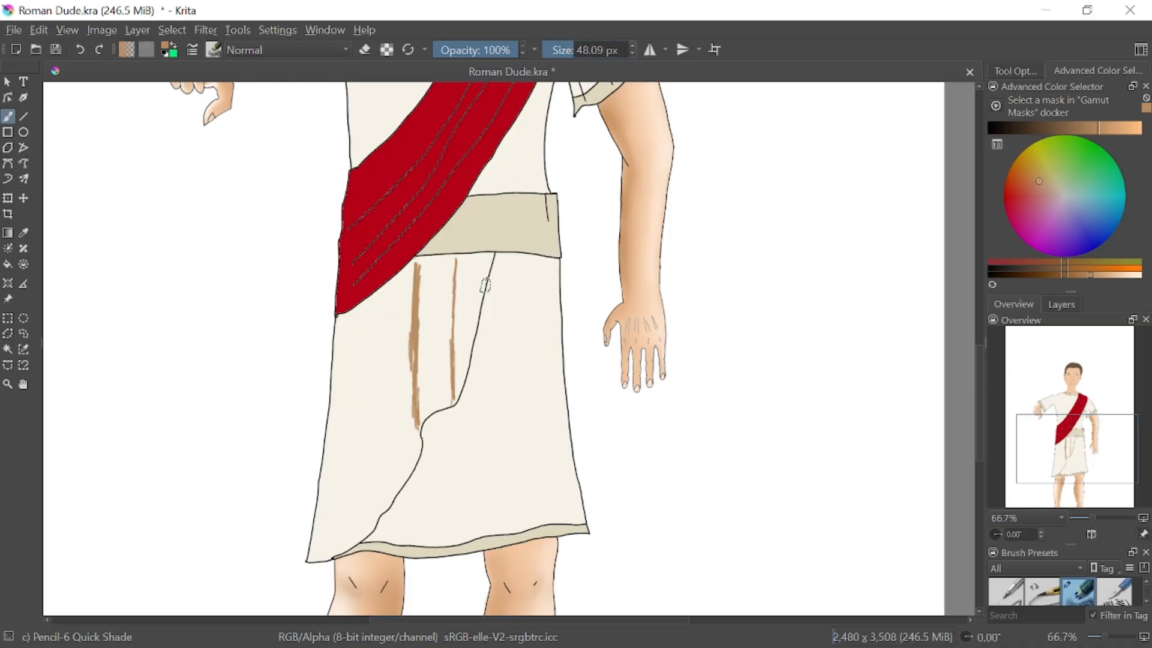
pyautogui.moveTo(500, 259)
pyautogui.mouseDown()
pyautogui.moveTo(470, 389)
pyautogui.moveTo(464, 401)
pyautogui.moveTo(472, 379)
pyautogui.moveTo(429, 440)
pyautogui.moveTo(458, 416)
pyautogui.moveTo(430, 424)
pyautogui.moveTo(429, 442)
pyautogui.moveTo(418, 438)
pyautogui.moveTo(427, 456)
pyautogui.moveTo(429, 444)
pyautogui.moveTo(416, 482)
pyautogui.moveTo(363, 546)
pyautogui.moveTo(424, 457)
pyautogui.mouseUp()
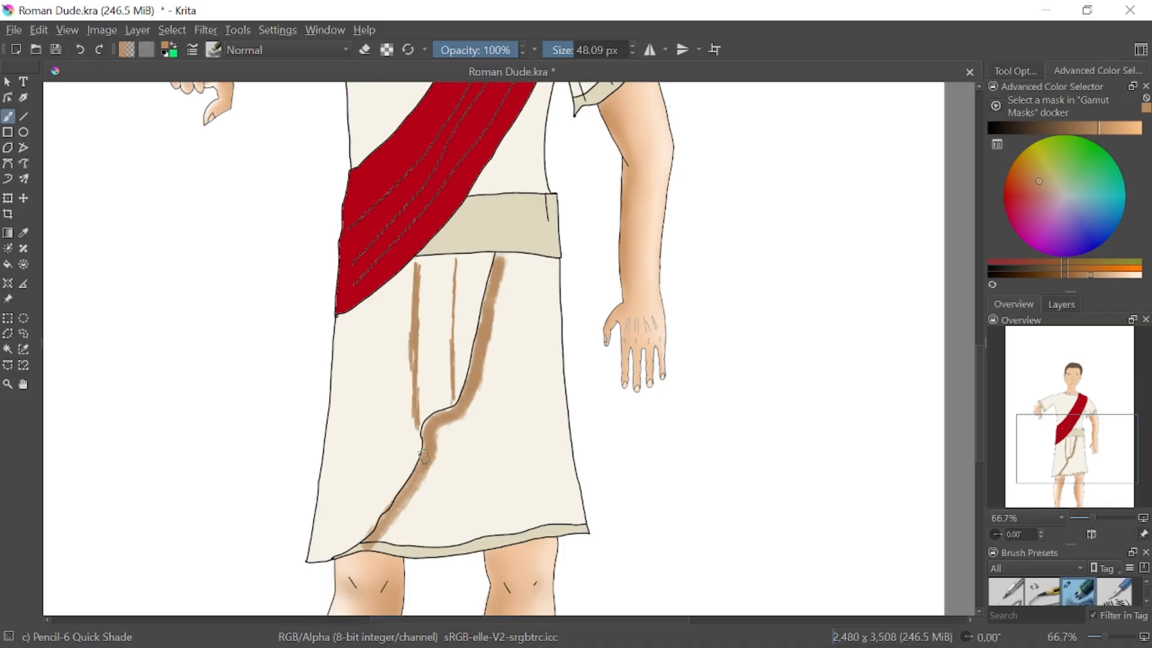
pyautogui.moveTo(501, 259)
pyautogui.mouseDown()
pyautogui.moveTo(555, 264)
pyautogui.moveTo(517, 257)
pyautogui.moveTo(556, 277)
pyautogui.moveTo(552, 286)
pyautogui.mouseUp()
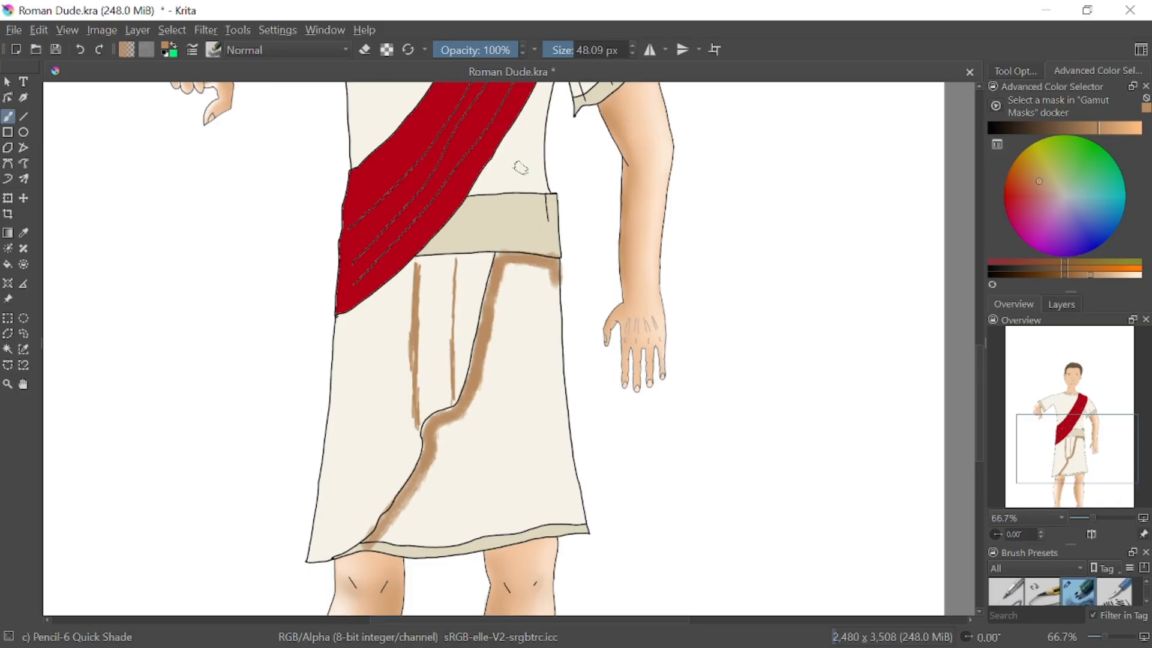
pyautogui.moveTo(541, 198); pyautogui.dragTo(546, 219)
# Try a light brown shading stroke on the tunic along the red sash's lower edge, and undo it
pyautogui.moveTo(1075, 443); pyautogui.dragTo(1072, 411)
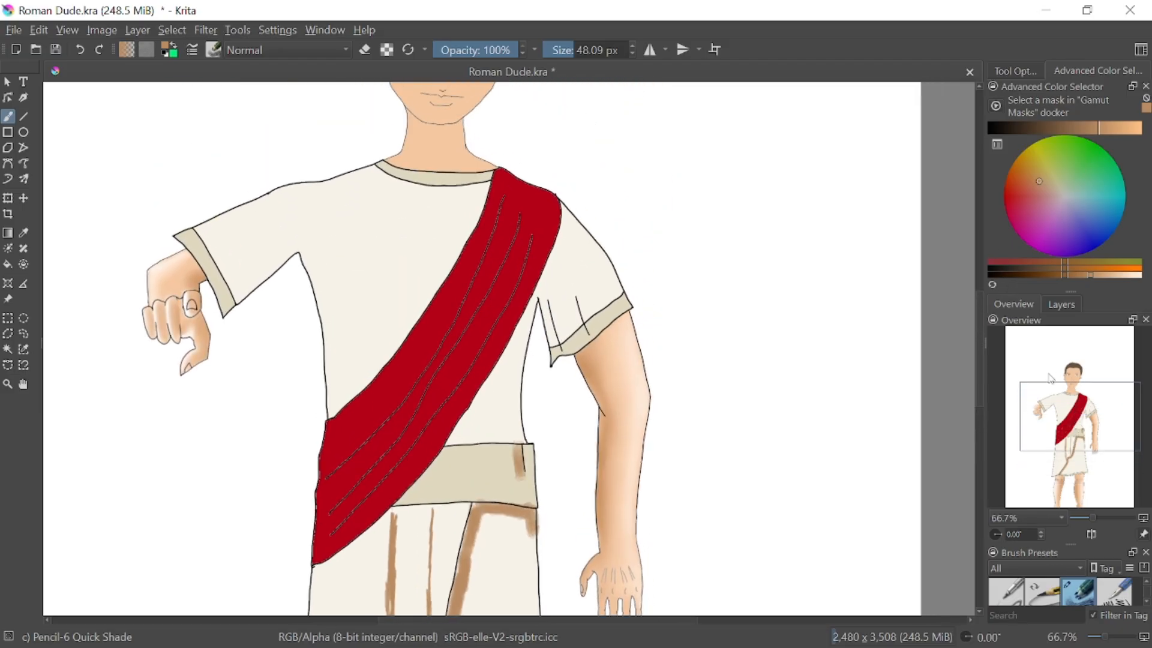
pyautogui.moveTo(453, 436)
pyautogui.mouseDown()
pyautogui.moveTo(515, 339)
pyautogui.moveTo(560, 201)
pyautogui.moveTo(534, 301)
pyautogui.moveTo(558, 246)
pyautogui.mouseUp()
pyautogui.click(80, 50)
# Change the brush color to white, try a vertical highlight on the skirt's right panel, and undo that stroke
pyautogui.moveTo(1037, 414)
pyautogui.mouseDown()
pyautogui.moveTo(1042, 456)
pyautogui.moveTo(1056, 405)
pyautogui.moveTo(1060, 414)
pyautogui.mouseUp()
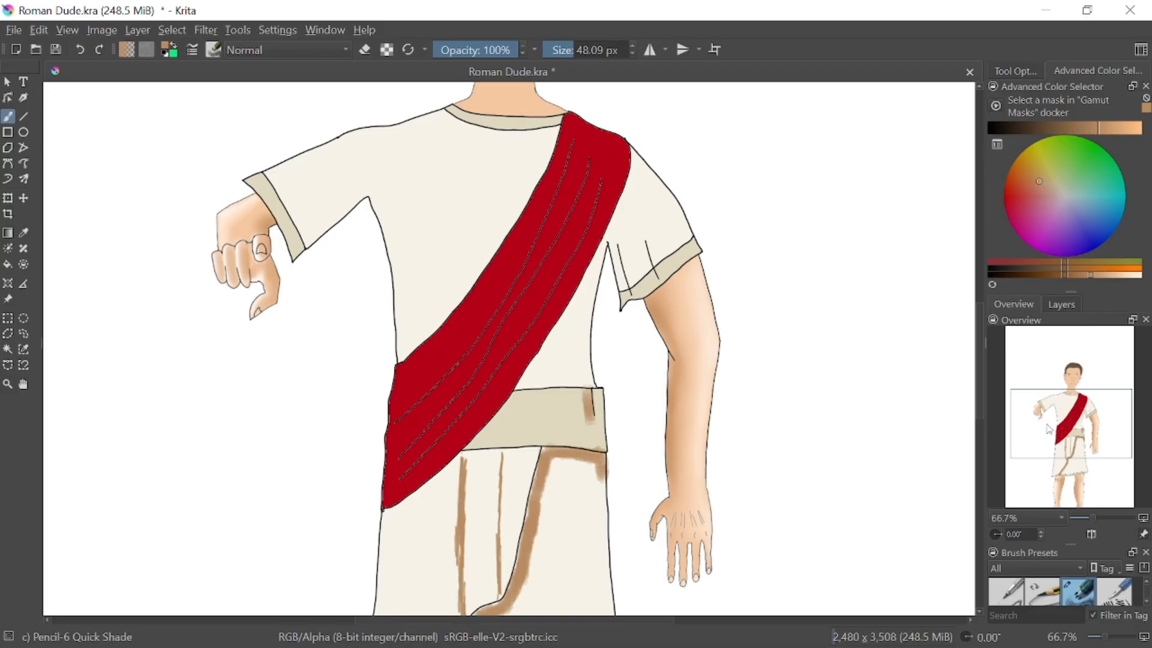
pyautogui.moveTo(1048, 428); pyautogui.dragTo(1064, 433)
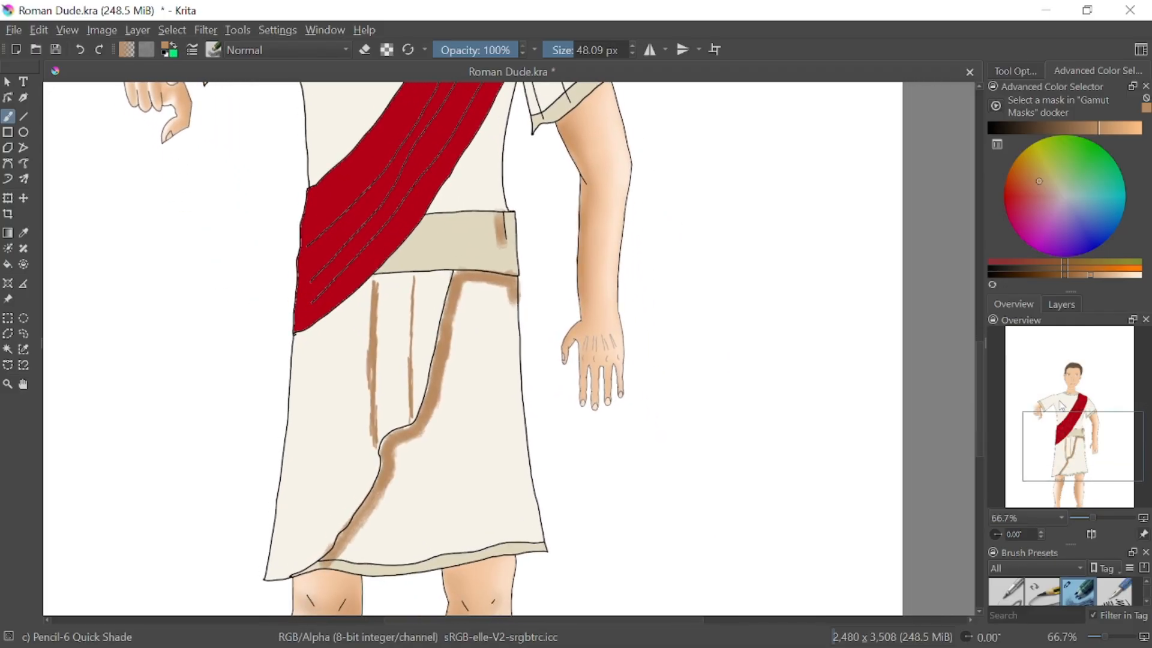
pyautogui.moveTo(1093, 276); pyautogui.dragTo(1142, 274)
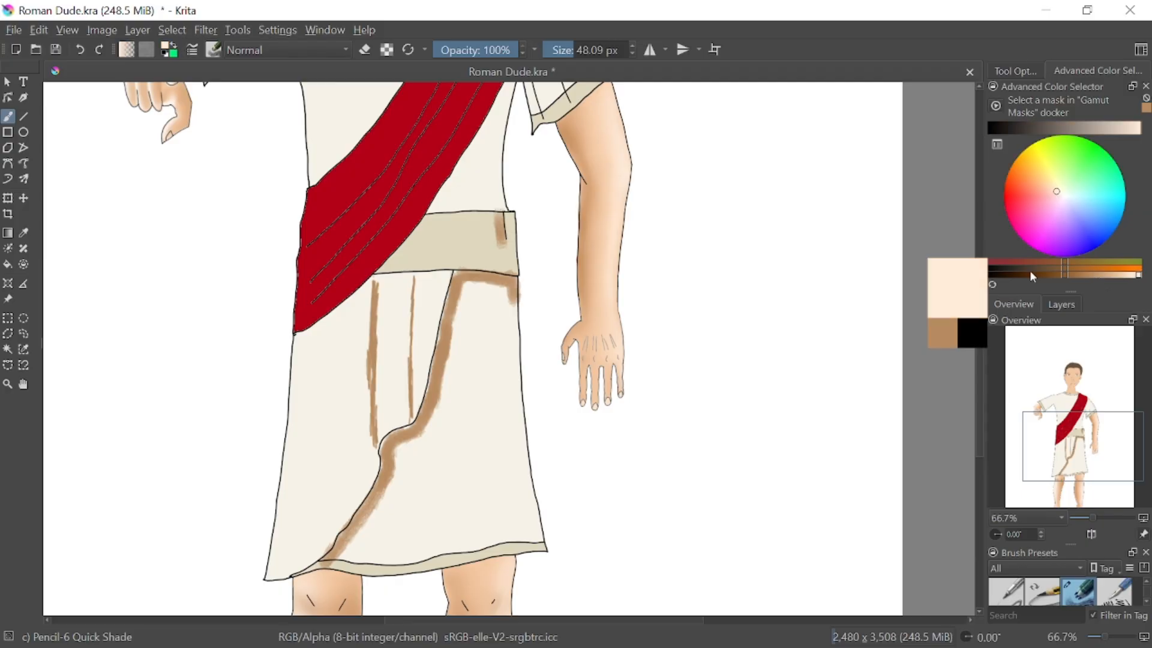
pyautogui.click(1063, 194)
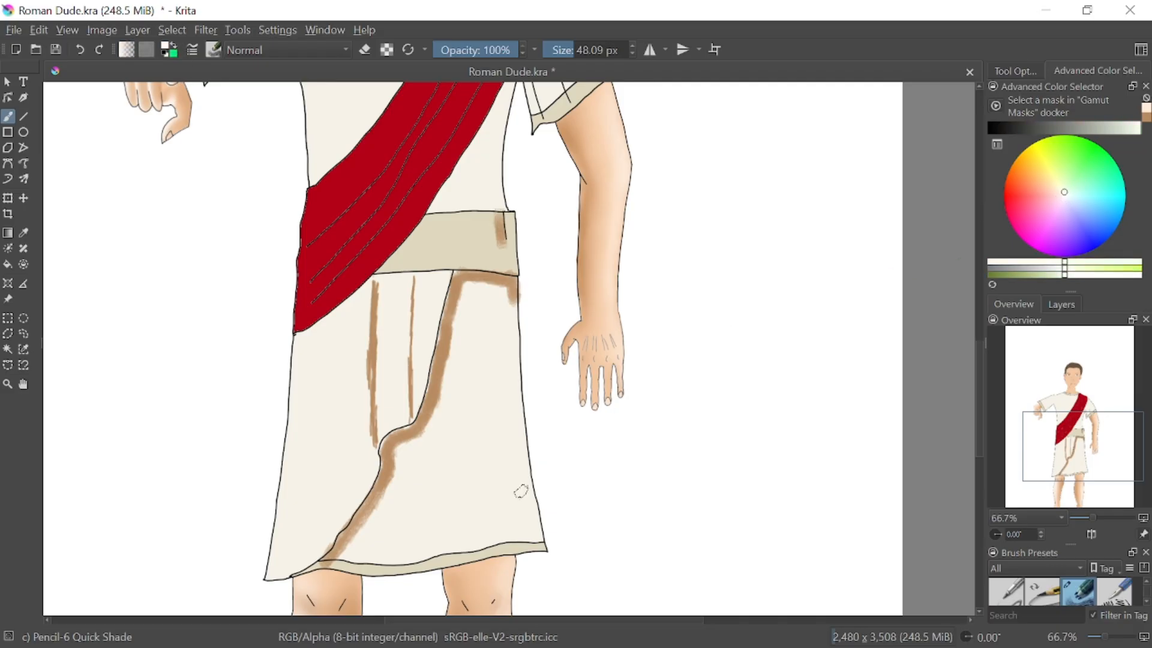
pyautogui.moveTo(503, 390)
pyautogui.mouseDown()
pyautogui.moveTo(520, 519)
pyautogui.moveTo(502, 388)
pyautogui.mouseUp()
pyautogui.moveTo(1067, 267); pyautogui.dragTo(994, 279)
pyautogui.moveTo(1076, 128); pyautogui.dragTo(1146, 139)
pyautogui.moveTo(1072, 277); pyautogui.dragTo(1138, 276)
pyautogui.moveTo(498, 344); pyautogui.dragTo(510, 514)
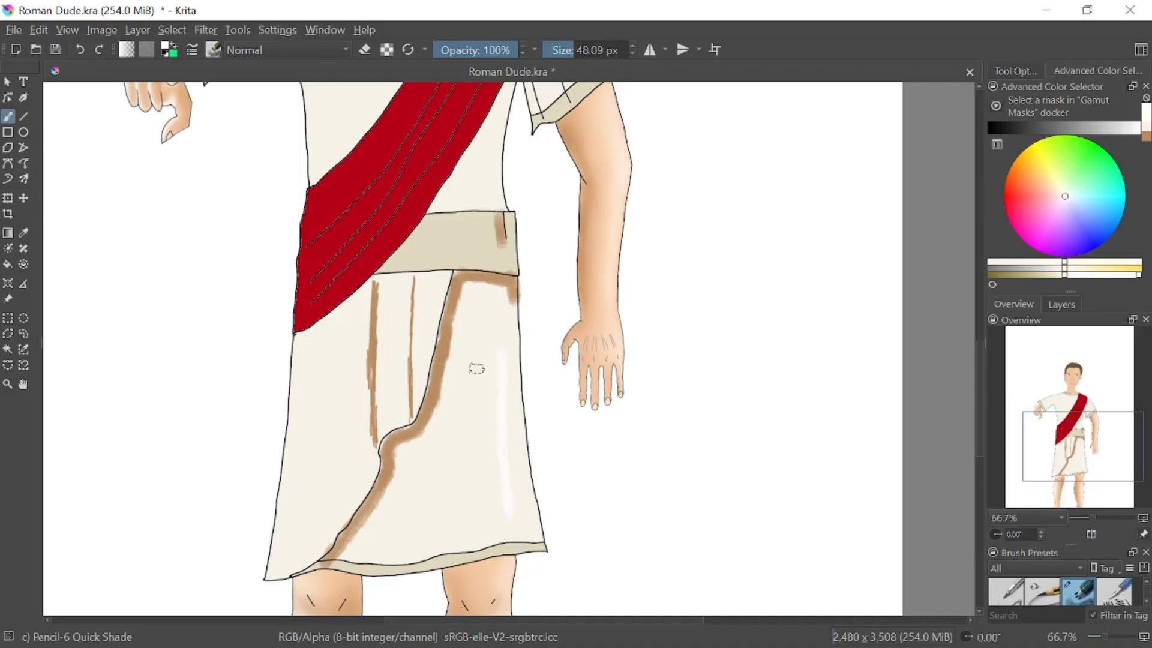
pyautogui.click(83, 52)
# Paint white highlights down both outer edges of the skirt and just below the red sash
pyautogui.moveTo(515, 328)
pyautogui.mouseDown()
pyautogui.moveTo(515, 373)
pyautogui.moveTo(513, 292)
pyautogui.moveTo(512, 440)
pyautogui.moveTo(508, 384)
pyautogui.moveTo(539, 547)
pyautogui.mouseUp()
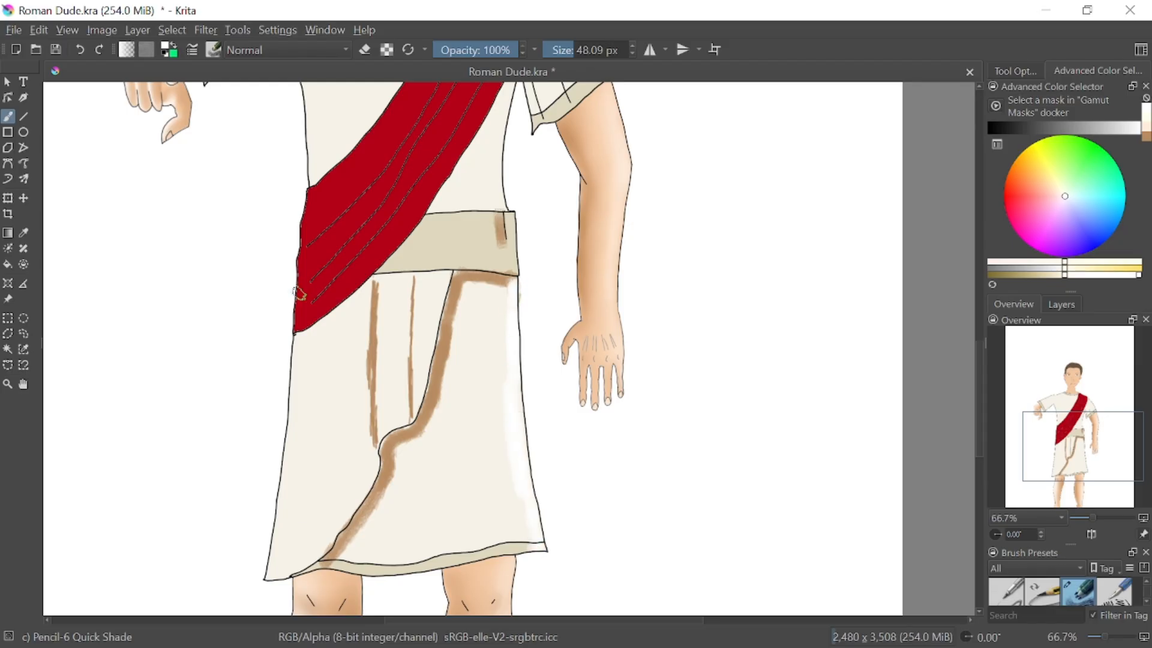
pyautogui.moveTo(303, 354)
pyautogui.mouseDown()
pyautogui.moveTo(303, 403)
pyautogui.moveTo(292, 411)
pyautogui.moveTo(276, 576)
pyautogui.mouseUp()
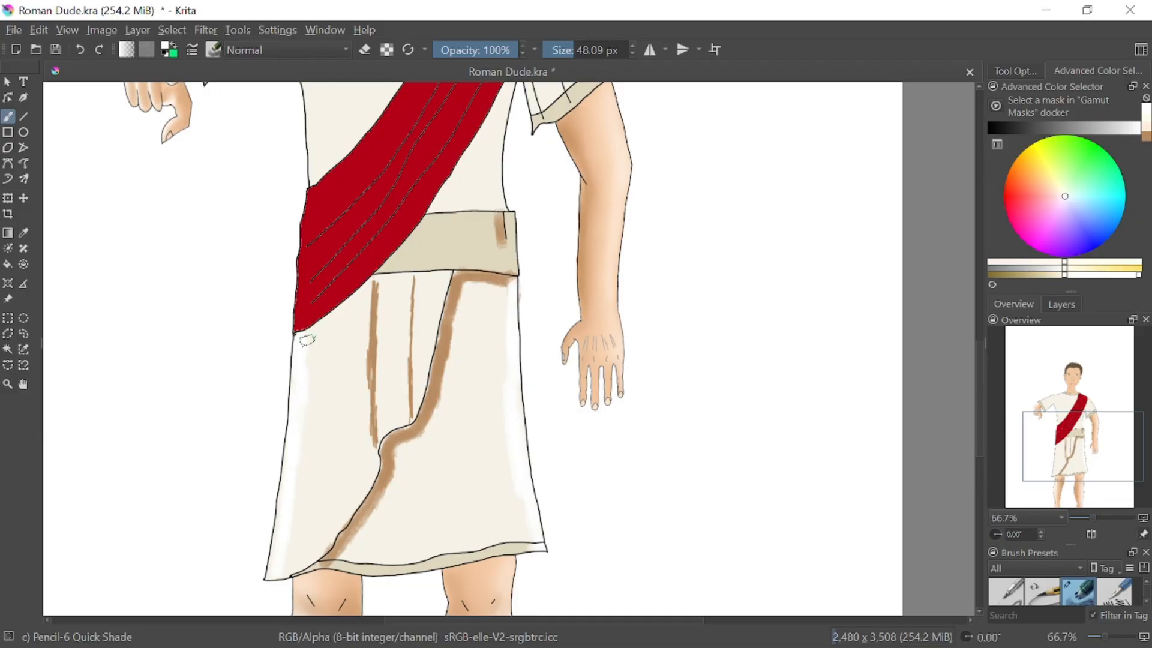
pyautogui.moveTo(307, 340); pyautogui.dragTo(342, 311)
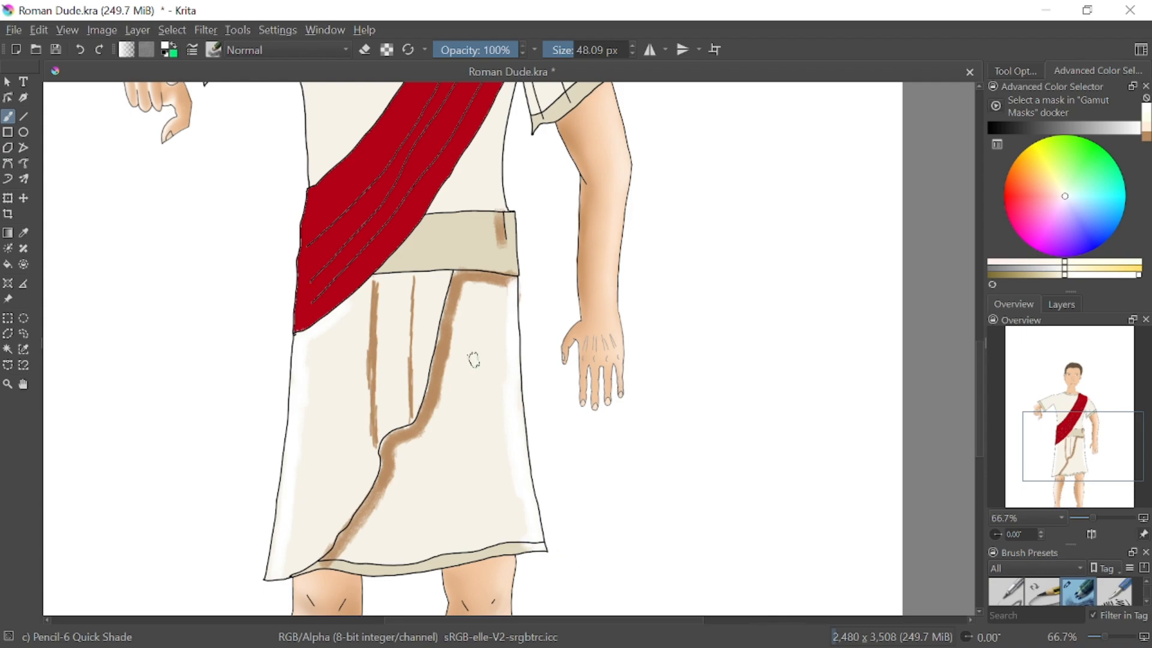
# Paint several vertical white highlight strokes across the skirt's right panel, between the wrap edge and the outer edge
pyautogui.moveTo(497, 353); pyautogui.dragTo(497, 468)
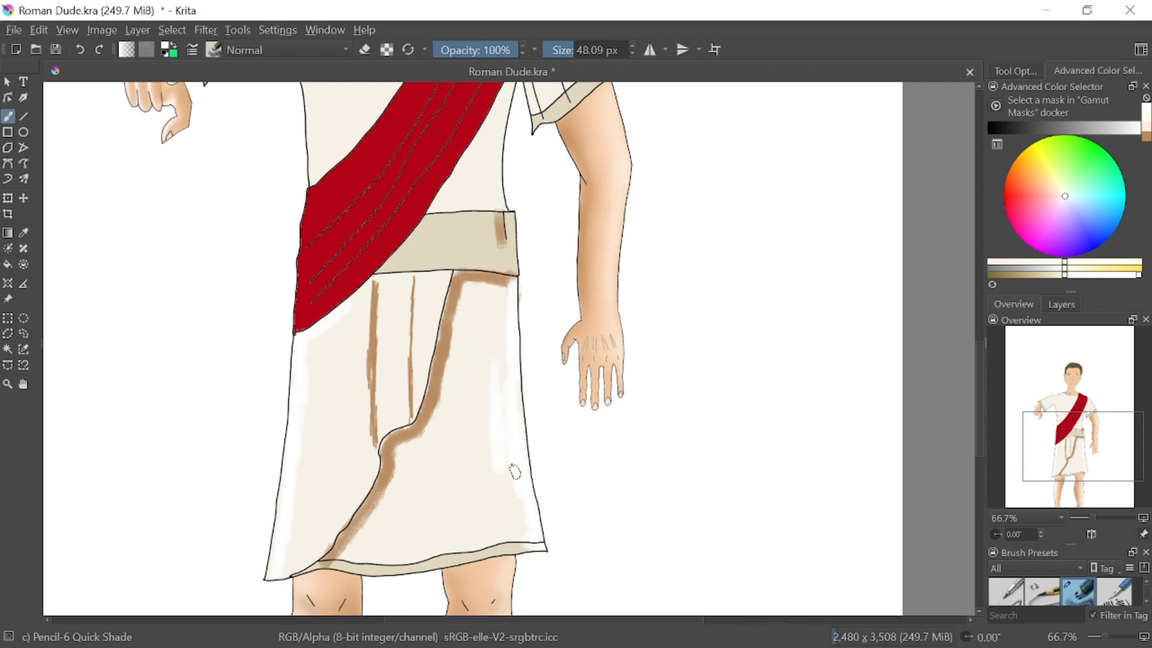
pyautogui.moveTo(486, 328); pyautogui.dragTo(490, 389)
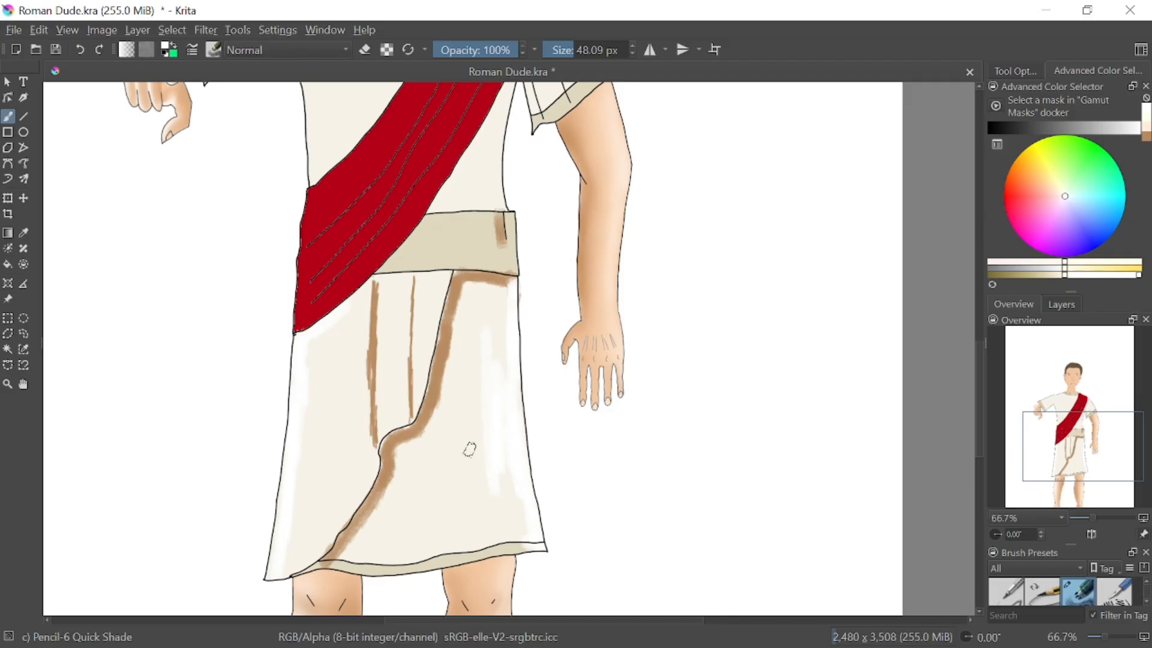
pyautogui.moveTo(470, 449); pyautogui.dragTo(464, 510)
pyautogui.moveTo(462, 468); pyautogui.dragTo(447, 520)
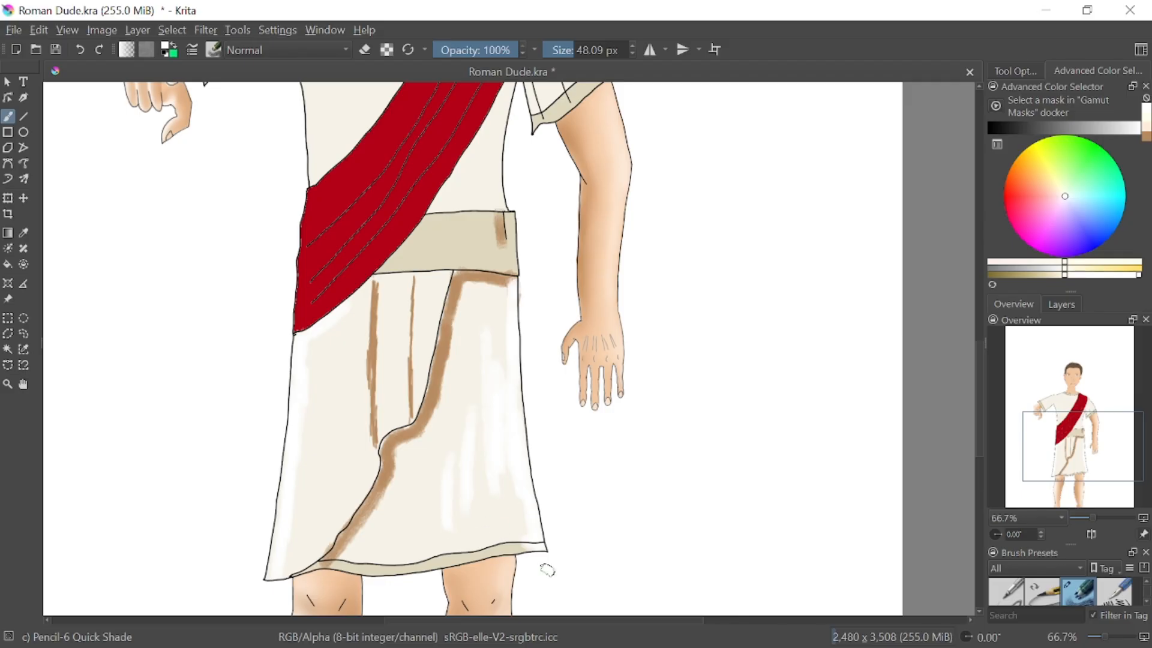
pyautogui.rightClick(510, 474)
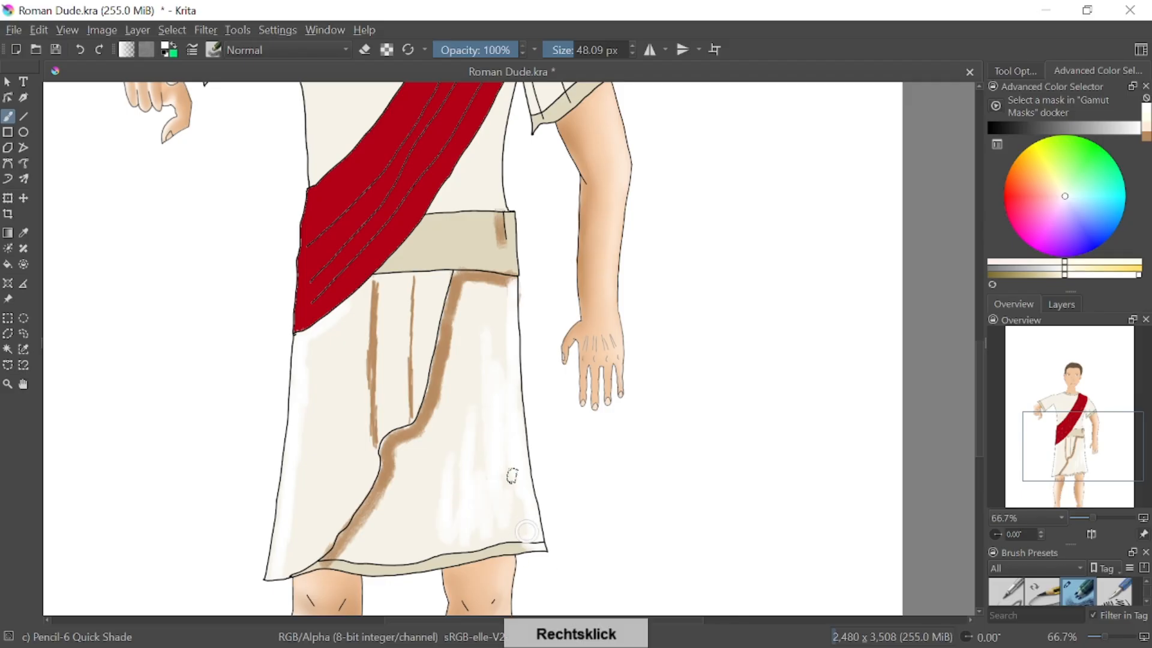
# Add vertical white highlight strokes to the lower part of the skirt's left panel
pyautogui.moveTo(306, 472); pyautogui.dragTo(293, 558)
pyautogui.moveTo(303, 440); pyautogui.dragTo(310, 521)
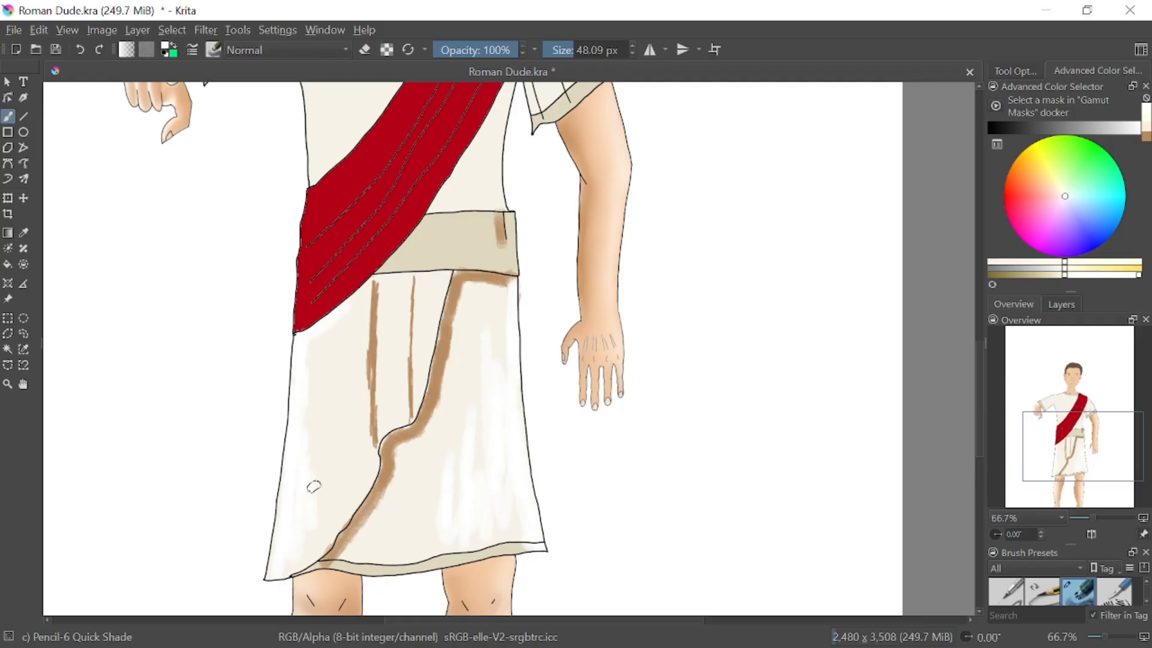
pyautogui.rightClick(526, 210)
pyautogui.rightClick(711, 309)
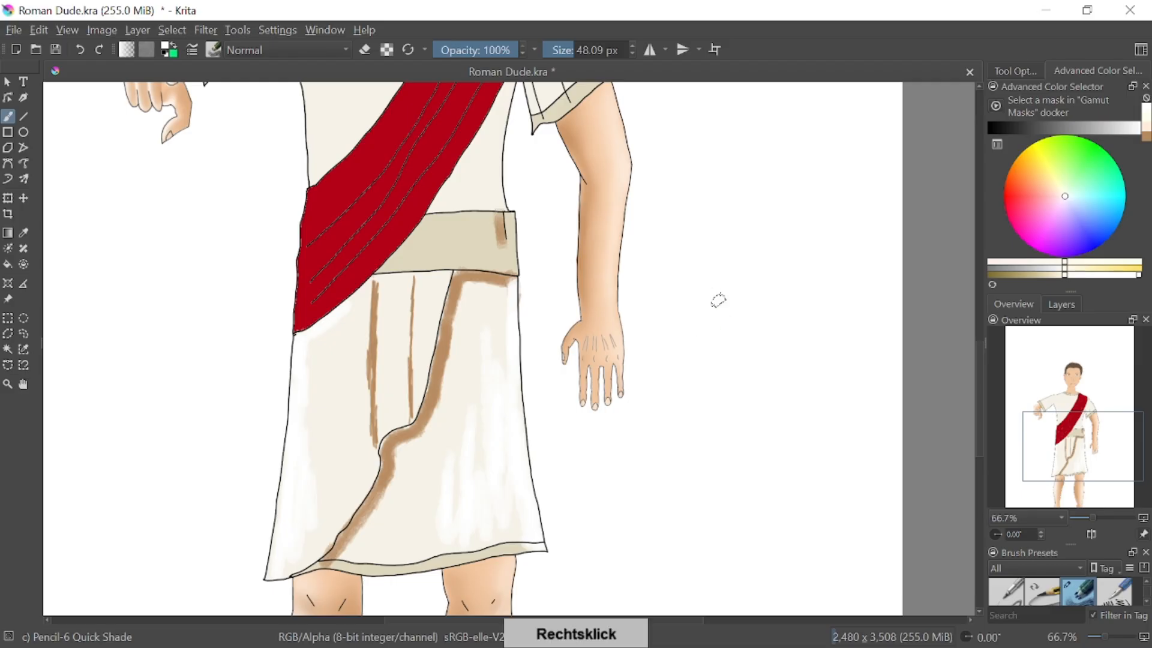
# Switch to the Blender Blur brush, try it on the skirt's left brown fold line, and undo that stroke
pyautogui.rightClick(746, 326)
pyautogui.rightClick(744, 332)
pyautogui.rightClick(744, 336)
pyautogui.rightClick(739, 337)
pyautogui.rightClick(740, 337)
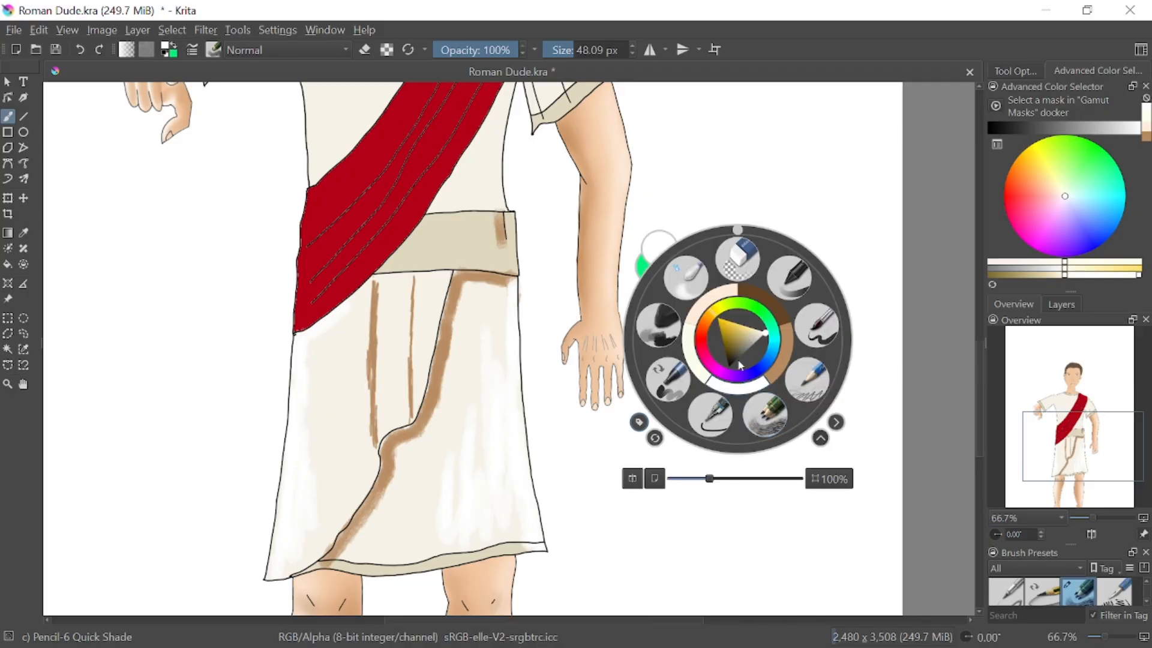
pyautogui.click(690, 281)
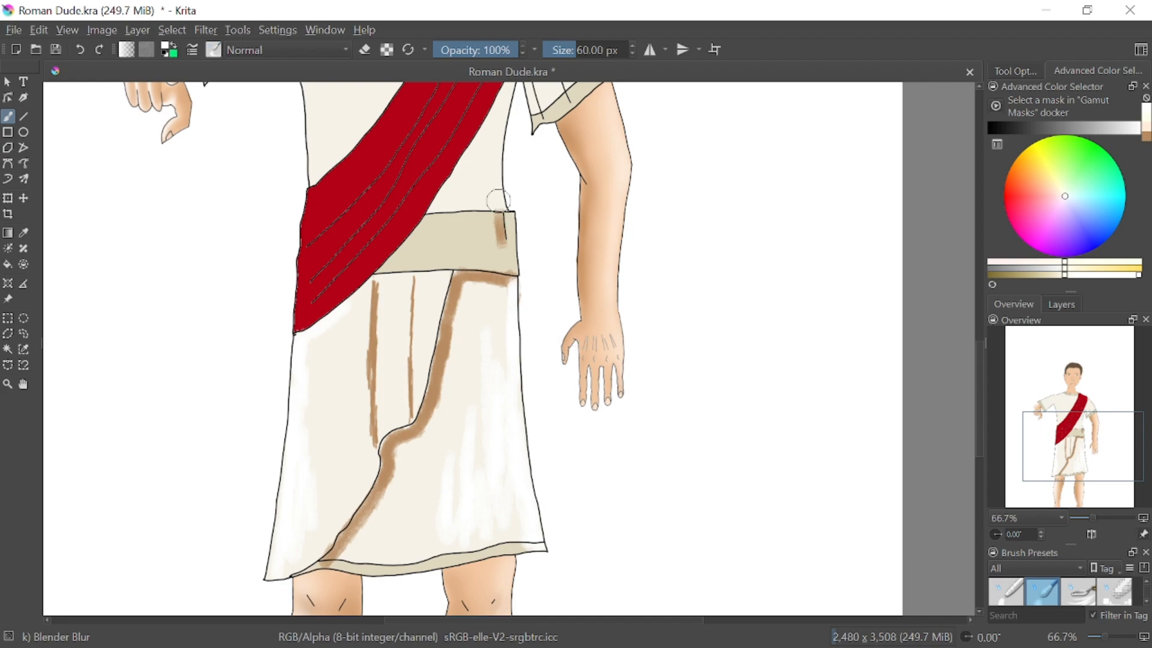
pyautogui.moveTo(372, 287)
pyautogui.mouseDown()
pyautogui.moveTo(360, 403)
pyautogui.moveTo(362, 379)
pyautogui.mouseUp()
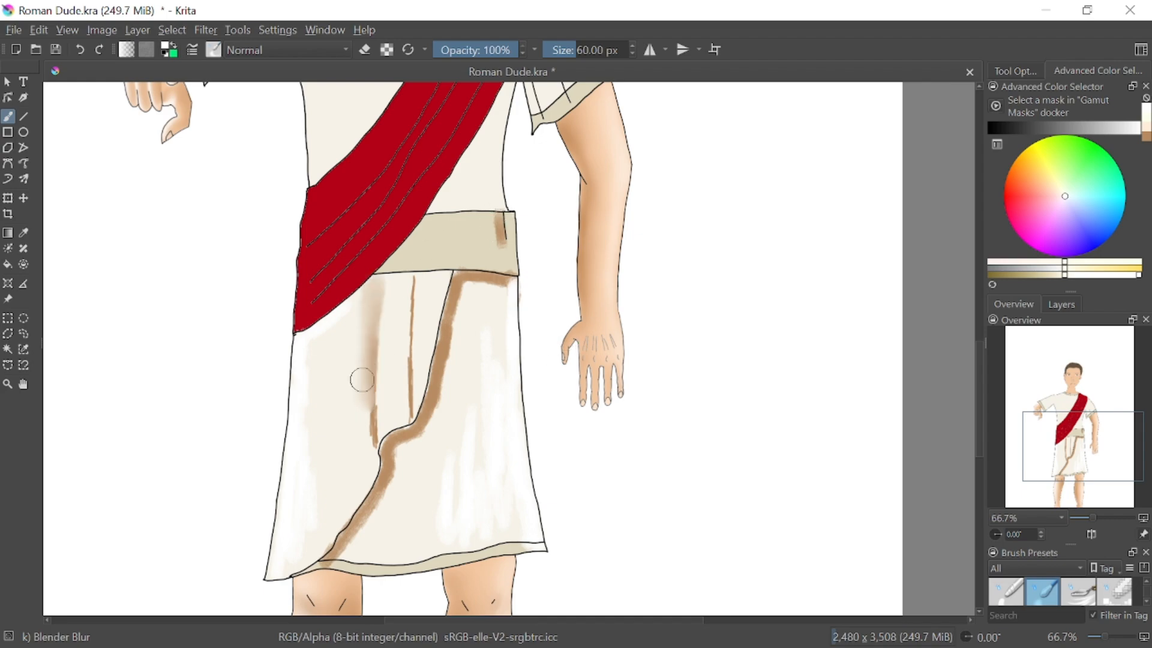
pyautogui.click(84, 53)
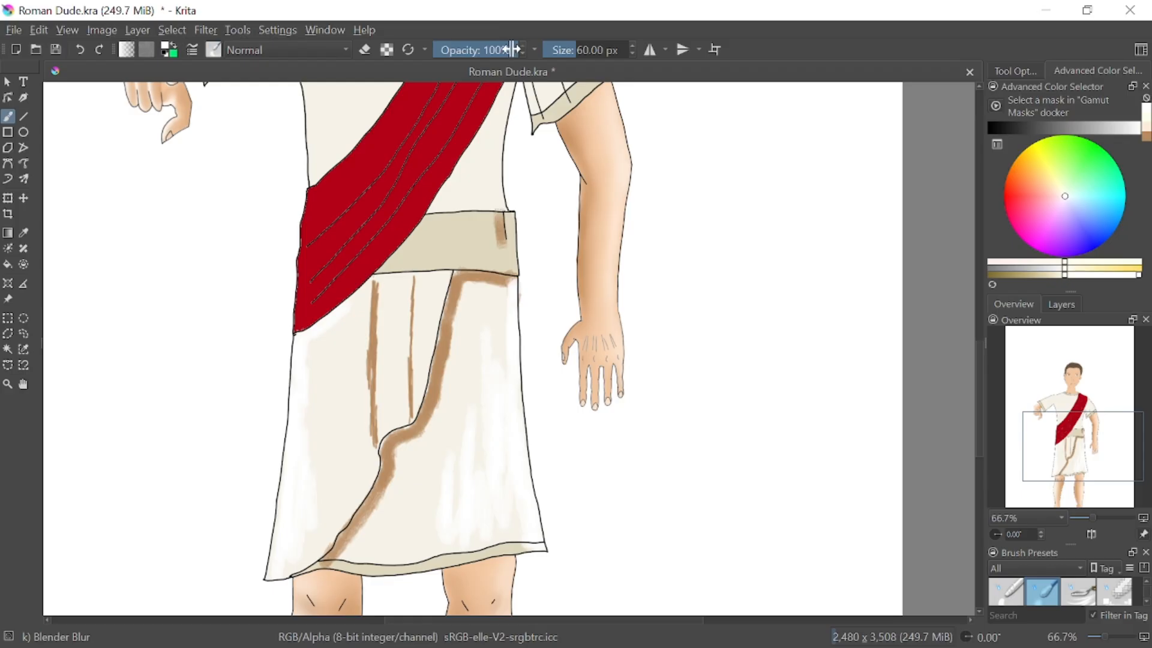
# Reduce the blur brush opacity to 48% and soften the brown shading along the skirt's wrap edge and below the belt
pyautogui.moveTo(513, 49); pyautogui.dragTo(478, 49)
pyautogui.moveTo(453, 279); pyautogui.dragTo(451, 377)
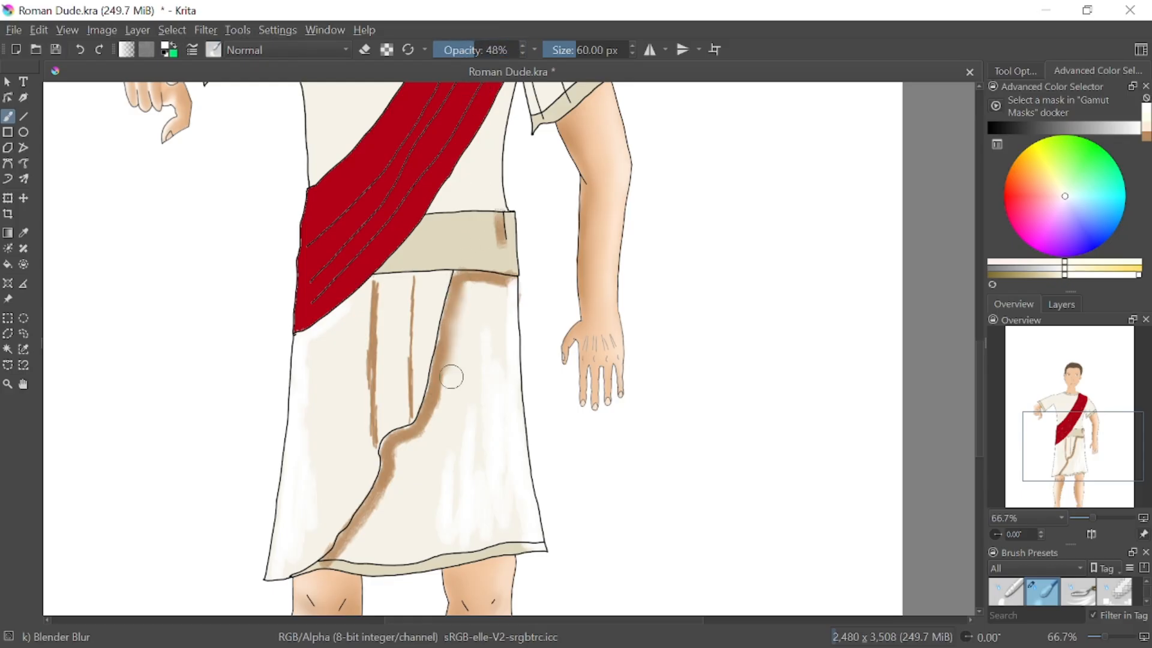
pyautogui.moveTo(453, 264); pyautogui.dragTo(442, 406)
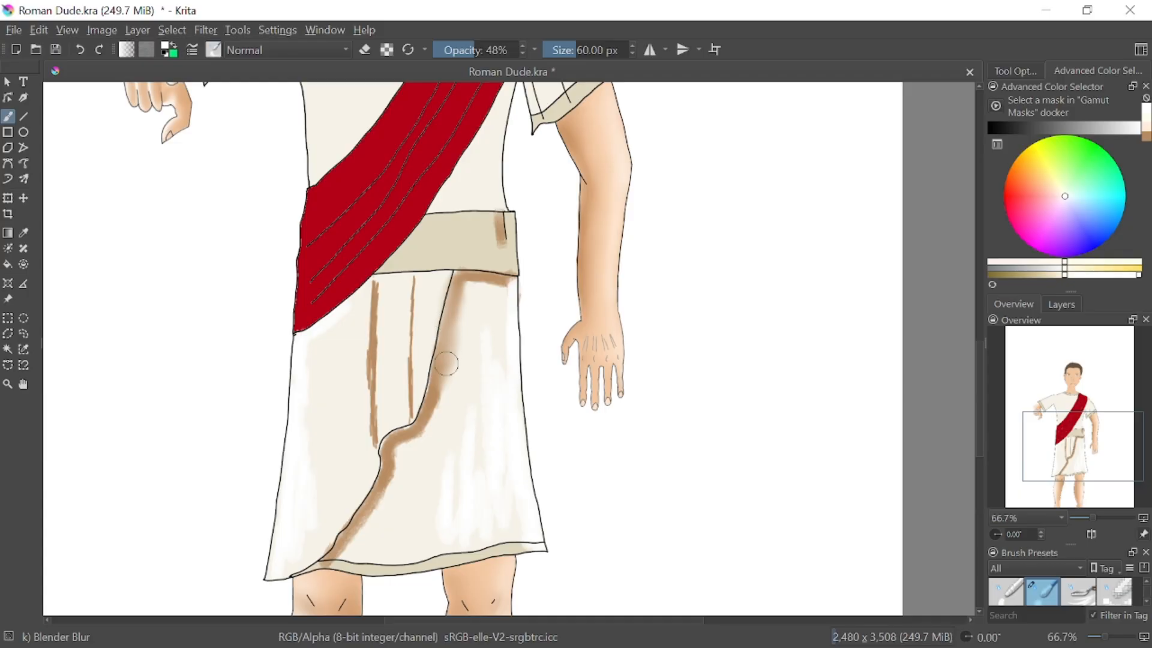
pyautogui.moveTo(445, 363)
pyautogui.mouseDown()
pyautogui.moveTo(432, 452)
pyautogui.moveTo(436, 362)
pyautogui.moveTo(421, 486)
pyautogui.moveTo(421, 393)
pyautogui.moveTo(398, 489)
pyautogui.moveTo(405, 426)
pyautogui.moveTo(405, 474)
pyautogui.moveTo(395, 432)
pyautogui.moveTo(396, 528)
pyautogui.moveTo(388, 438)
pyautogui.moveTo(391, 593)
pyautogui.moveTo(381, 480)
pyautogui.moveTo(380, 550)
pyautogui.moveTo(366, 489)
pyautogui.moveTo(372, 582)
pyautogui.moveTo(355, 488)
pyautogui.moveTo(353, 590)
pyautogui.moveTo(345, 511)
pyautogui.moveTo(341, 579)
pyautogui.moveTo(333, 524)
pyautogui.mouseUp()
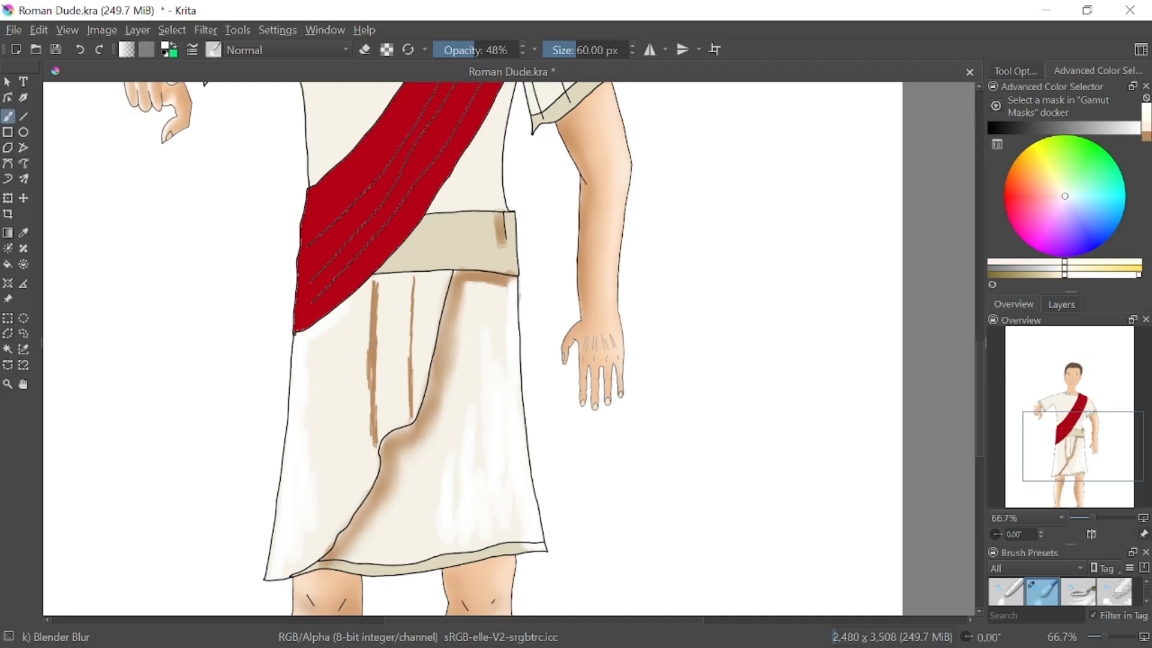
pyautogui.moveTo(495, 310)
pyautogui.mouseDown()
pyautogui.moveTo(464, 259)
pyautogui.moveTo(461, 300)
pyautogui.moveTo(469, 262)
pyautogui.moveTo(479, 302)
pyautogui.moveTo(488, 267)
pyautogui.moveTo(496, 285)
pyautogui.moveTo(506, 272)
pyautogui.moveTo(516, 306)
pyautogui.moveTo(471, 271)
pyautogui.moveTo(545, 327)
pyautogui.mouseUp()
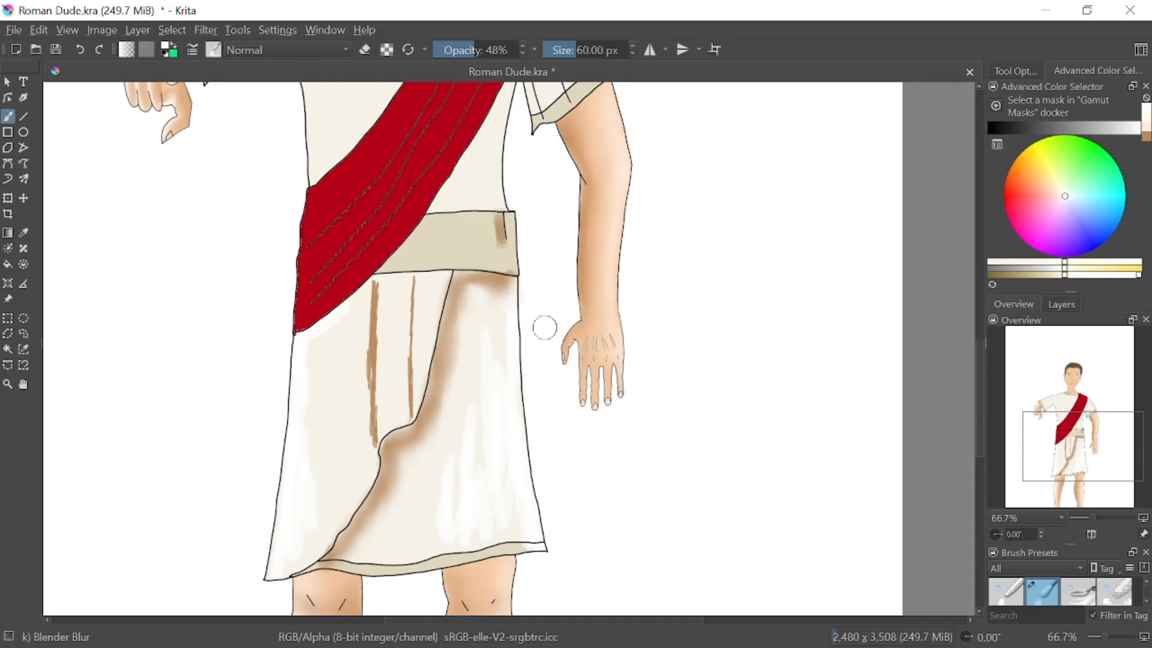
# Set the blur brush to 22% opacity and 127.65 px, and blend the skirt's white highlights, fold lines and wrap-edge shading
pyautogui.moveTo(474, 49); pyautogui.dragTo(452, 49)
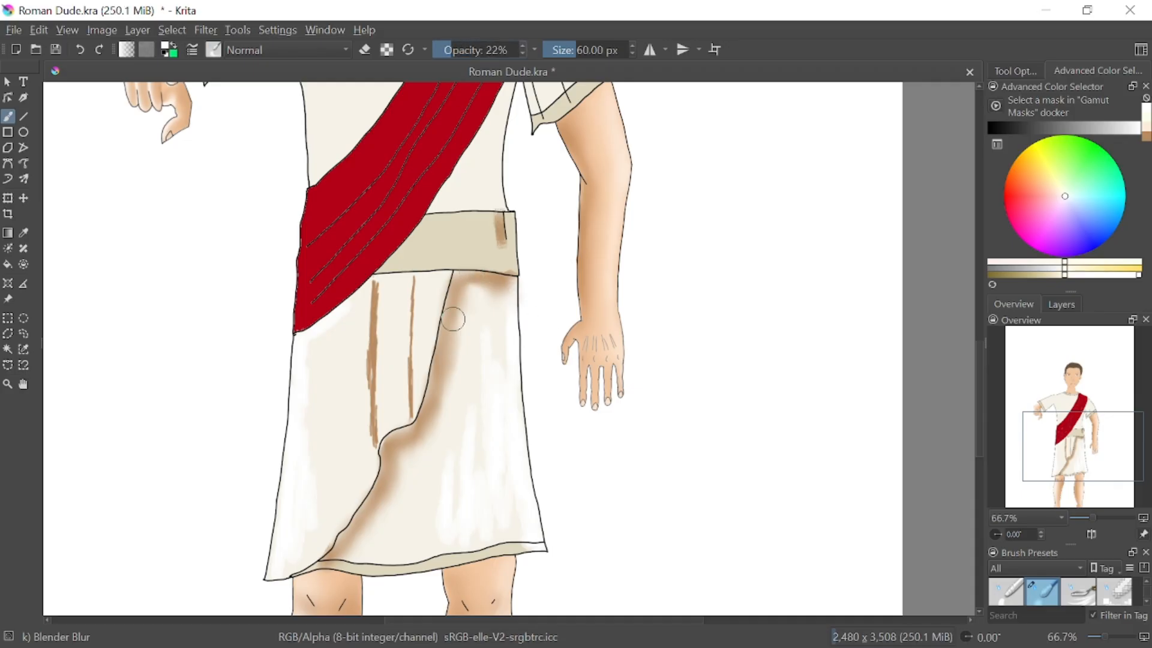
pyautogui.moveTo(581, 46); pyautogui.dragTo(589, 46)
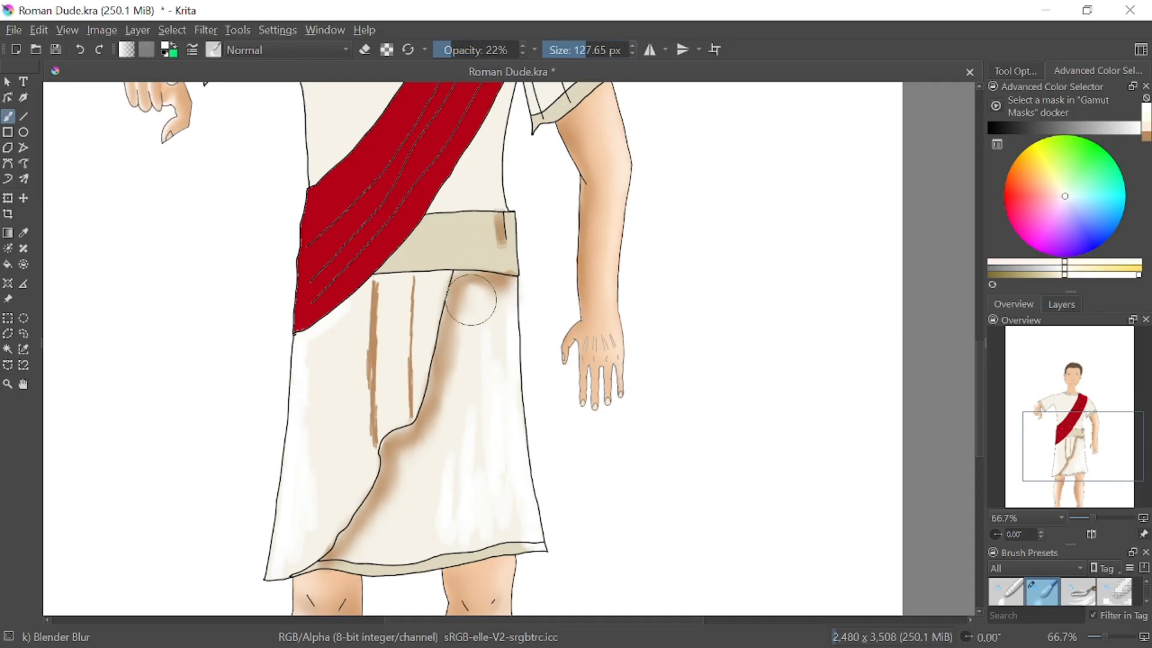
pyautogui.moveTo(470, 300)
pyautogui.mouseDown()
pyautogui.moveTo(495, 333)
pyautogui.moveTo(464, 233)
pyautogui.moveTo(440, 441)
pyautogui.moveTo(426, 310)
pyautogui.moveTo(430, 273)
pyautogui.moveTo(431, 528)
pyautogui.moveTo(412, 314)
pyautogui.moveTo(403, 544)
pyautogui.moveTo(377, 488)
pyautogui.moveTo(389, 421)
pyautogui.moveTo(382, 549)
pyautogui.moveTo(373, 450)
pyautogui.moveTo(362, 589)
pyautogui.moveTo(356, 470)
pyautogui.moveTo(359, 633)
pyautogui.moveTo(330, 581)
pyautogui.moveTo(313, 631)
pyautogui.mouseUp()
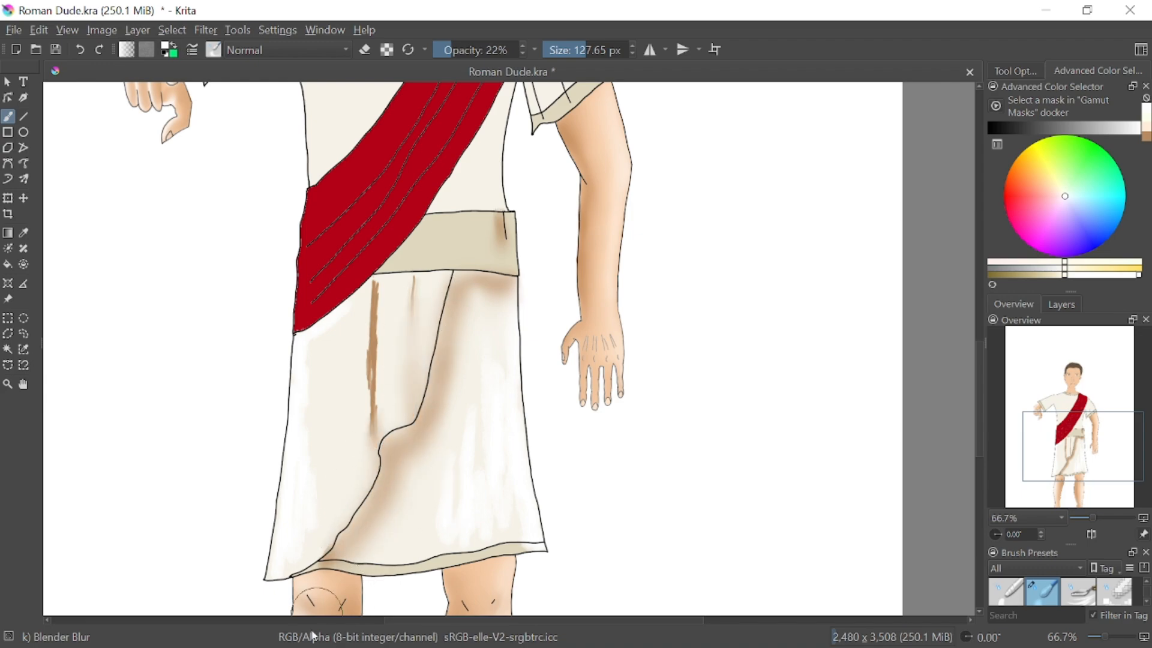
pyautogui.moveTo(513, 306)
pyautogui.mouseDown()
pyautogui.moveTo(527, 581)
pyautogui.moveTo(491, 300)
pyautogui.moveTo(472, 573)
pyautogui.moveTo(478, 354)
pyautogui.moveTo(530, 532)
pyautogui.moveTo(538, 645)
pyautogui.mouseUp()
pyautogui.moveTo(322, 331)
pyautogui.mouseDown()
pyautogui.moveTo(306, 308)
pyautogui.moveTo(315, 604)
pyautogui.moveTo(291, 314)
pyautogui.moveTo(267, 546)
pyautogui.mouseUp()
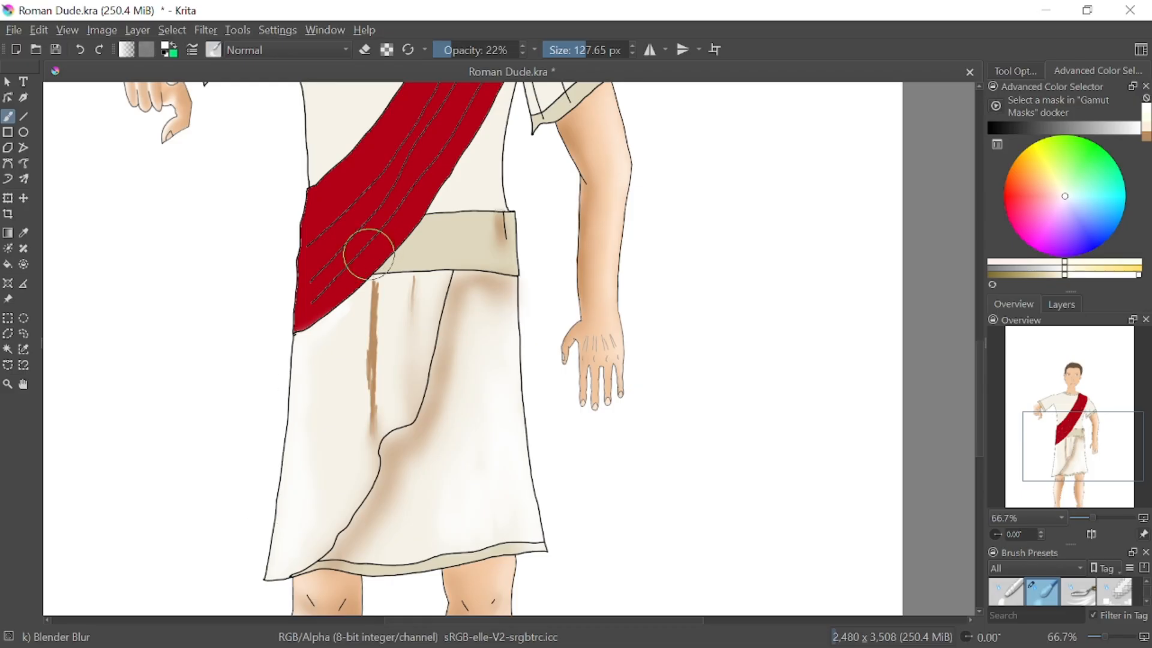
pyautogui.moveTo(368, 258)
pyautogui.mouseDown()
pyautogui.moveTo(329, 484)
pyautogui.moveTo(368, 257)
pyautogui.moveTo(378, 528)
pyautogui.moveTo(412, 270)
pyautogui.moveTo(449, 473)
pyautogui.mouseUp()
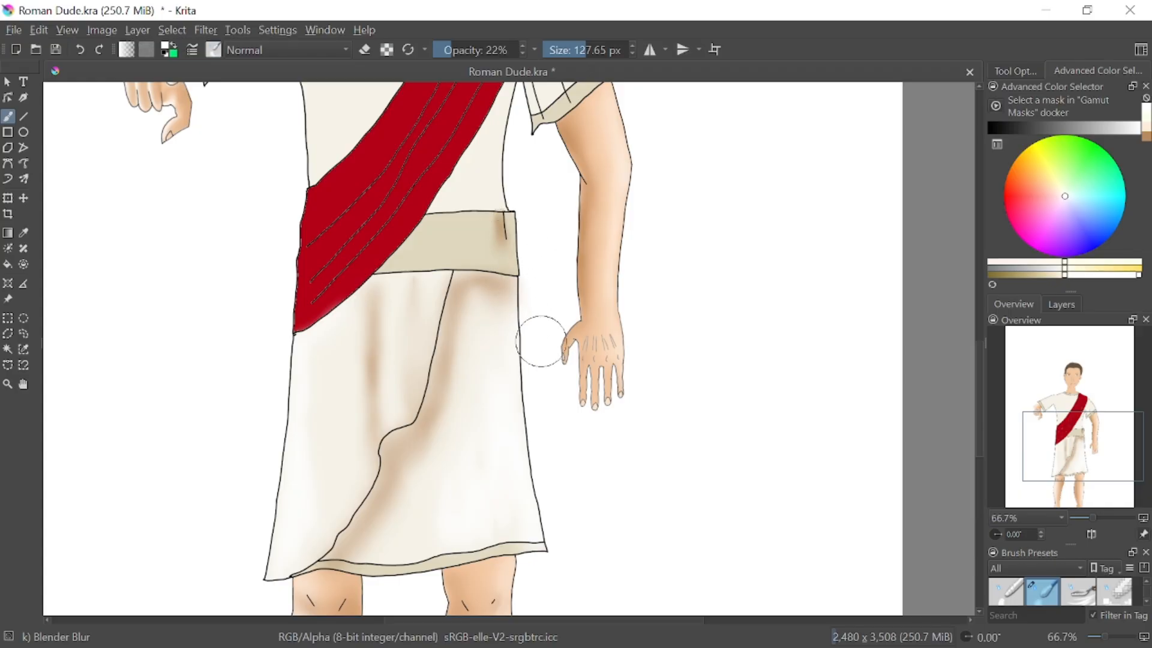
# Spread the wrap-edge shading and left fold line further with the blur brush, comparing the result through undo and redo
pyautogui.moveTo(512, 292)
pyautogui.mouseDown()
pyautogui.moveTo(495, 321)
pyautogui.moveTo(458, 297)
pyautogui.moveTo(438, 427)
pyautogui.moveTo(424, 390)
pyautogui.moveTo(340, 591)
pyautogui.mouseUp()
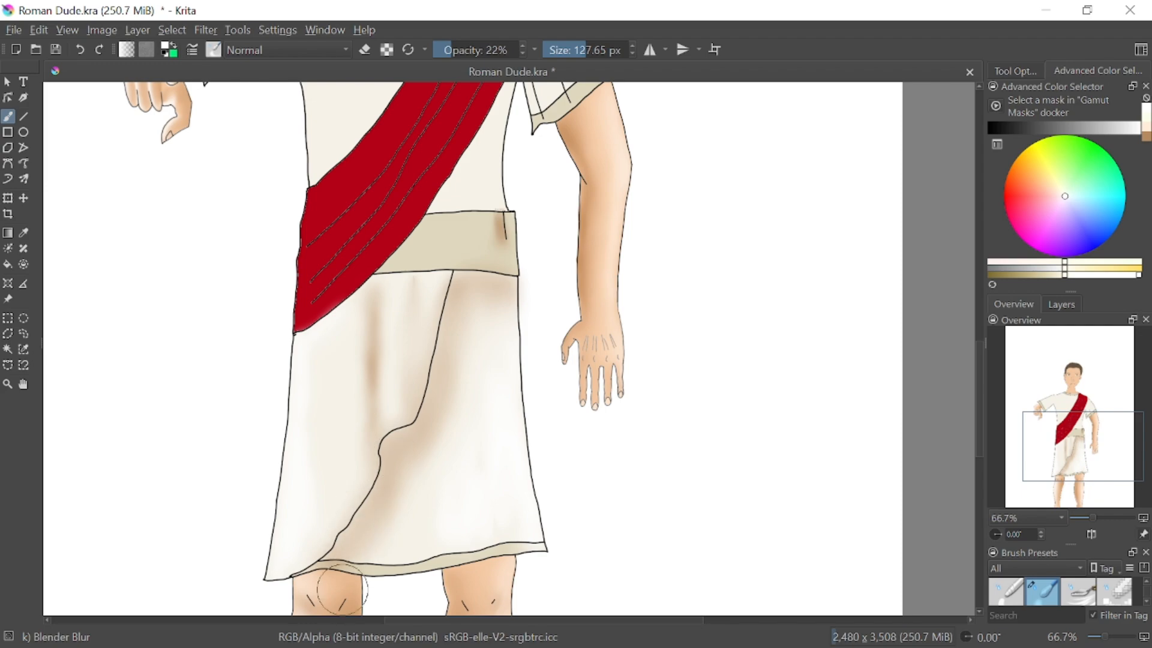
pyautogui.click(81, 53)
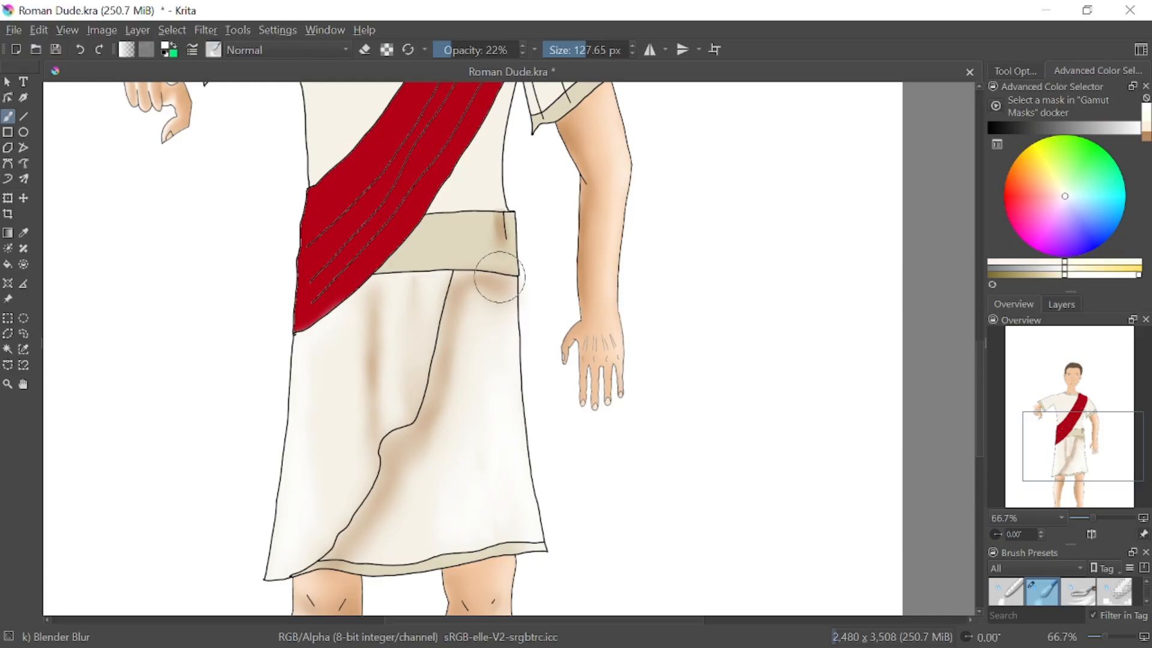
pyautogui.moveTo(462, 278)
pyautogui.mouseDown()
pyautogui.moveTo(427, 468)
pyautogui.moveTo(403, 467)
pyautogui.moveTo(381, 550)
pyautogui.moveTo(358, 558)
pyautogui.mouseUp()
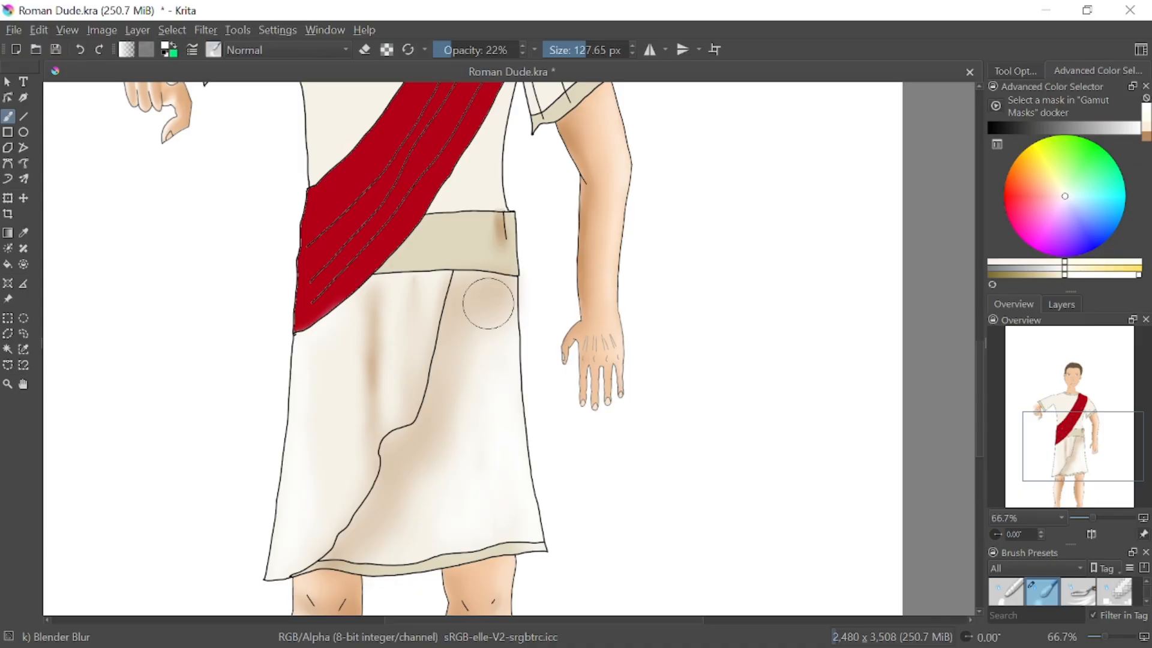
pyautogui.moveTo(381, 347)
pyautogui.mouseDown()
pyautogui.moveTo(375, 424)
pyautogui.moveTo(377, 294)
pyautogui.mouseUp()
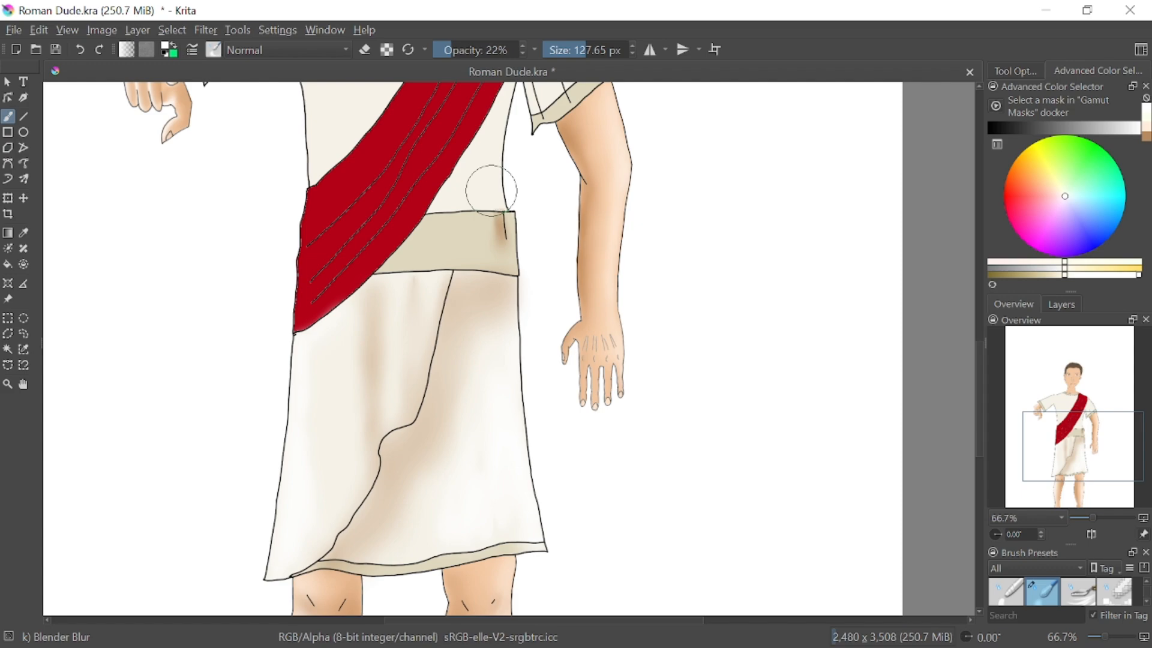
pyautogui.click(80, 50)
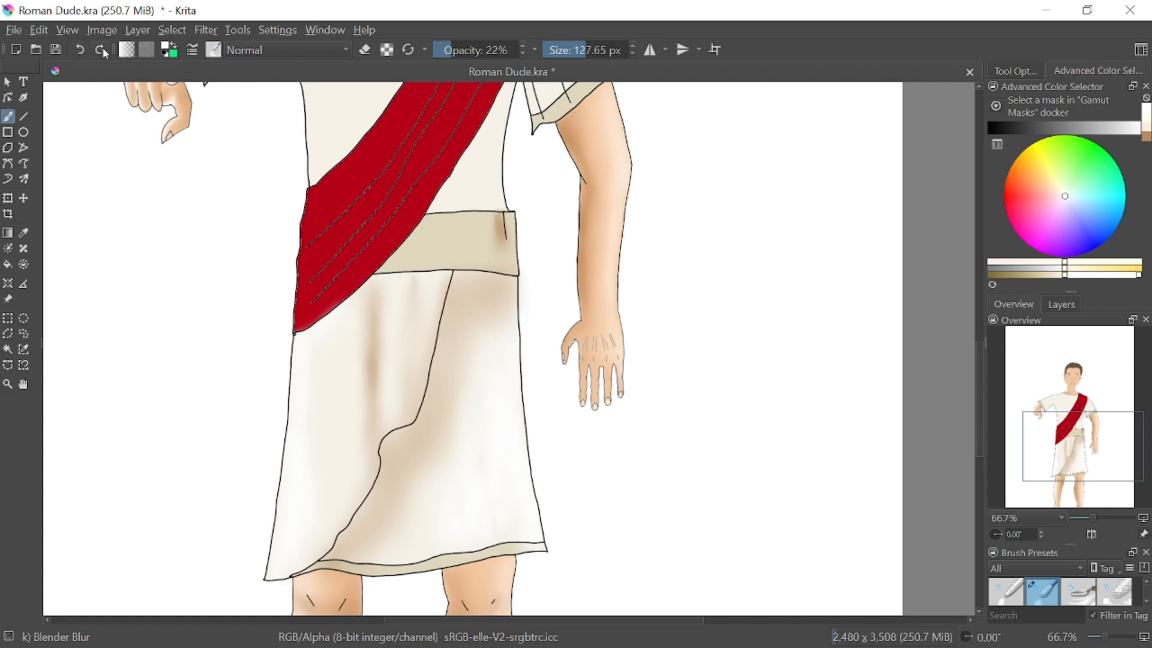
pyautogui.click(102, 50)
pyautogui.click(80, 51)
pyautogui.click(101, 51)
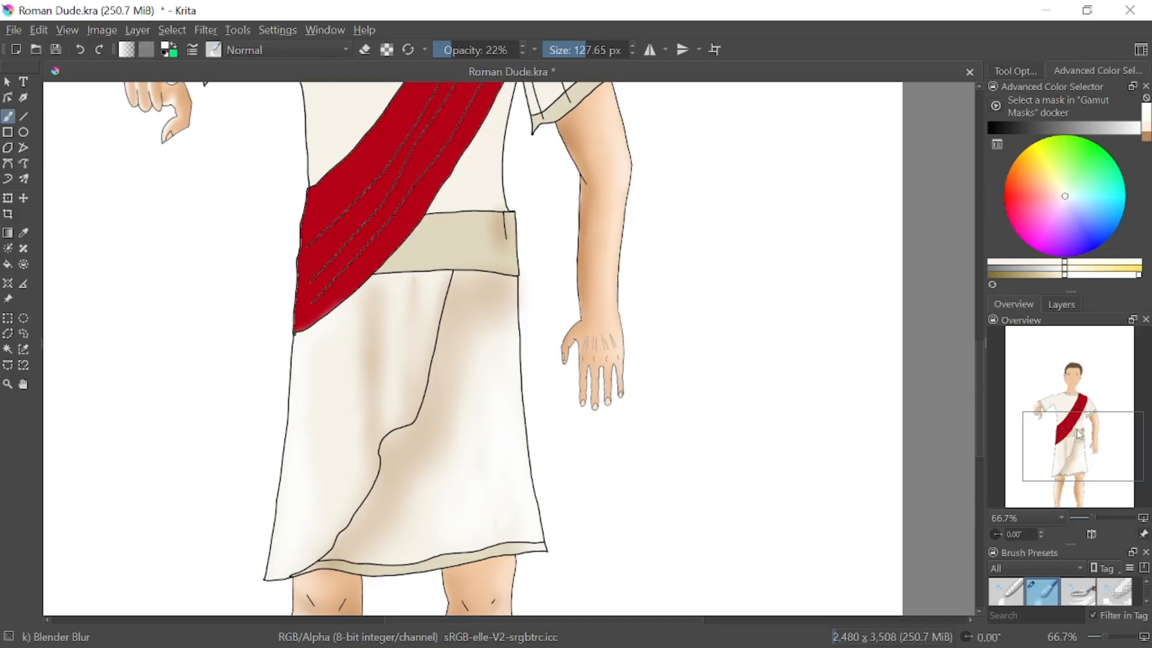
# Switch to the Pencil-6 Quick Shade brush and paint a white highlight along the outer edge of the right sleeve
pyautogui.moveTo(1078, 433); pyautogui.dragTo(1059, 402)
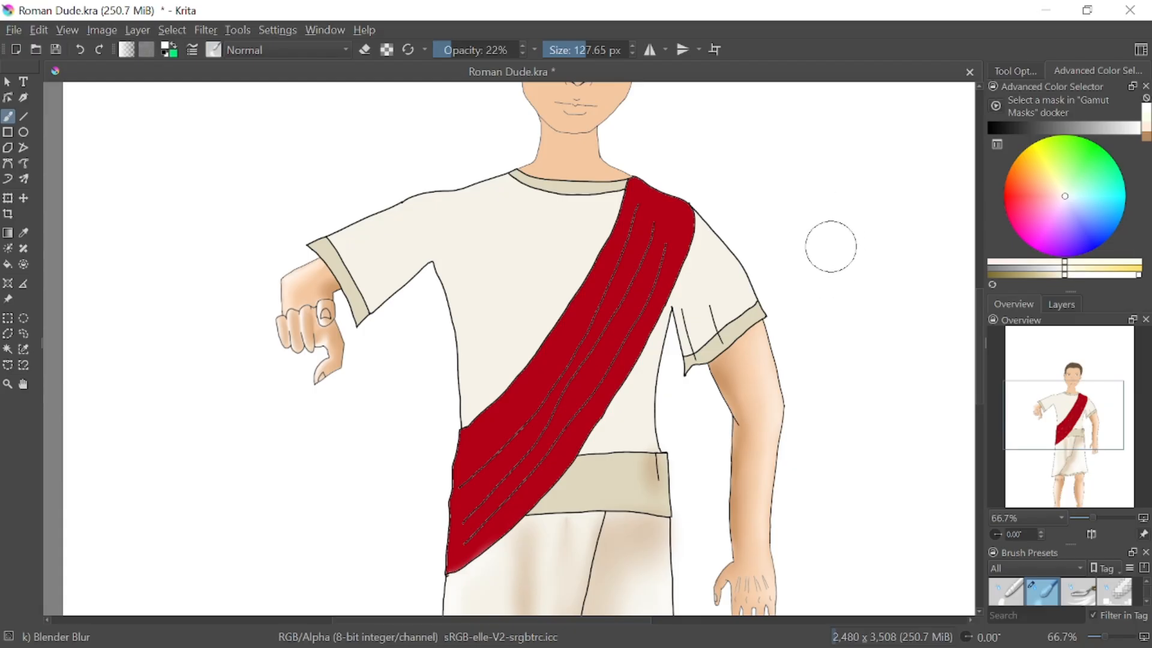
pyautogui.rightClick(836, 301)
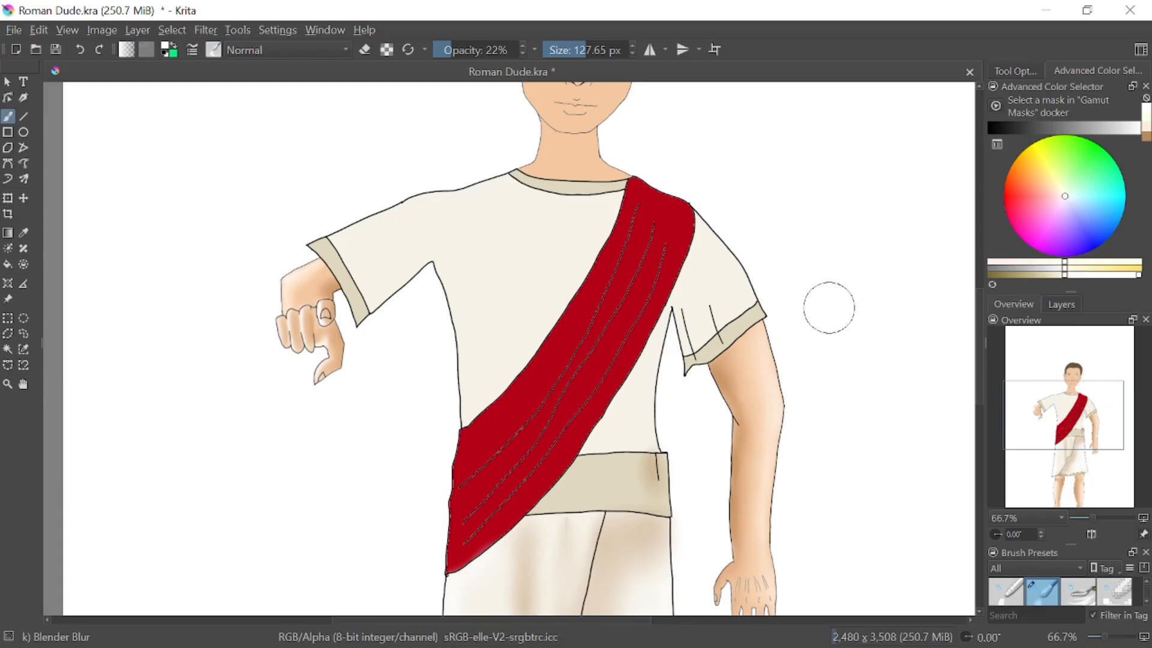
pyautogui.rightClick(822, 310)
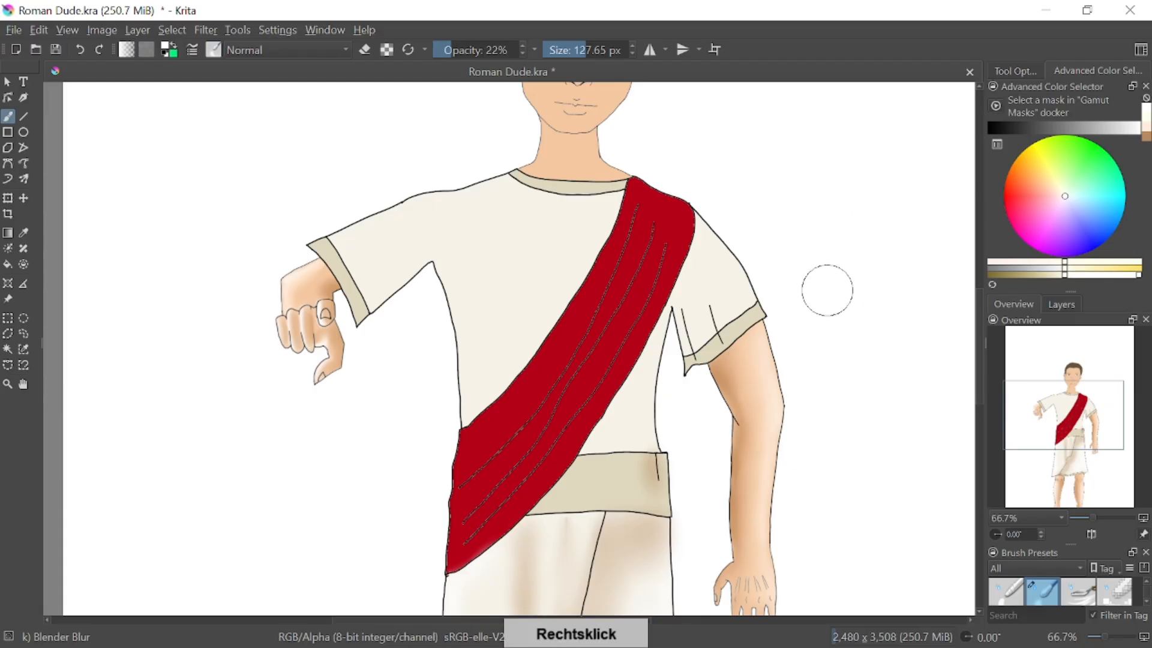
pyautogui.rightClick(829, 290)
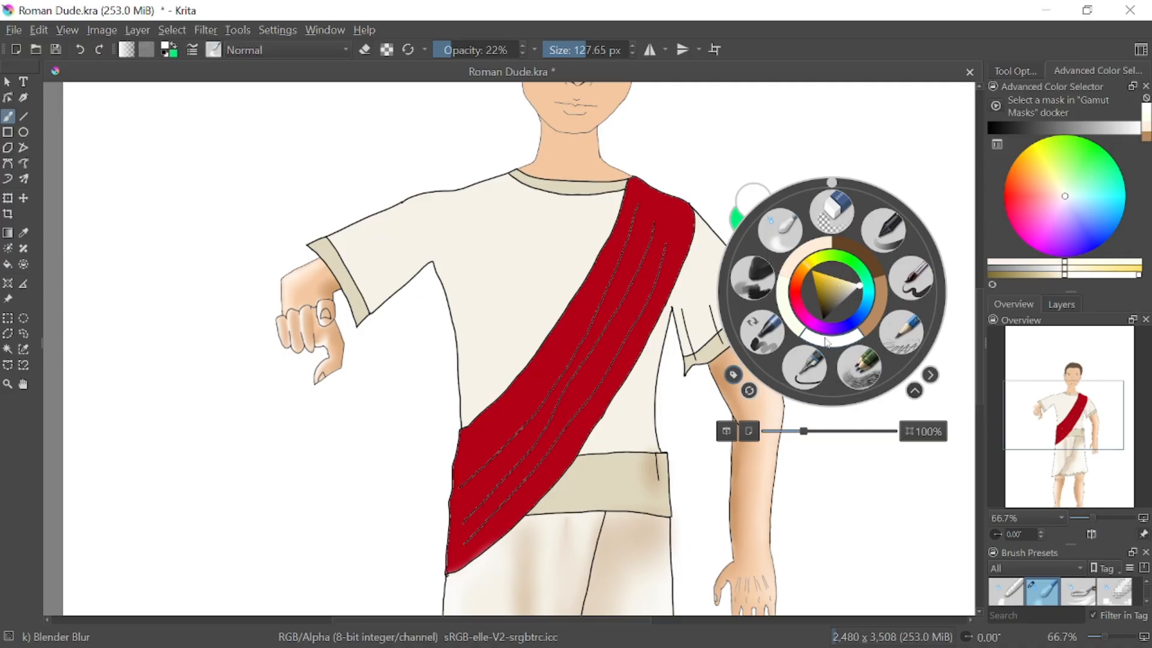
pyautogui.click(858, 367)
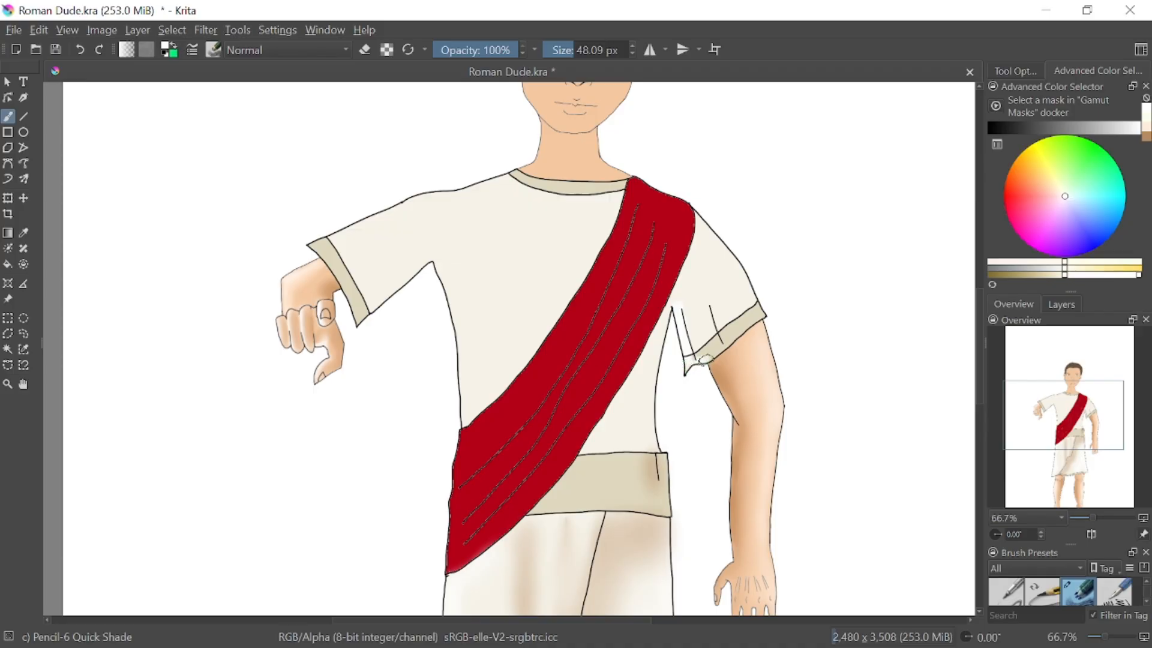
pyautogui.click(78, 53)
pyautogui.moveTo(742, 290); pyautogui.dragTo(710, 239)
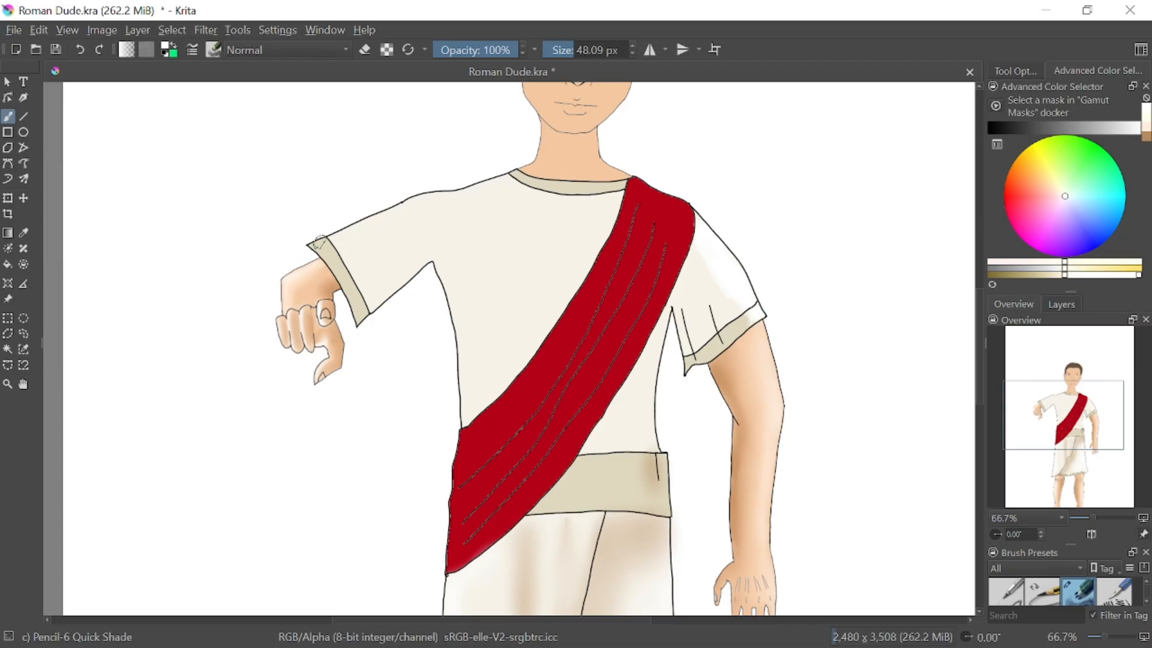
# Paint white highlights along the top of the left sleeve and shoulder and across the neckline trim, undoing the last extra stroke
pyautogui.moveTo(320, 241)
pyautogui.mouseDown()
pyautogui.moveTo(405, 211)
pyautogui.moveTo(318, 246)
pyautogui.moveTo(345, 250)
pyautogui.moveTo(428, 201)
pyautogui.mouseUp()
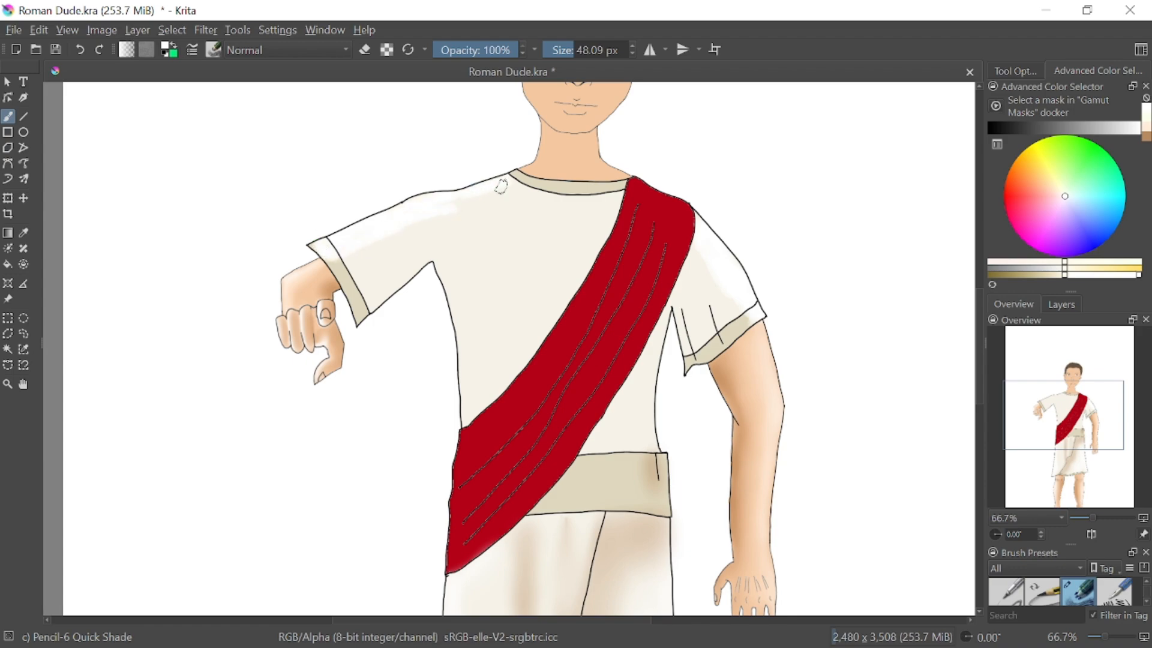
pyautogui.moveTo(513, 175)
pyautogui.mouseDown()
pyautogui.moveTo(579, 196)
pyautogui.moveTo(595, 190)
pyautogui.moveTo(522, 179)
pyautogui.moveTo(620, 189)
pyautogui.moveTo(567, 200)
pyautogui.moveTo(613, 186)
pyautogui.mouseUp()
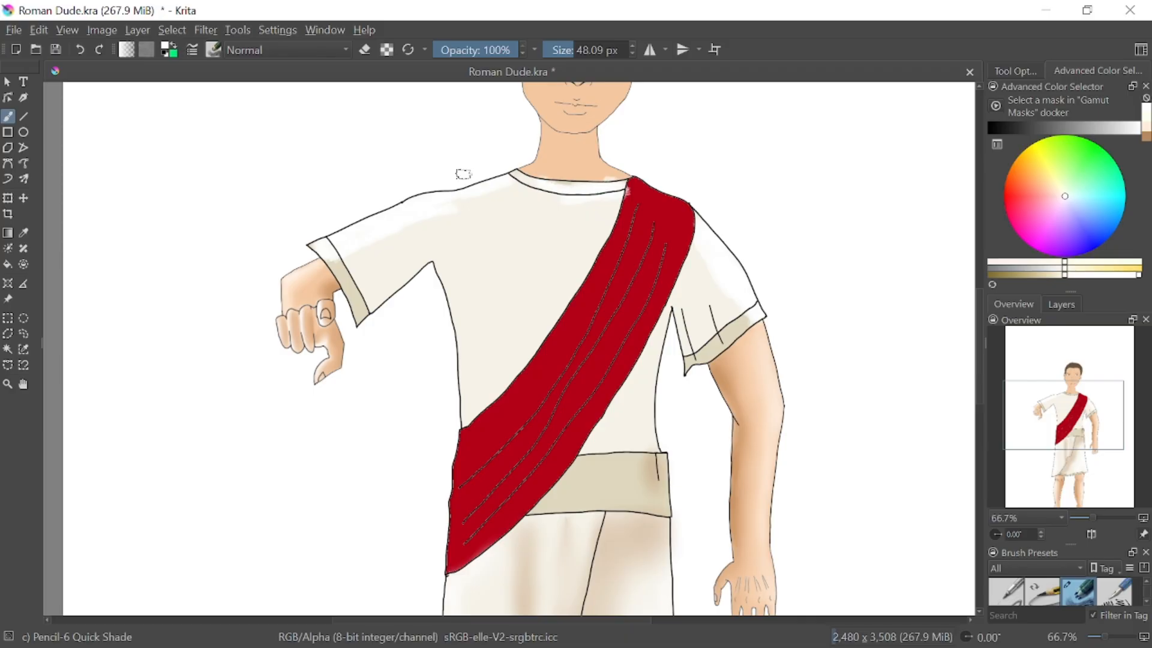
pyautogui.moveTo(516, 176); pyautogui.dragTo(549, 178)
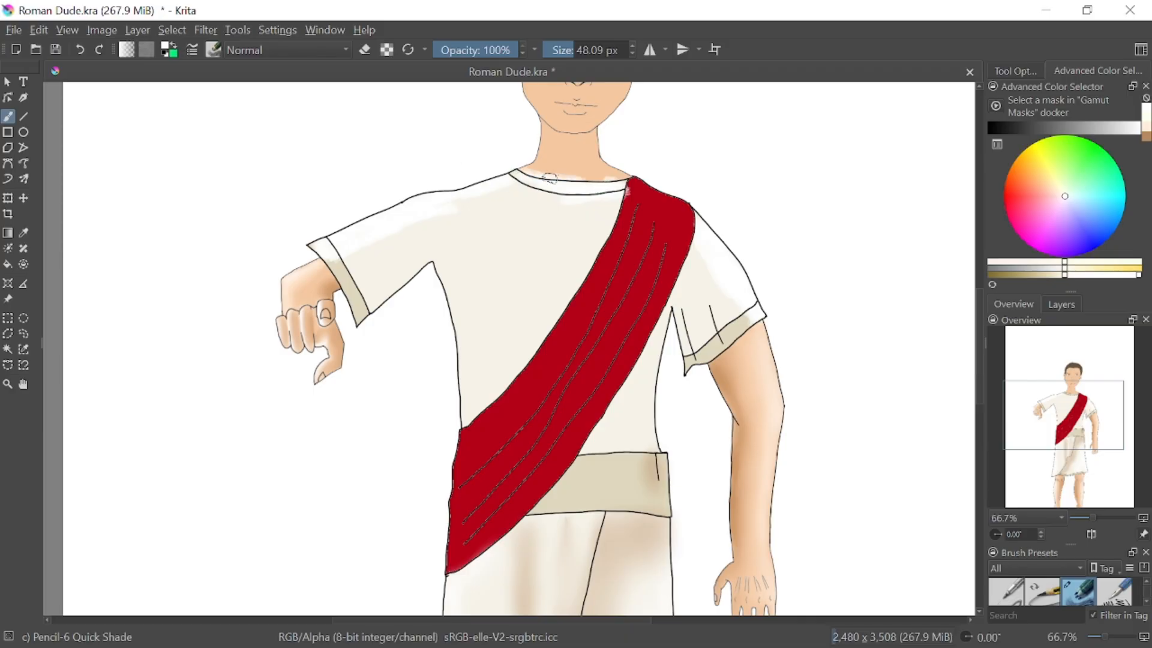
pyautogui.click(79, 49)
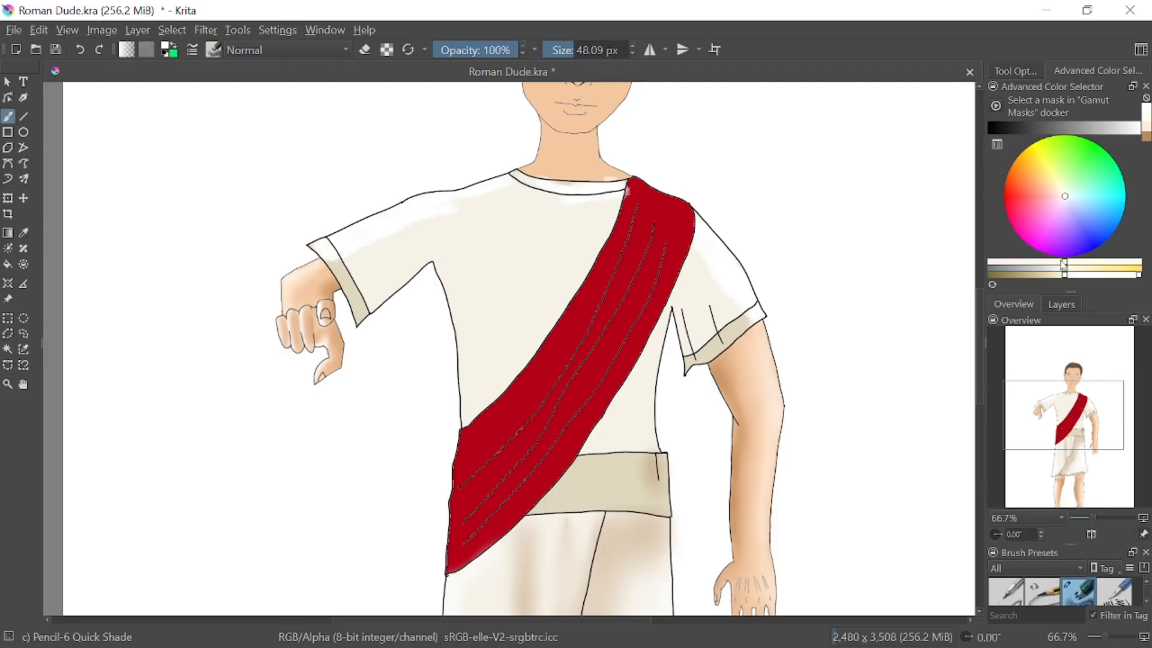
# Change the brush color to a darker beige, try shading strokes beside the waist and on the right sleeve, and undo them
pyautogui.moveTo(1069, 279); pyautogui.dragTo(1041, 277)
pyautogui.moveTo(642, 410); pyautogui.dragTo(652, 443)
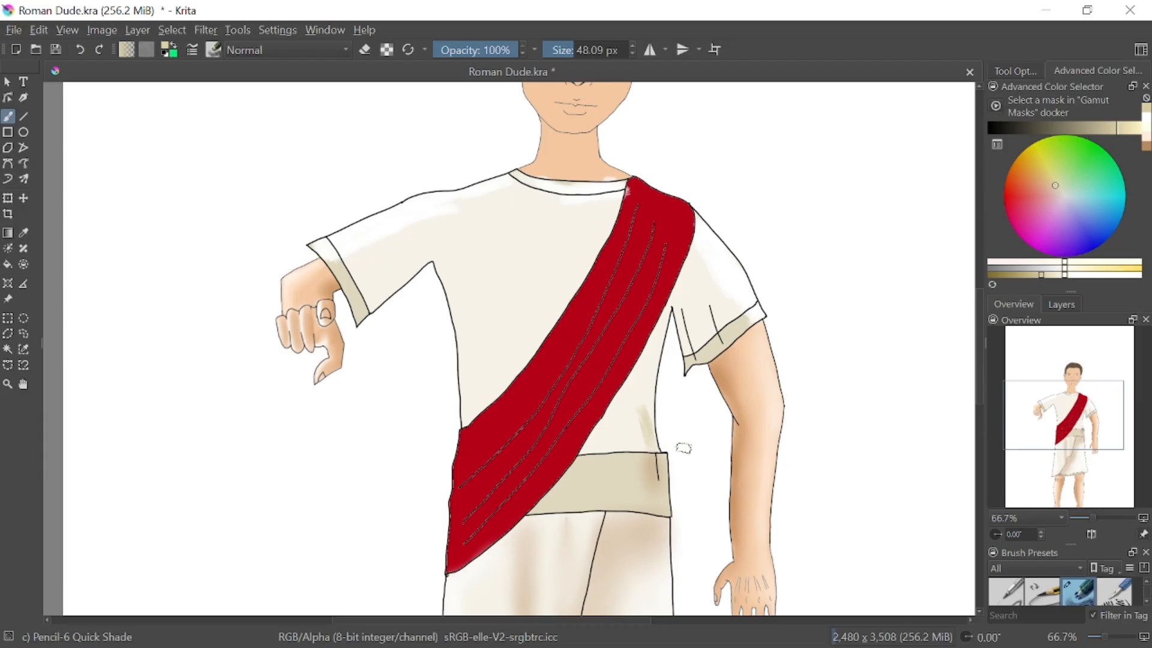
pyautogui.click(84, 44)
pyautogui.click(81, 52)
# Reduce the brush size to 9.24 px and add thin beige shading along the right sleeve's fold lines and inner edge
pyautogui.moveTo(564, 41); pyautogui.dragTo(550, 41)
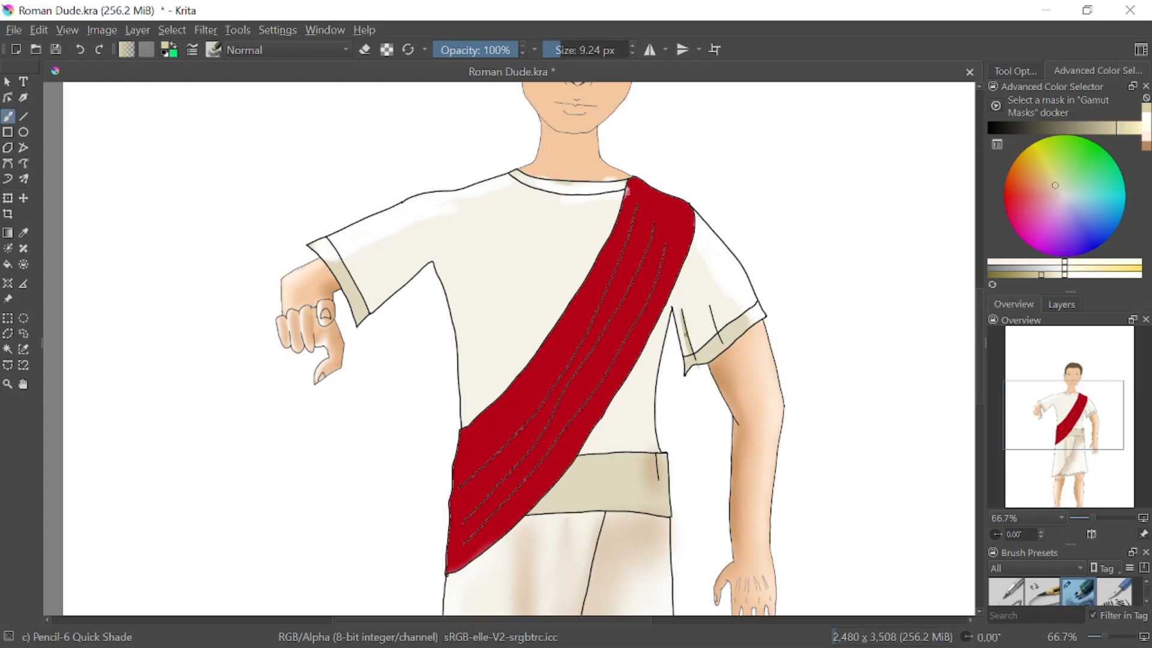
pyautogui.moveTo(720, 331); pyautogui.dragTo(713, 304)
pyautogui.moveTo(674, 310); pyautogui.dragTo(683, 351)
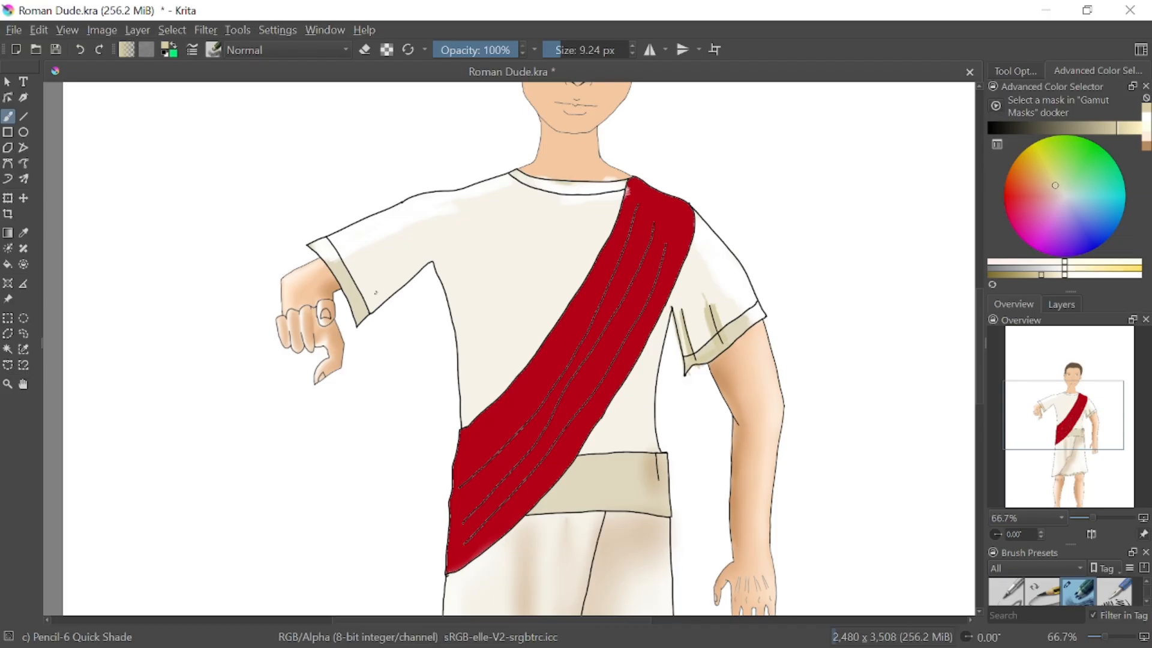
# Enlarge the brush to 85.52 px and shade the left sleeve's underside, armpit and torso edge in beige, undoing the trial chest strokes
pyautogui.moveTo(571, 56); pyautogui.dragTo(580, 57)
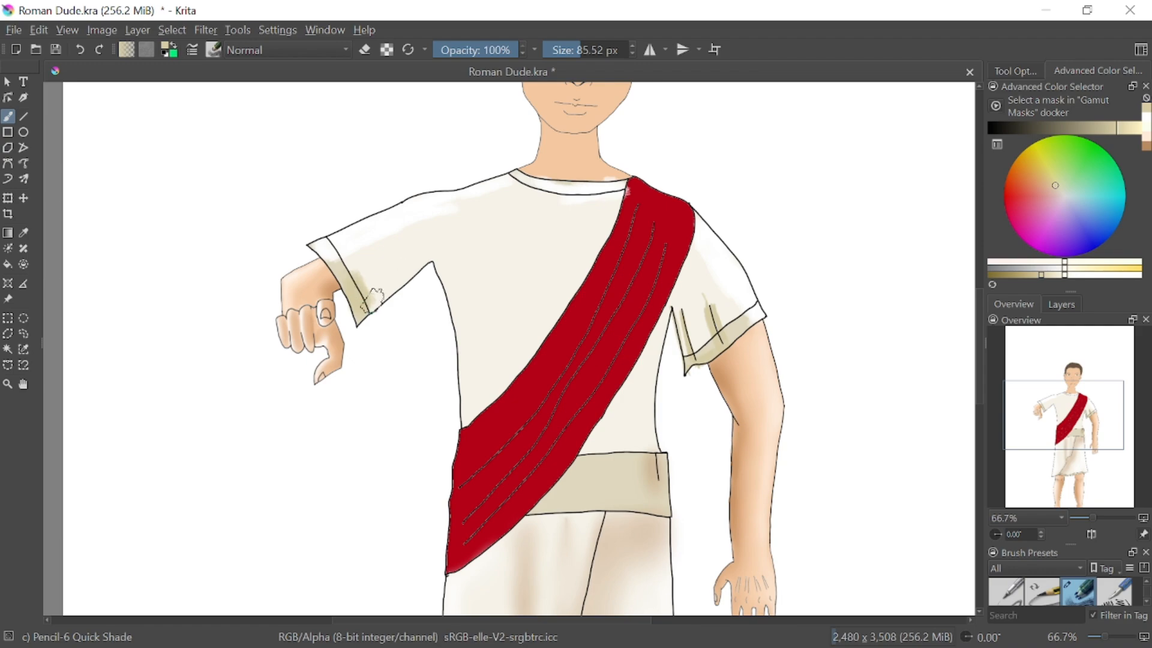
pyautogui.moveTo(372, 300)
pyautogui.mouseDown()
pyautogui.moveTo(428, 249)
pyautogui.moveTo(373, 295)
pyautogui.mouseUp()
pyautogui.moveTo(432, 248)
pyautogui.mouseDown()
pyautogui.moveTo(479, 335)
pyautogui.moveTo(515, 356)
pyautogui.moveTo(543, 353)
pyautogui.mouseUp()
pyautogui.moveTo(480, 243)
pyautogui.mouseDown()
pyautogui.moveTo(541, 235)
pyautogui.moveTo(577, 251)
pyautogui.mouseUp()
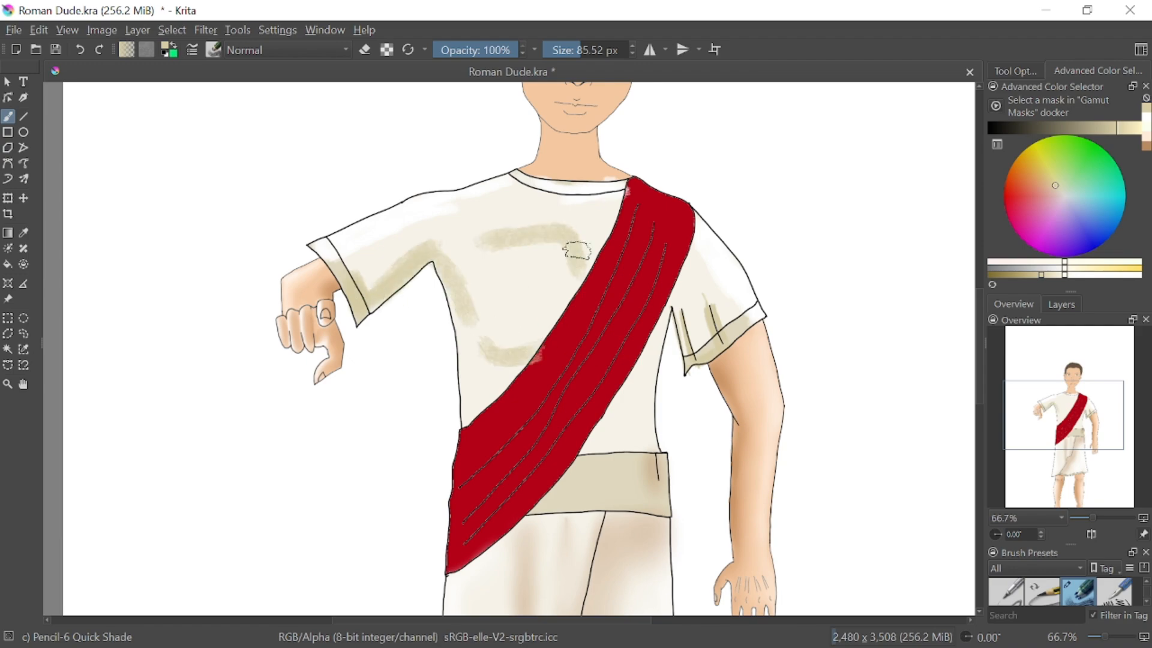
pyautogui.click(80, 49)
pyautogui.click(79, 49)
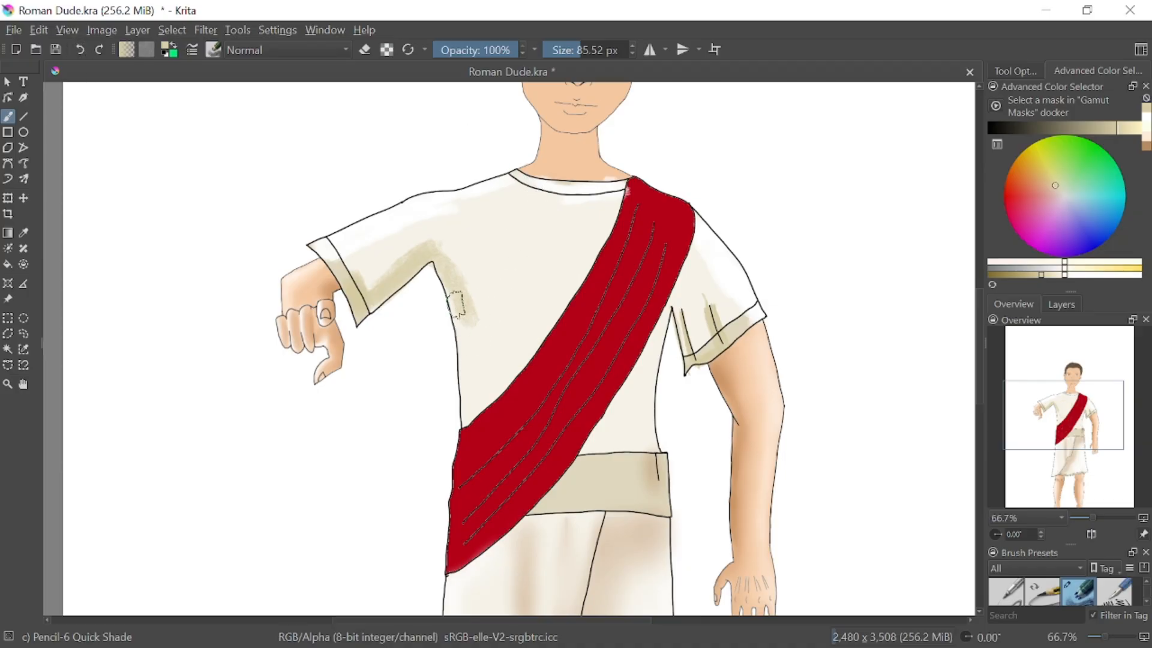
pyautogui.moveTo(457, 303); pyautogui.dragTo(465, 399)
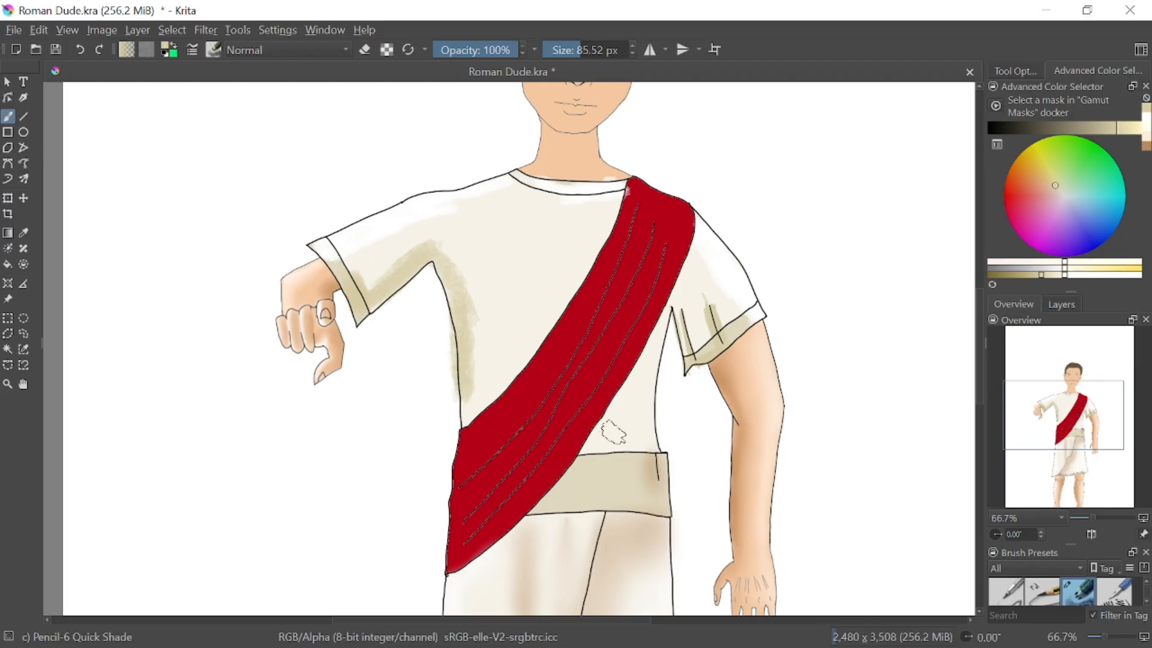
# Shade the tunic between the sash and waist in beige, and line its edges and the sash's underside with a darker tone at 13.45 px
pyautogui.moveTo(591, 447); pyautogui.dragTo(681, 294)
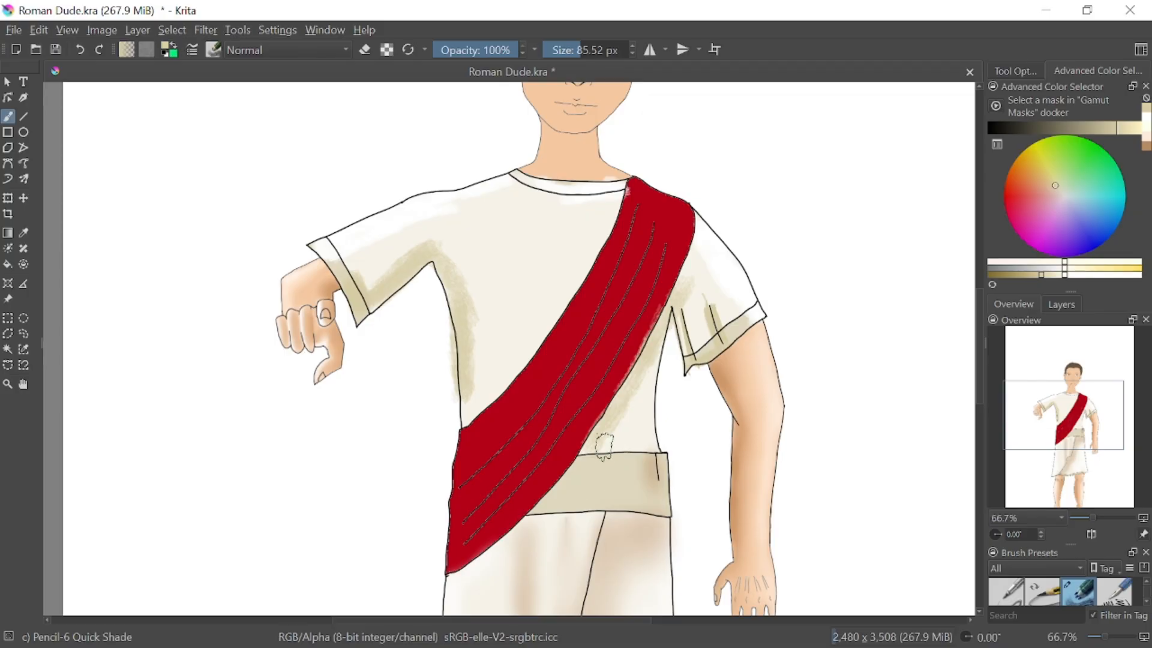
pyautogui.moveTo(637, 444)
pyautogui.mouseDown()
pyautogui.moveTo(643, 376)
pyautogui.moveTo(636, 447)
pyautogui.mouseUp()
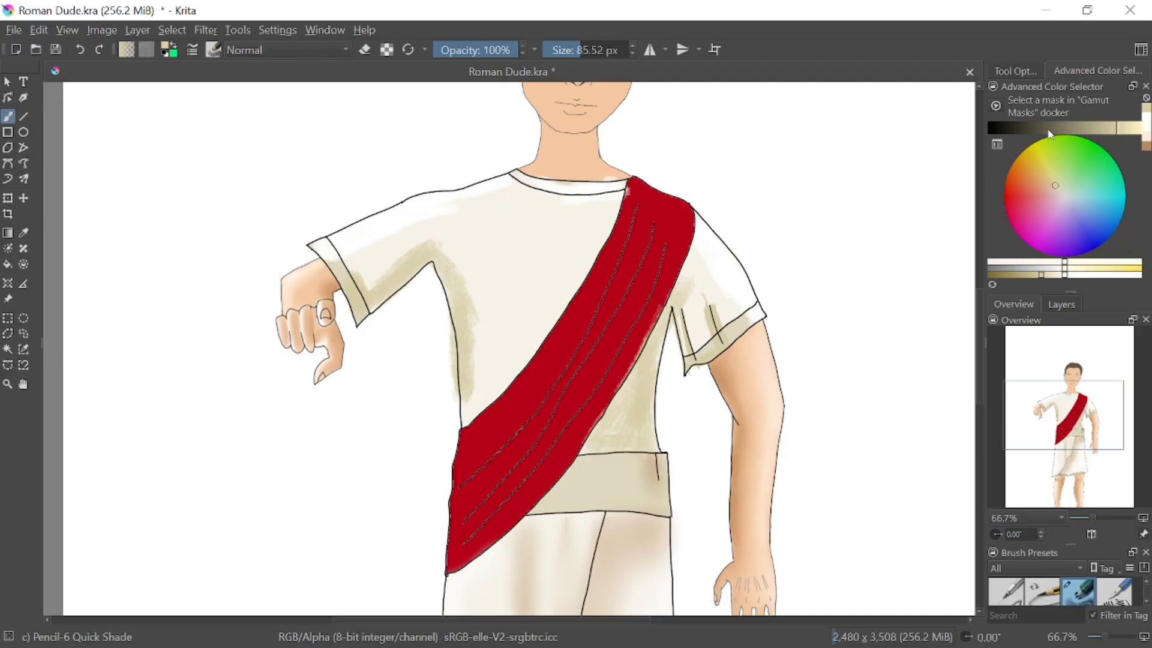
pyautogui.moveTo(1113, 133); pyautogui.dragTo(1044, 127)
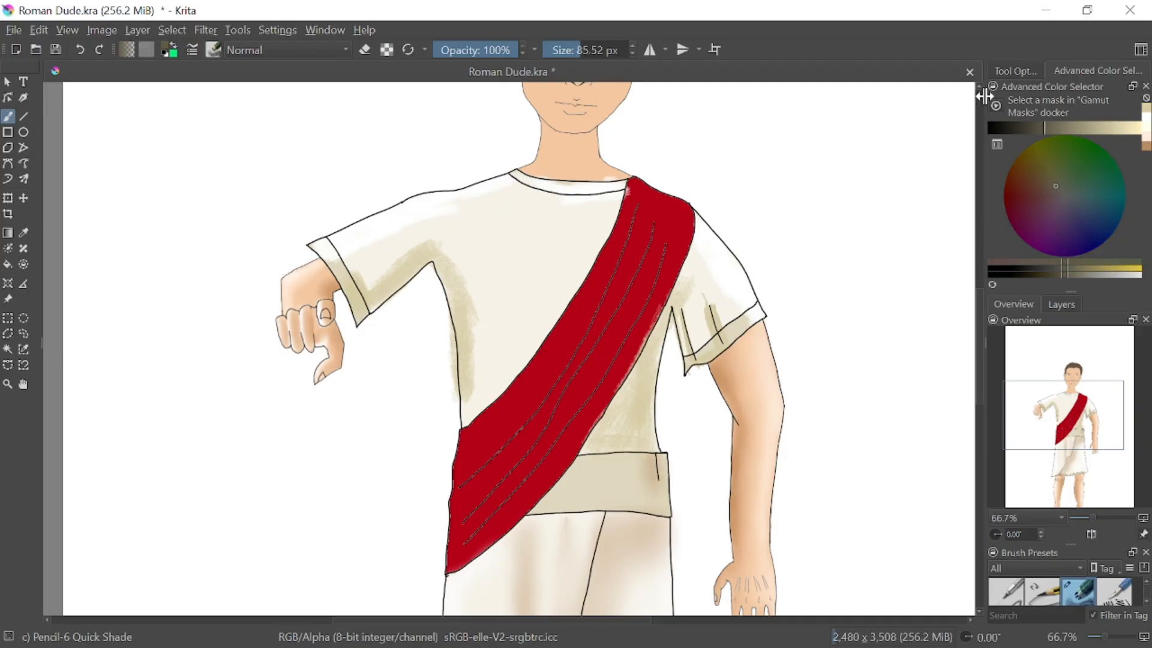
pyautogui.moveTo(579, 42); pyautogui.dragTo(563, 44)
pyautogui.moveTo(601, 438)
pyautogui.mouseDown()
pyautogui.moveTo(589, 444)
pyautogui.moveTo(670, 308)
pyautogui.mouseUp()
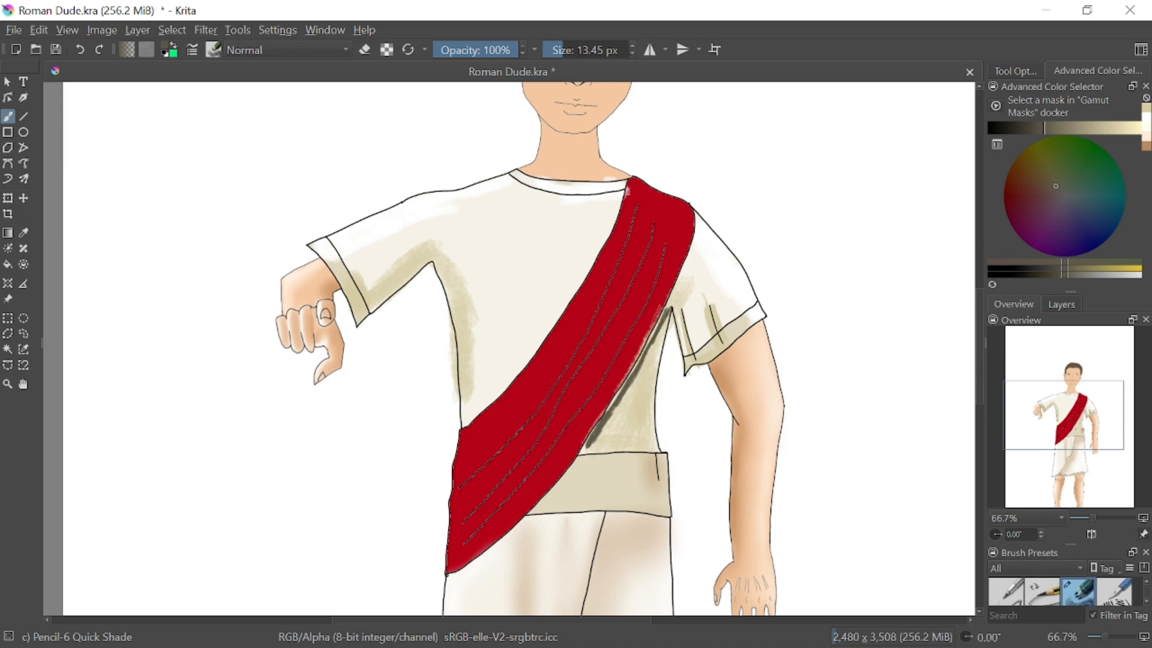
pyautogui.moveTo(587, 442); pyautogui.dragTo(599, 420)
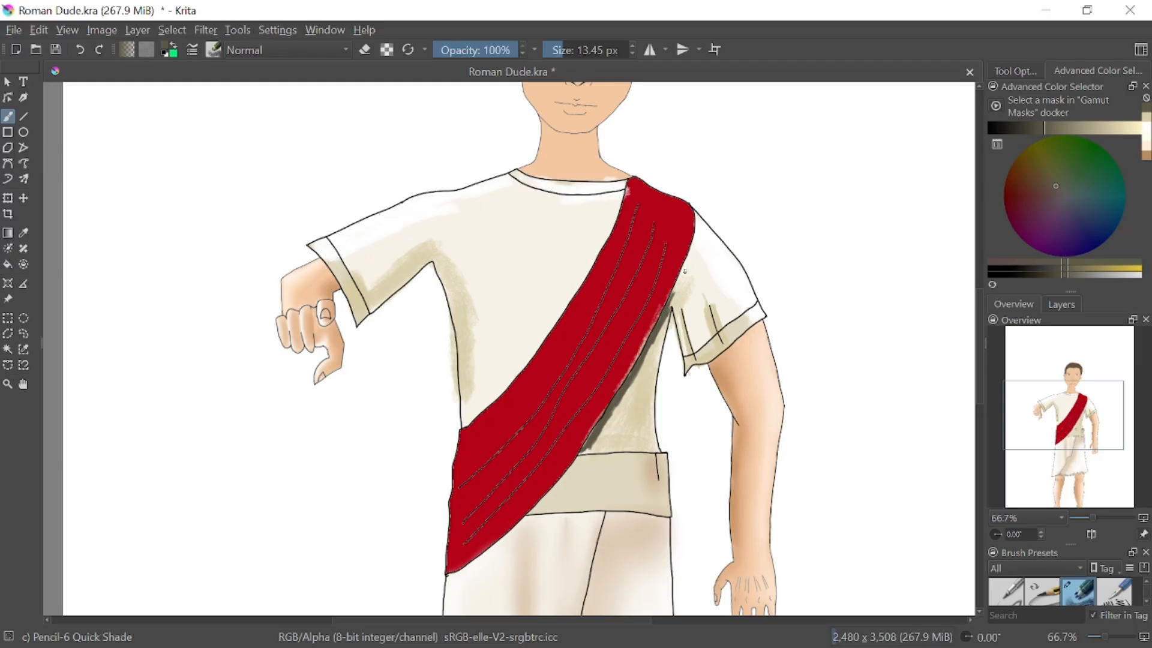
pyautogui.moveTo(685, 271); pyautogui.dragTo(674, 300)
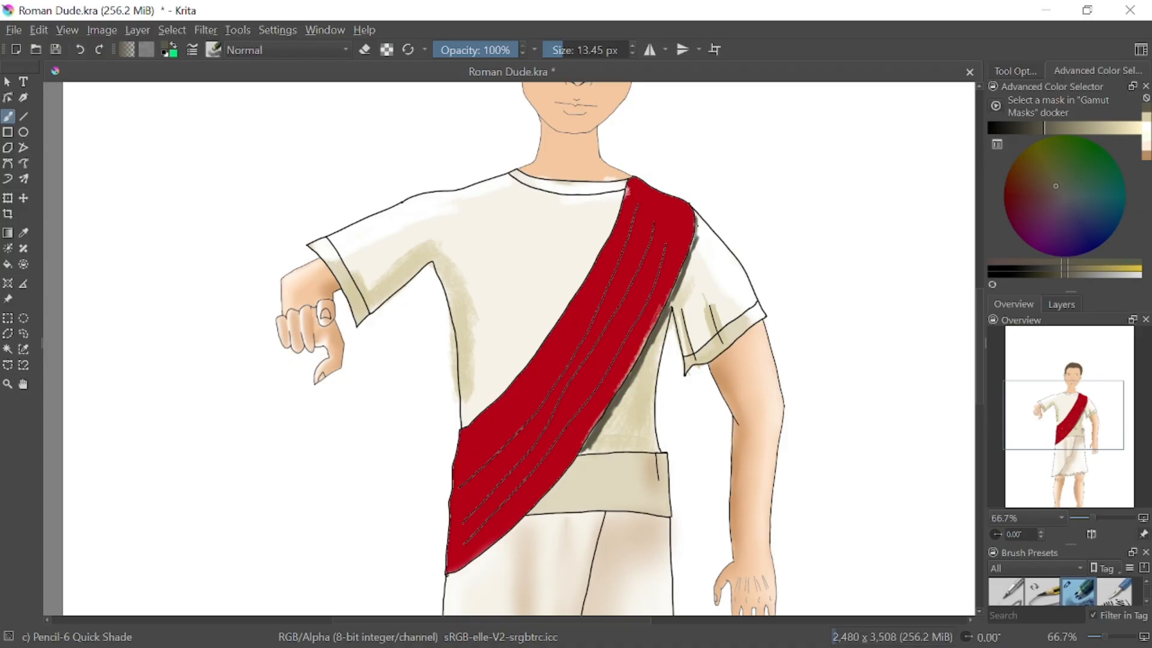
pyautogui.moveTo(588, 450)
pyautogui.mouseDown()
pyautogui.moveTo(630, 442)
pyautogui.moveTo(653, 396)
pyautogui.moveTo(650, 441)
pyautogui.moveTo(646, 389)
pyautogui.mouseUp()
pyautogui.moveTo(654, 442); pyautogui.dragTo(613, 454)
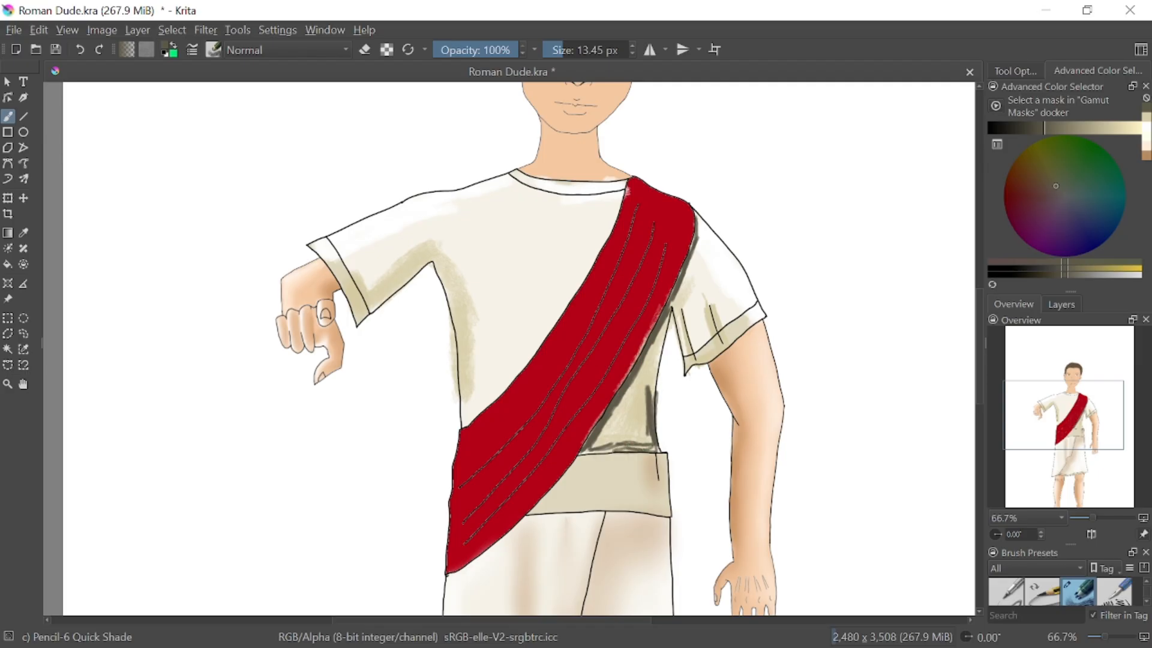
# Add thin dark shading strokes under the sash, on the right sleeve's folds, along the left torso edge and on the left sleeve's underside and cuff
pyautogui.moveTo(641, 369)
pyautogui.mouseDown()
pyautogui.moveTo(605, 433)
pyautogui.moveTo(658, 339)
pyautogui.moveTo(695, 365)
pyautogui.mouseUp()
pyautogui.moveTo(706, 309)
pyautogui.mouseDown()
pyautogui.moveTo(717, 351)
pyautogui.moveTo(736, 339)
pyautogui.mouseUp()
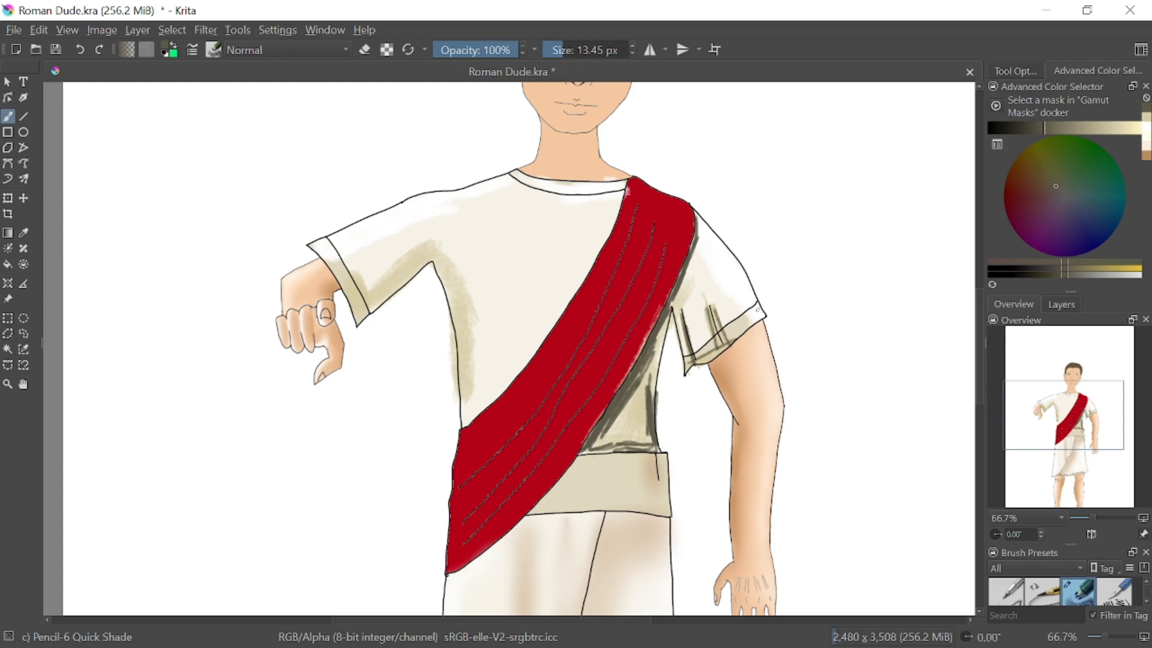
pyautogui.moveTo(440, 267)
pyautogui.mouseDown()
pyautogui.moveTo(463, 411)
pyautogui.moveTo(451, 302)
pyautogui.moveTo(466, 378)
pyautogui.mouseUp()
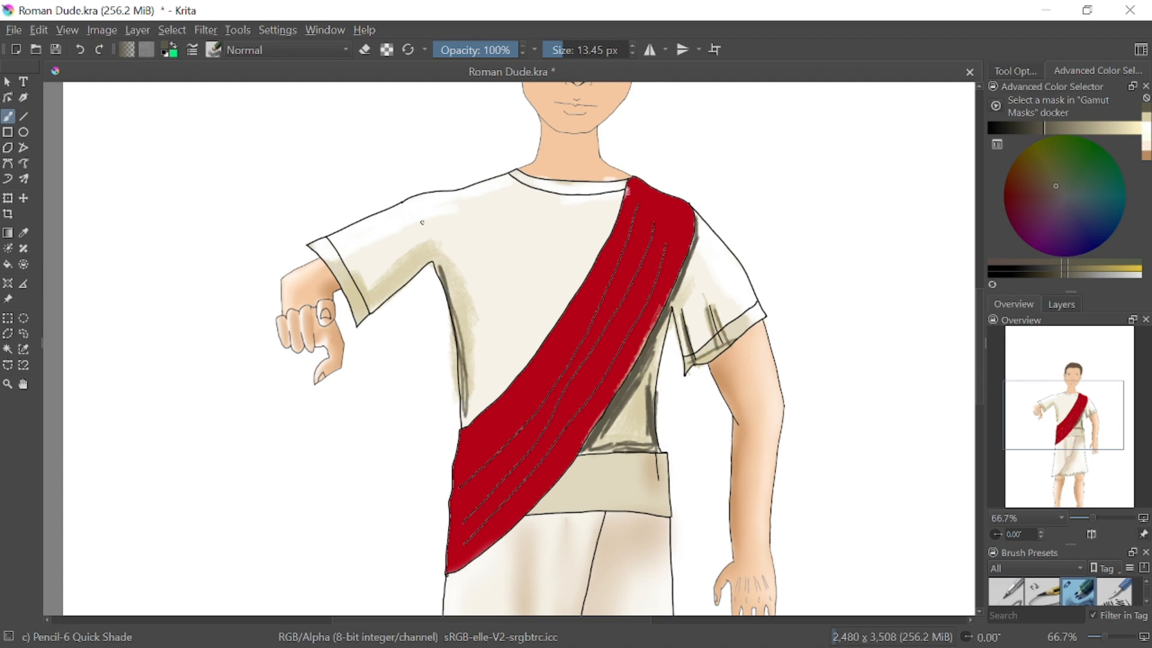
pyautogui.moveTo(365, 316); pyautogui.dragTo(435, 259)
pyautogui.moveTo(338, 277); pyautogui.dragTo(362, 317)
# Soften the shading under the sash, on both sleeves, along the left torso and at the neckline with the Blender Blur brush
pyautogui.rightClick(836, 306)
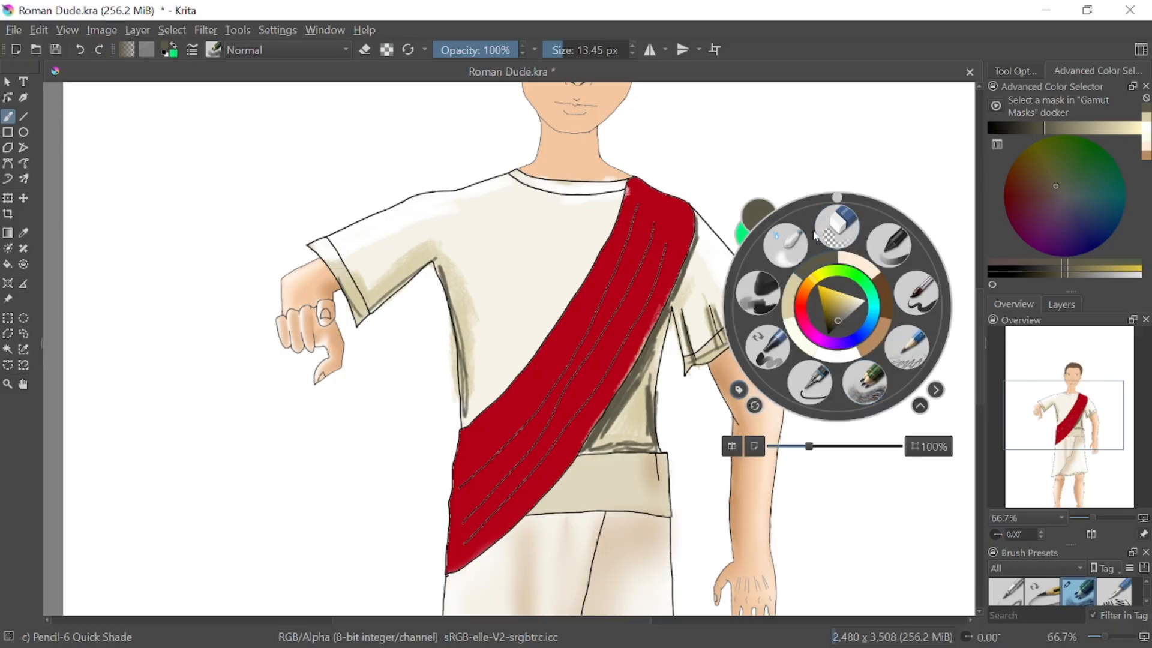
pyautogui.click(787, 251)
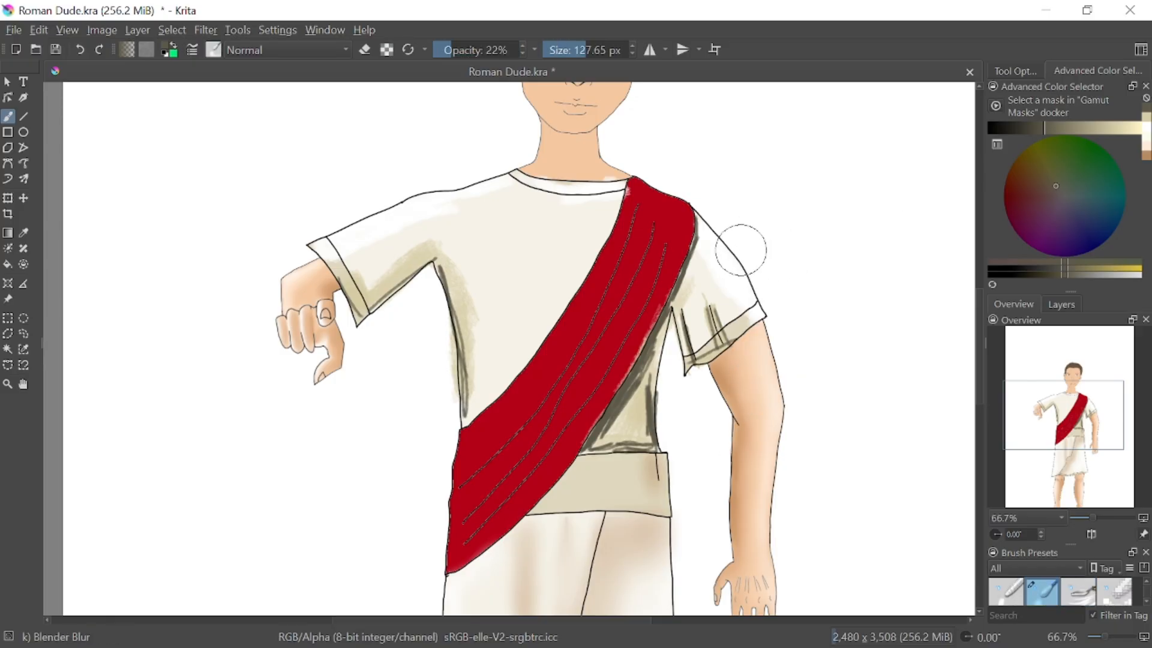
pyautogui.moveTo(586, 452)
pyautogui.mouseDown()
pyautogui.moveTo(667, 323)
pyautogui.moveTo(697, 217)
pyautogui.moveTo(677, 315)
pyautogui.moveTo(621, 417)
pyautogui.mouseUp()
pyautogui.moveTo(605, 521)
pyautogui.mouseDown()
pyautogui.moveTo(648, 510)
pyautogui.moveTo(658, 432)
pyautogui.moveTo(605, 440)
pyautogui.moveTo(630, 450)
pyautogui.moveTo(654, 384)
pyautogui.moveTo(703, 469)
pyautogui.moveTo(679, 305)
pyautogui.moveTo(683, 337)
pyautogui.moveTo(698, 325)
pyautogui.moveTo(700, 282)
pyautogui.moveTo(738, 414)
pyautogui.moveTo(695, 407)
pyautogui.mouseUp()
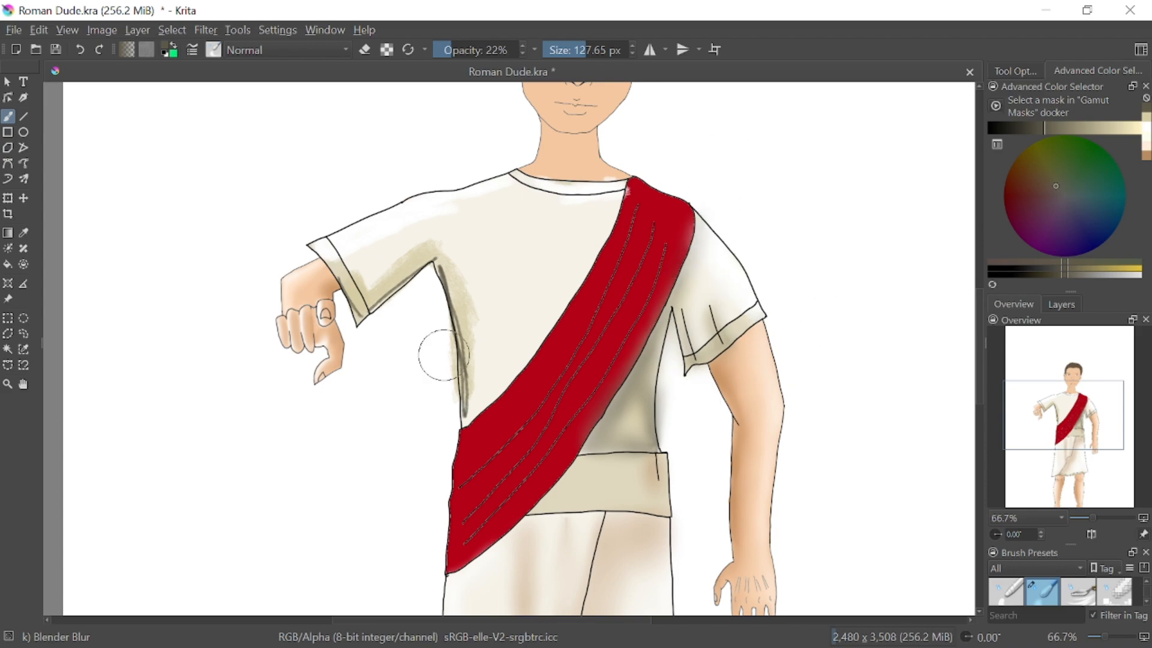
pyautogui.moveTo(460, 394)
pyautogui.mouseDown()
pyautogui.moveTo(431, 217)
pyautogui.moveTo(471, 320)
pyautogui.moveTo(499, 353)
pyautogui.moveTo(450, 249)
pyautogui.moveTo(478, 322)
pyautogui.moveTo(468, 225)
pyautogui.moveTo(334, 330)
pyautogui.mouseUp()
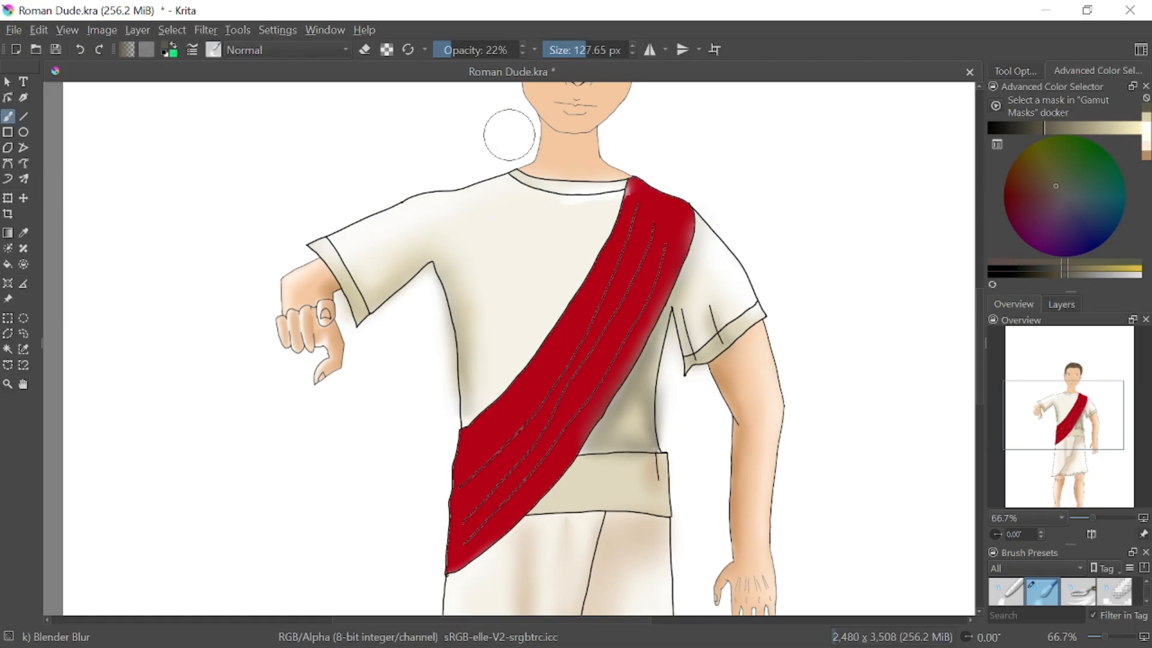
pyautogui.moveTo(499, 160); pyautogui.dragTo(689, 202)
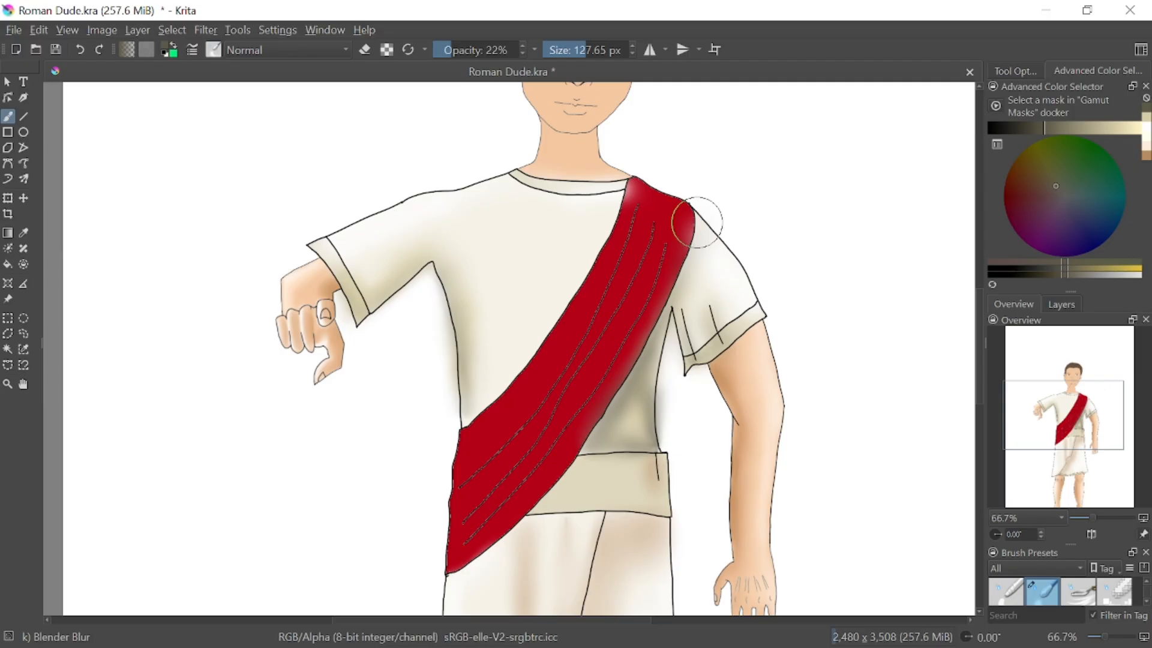
# Raise the blur opacity to 49% and blend the shading on the right sleeve, beneath the sash and over the belt
pyautogui.moveTo(451, 50); pyautogui.dragTo(476, 50)
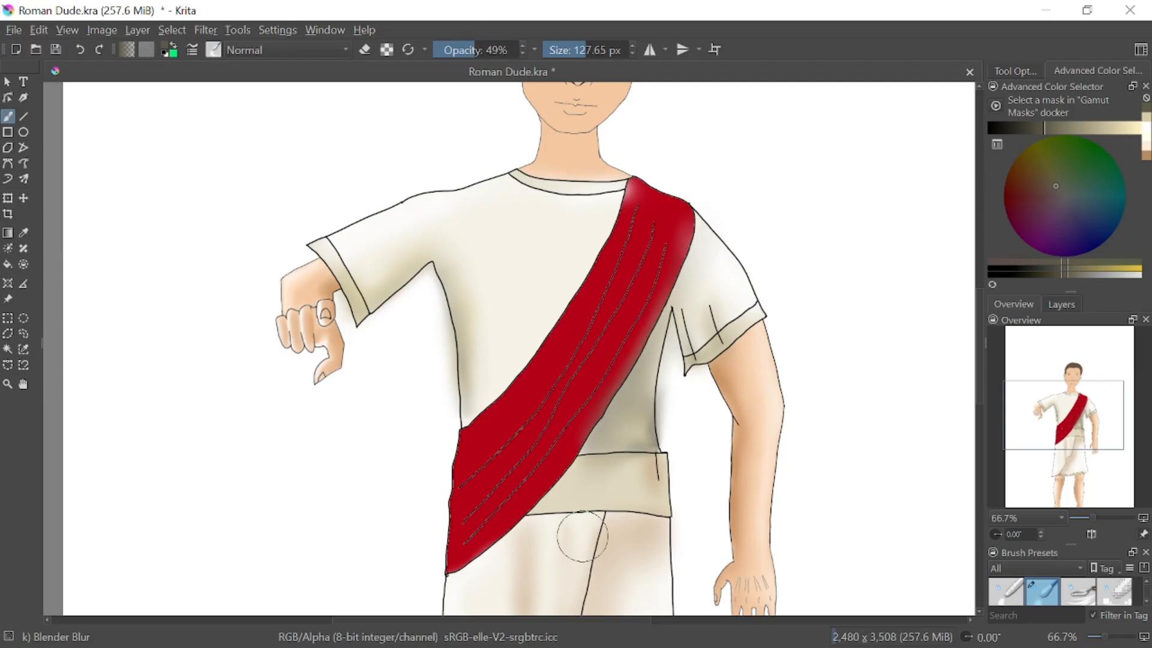
pyautogui.moveTo(717, 253)
pyautogui.mouseDown()
pyautogui.moveTo(687, 304)
pyautogui.moveTo(634, 498)
pyautogui.moveTo(689, 291)
pyautogui.moveTo(667, 489)
pyautogui.moveTo(704, 251)
pyautogui.moveTo(705, 392)
pyautogui.mouseUp()
pyautogui.moveTo(665, 288); pyautogui.dragTo(639, 446)
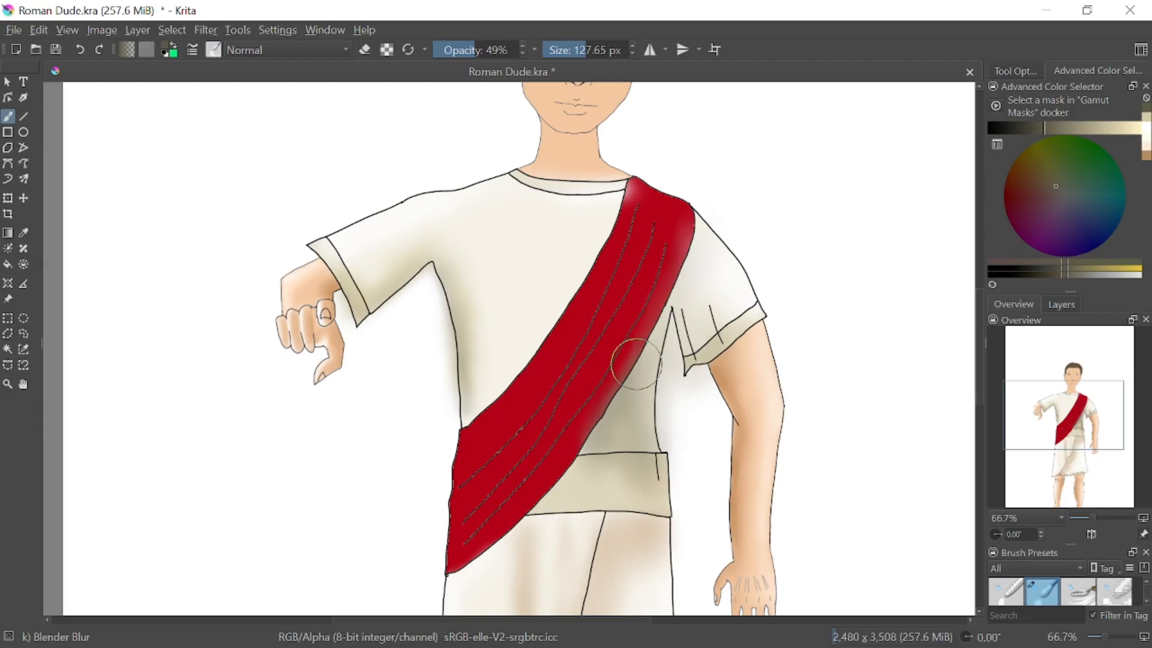
pyautogui.moveTo(636, 364); pyautogui.dragTo(600, 526)
pyautogui.moveTo(642, 330); pyautogui.dragTo(578, 501)
# Blur the shading along the left torso edge and armpit and across the whole left sleeve and cuff
pyautogui.moveTo(443, 230)
pyautogui.mouseDown()
pyautogui.moveTo(468, 472)
pyautogui.moveTo(491, 442)
pyautogui.mouseUp()
pyautogui.moveTo(441, 160); pyautogui.dragTo(396, 399)
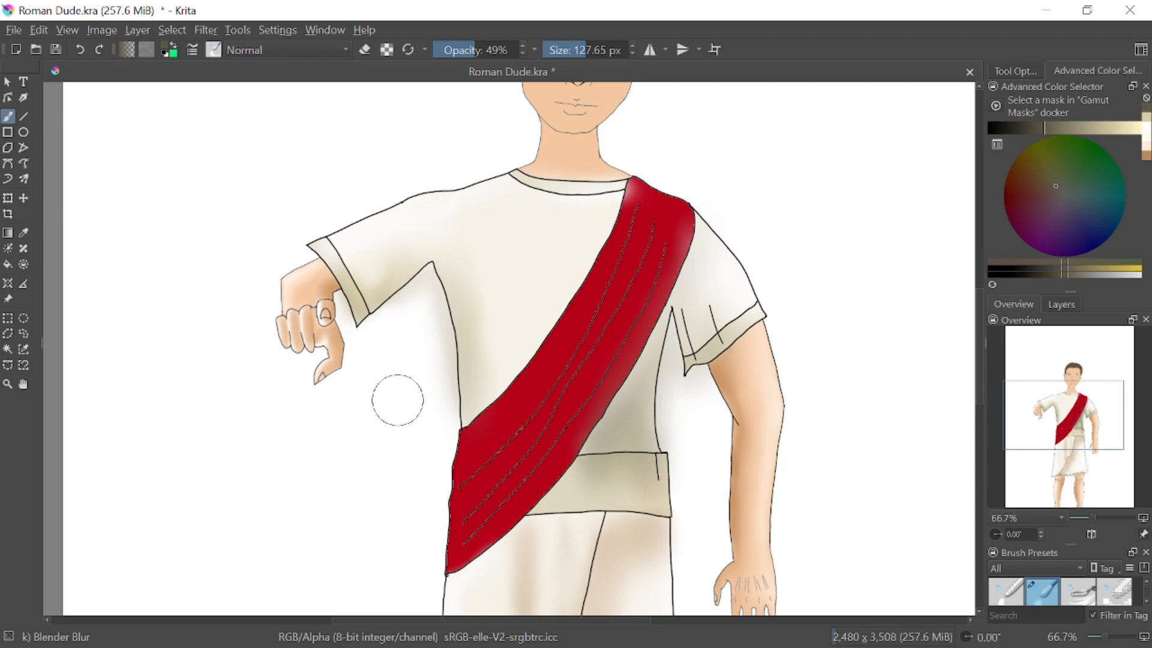
pyautogui.moveTo(396, 155); pyautogui.dragTo(377, 313)
pyautogui.moveTo(361, 193); pyautogui.dragTo(364, 336)
pyautogui.moveTo(319, 212); pyautogui.dragTo(397, 391)
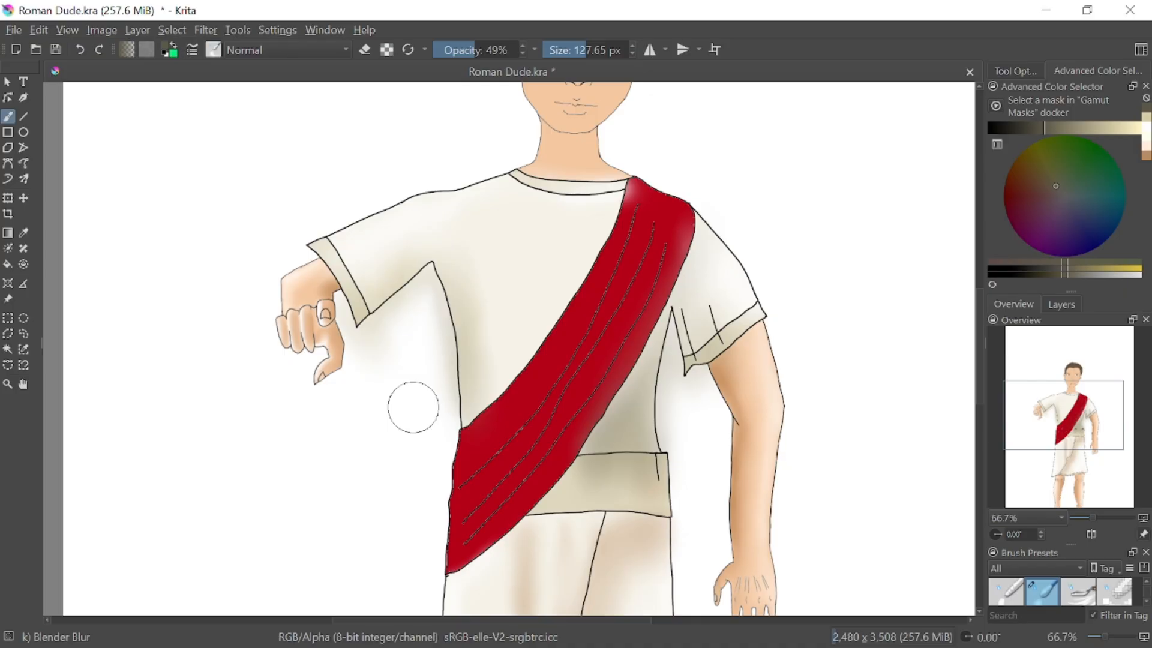
# Blend the shading along the sash's lower edge and over the sash's upper end at the right shoulder
pyautogui.moveTo(670, 319)
pyautogui.mouseDown()
pyautogui.moveTo(637, 447)
pyautogui.moveTo(611, 393)
pyautogui.mouseUp()
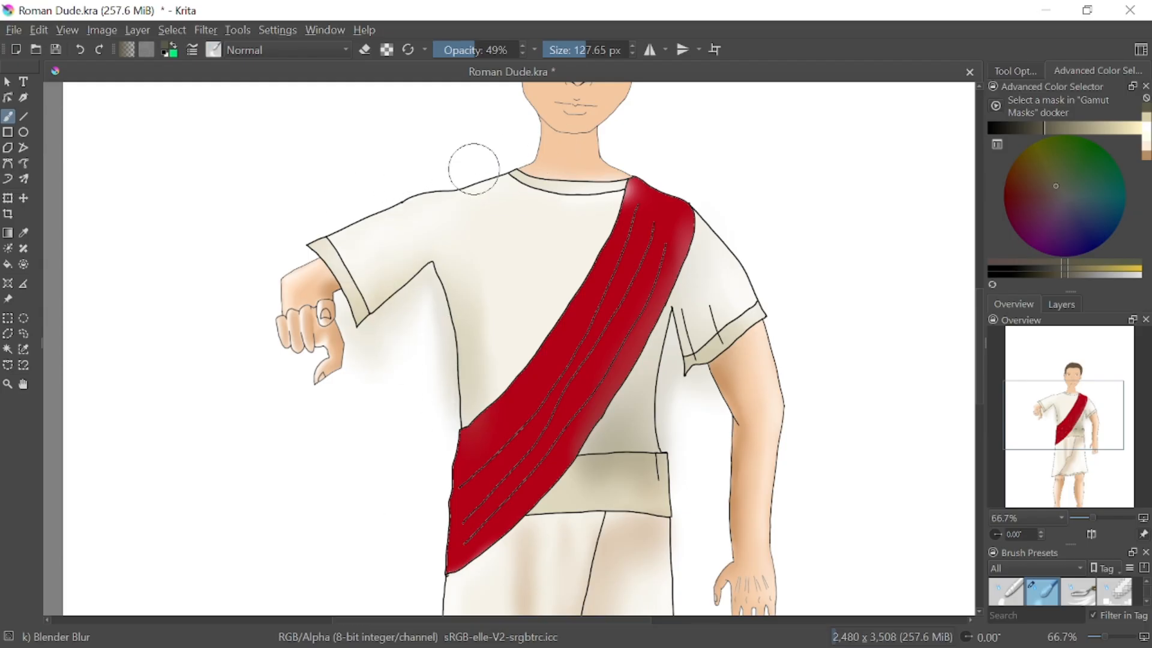
pyautogui.moveTo(662, 213); pyautogui.dragTo(742, 218)
pyautogui.moveTo(630, 189)
pyautogui.mouseDown()
pyautogui.moveTo(677, 186)
pyautogui.moveTo(644, 189)
pyautogui.mouseUp()
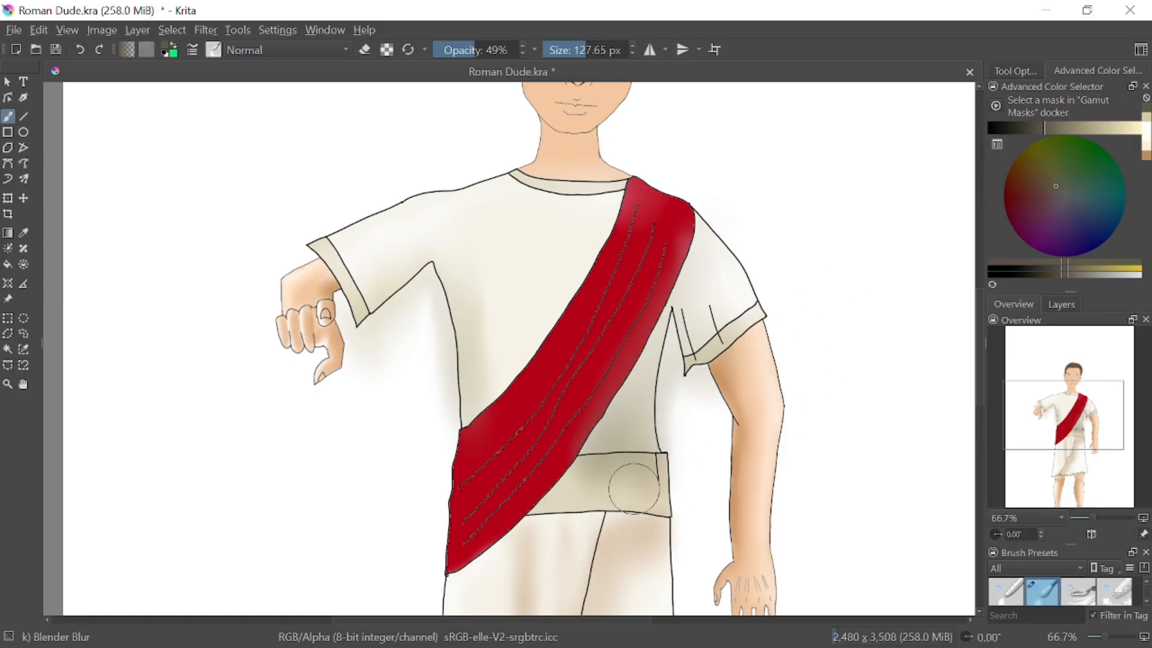
# Erase the blurred spill between the torso and right arm and around the right sleeve cuff with Eraser Circle
pyautogui.rightClick(838, 309)
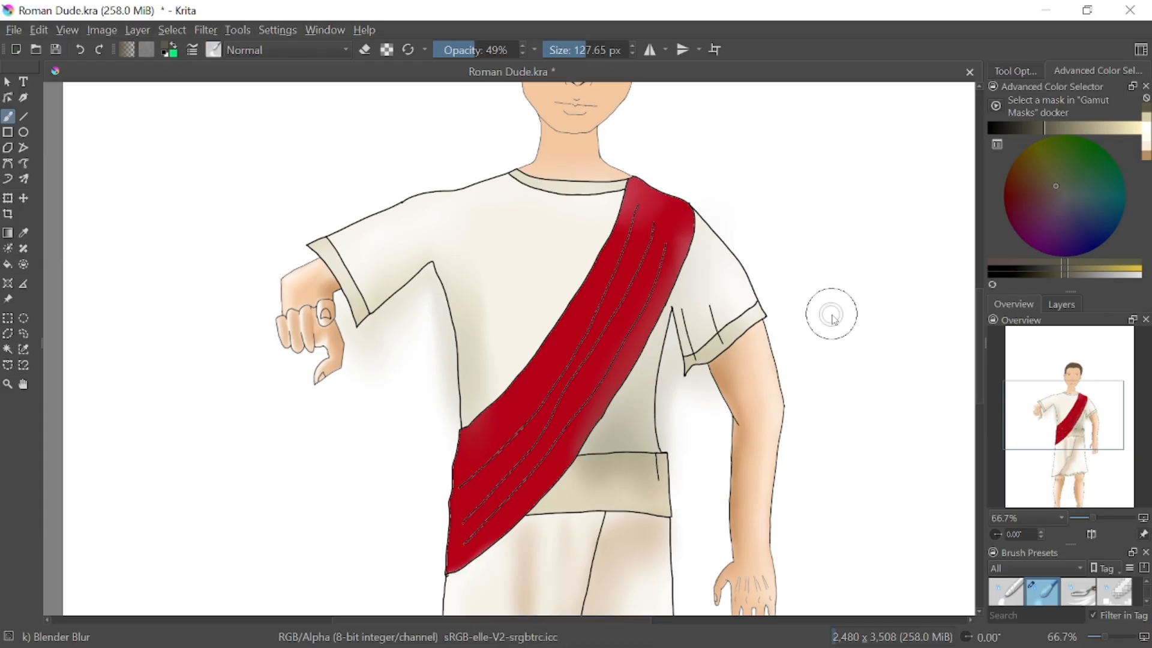
pyautogui.click(832, 235)
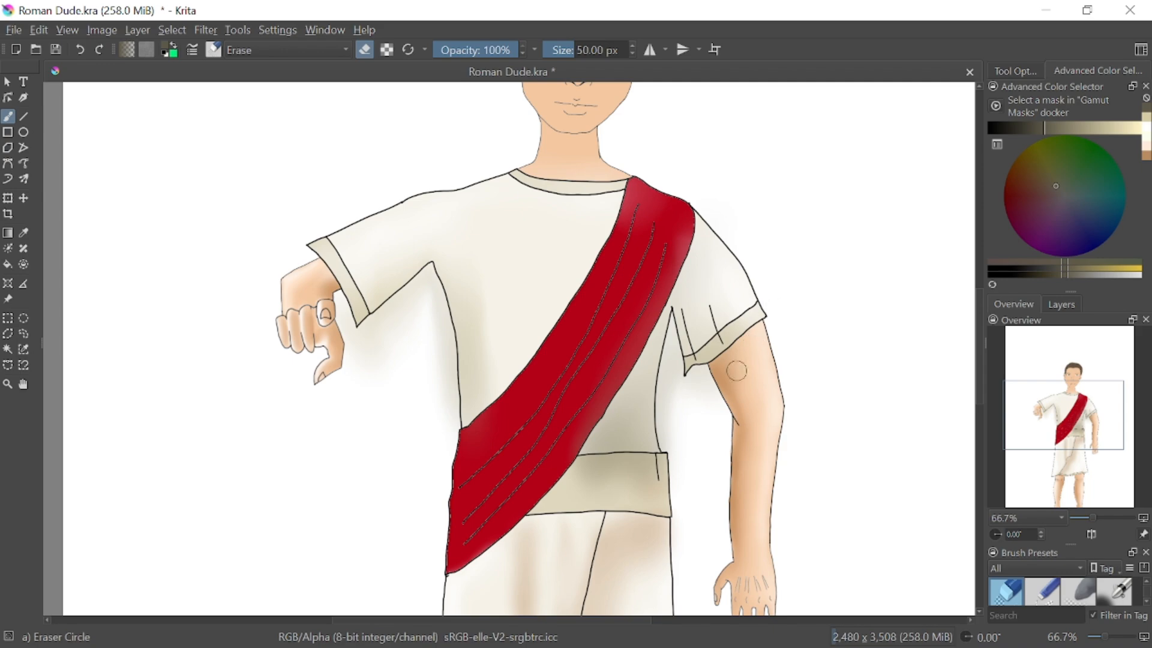
pyautogui.moveTo(694, 391); pyautogui.dragTo(691, 378)
pyautogui.moveTo(700, 374); pyautogui.dragTo(716, 368)
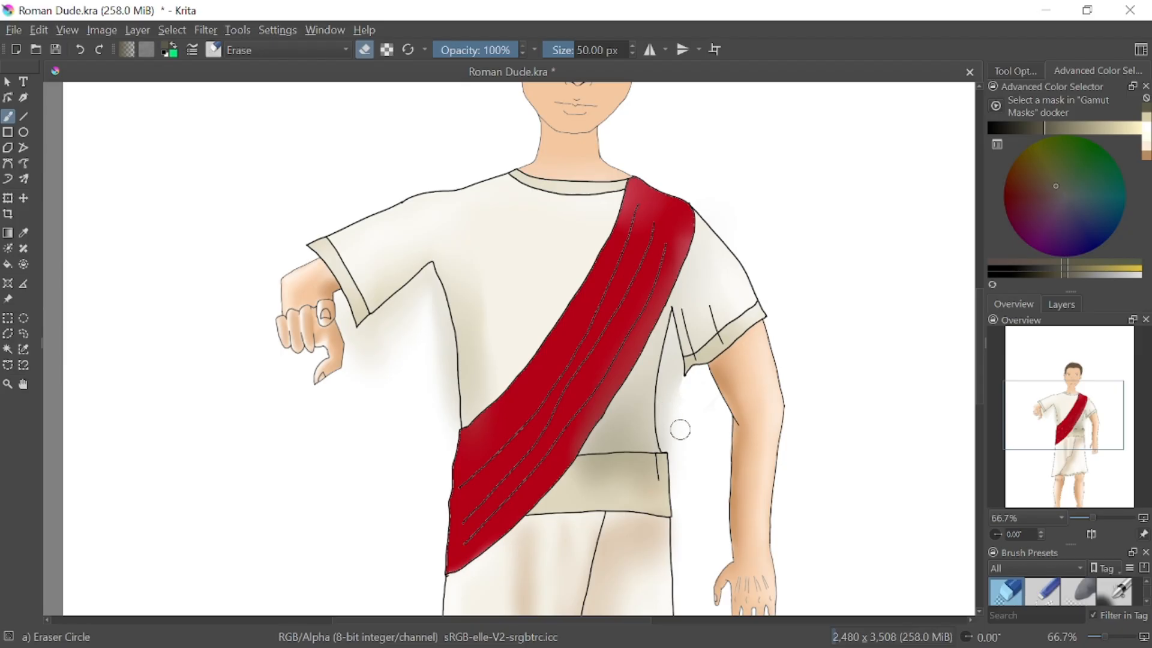
pyautogui.moveTo(680, 429)
pyautogui.mouseDown()
pyautogui.moveTo(686, 450)
pyautogui.moveTo(674, 399)
pyautogui.moveTo(684, 452)
pyautogui.moveTo(671, 375)
pyautogui.moveTo(668, 442)
pyautogui.mouseUp()
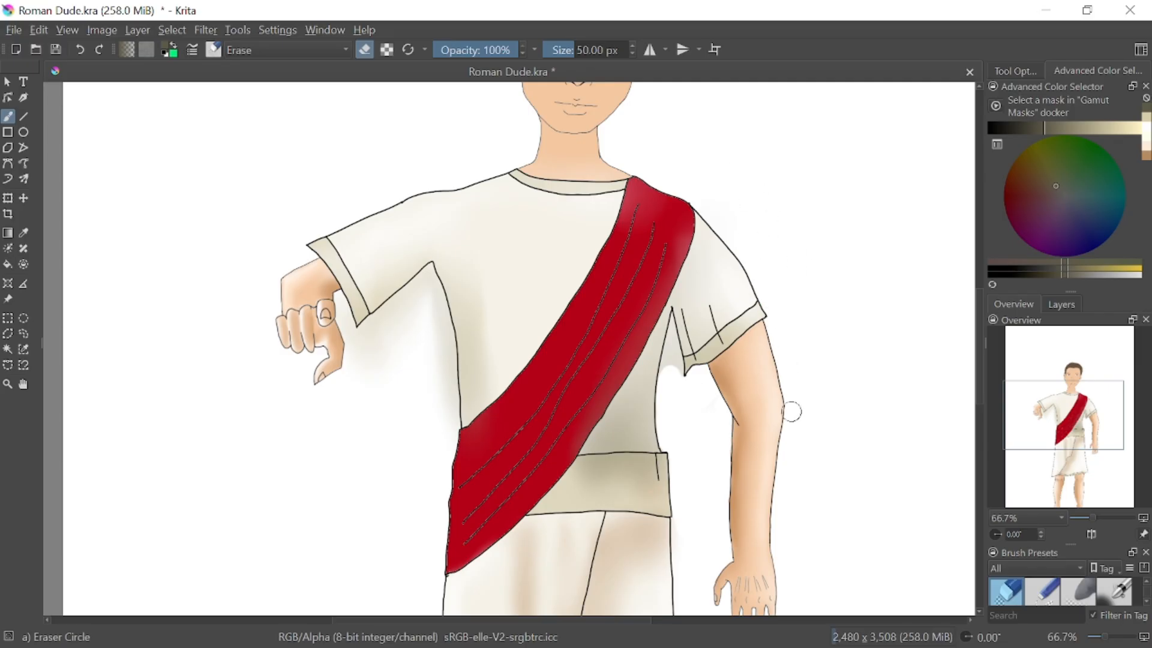
pyautogui.moveTo(779, 325); pyautogui.dragTo(763, 329)
# Erase the blurred spill from the red sash and from the background beside the left torso, armpit and sleeve
pyautogui.moveTo(543, 467)
pyautogui.mouseDown()
pyautogui.moveTo(627, 347)
pyautogui.moveTo(684, 216)
pyautogui.moveTo(683, 203)
pyautogui.moveTo(639, 189)
pyautogui.moveTo(625, 226)
pyautogui.moveTo(637, 178)
pyautogui.mouseUp()
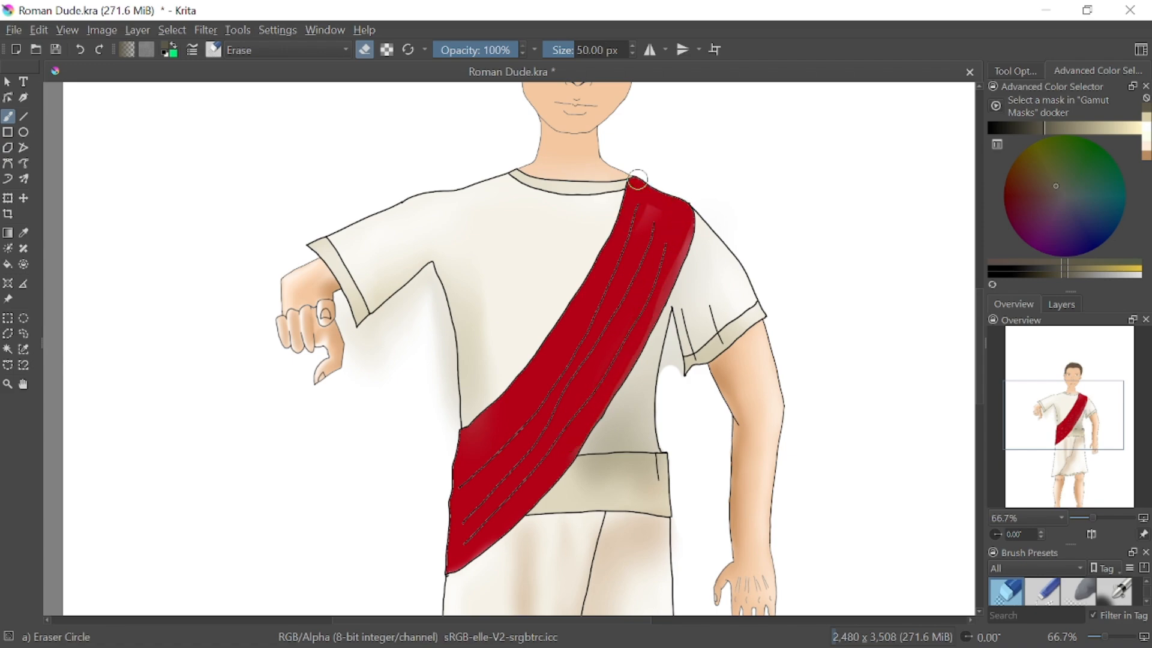
pyautogui.moveTo(685, 222); pyautogui.dragTo(664, 300)
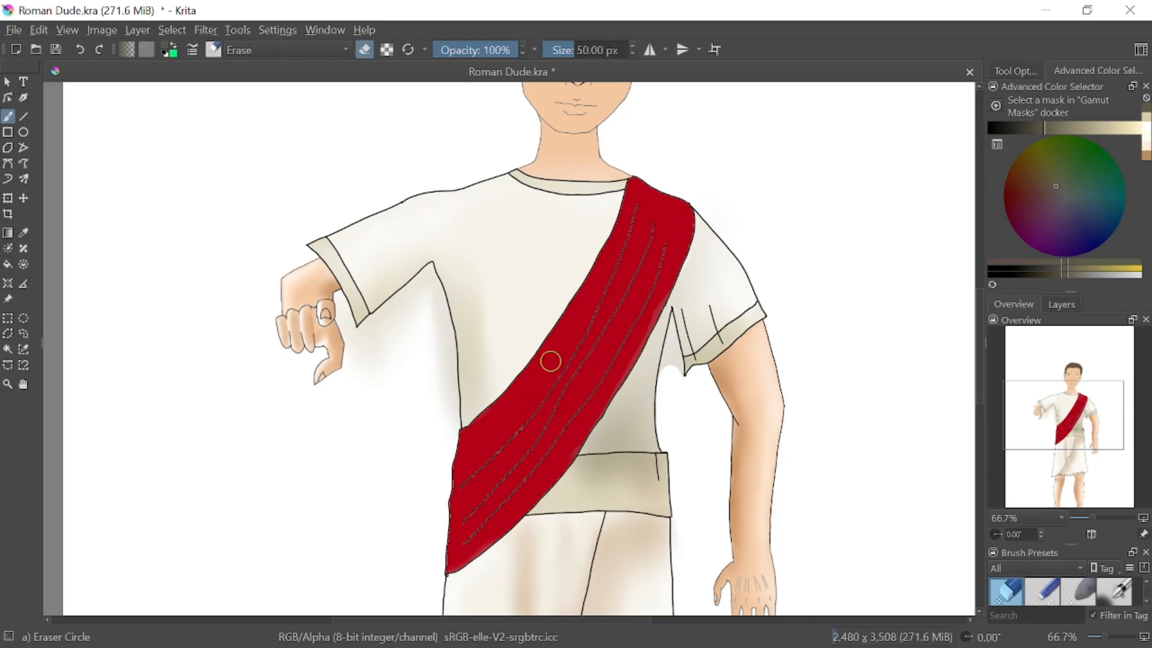
pyautogui.moveTo(439, 437)
pyautogui.mouseDown()
pyautogui.moveTo(432, 325)
pyautogui.moveTo(443, 431)
pyautogui.moveTo(437, 366)
pyautogui.moveTo(450, 432)
pyautogui.moveTo(451, 420)
pyautogui.moveTo(440, 314)
pyautogui.moveTo(447, 345)
pyautogui.moveTo(427, 282)
pyautogui.moveTo(399, 327)
pyautogui.moveTo(419, 319)
pyautogui.moveTo(430, 447)
pyautogui.moveTo(400, 384)
pyautogui.moveTo(410, 327)
pyautogui.moveTo(385, 334)
pyautogui.moveTo(395, 311)
pyautogui.moveTo(367, 334)
pyautogui.moveTo(423, 285)
pyautogui.mouseUp()
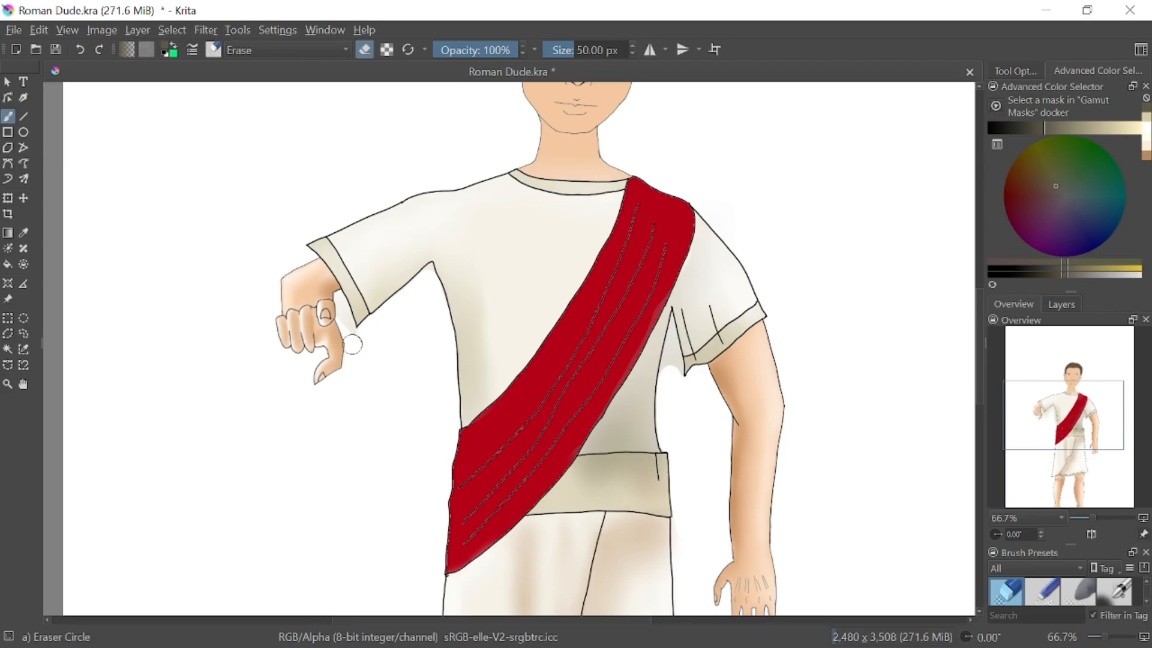
pyautogui.moveTo(346, 330); pyautogui.dragTo(340, 319)
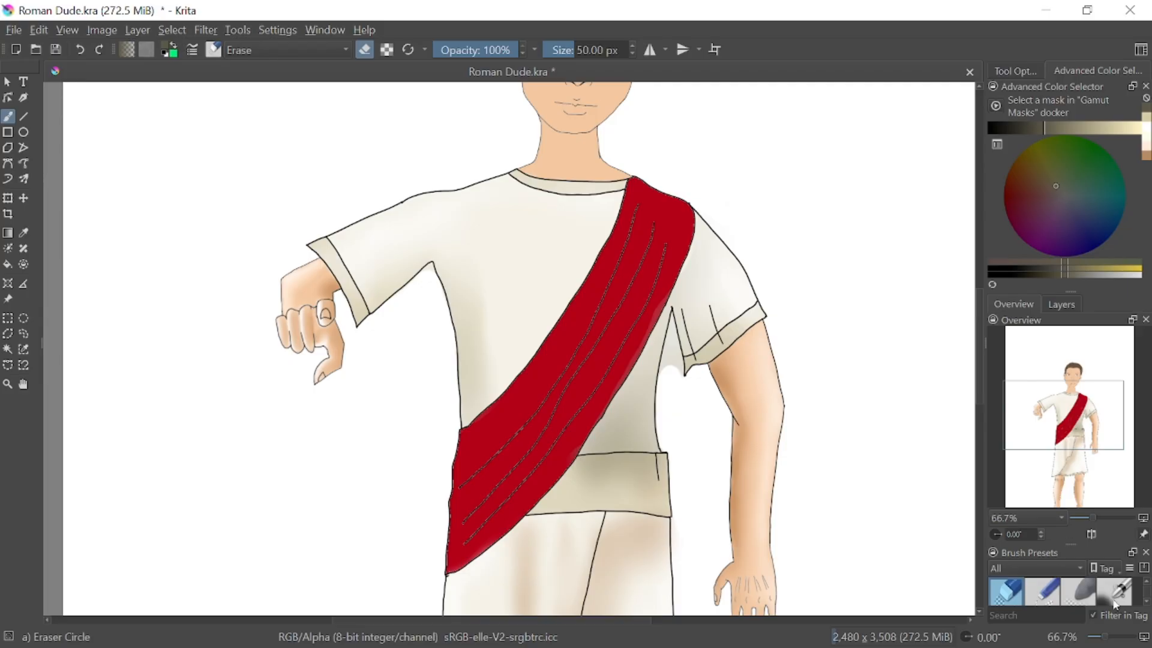
# Zoom in to 400% on the right armpit, try erasing the grey spill between torso and sleeve, and undo the stroke
pyautogui.press('1')
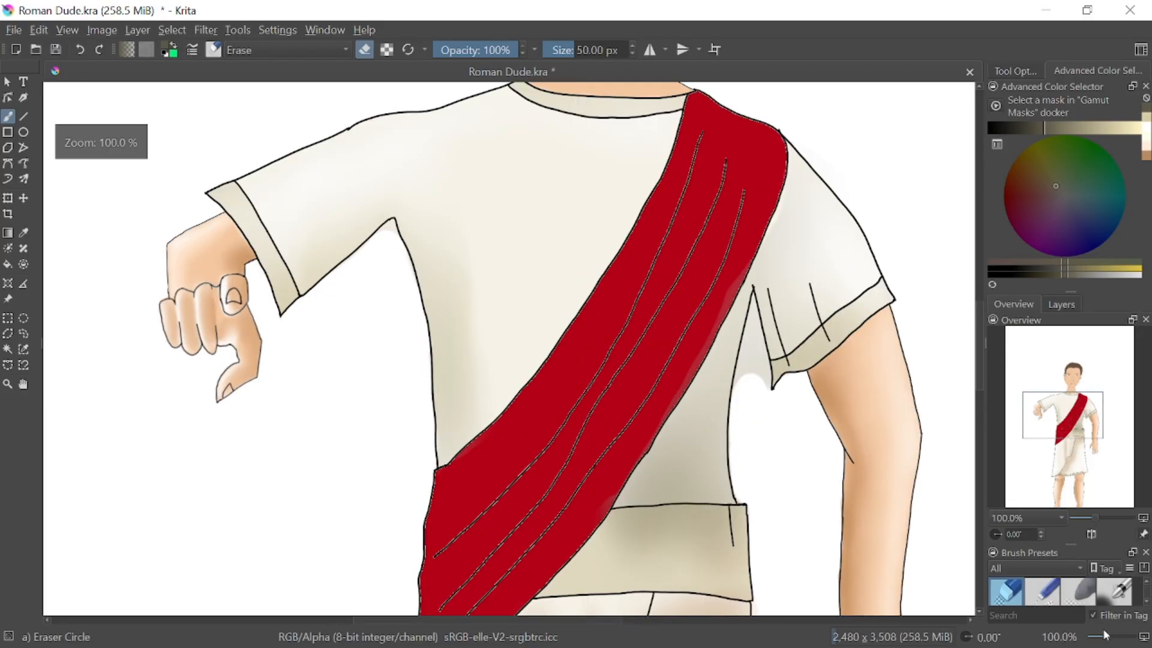
pyautogui.moveTo(1113, 638); pyautogui.dragTo(1126, 639)
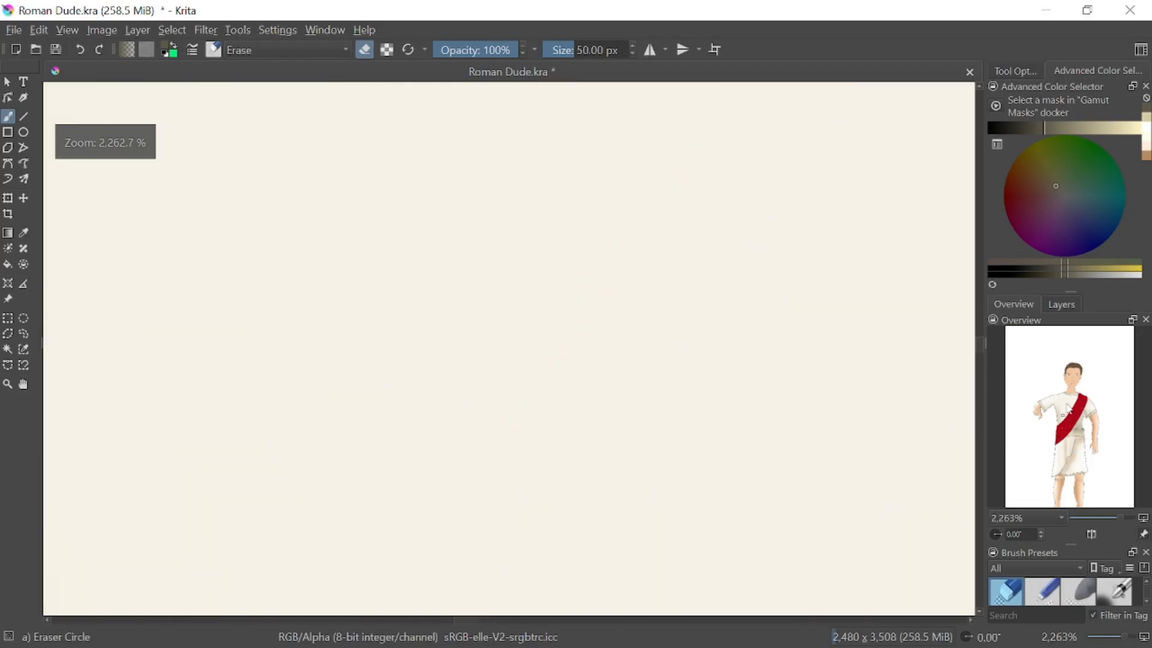
pyautogui.moveTo(1066, 417); pyautogui.dragTo(1090, 506)
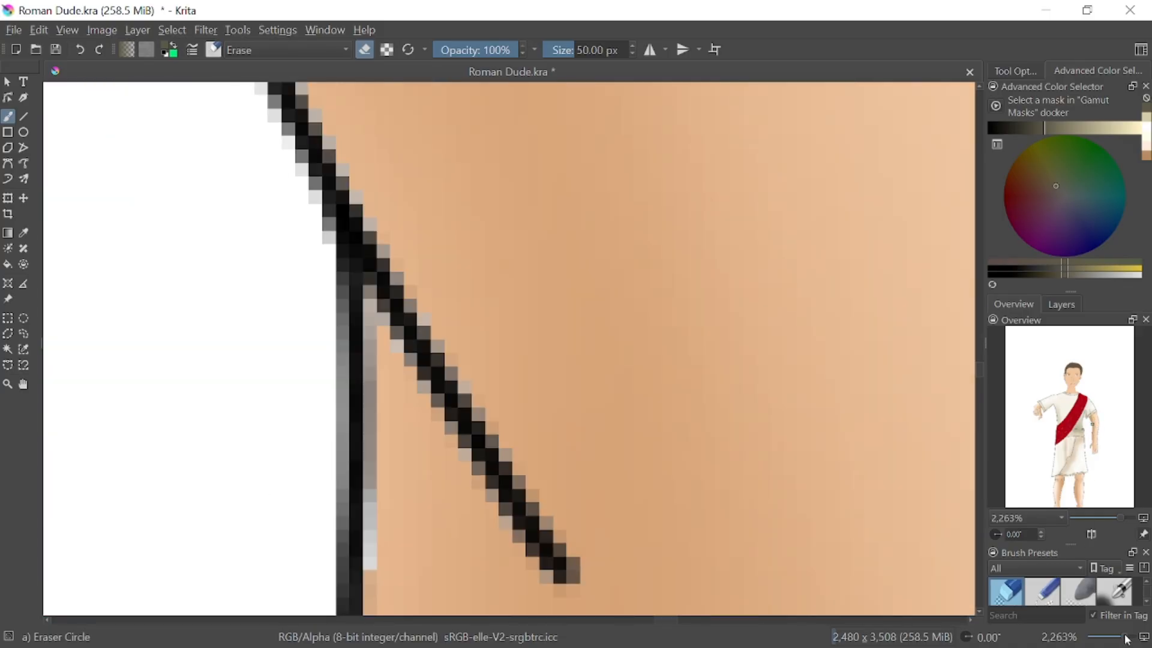
pyautogui.moveTo(1125, 639); pyautogui.dragTo(1117, 638)
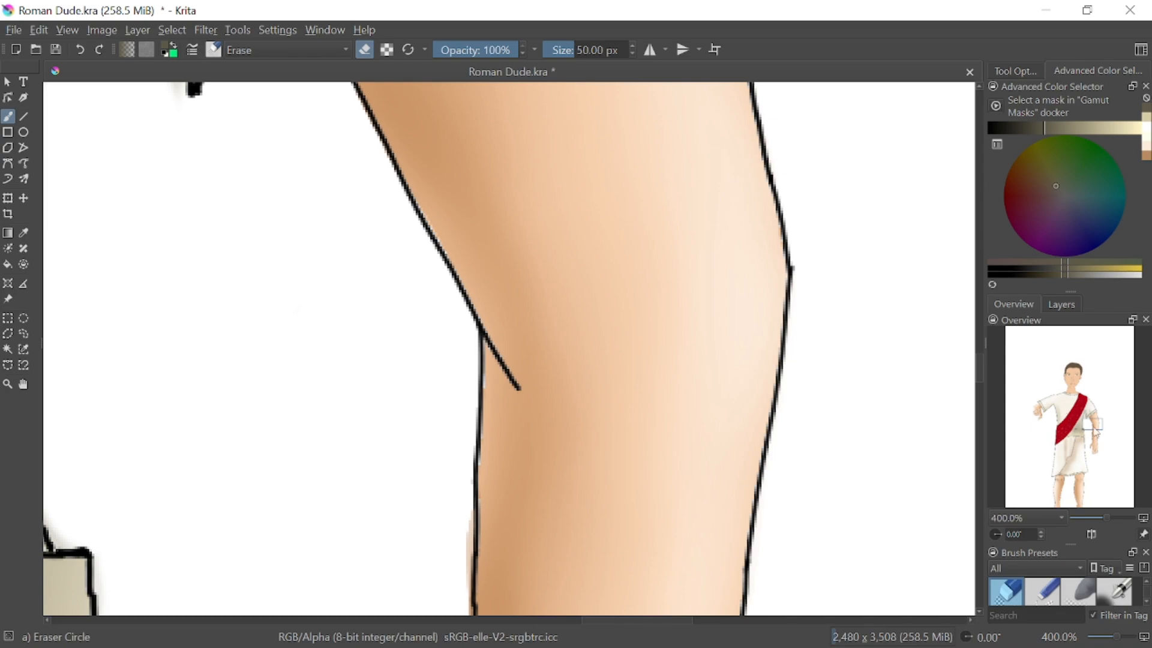
pyautogui.moveTo(1095, 427); pyautogui.dragTo(1082, 406)
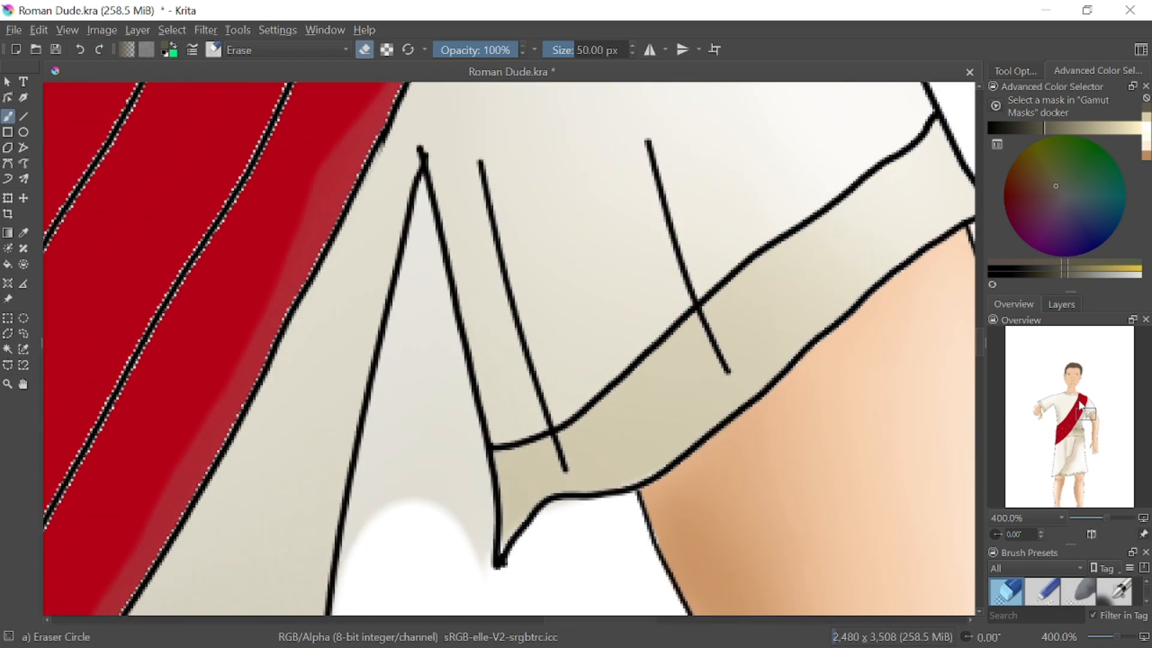
pyautogui.moveTo(438, 527)
pyautogui.mouseDown()
pyautogui.moveTo(475, 551)
pyautogui.moveTo(457, 502)
pyautogui.mouseUp()
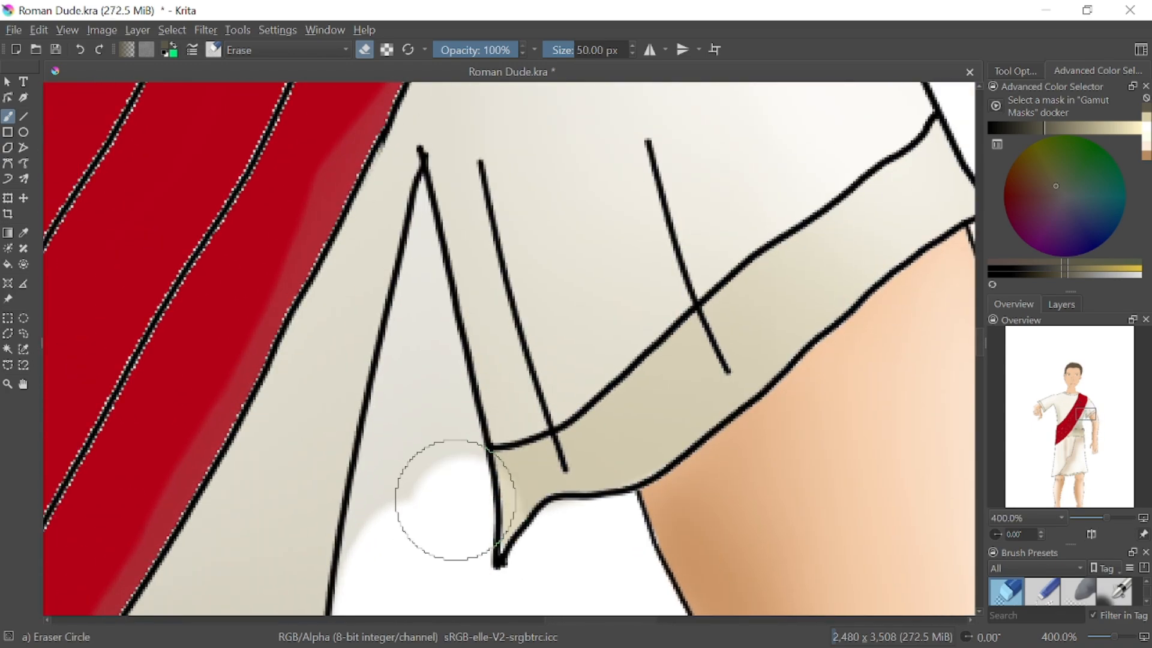
pyautogui.click(80, 50)
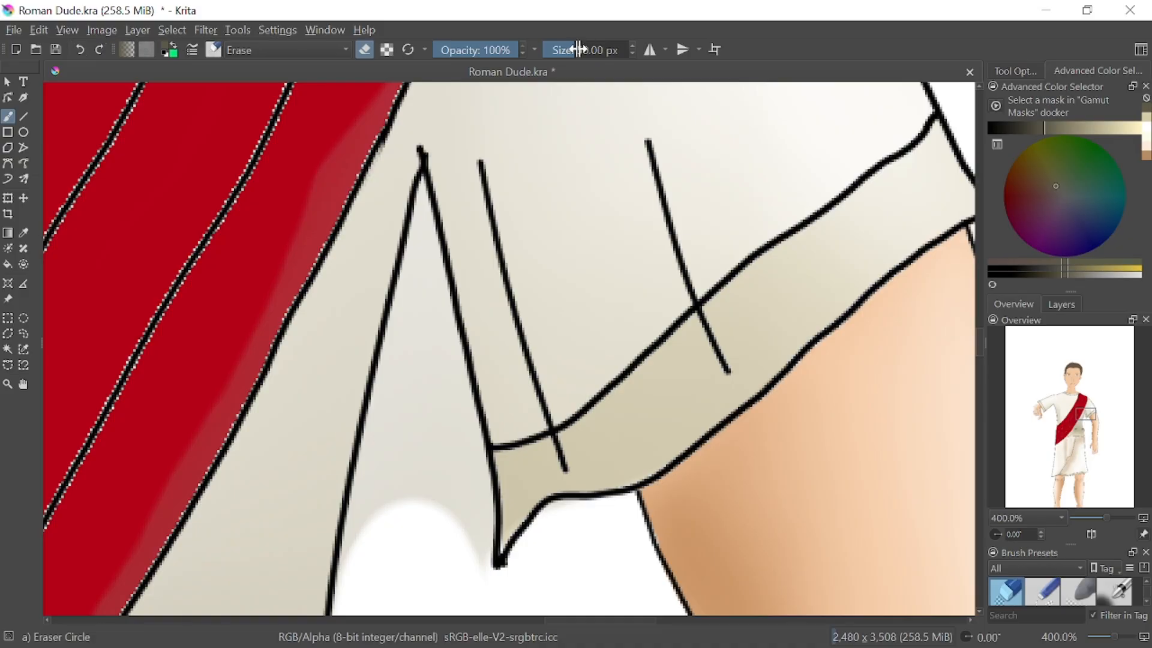
# Erase the grey spill between the torso and the right sleeve up to the armpit with a 6.74 px eraser
pyautogui.moveTo(578, 49); pyautogui.dragTo(558, 50)
pyautogui.moveTo(402, 403)
pyautogui.mouseDown()
pyautogui.moveTo(353, 561)
pyautogui.moveTo(396, 381)
pyautogui.moveTo(404, 540)
pyautogui.moveTo(397, 393)
pyautogui.moveTo(409, 519)
pyautogui.moveTo(437, 529)
pyautogui.moveTo(407, 431)
pyautogui.moveTo(412, 505)
pyautogui.moveTo(416, 477)
pyautogui.moveTo(399, 543)
pyautogui.moveTo(396, 486)
pyautogui.moveTo(436, 387)
pyautogui.moveTo(424, 393)
pyautogui.moveTo(429, 445)
pyautogui.moveTo(438, 427)
pyautogui.moveTo(483, 566)
pyautogui.moveTo(483, 490)
pyautogui.moveTo(452, 375)
pyautogui.moveTo(478, 496)
pyautogui.moveTo(457, 450)
pyautogui.moveTo(440, 368)
pyautogui.mouseUp()
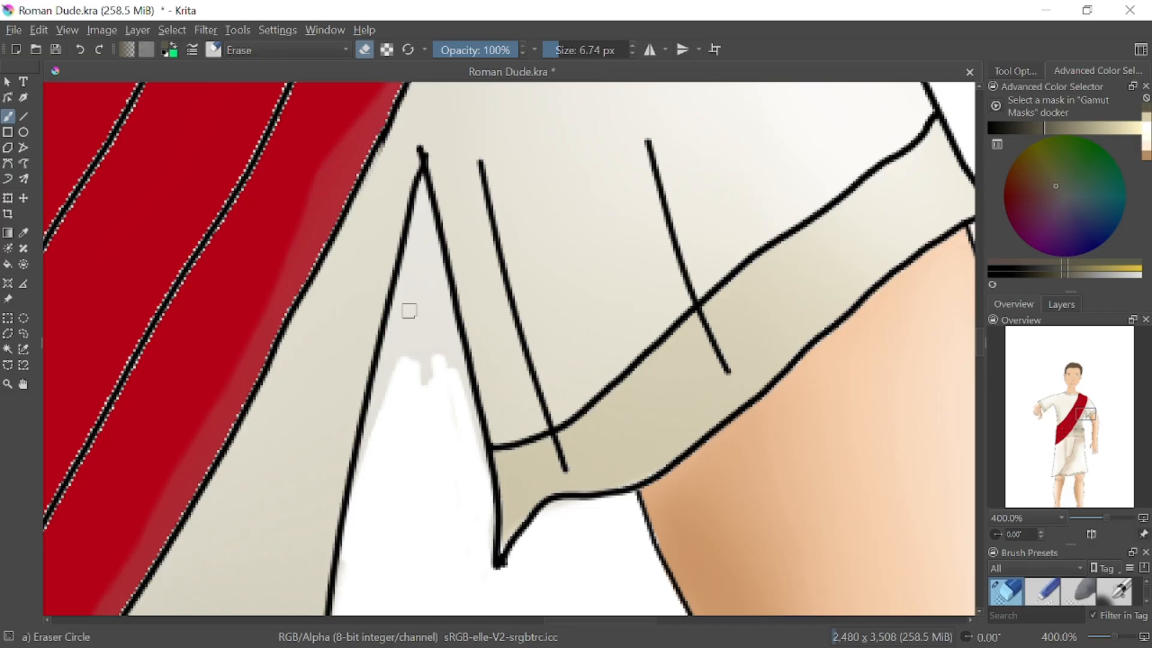
pyautogui.moveTo(408, 310)
pyautogui.mouseDown()
pyautogui.moveTo(411, 269)
pyautogui.moveTo(397, 374)
pyautogui.moveTo(408, 286)
pyautogui.mouseUp()
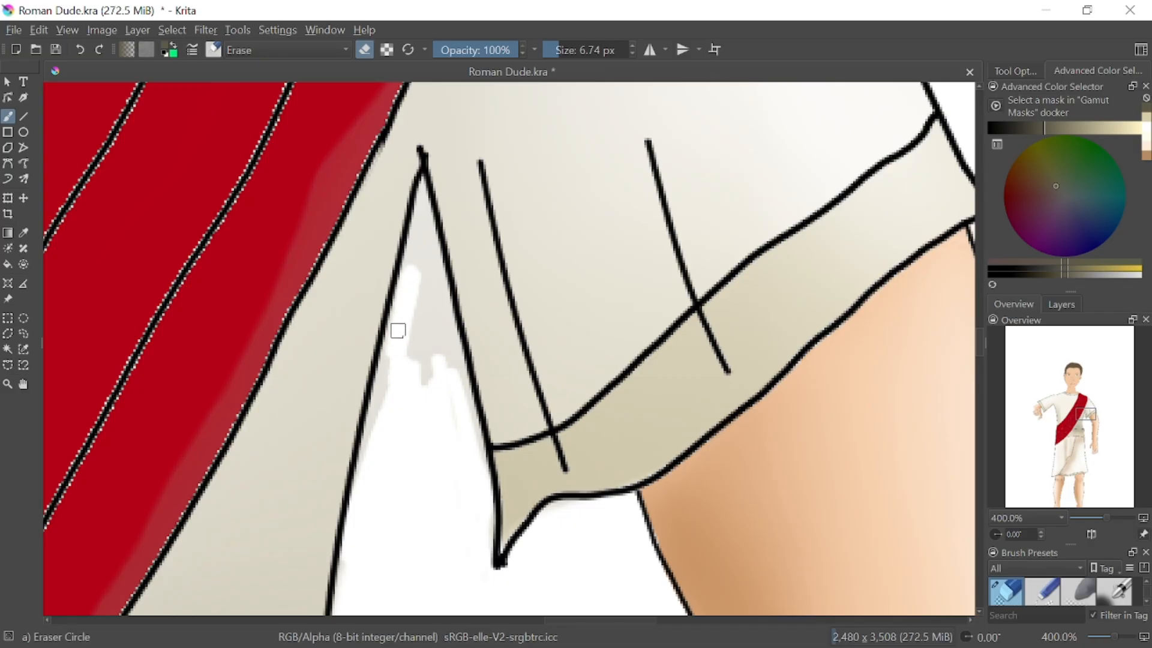
pyautogui.moveTo(398, 330)
pyautogui.mouseDown()
pyautogui.moveTo(379, 430)
pyautogui.moveTo(411, 291)
pyautogui.moveTo(410, 383)
pyautogui.moveTo(429, 386)
pyautogui.moveTo(448, 427)
pyautogui.moveTo(421, 296)
pyautogui.moveTo(421, 265)
pyautogui.moveTo(451, 377)
pyautogui.moveTo(429, 264)
pyautogui.moveTo(466, 419)
pyautogui.moveTo(406, 247)
pyautogui.mouseUp()
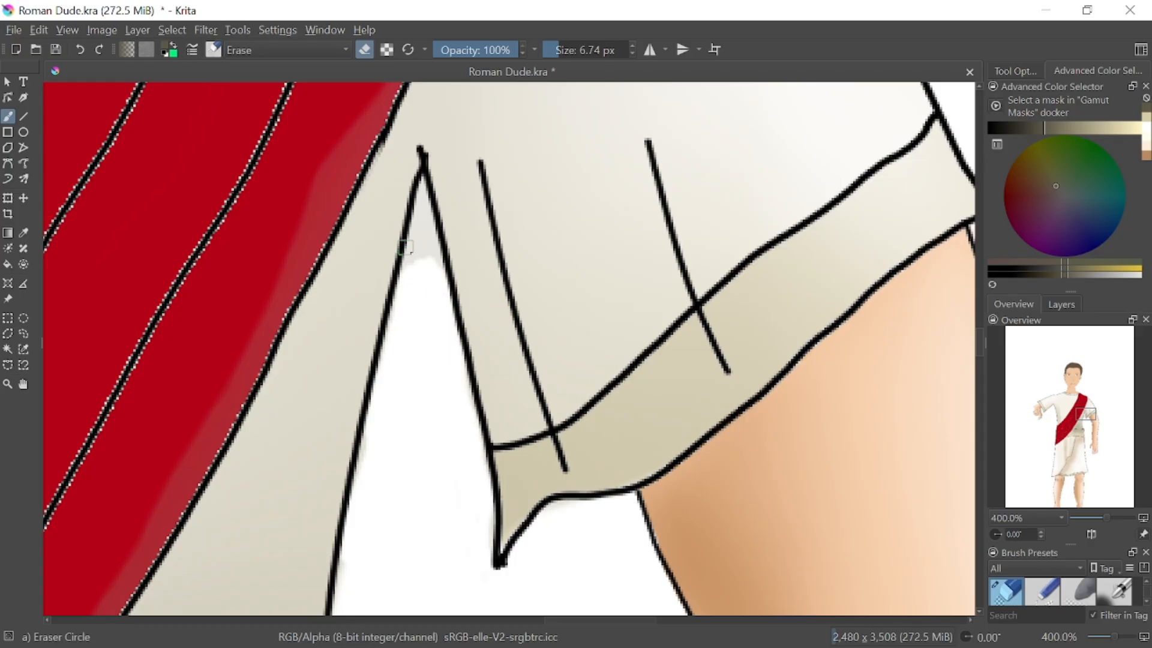
pyautogui.moveTo(416, 288)
pyautogui.mouseDown()
pyautogui.moveTo(416, 217)
pyautogui.moveTo(419, 279)
pyautogui.moveTo(424, 246)
pyautogui.moveTo(435, 277)
pyautogui.moveTo(423, 188)
pyautogui.mouseUp()
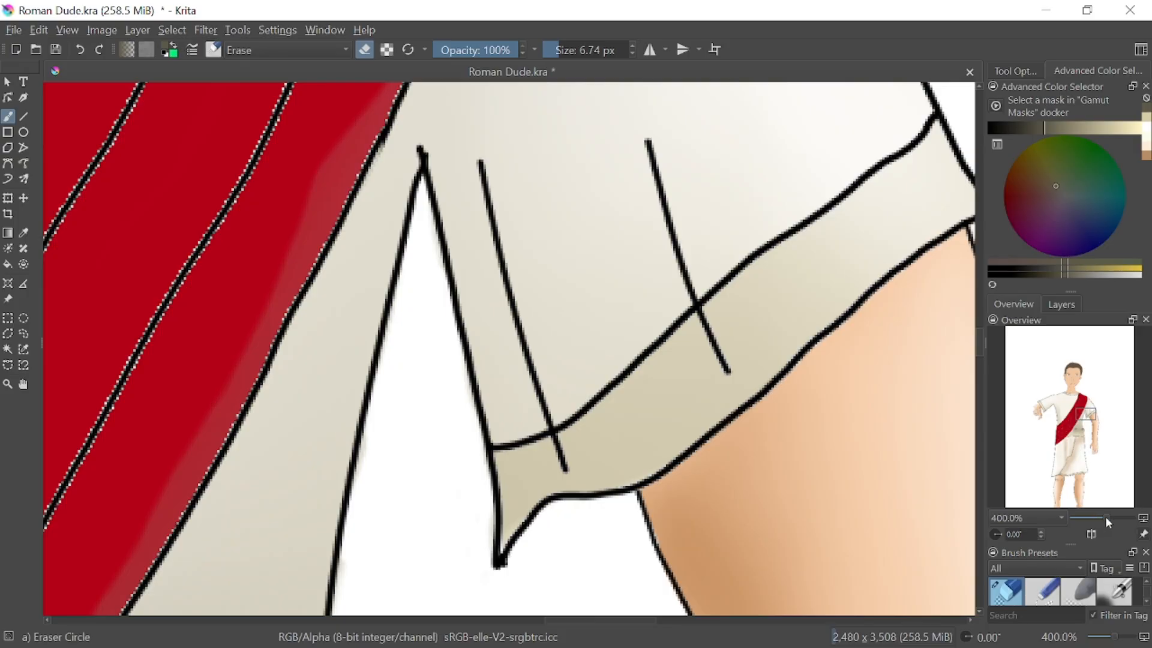
# Erase the blurred spill outside the right shoulder's outline, beside the upper end of the sash
pyautogui.moveTo(1105, 516); pyautogui.dragTo(1110, 520)
pyautogui.moveTo(1090, 419); pyautogui.dragTo(1098, 418)
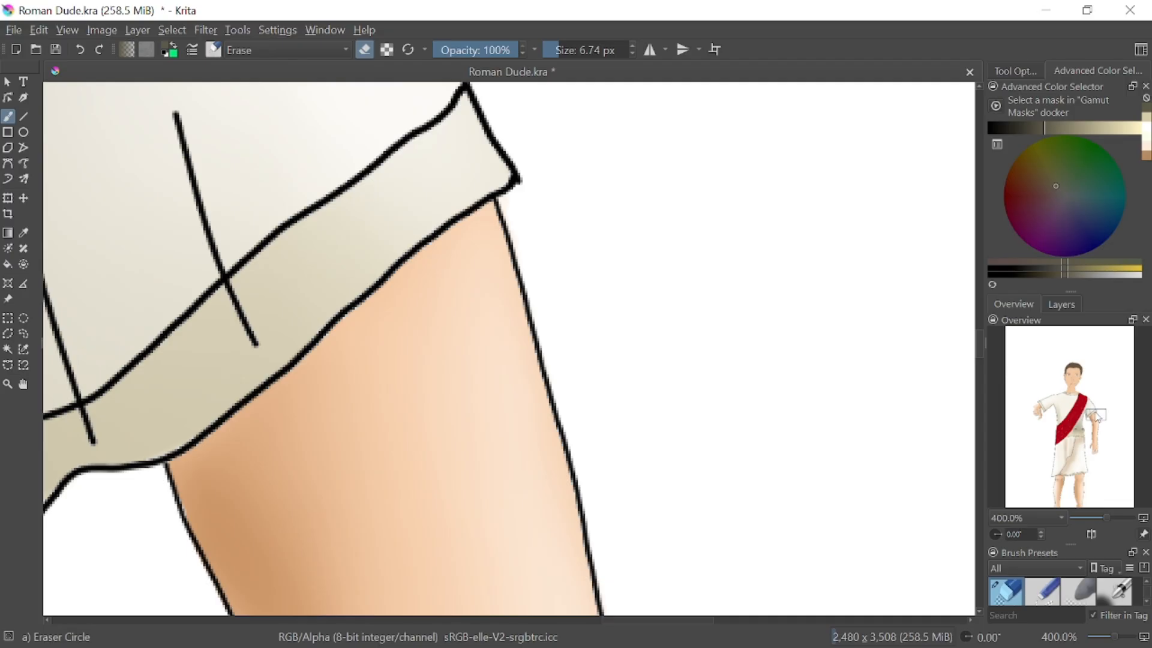
pyautogui.moveTo(1097, 418); pyautogui.dragTo(1083, 400)
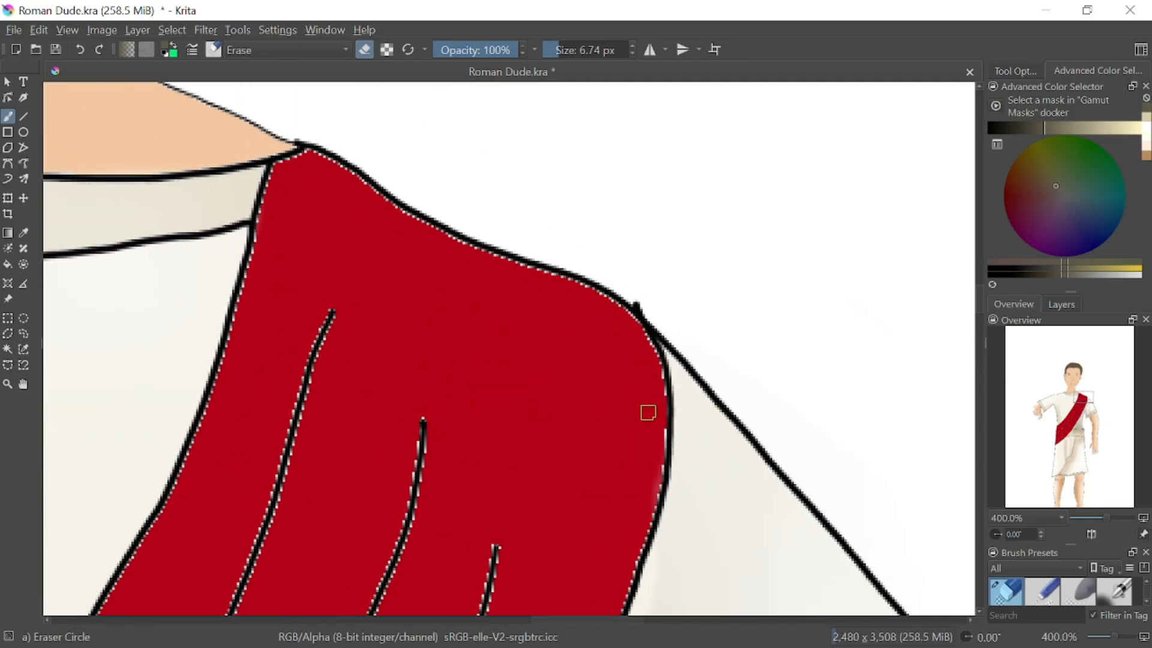
pyautogui.moveTo(753, 423)
pyautogui.mouseDown()
pyautogui.moveTo(888, 567)
pyautogui.moveTo(897, 560)
pyautogui.mouseUp()
# Erase the blurred spill along the underside of the left sleeve, from the armpit to the cuff
pyautogui.moveTo(1067, 413)
pyautogui.mouseDown()
pyautogui.moveTo(1041, 415)
pyautogui.moveTo(1048, 409)
pyautogui.mouseUp()
pyautogui.moveTo(674, 213)
pyautogui.mouseDown()
pyautogui.moveTo(728, 177)
pyautogui.moveTo(740, 224)
pyautogui.moveTo(734, 174)
pyautogui.moveTo(698, 215)
pyautogui.moveTo(729, 193)
pyautogui.mouseUp()
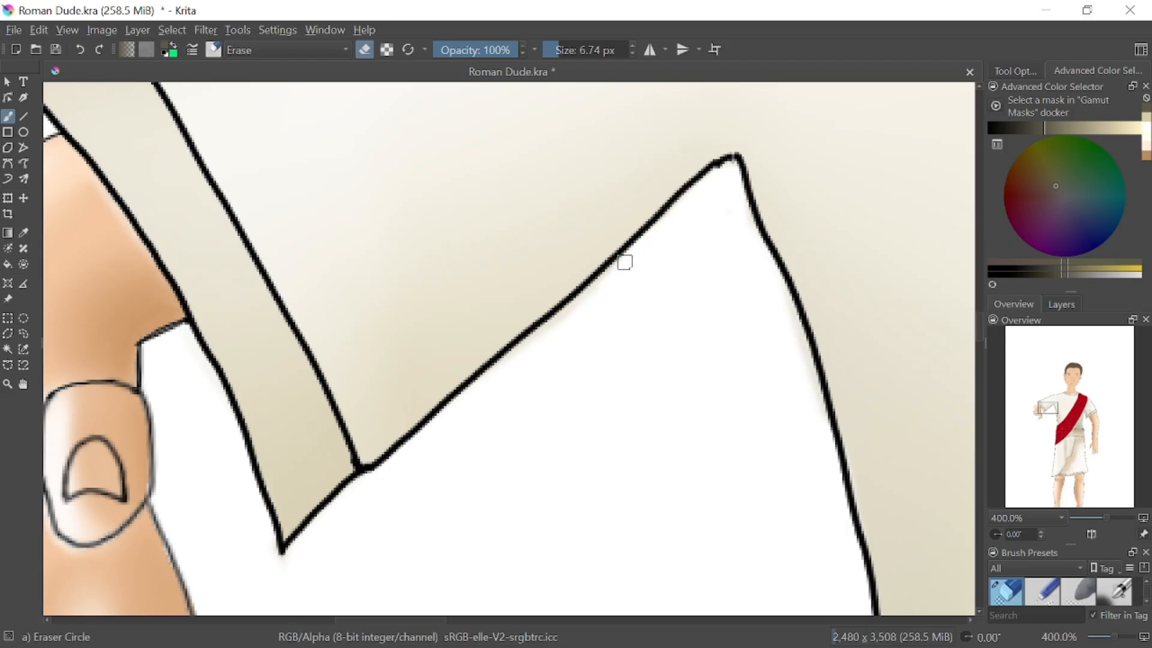
pyautogui.moveTo(571, 313)
pyautogui.mouseDown()
pyautogui.moveTo(550, 314)
pyautogui.moveTo(552, 334)
pyautogui.moveTo(489, 370)
pyautogui.moveTo(322, 519)
pyautogui.mouseUp()
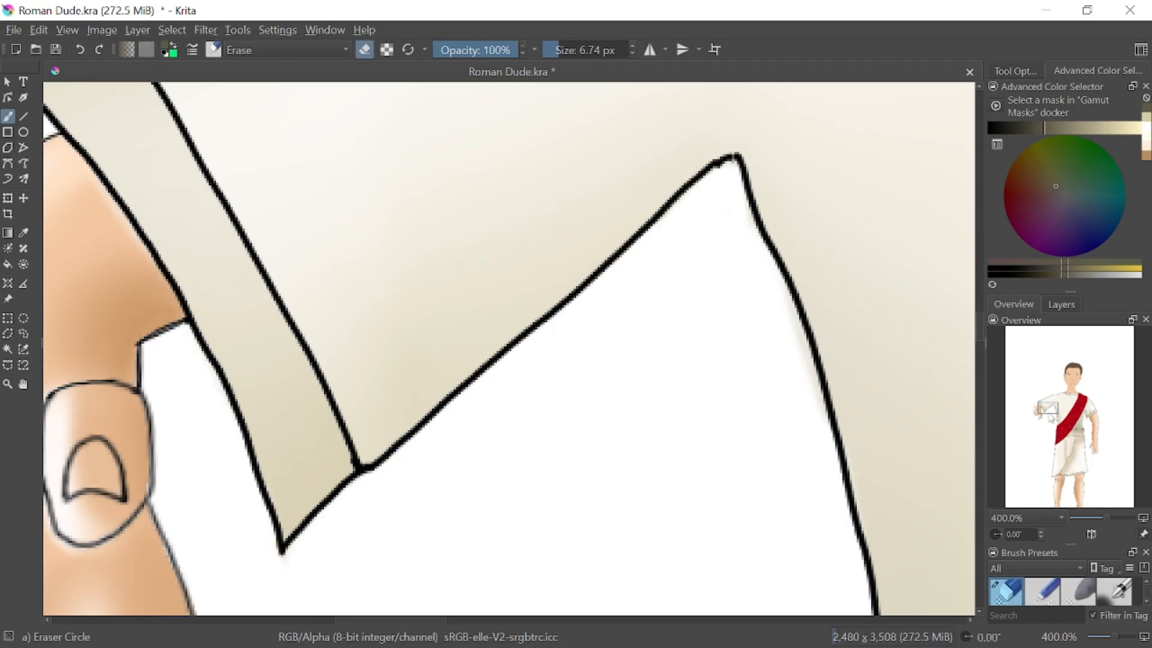
pyautogui.moveTo(1051, 416); pyautogui.dragTo(1046, 408)
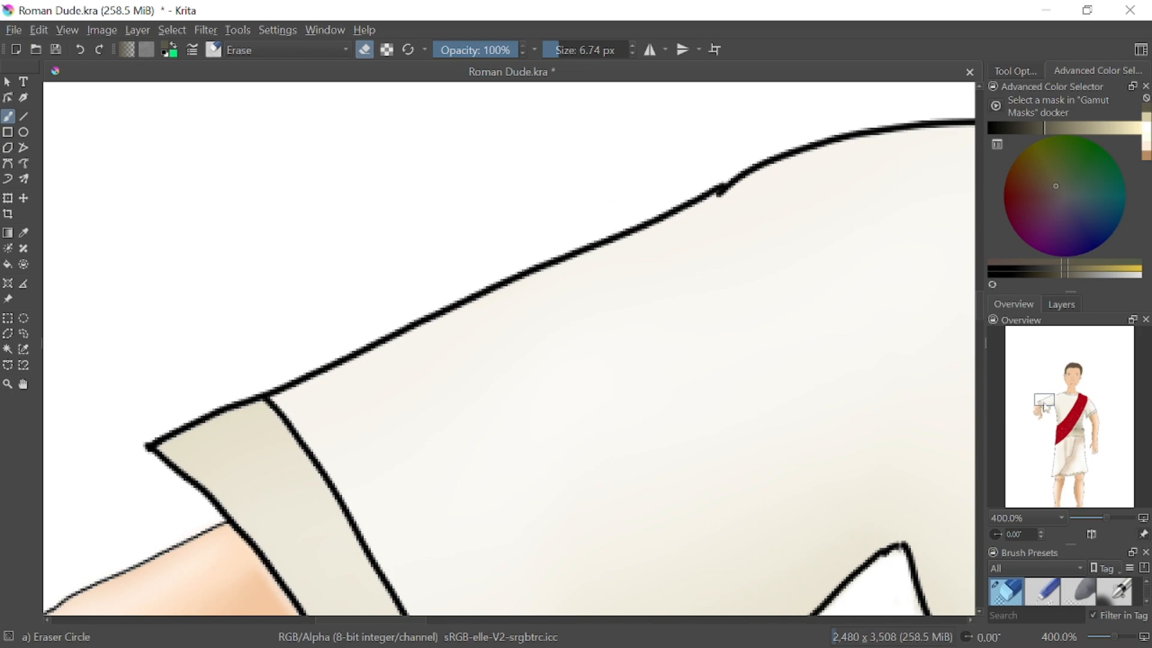
pyautogui.moveTo(1049, 405); pyautogui.dragTo(1040, 411)
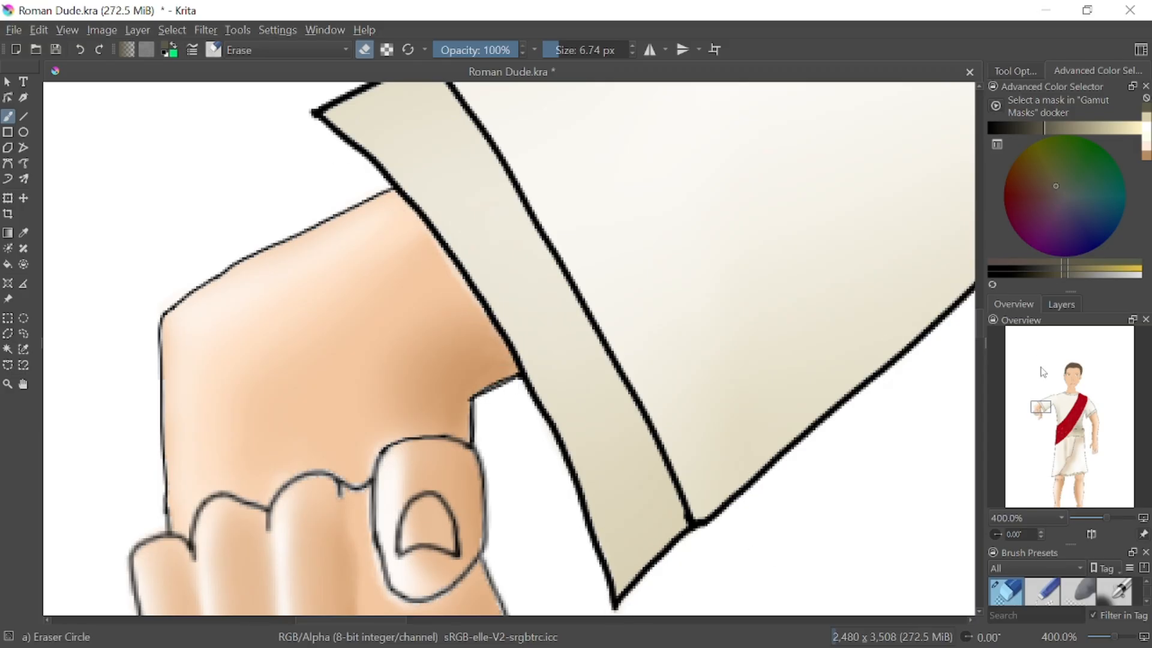
pyautogui.moveTo(1049, 410); pyautogui.dragTo(1104, 431)
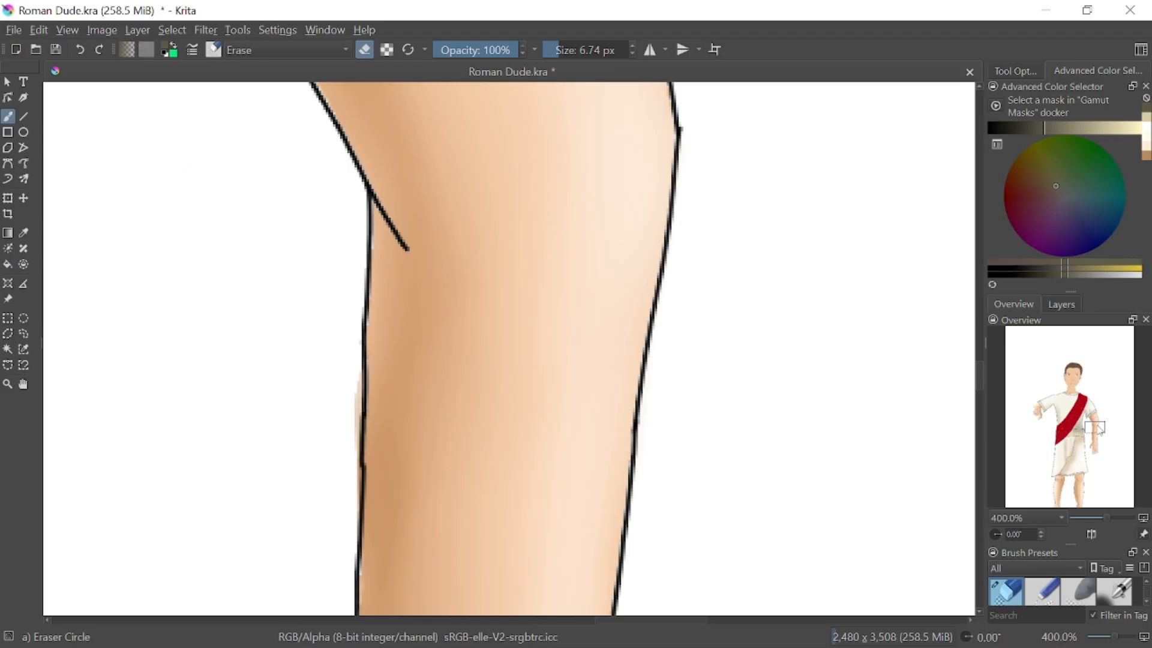
# Erase the word "Hi", a heart and two underline strokes into the belt's shading
pyautogui.moveTo(1098, 430); pyautogui.dragTo(1075, 434)
pyautogui.moveTo(465, 441); pyautogui.dragTo(765, 345)
pyautogui.moveTo(423, 420); pyautogui.dragTo(699, 324)
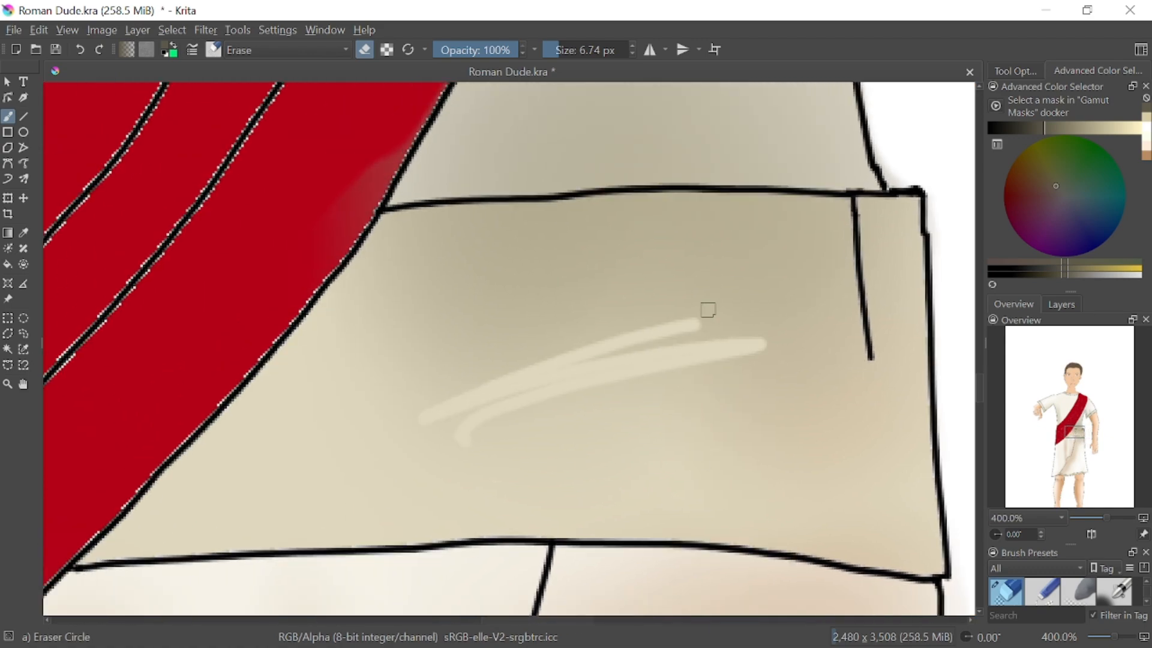
pyautogui.moveTo(403, 286); pyautogui.dragTo(432, 372)
pyautogui.moveTo(449, 291)
pyautogui.mouseDown()
pyautogui.moveTo(478, 349)
pyautogui.moveTo(480, 309)
pyautogui.mouseUp()
pyautogui.moveTo(513, 287); pyautogui.dragTo(541, 321)
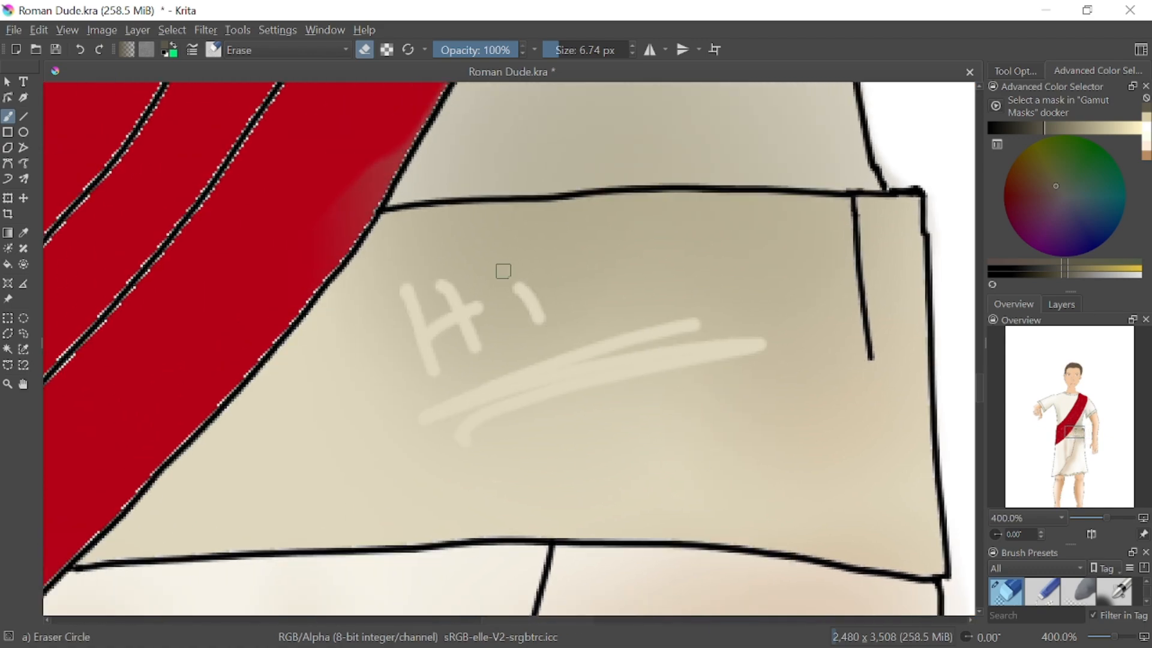
pyautogui.click(504, 267)
pyautogui.moveTo(633, 256)
pyautogui.mouseDown()
pyautogui.moveTo(602, 240)
pyautogui.moveTo(638, 231)
pyautogui.mouseUp()
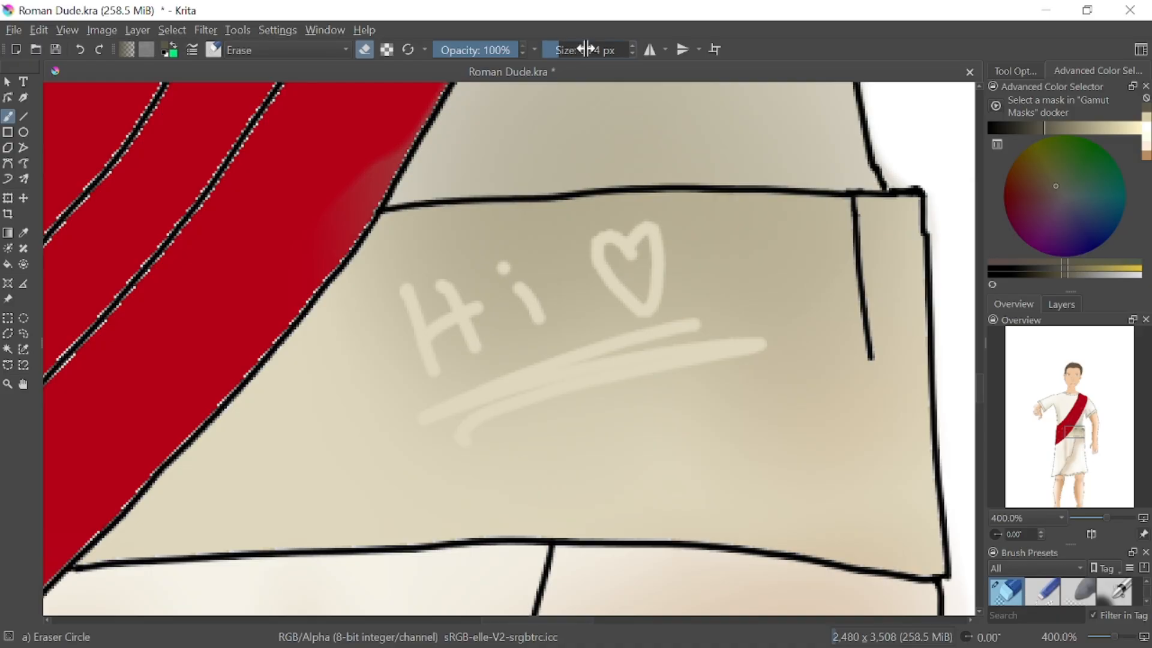
# Erase the belt's shading, using an 81.51 px eraser for the middle and an 11.22 px eraser along the upper edge
pyautogui.moveTo(585, 49)
pyautogui.mouseDown()
pyautogui.moveTo(603, 50)
pyautogui.moveTo(561, 49)
pyautogui.mouseUp()
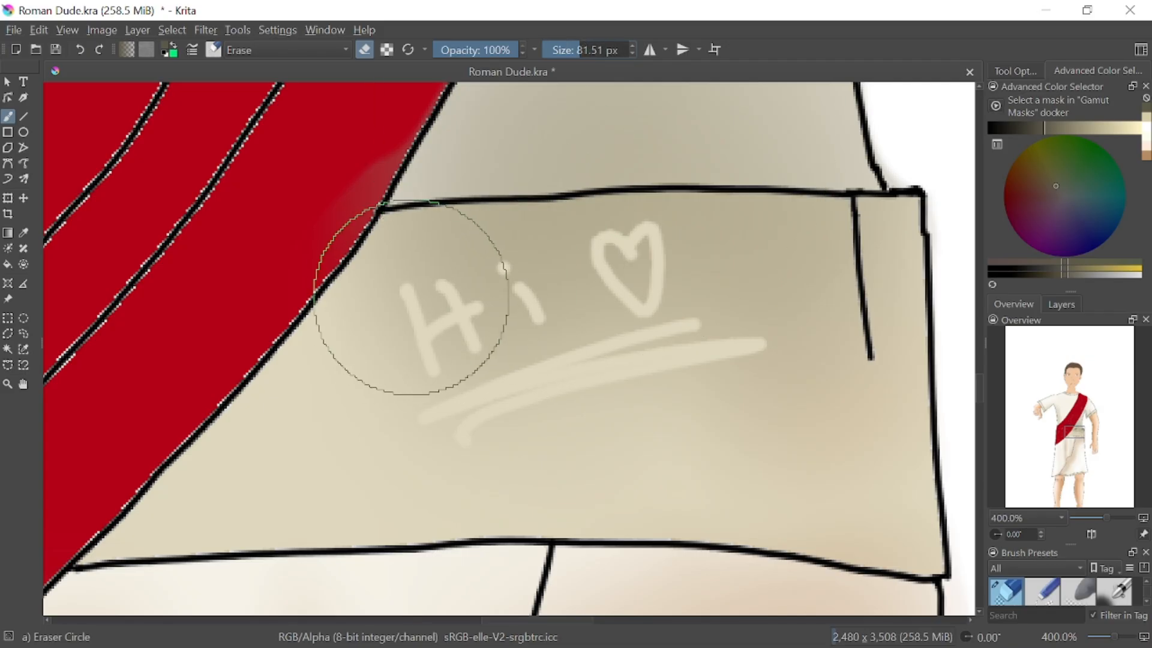
pyautogui.moveTo(399, 288)
pyautogui.mouseDown()
pyautogui.moveTo(761, 304)
pyautogui.moveTo(768, 341)
pyautogui.moveTo(875, 296)
pyautogui.moveTo(870, 413)
pyautogui.moveTo(897, 476)
pyautogui.moveTo(908, 474)
pyautogui.moveTo(709, 424)
pyautogui.moveTo(432, 419)
pyautogui.moveTo(274, 447)
pyautogui.moveTo(360, 375)
pyautogui.moveTo(437, 339)
pyautogui.moveTo(414, 299)
pyautogui.moveTo(449, 312)
pyautogui.moveTo(481, 347)
pyautogui.mouseUp()
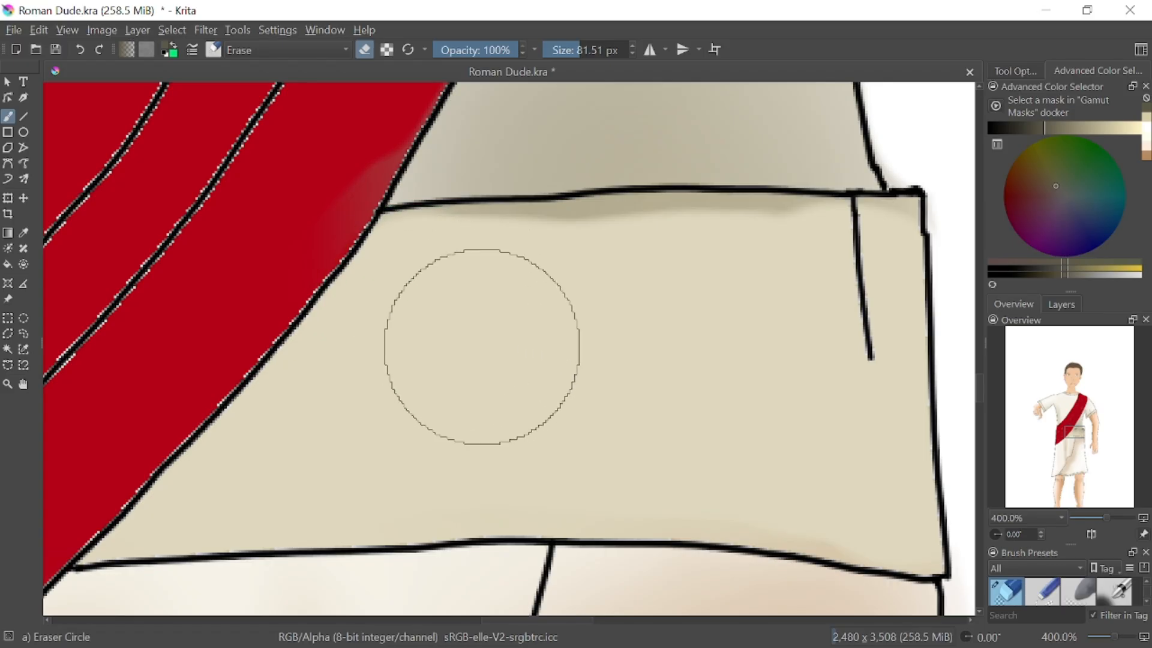
pyautogui.moveTo(577, 50); pyautogui.dragTo(560, 50)
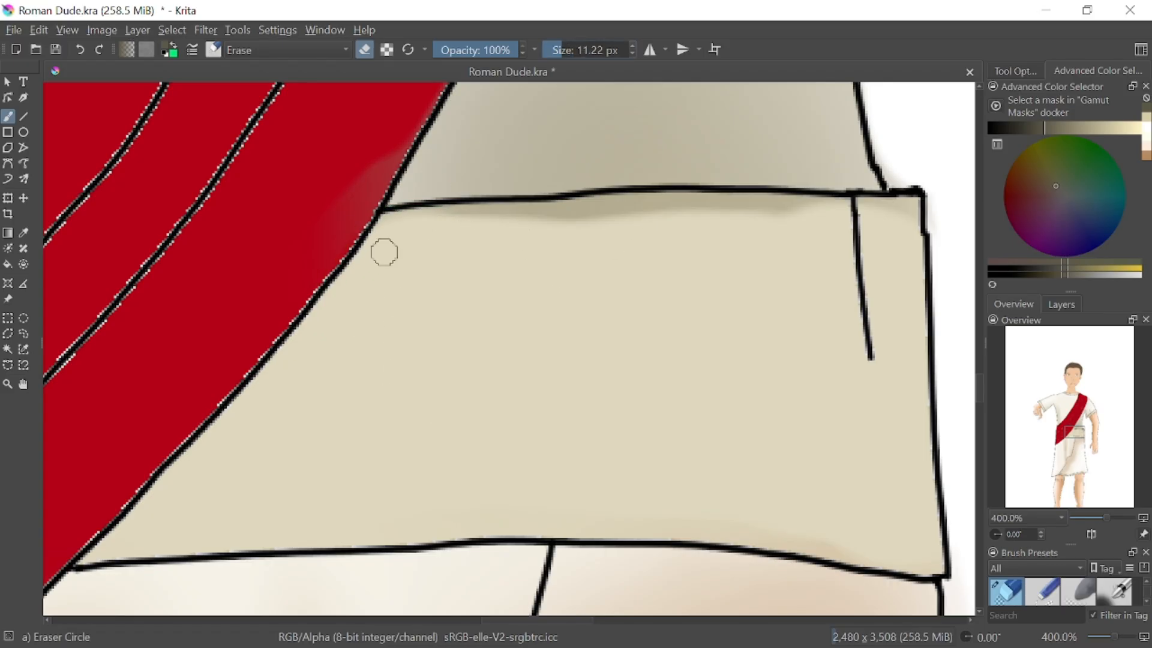
pyautogui.moveTo(384, 252)
pyautogui.mouseDown()
pyautogui.moveTo(396, 232)
pyautogui.moveTo(385, 229)
pyautogui.moveTo(450, 216)
pyautogui.moveTo(648, 210)
pyautogui.mouseUp()
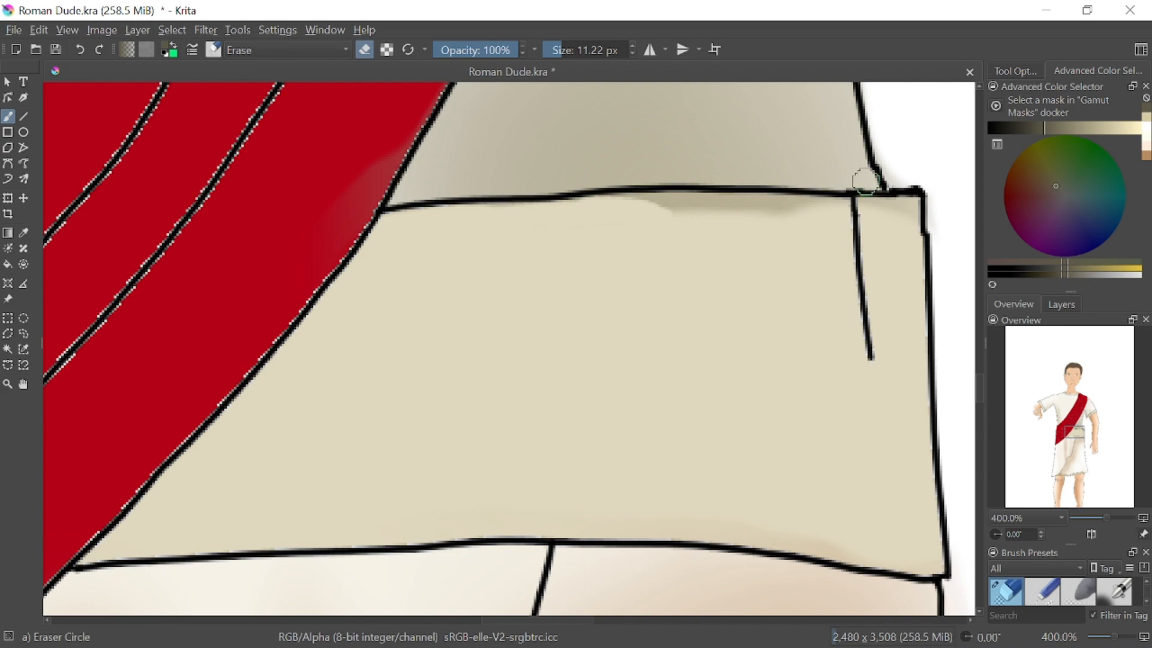
pyautogui.moveTo(864, 181)
pyautogui.mouseDown()
pyautogui.moveTo(895, 218)
pyautogui.moveTo(915, 206)
pyautogui.moveTo(642, 203)
pyautogui.mouseUp()
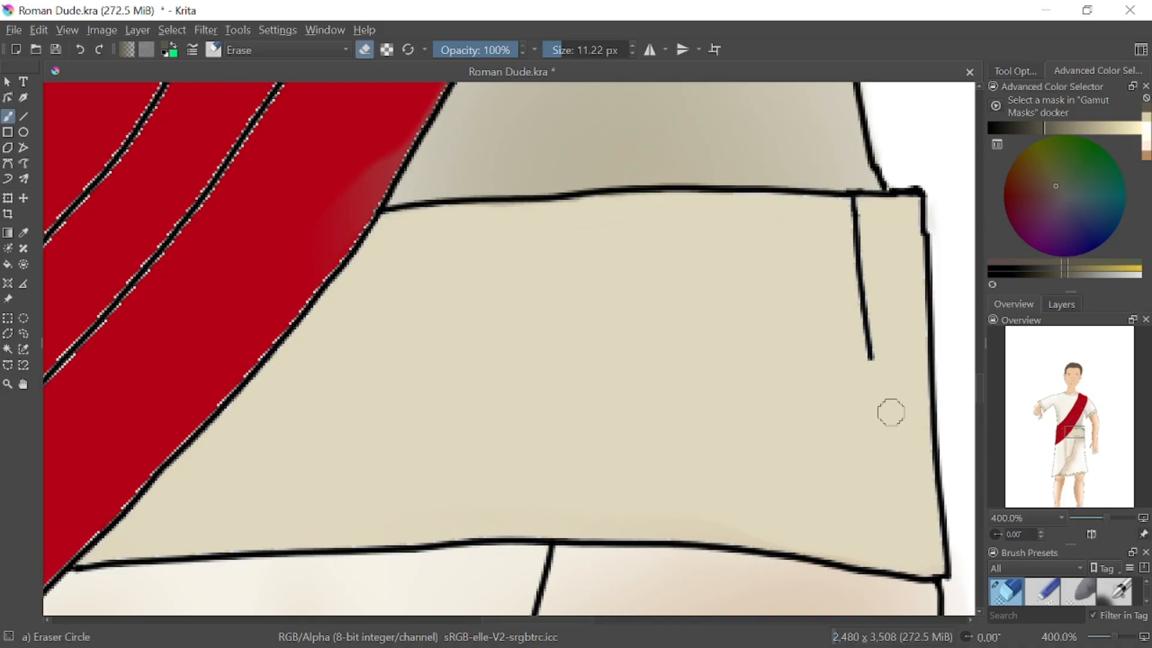
# Draw a darker grey-brown shadow along the belt's short fold line with Pencil-6 Quick Shade, and undo the stray dot
pyautogui.rightClick(817, 425)
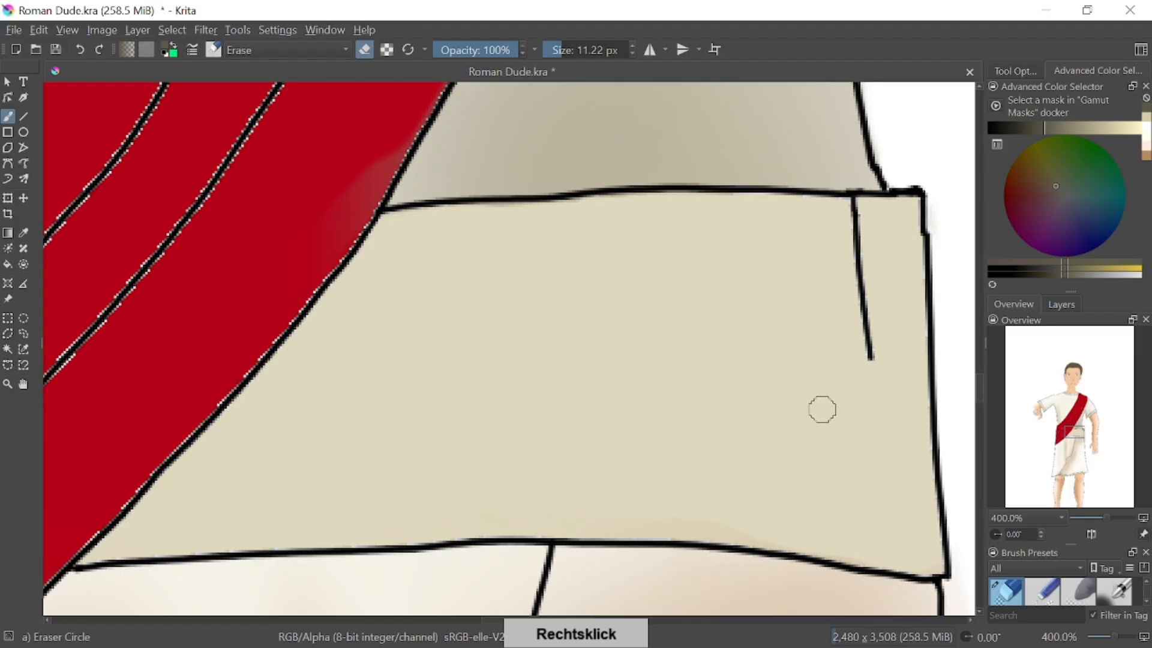
pyautogui.rightClick(852, 401)
pyautogui.click(864, 471)
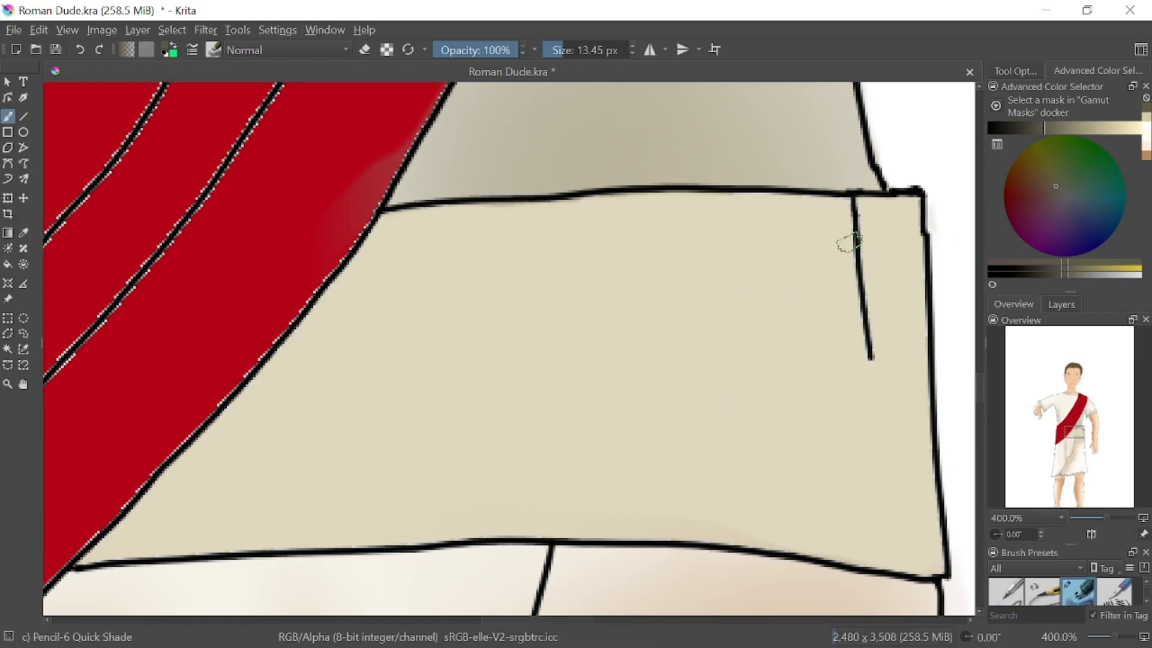
pyautogui.click(1058, 273)
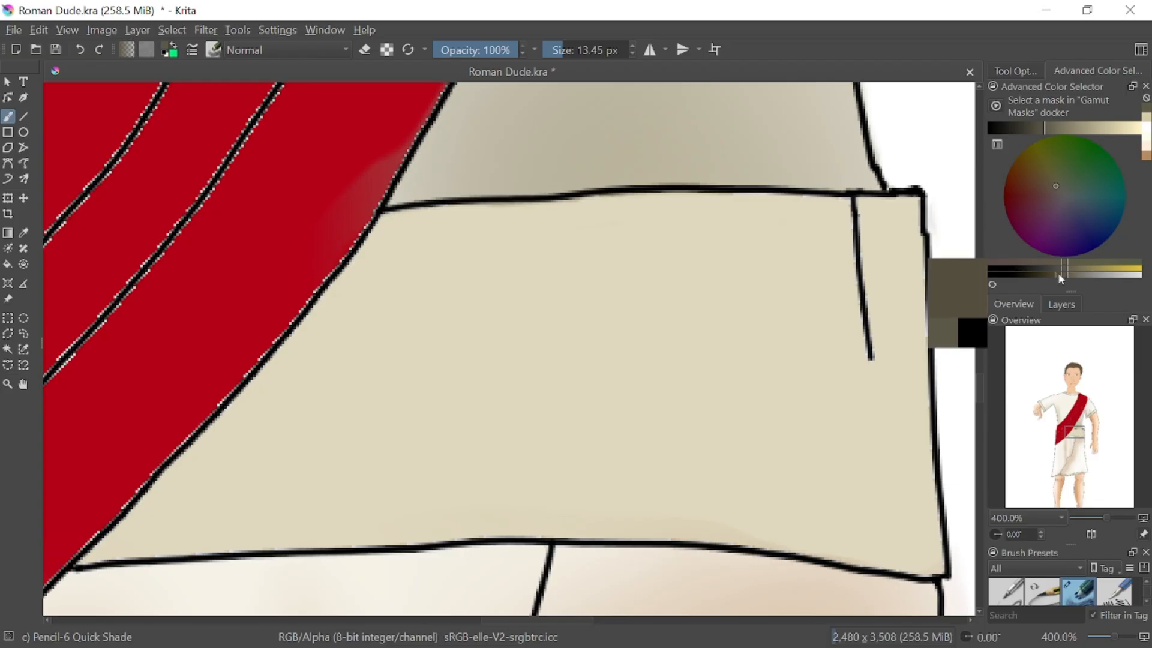
pyautogui.moveTo(840, 211)
pyautogui.mouseDown()
pyautogui.moveTo(864, 354)
pyautogui.moveTo(842, 240)
pyautogui.moveTo(814, 206)
pyautogui.moveTo(869, 359)
pyautogui.mouseUp()
pyautogui.click(819, 379)
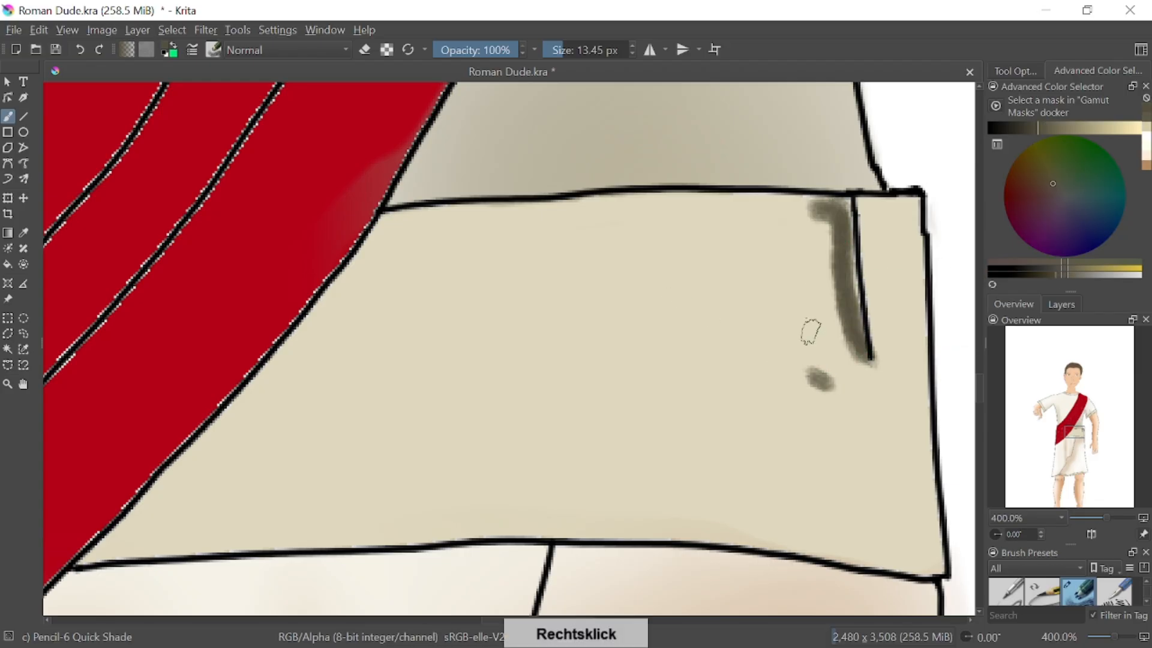
pyautogui.click(82, 52)
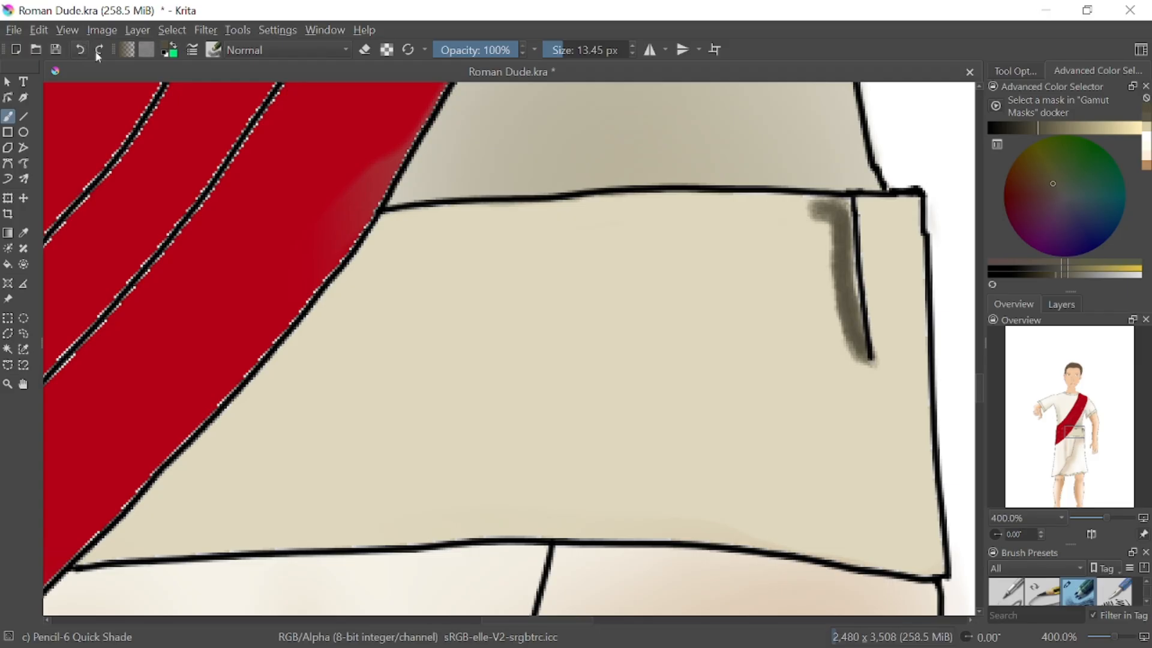
# Soften the shadow beside the belt's fold line with Blender Blur at a size of 37.83 px
pyautogui.rightClick(779, 389)
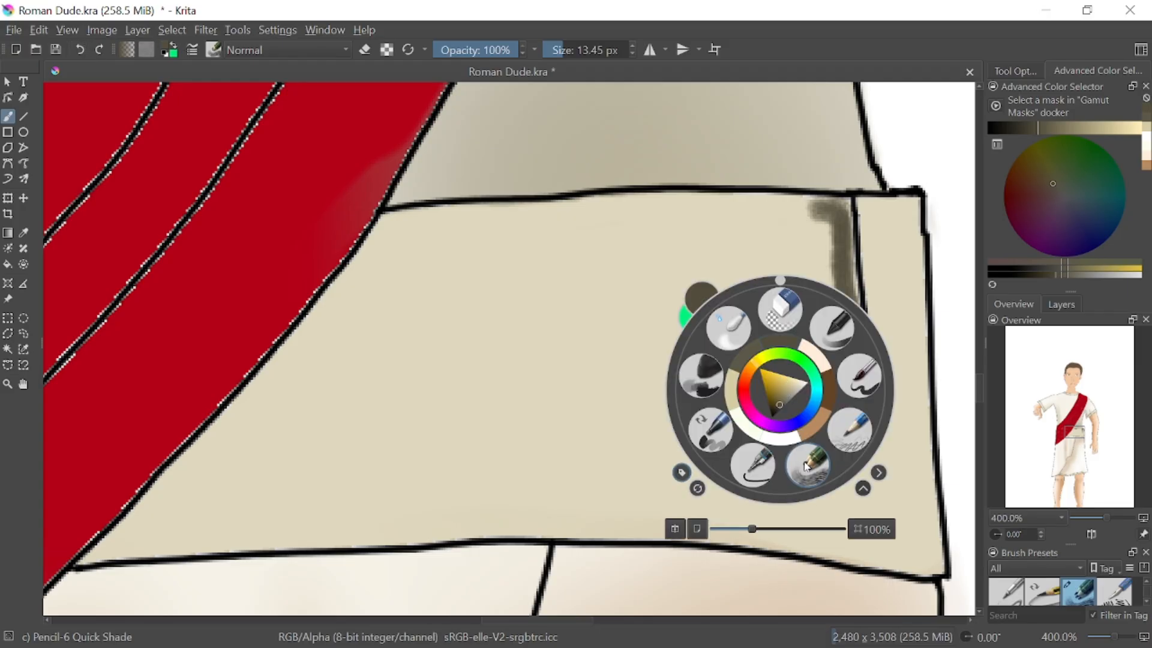
pyautogui.click(728, 329)
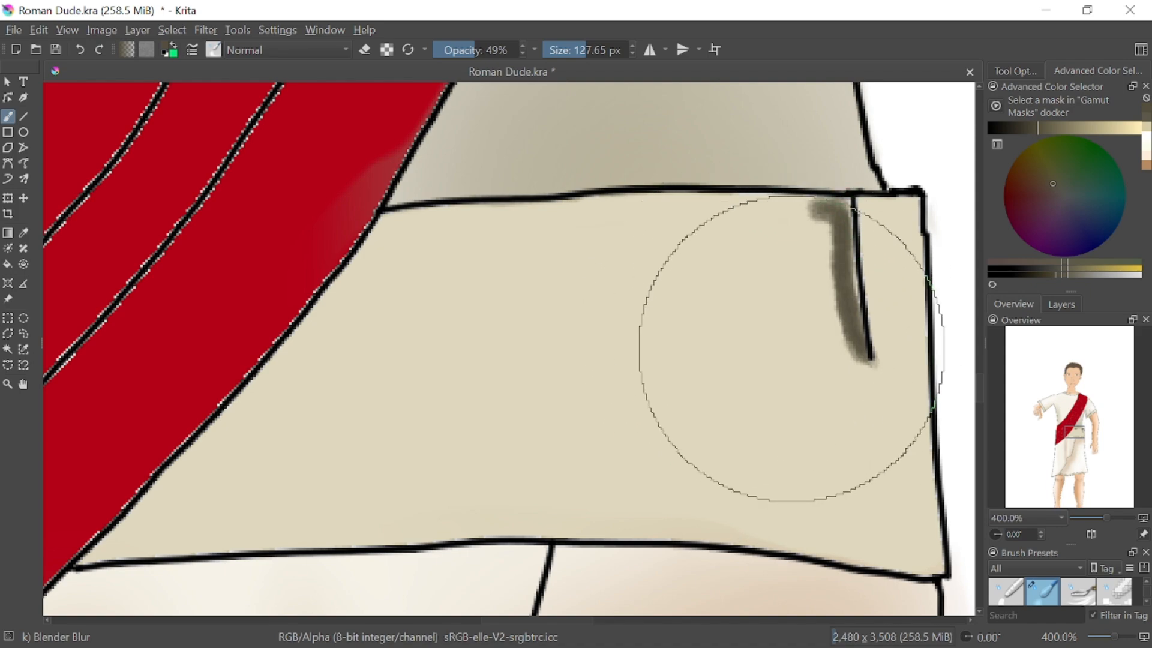
pyautogui.moveTo(578, 48)
pyautogui.mouseDown()
pyautogui.moveTo(547, 48)
pyautogui.moveTo(594, 64)
pyautogui.mouseUp()
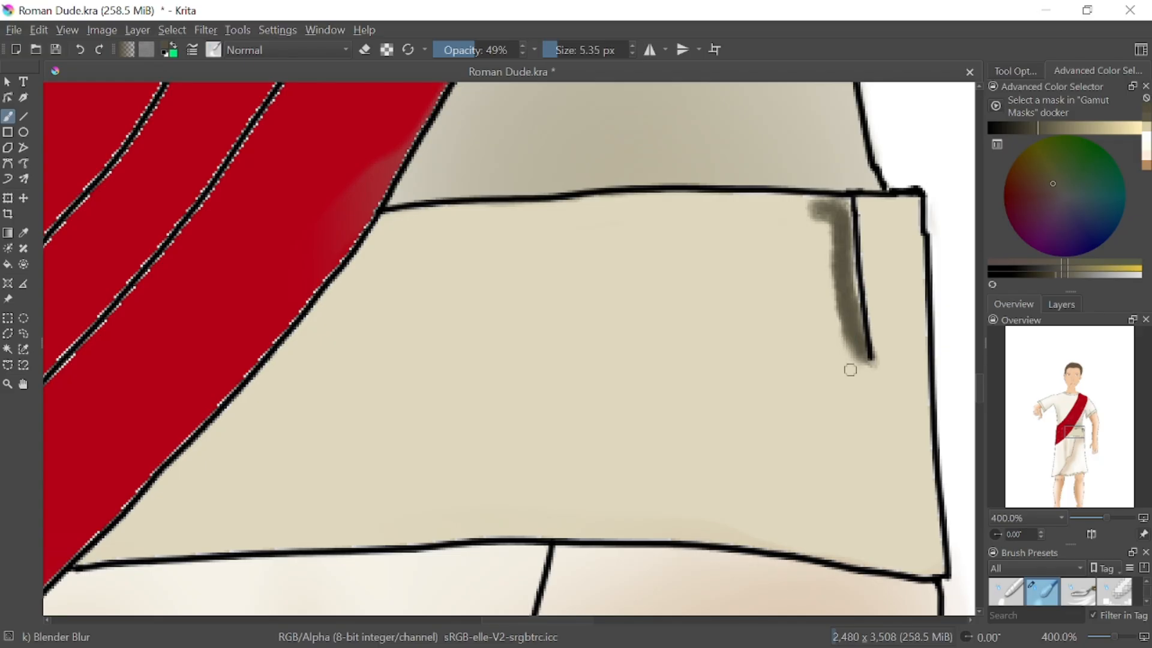
pyautogui.moveTo(579, 49); pyautogui.dragTo(571, 56)
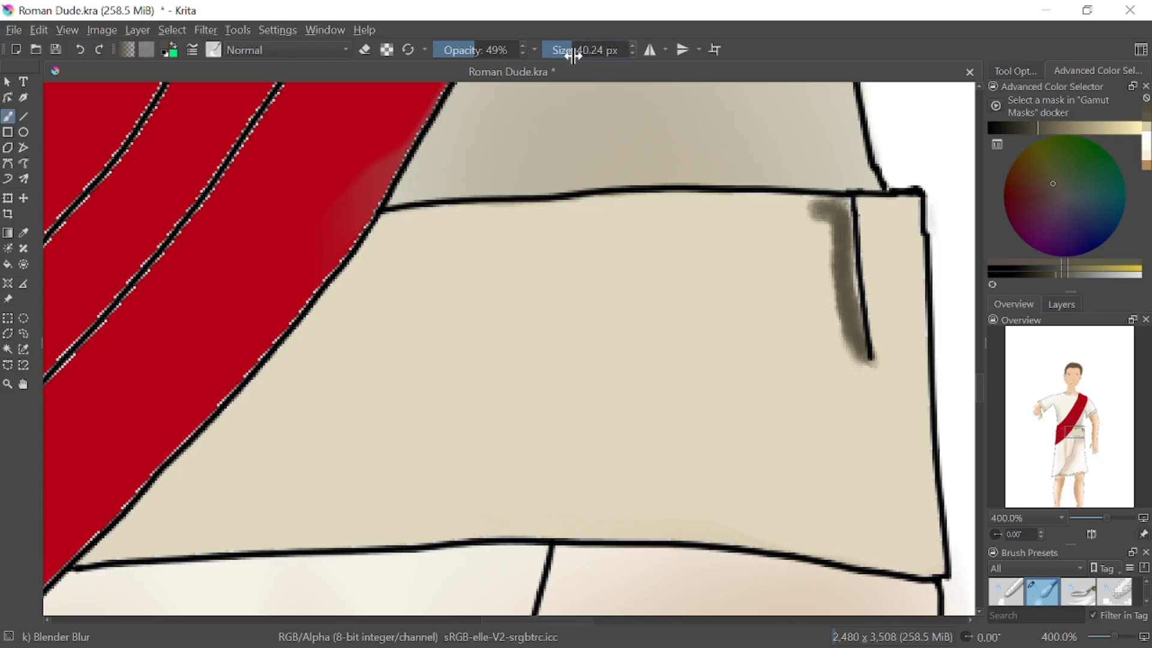
pyautogui.moveTo(834, 322)
pyautogui.mouseDown()
pyautogui.moveTo(861, 348)
pyautogui.moveTo(828, 237)
pyautogui.moveTo(851, 226)
pyautogui.moveTo(876, 380)
pyautogui.moveTo(888, 268)
pyautogui.moveTo(806, 418)
pyautogui.moveTo(874, 257)
pyautogui.moveTo(828, 419)
pyautogui.moveTo(789, 326)
pyautogui.moveTo(826, 404)
pyautogui.moveTo(848, 226)
pyautogui.moveTo(708, 284)
pyautogui.moveTo(882, 226)
pyautogui.moveTo(740, 316)
pyautogui.moveTo(905, 354)
pyautogui.moveTo(827, 216)
pyautogui.moveTo(892, 414)
pyautogui.mouseUp()
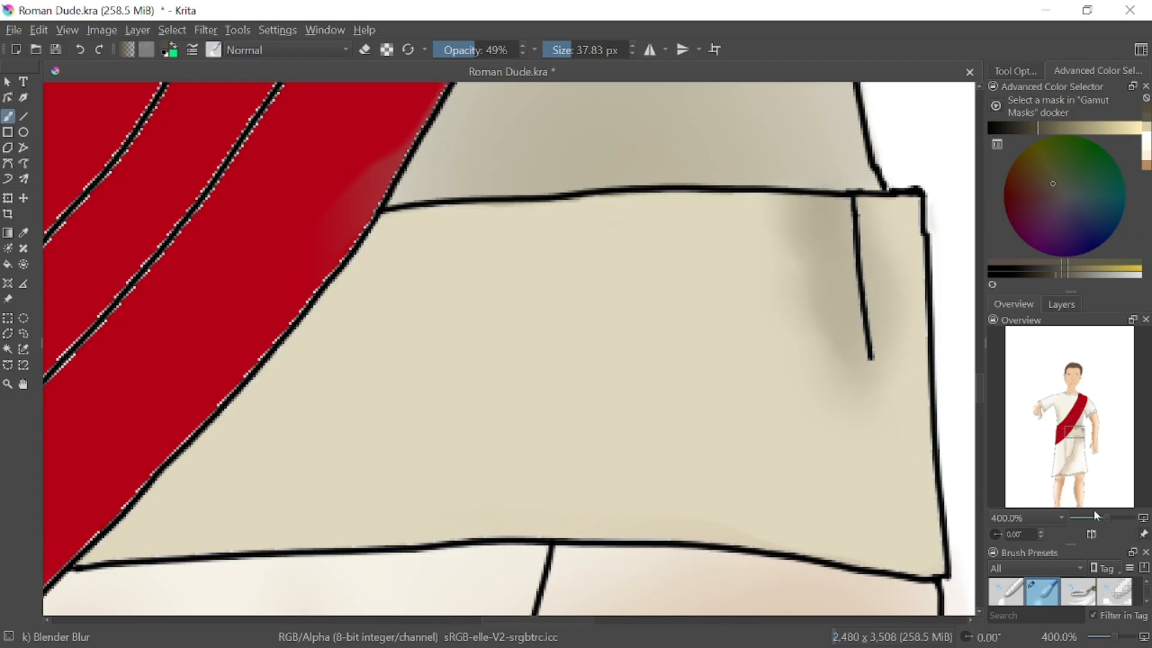
# Draw dark shadow strokes along the skirt's vertical folds and overlapping edge with Pencil-6 Quick Shade at 33.3% zoom
pyautogui.moveTo(1103, 519); pyautogui.dragTo(1070, 533)
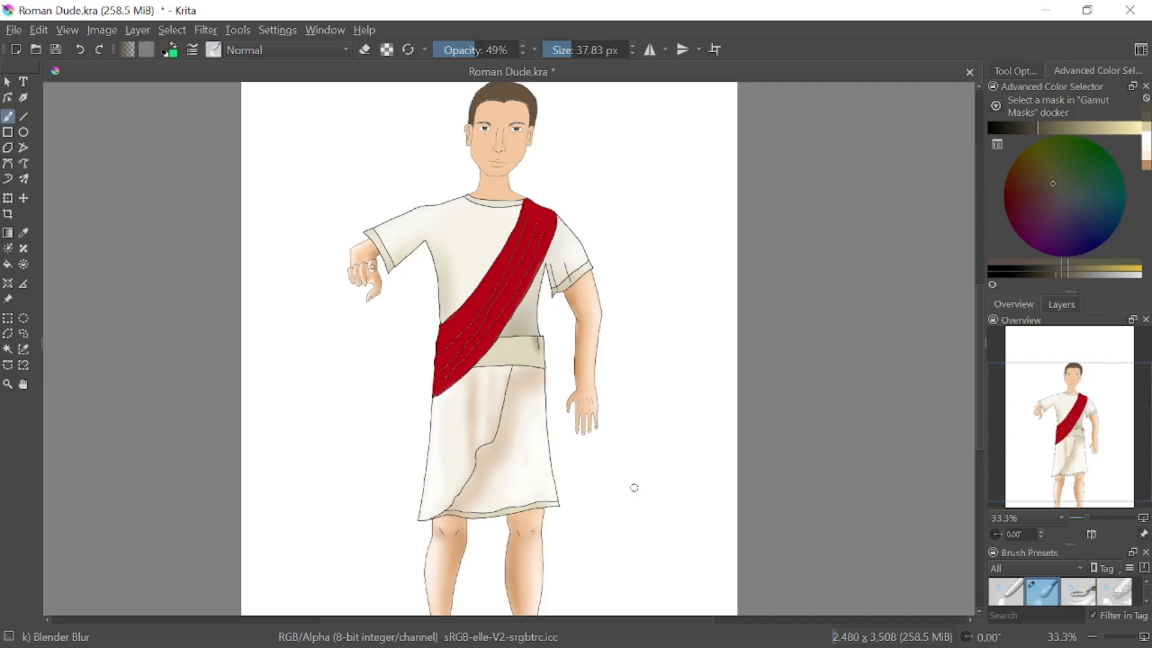
pyautogui.rightClick(652, 456)
pyautogui.click(677, 522)
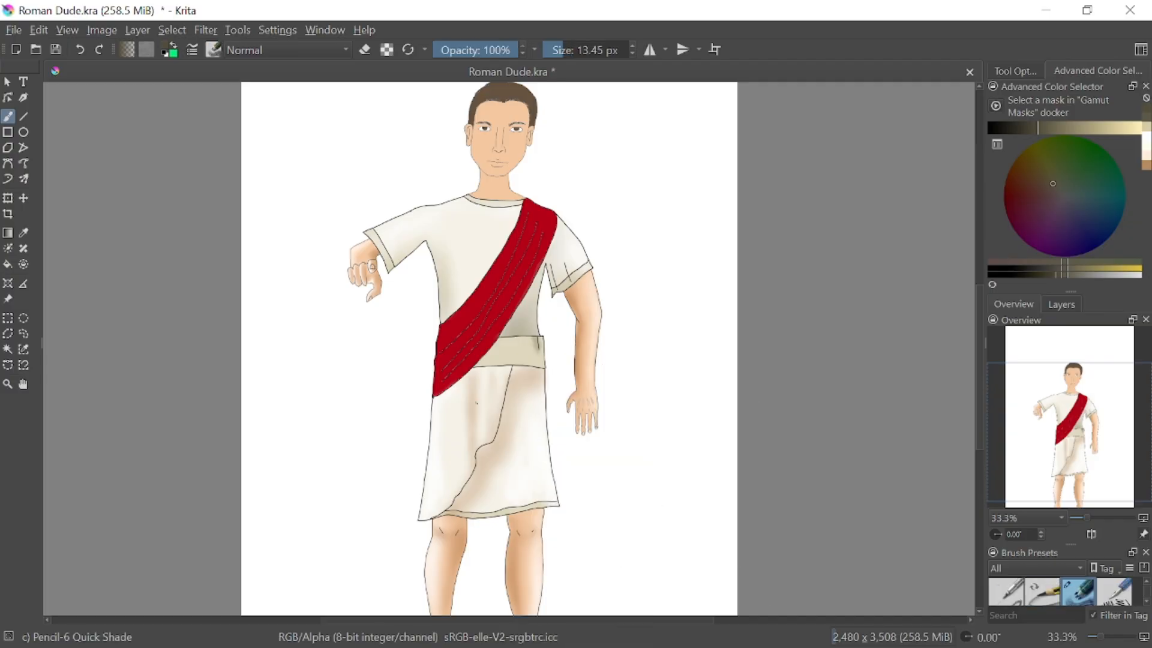
pyautogui.moveTo(472, 383); pyautogui.dragTo(474, 443)
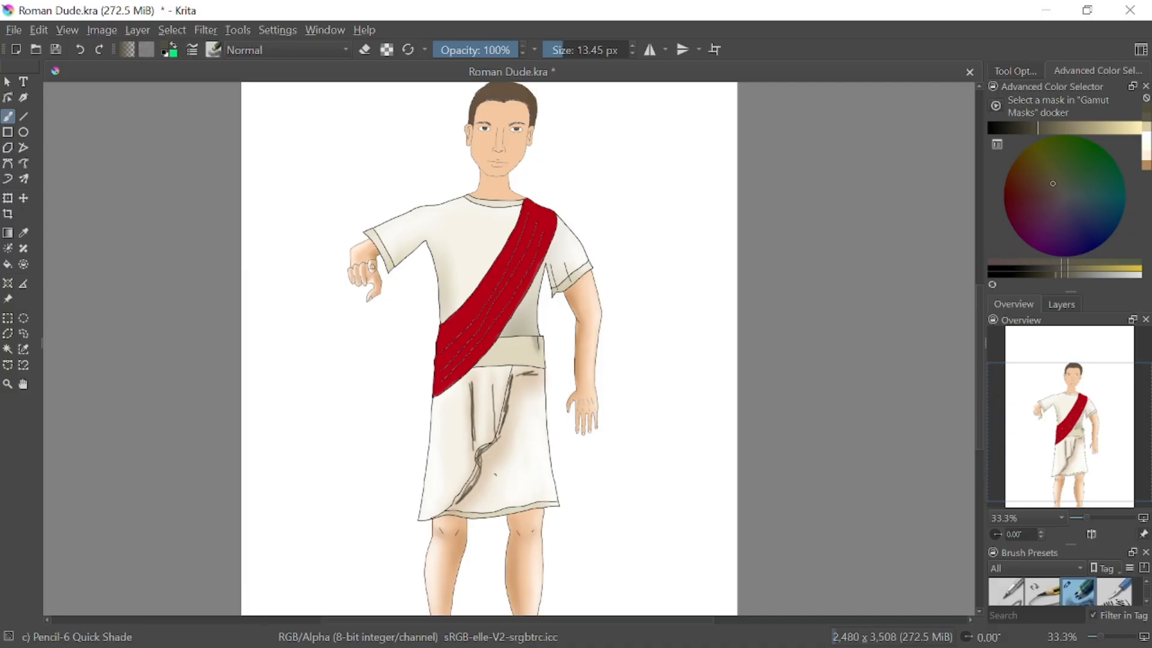
# Soften the dark strokes along the skirt's vertical folds and overlapping edge with Blender Blur at a size of 37.83 px
pyautogui.rightClick(513, 411)
pyautogui.rightClick(651, 385)
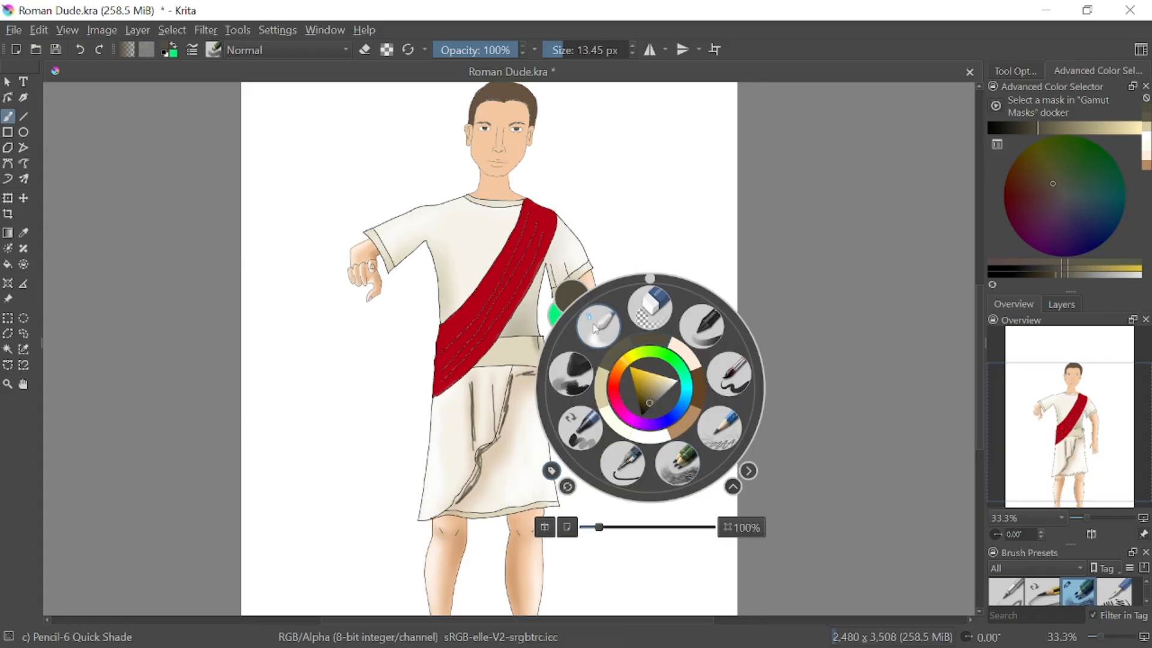
pyautogui.click(557, 408)
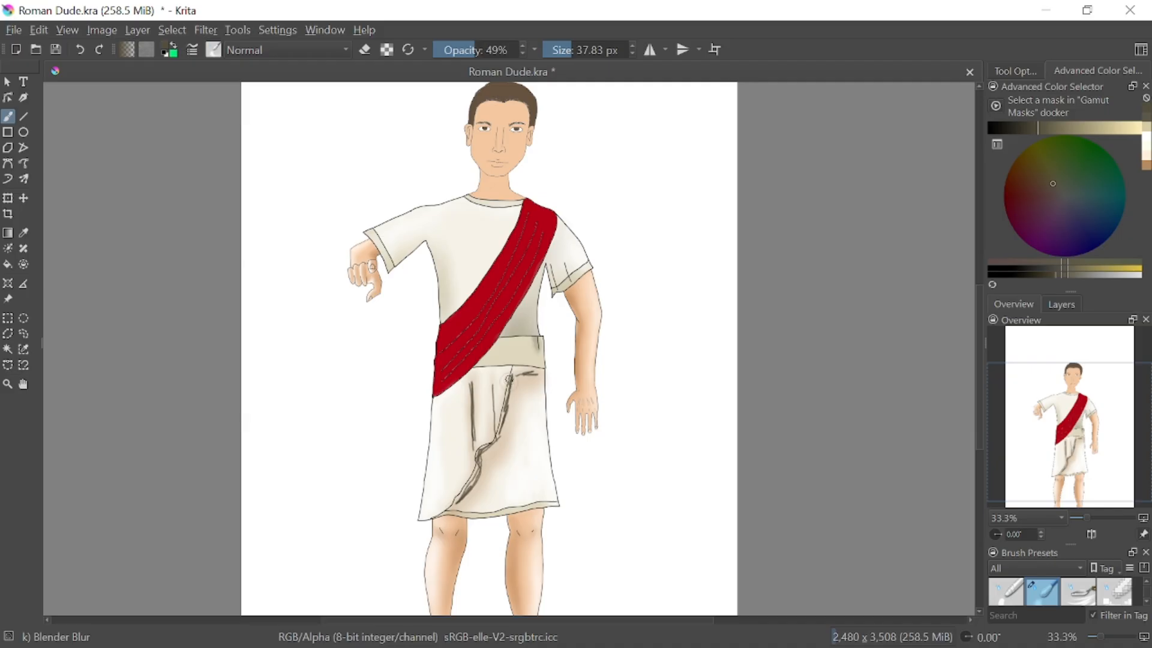
pyautogui.moveTo(511, 372); pyautogui.dragTo(504, 432)
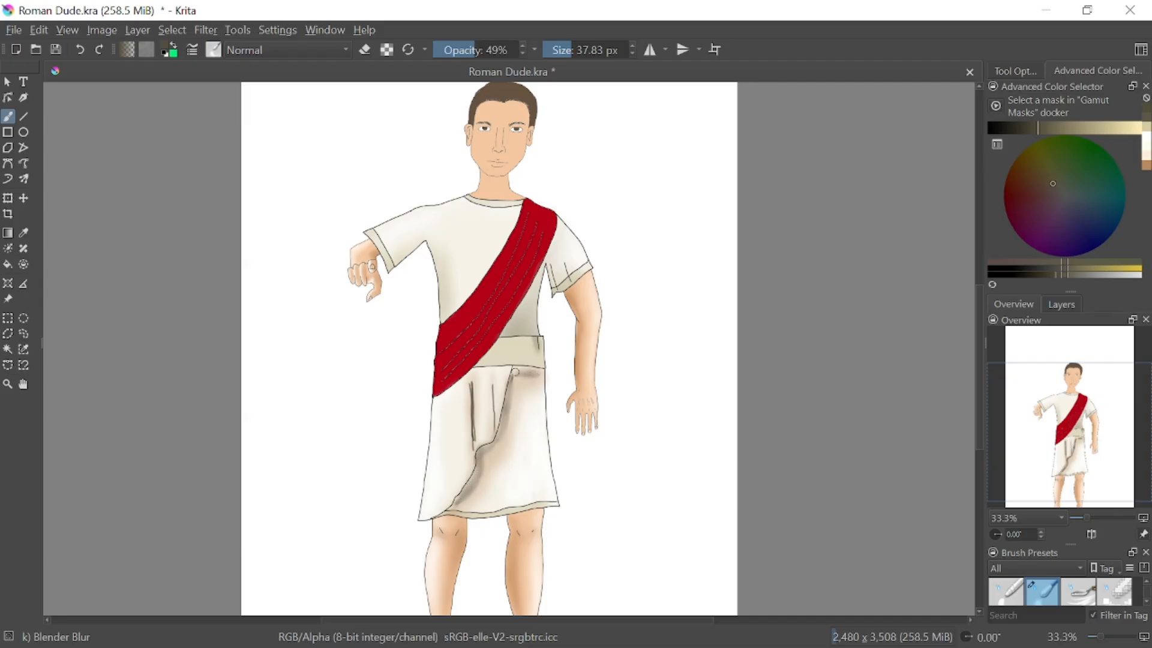
pyautogui.moveTo(494, 427)
pyautogui.mouseDown()
pyautogui.moveTo(492, 376)
pyautogui.moveTo(470, 401)
pyautogui.moveTo(469, 434)
pyautogui.moveTo(478, 384)
pyautogui.mouseUp()
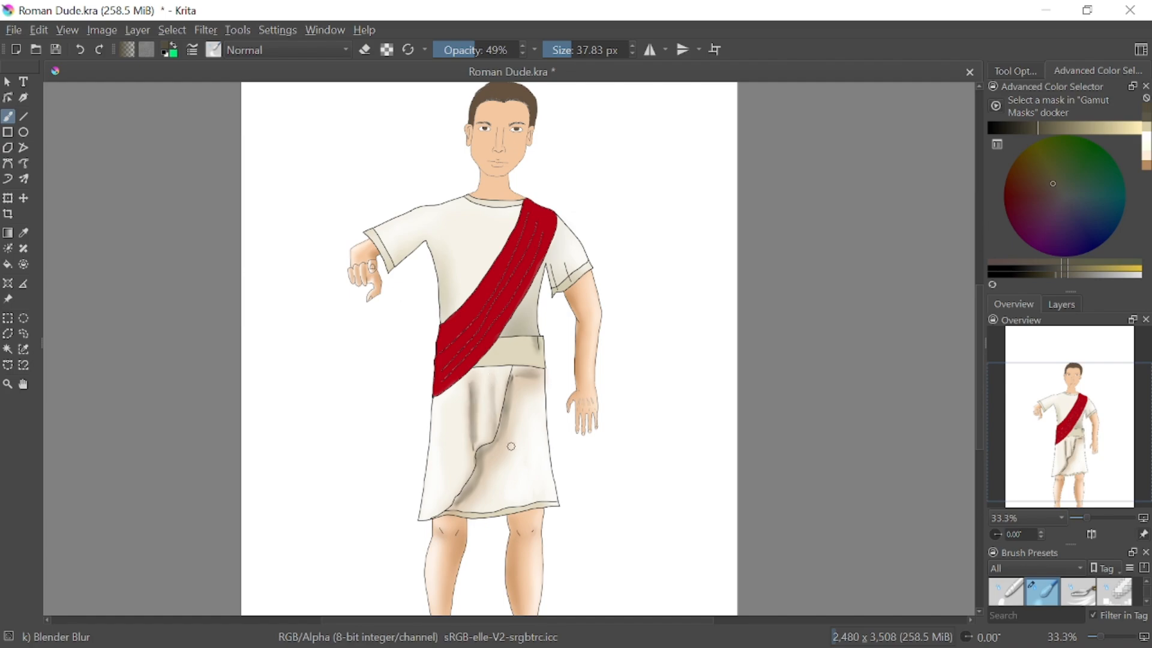
pyautogui.moveTo(550, 52); pyautogui.dragTo(605, 50)
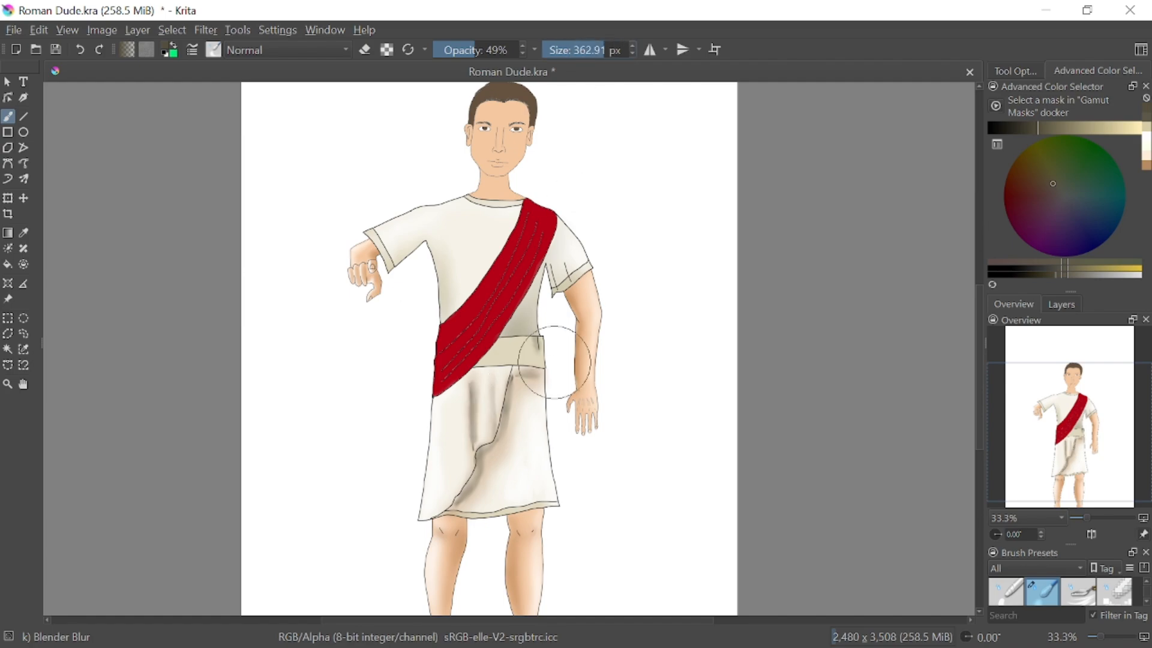
pyautogui.moveTo(518, 394)
pyautogui.mouseDown()
pyautogui.moveTo(504, 460)
pyautogui.moveTo(467, 491)
pyautogui.moveTo(477, 430)
pyautogui.moveTo(504, 453)
pyautogui.mouseUp()
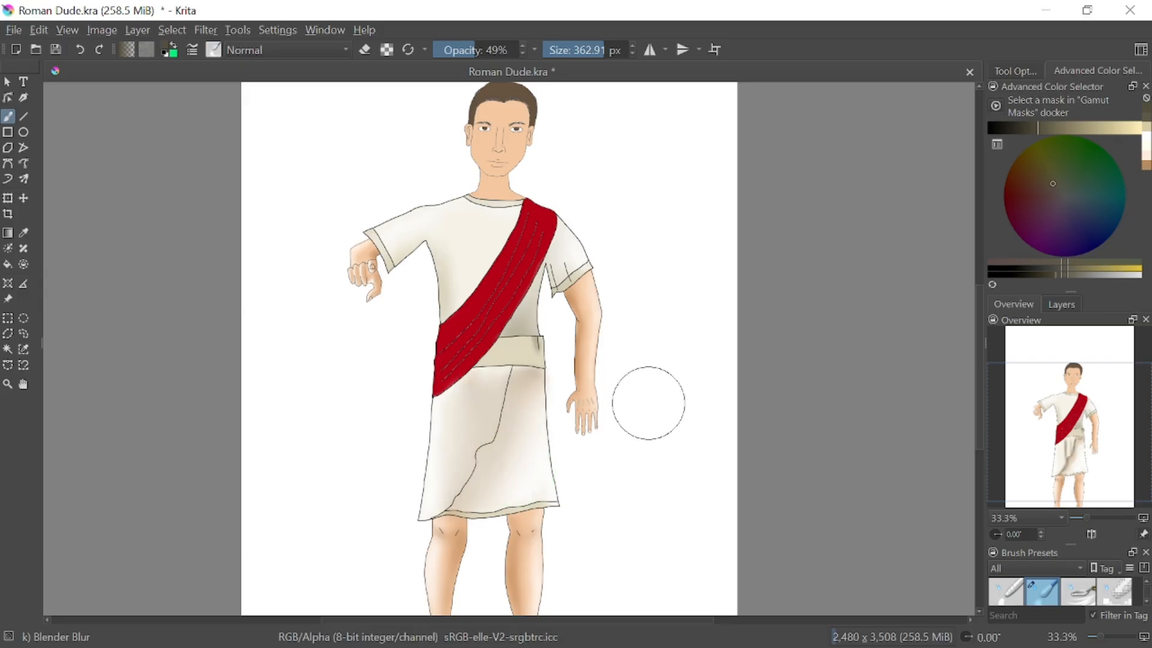
pyautogui.click(81, 49)
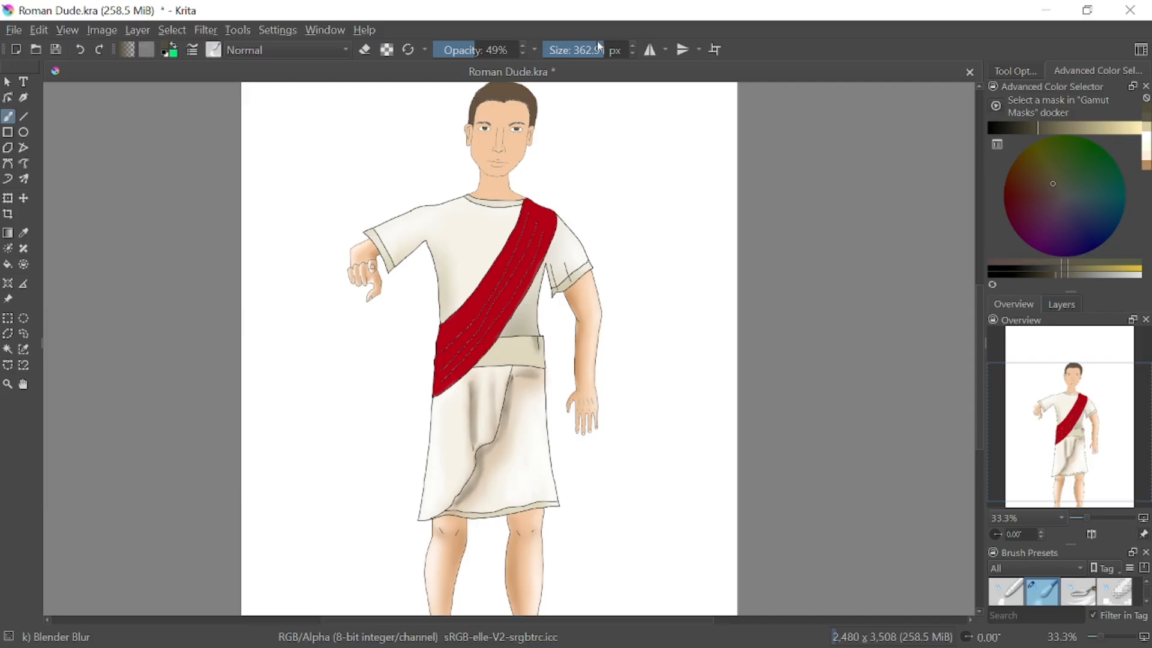
# Blend the skirt's fold shadows outward using Blender Blur at 26% opacity and a size of 168.61 px
pyautogui.moveTo(599, 46); pyautogui.dragTo(587, 48)
pyautogui.click(483, 43)
pyautogui.moveTo(483, 43); pyautogui.dragTo(454, 45)
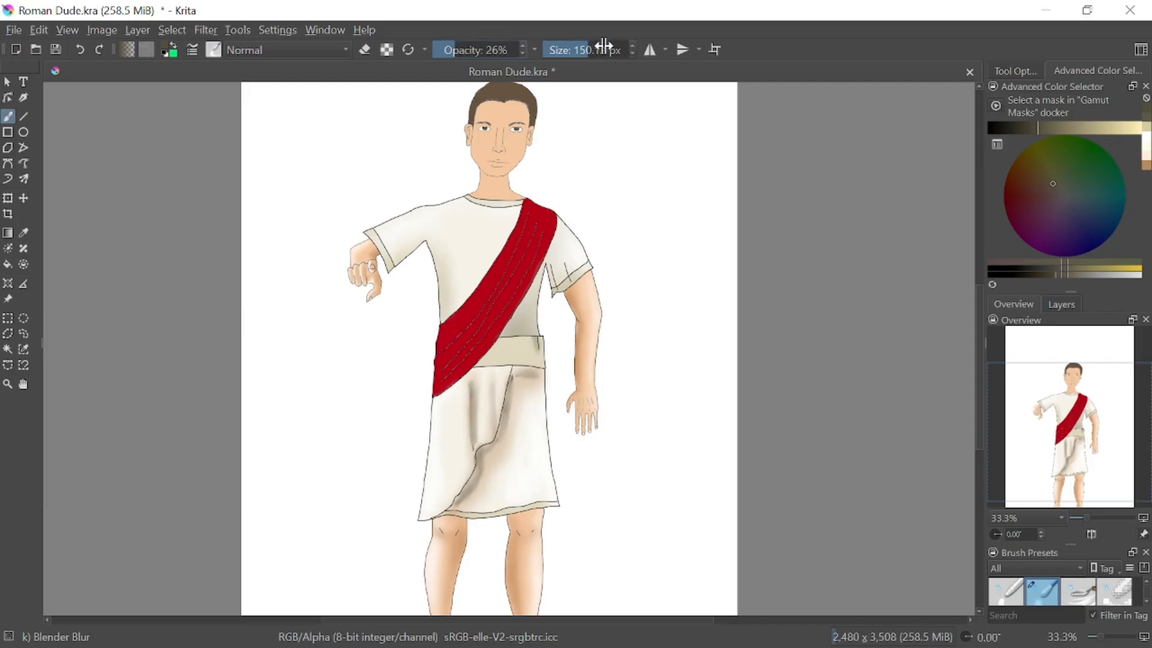
pyautogui.moveTo(603, 47); pyautogui.dragTo(591, 48)
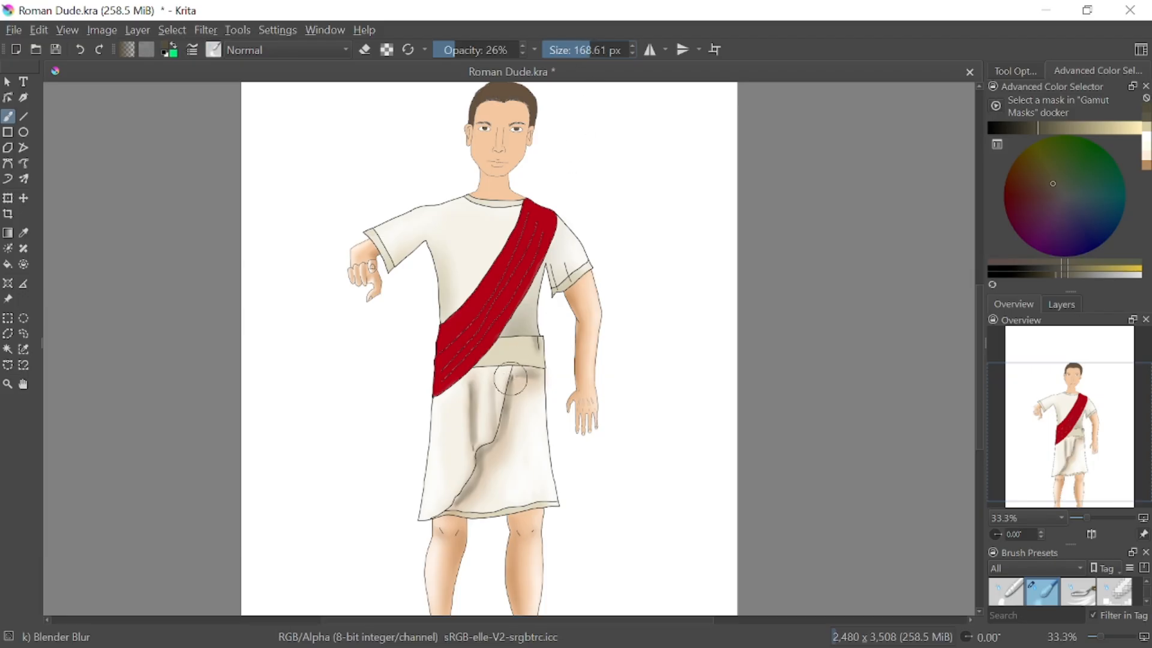
pyautogui.moveTo(511, 378); pyautogui.dragTo(499, 518)
pyautogui.moveTo(484, 385); pyautogui.dragTo(485, 544)
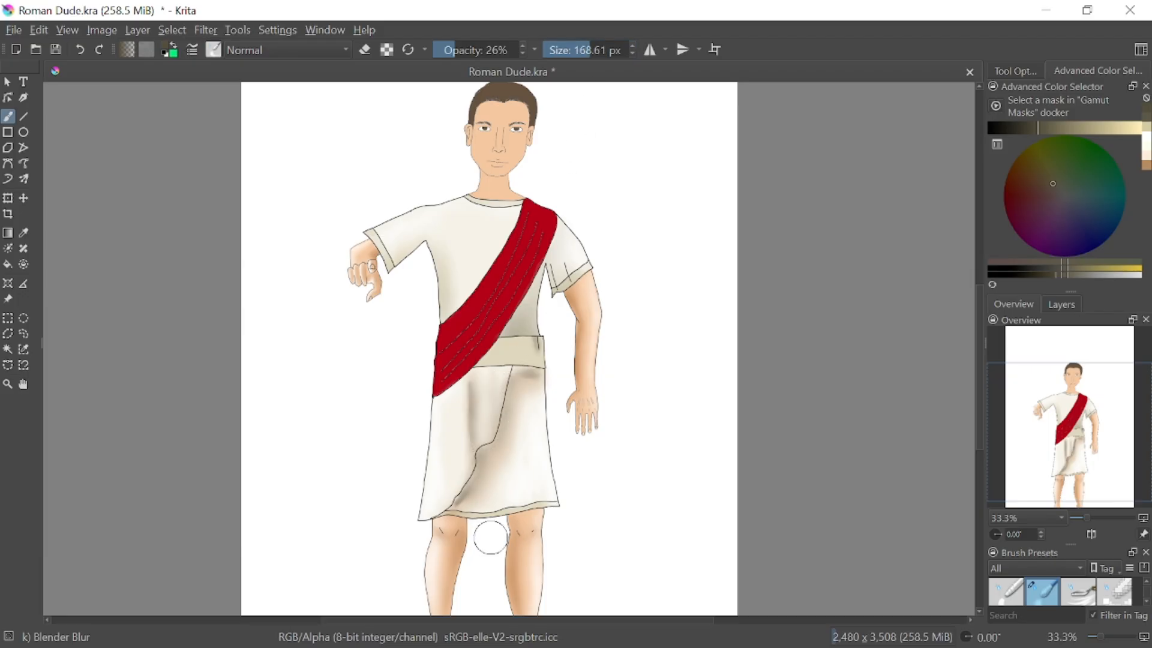
pyautogui.moveTo(474, 387); pyautogui.dragTo(474, 534)
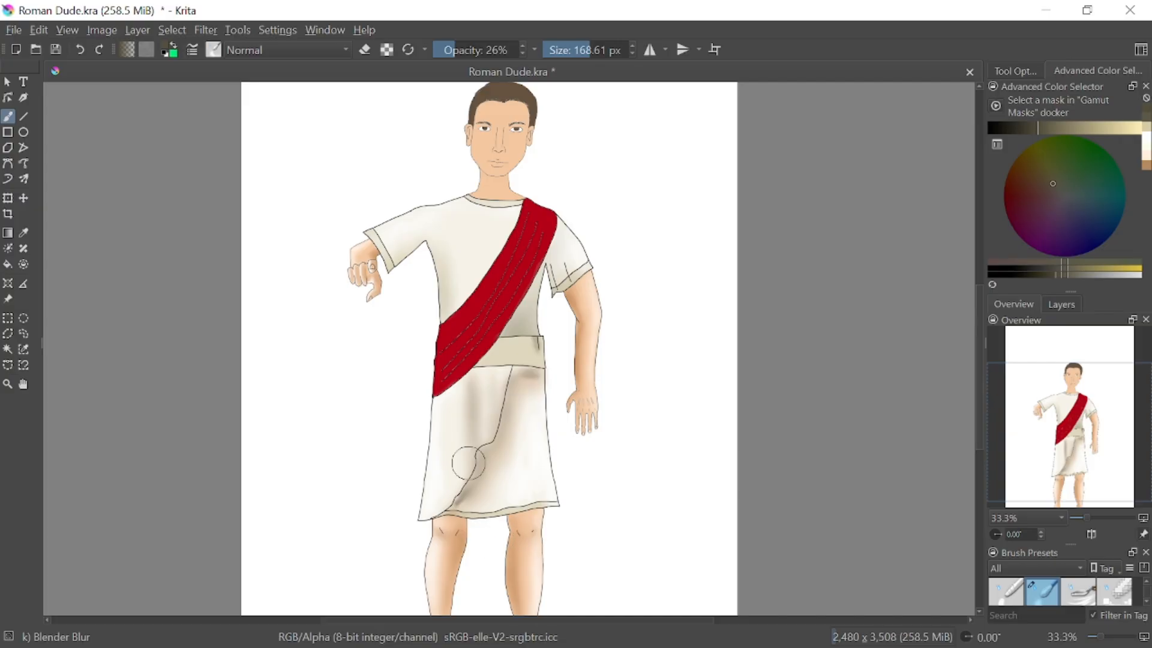
pyautogui.moveTo(469, 466); pyautogui.dragTo(459, 560)
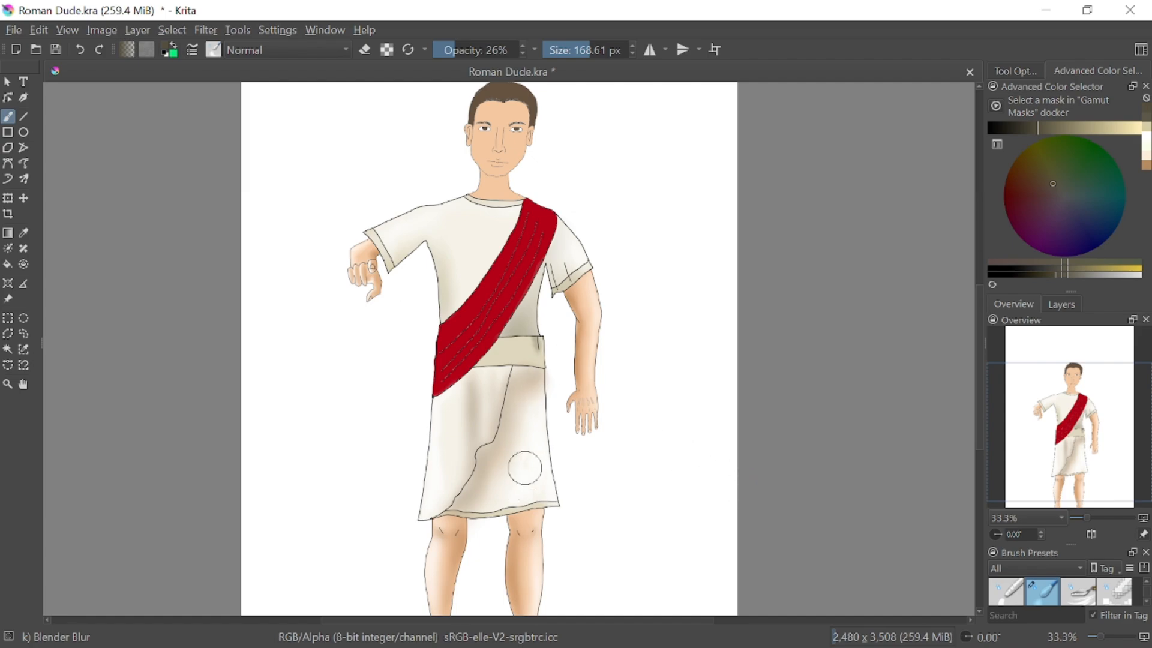
pyautogui.rightClick(501, 477)
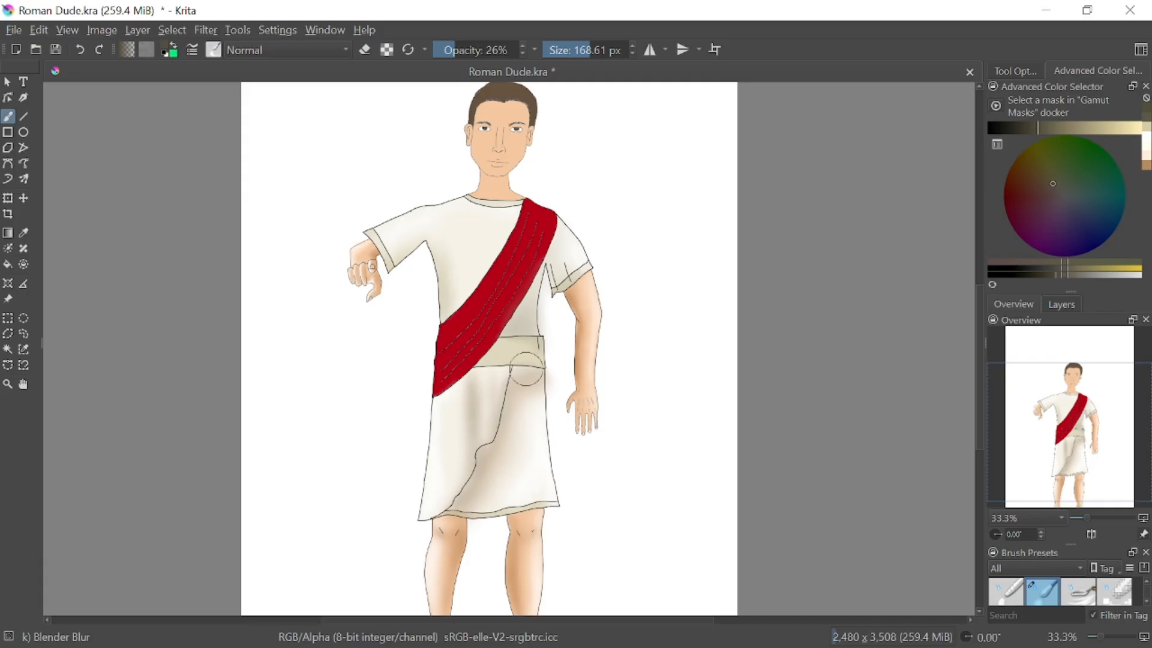
# Erase the shading spilled outside the belt and skirt edge beside the hanging hand, using Eraser Circle at 56.91 px
pyautogui.moveTo(1094, 518); pyautogui.dragTo(1104, 518)
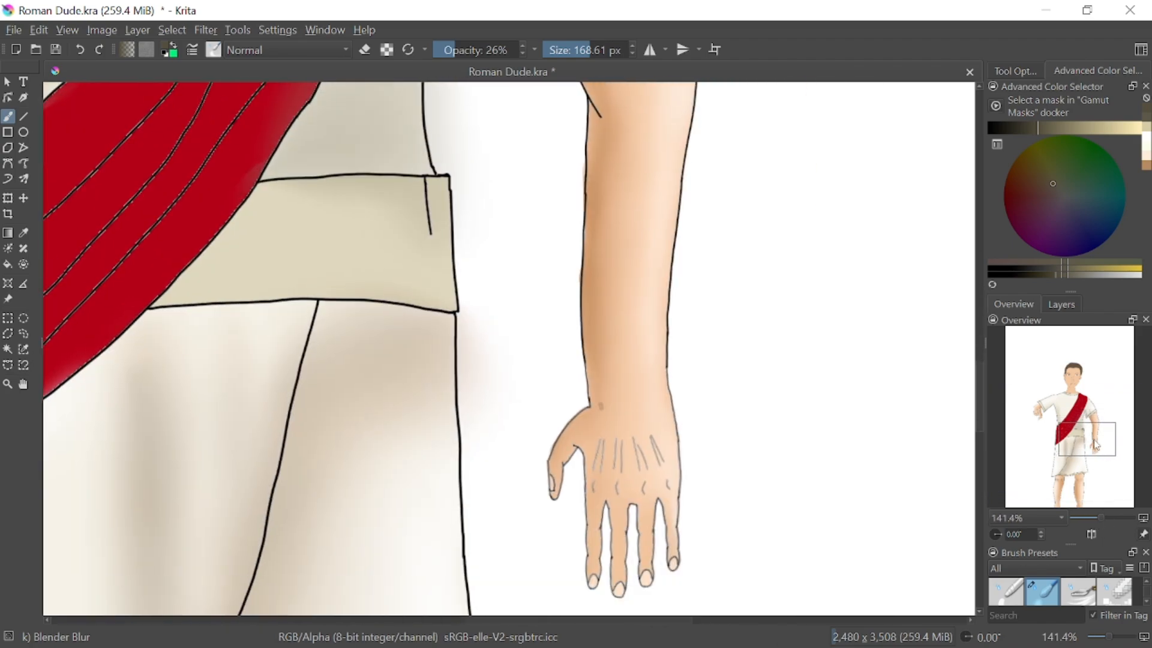
pyautogui.click(1096, 445)
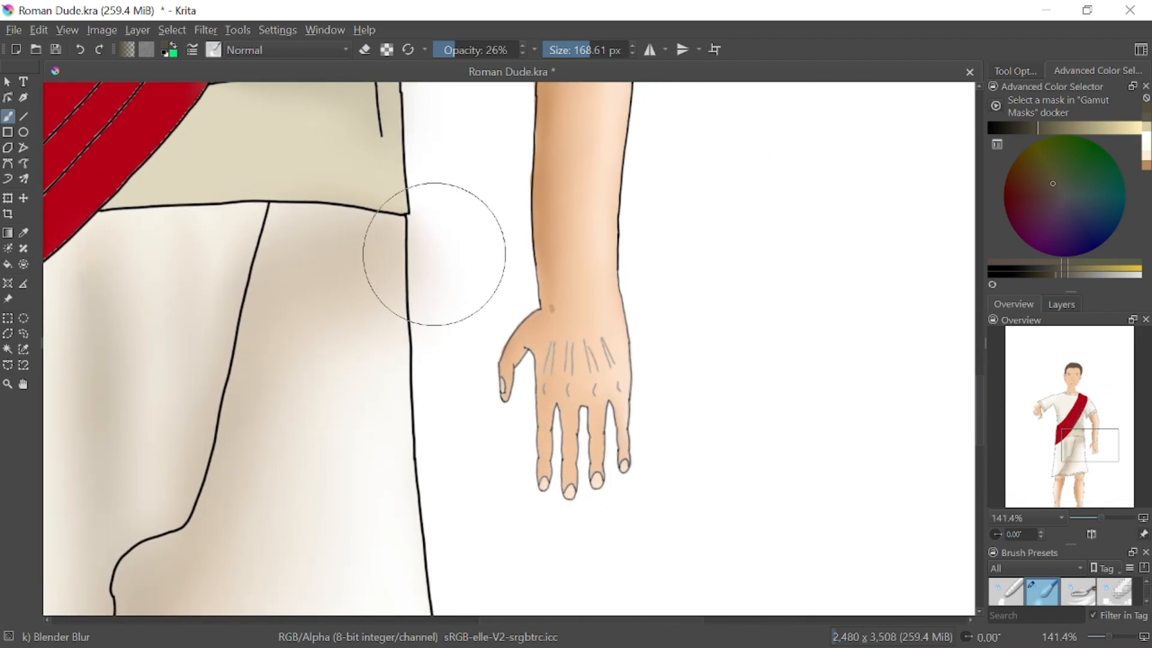
pyautogui.moveTo(468, 264)
pyautogui.mouseDown()
pyautogui.moveTo(451, 223)
pyautogui.moveTo(497, 264)
pyautogui.moveTo(487, 301)
pyautogui.mouseUp()
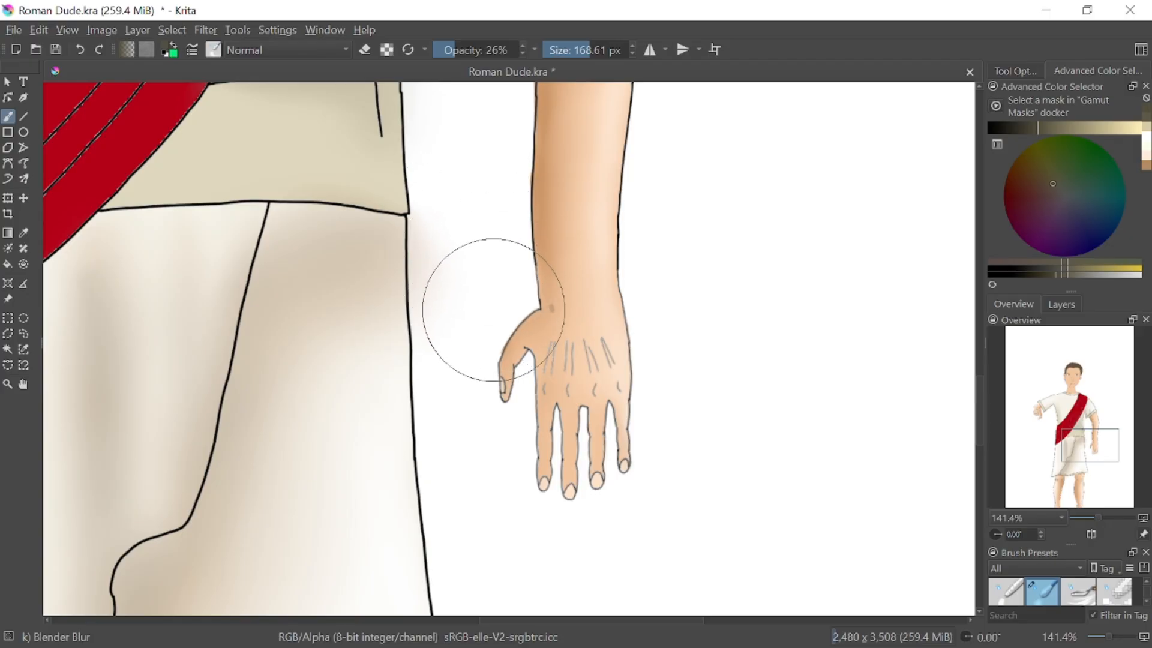
pyautogui.rightClick(491, 305)
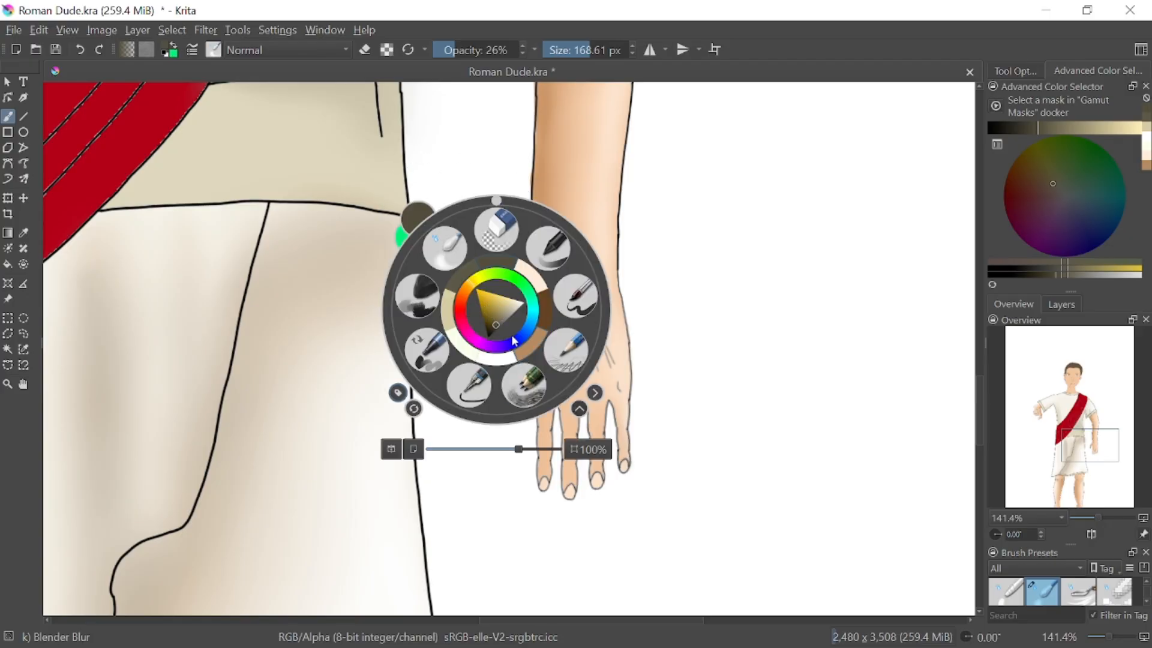
pyautogui.click(497, 228)
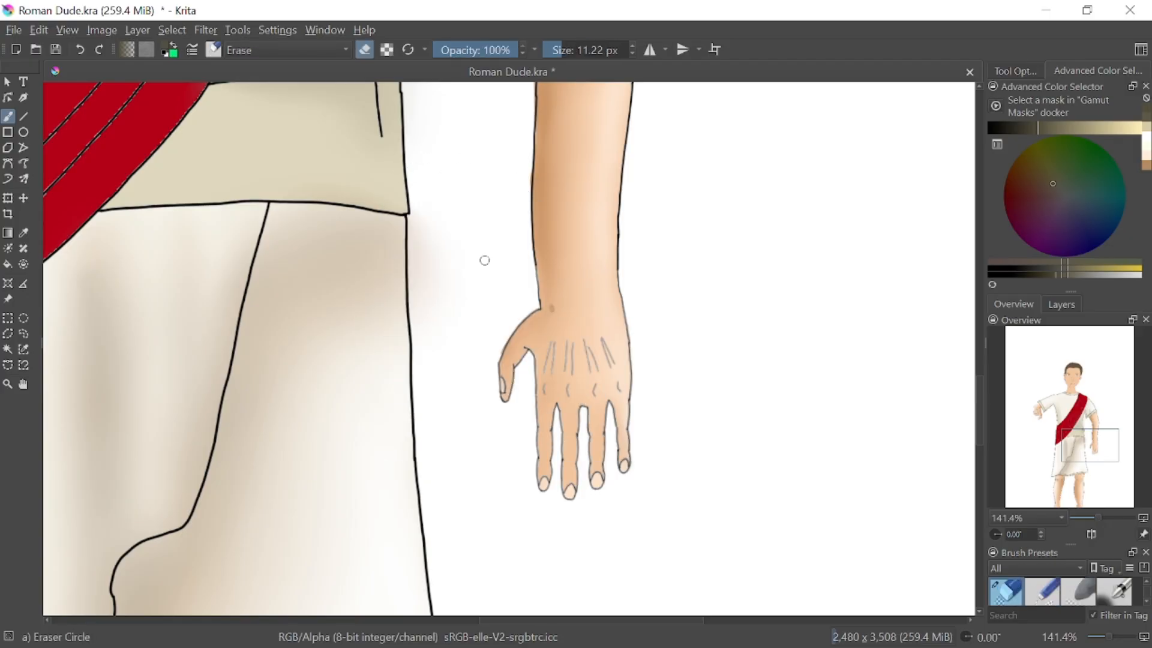
pyautogui.click(575, 50)
pyautogui.moveTo(485, 275)
pyautogui.mouseDown()
pyautogui.moveTo(459, 318)
pyautogui.moveTo(453, 171)
pyautogui.moveTo(433, 97)
pyautogui.moveTo(430, 325)
pyautogui.moveTo(441, 267)
pyautogui.moveTo(452, 369)
pyautogui.mouseUp()
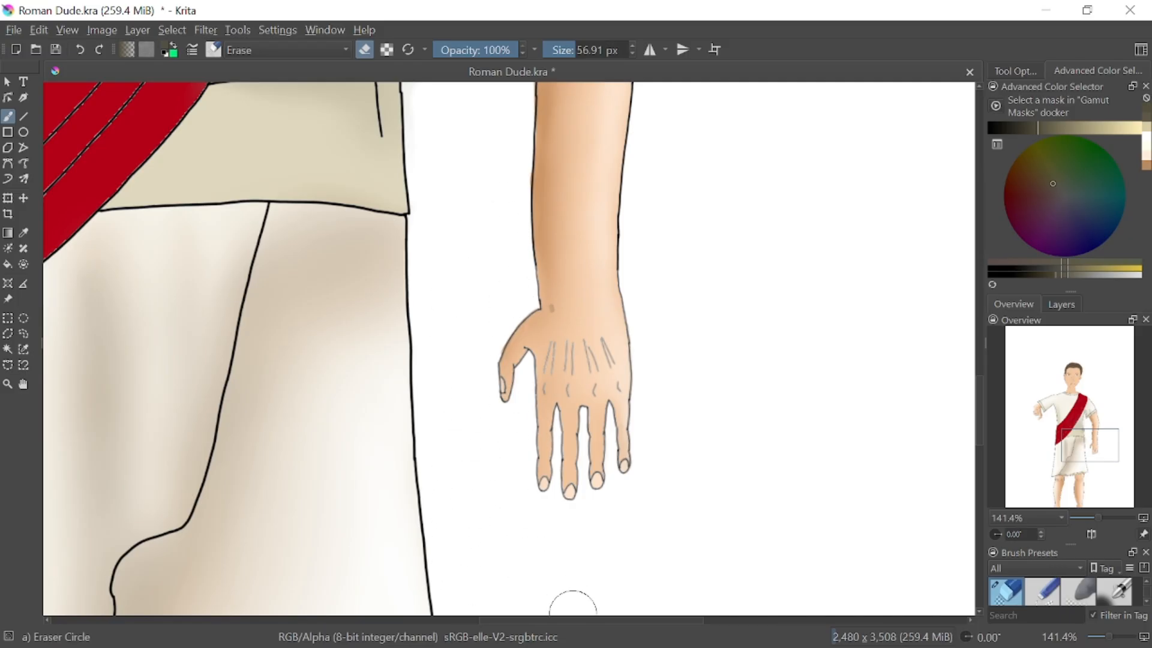
# Erase the shading spilled below the skirt's hem, between and beside the legs
pyautogui.moveTo(1089, 451); pyautogui.dragTo(1093, 467)
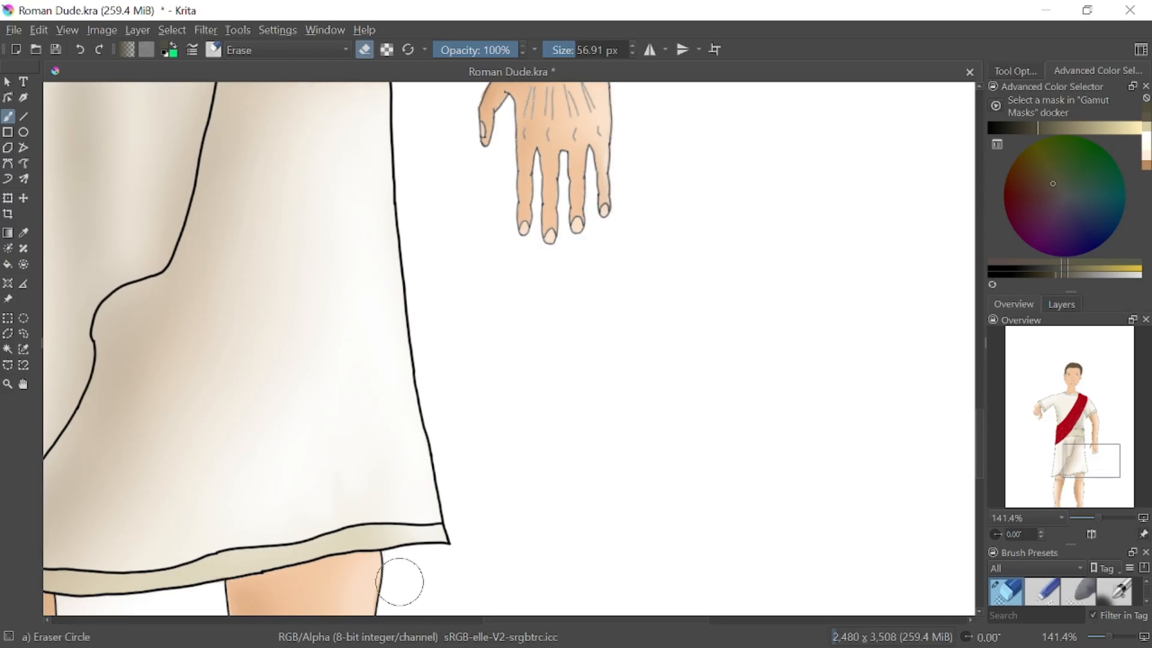
pyautogui.moveTo(1079, 471)
pyautogui.mouseDown()
pyautogui.moveTo(1066, 467)
pyautogui.moveTo(1084, 446)
pyautogui.moveTo(1084, 465)
pyautogui.moveTo(1074, 462)
pyautogui.mouseUp()
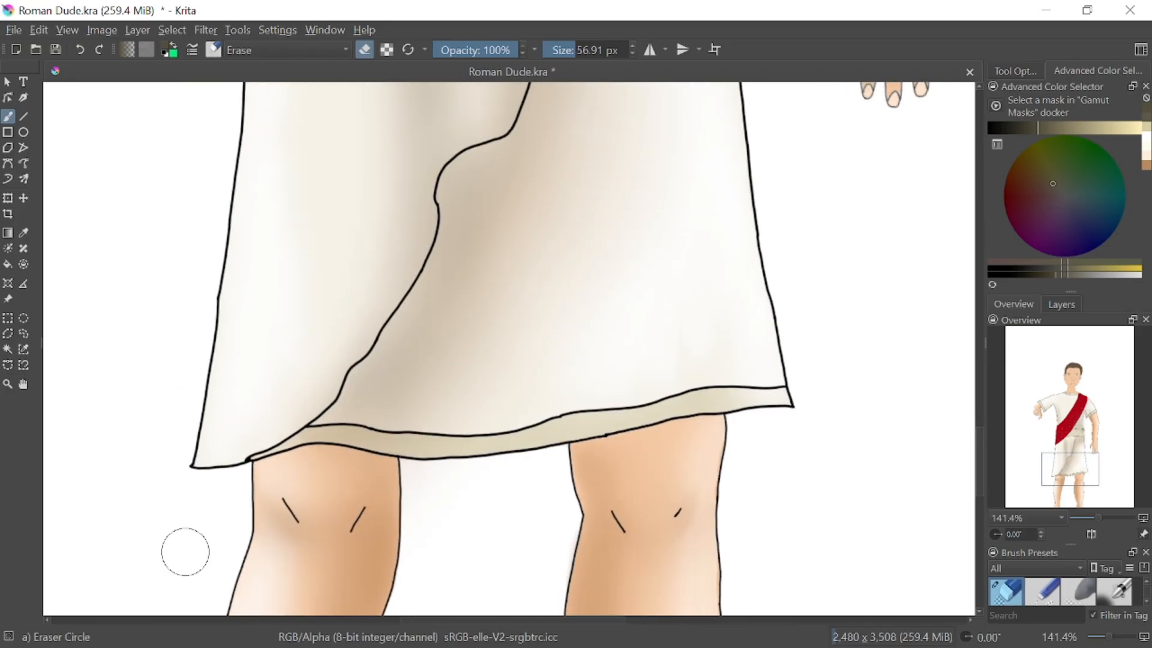
pyautogui.moveTo(180, 502); pyautogui.dragTo(287, 479)
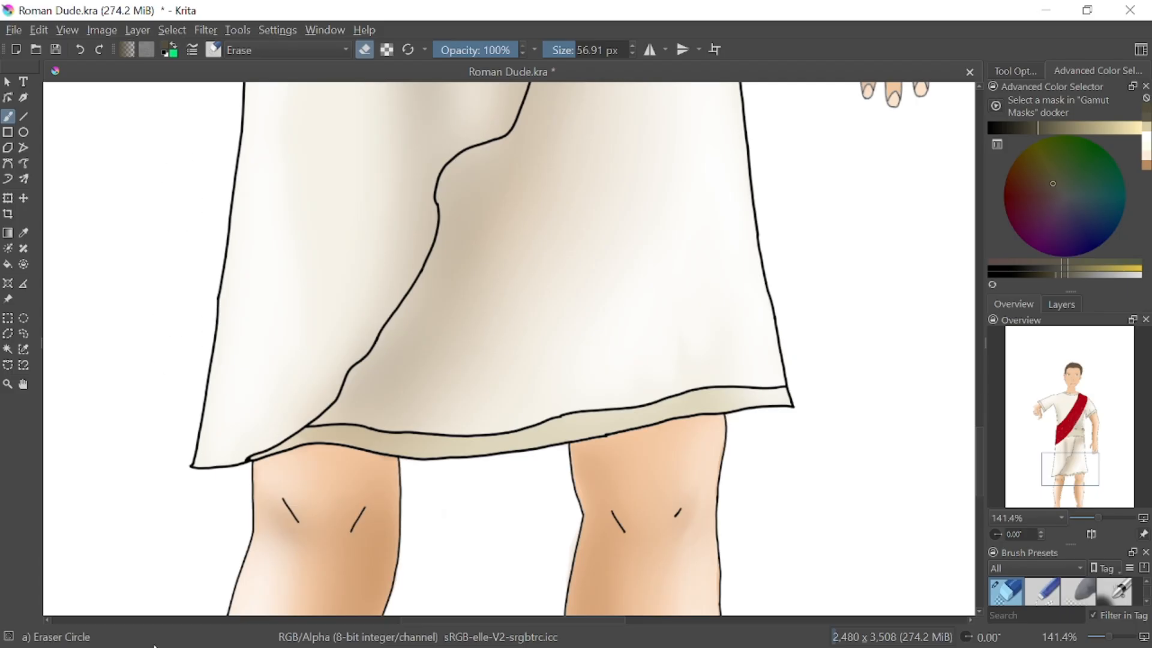
# Erase the shading spilled outside the tunic's side, between the waist and the hanging arm
pyautogui.moveTo(1061, 477)
pyautogui.mouseDown()
pyautogui.moveTo(1071, 400)
pyautogui.moveTo(1045, 422)
pyautogui.moveTo(1092, 391)
pyautogui.moveTo(1075, 369)
pyautogui.moveTo(1078, 385)
pyautogui.mouseUp()
pyautogui.moveTo(1096, 516); pyautogui.dragTo(1089, 516)
pyautogui.moveTo(1079, 429); pyautogui.dragTo(1078, 470)
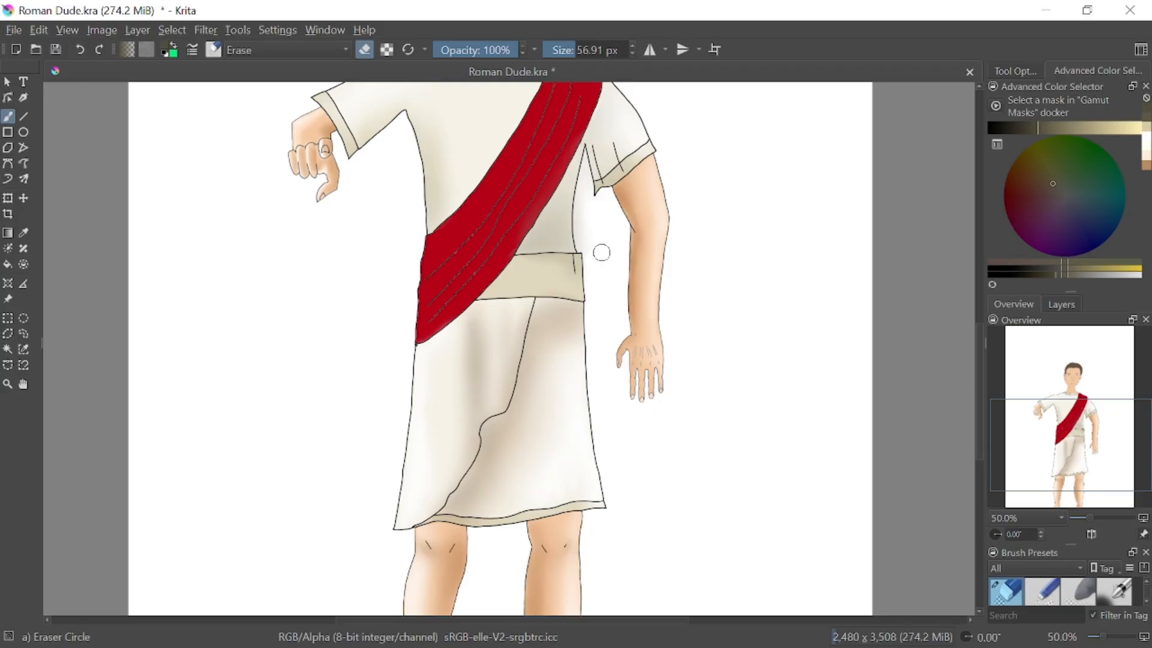
pyautogui.rightClick(622, 230)
pyautogui.moveTo(582, 222)
pyautogui.mouseDown()
pyautogui.moveTo(600, 316)
pyautogui.moveTo(585, 203)
pyautogui.mouseUp()
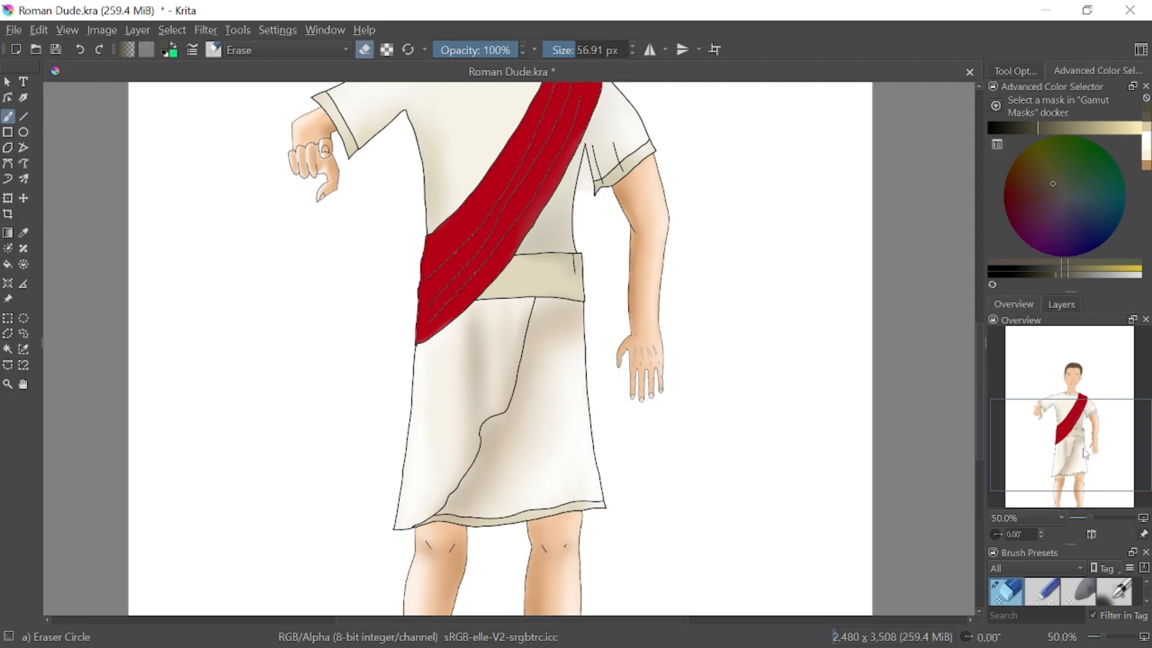
# Erase the remaining shading in the narrow gap between the torso and the hanging arm's sleeve with a 6.02 px eraser
pyautogui.moveTo(1075, 446); pyautogui.dragTo(1089, 426)
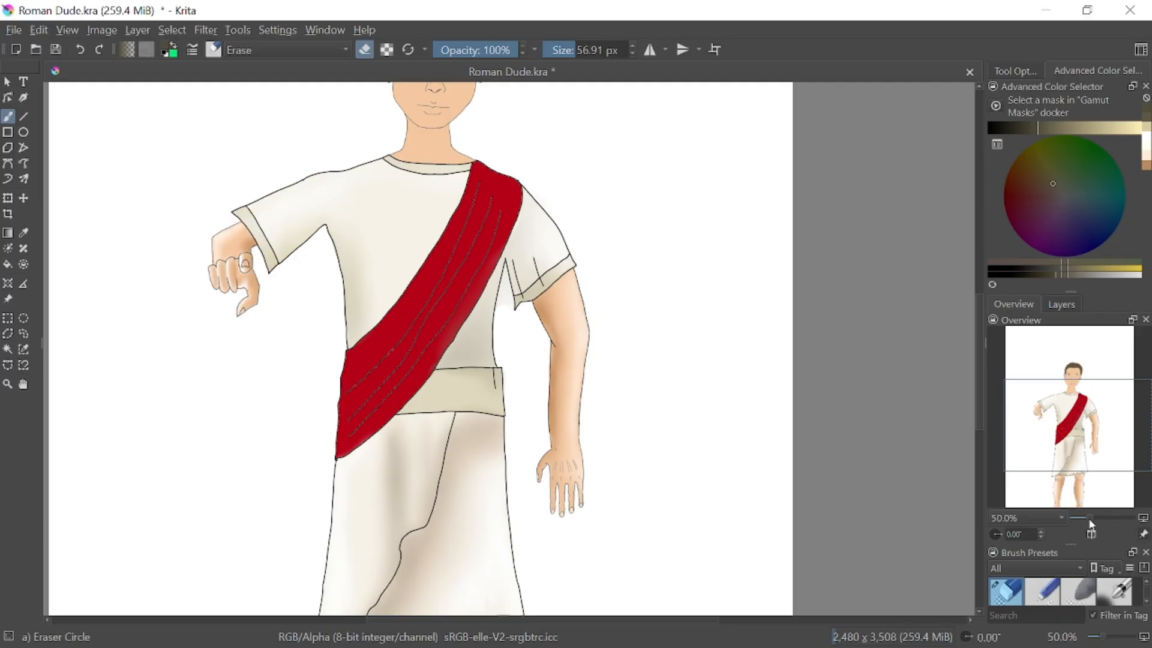
pyautogui.moveTo(1090, 520); pyautogui.dragTo(1104, 517)
pyautogui.moveTo(1086, 438); pyautogui.dragTo(1080, 413)
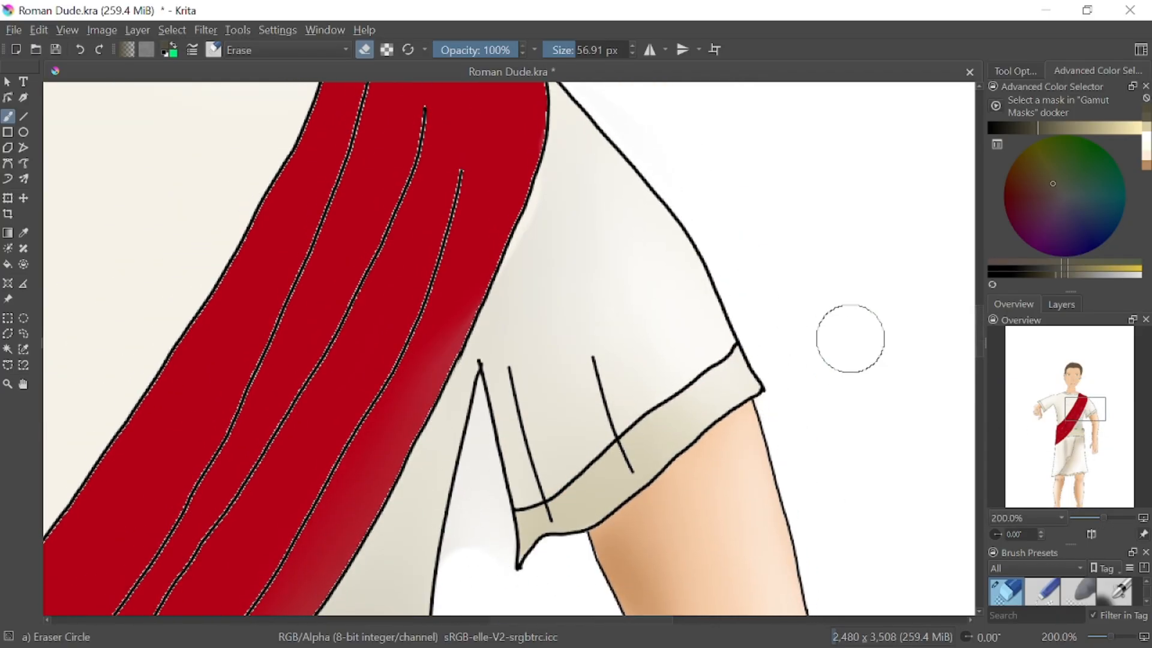
pyautogui.rightClick(837, 339)
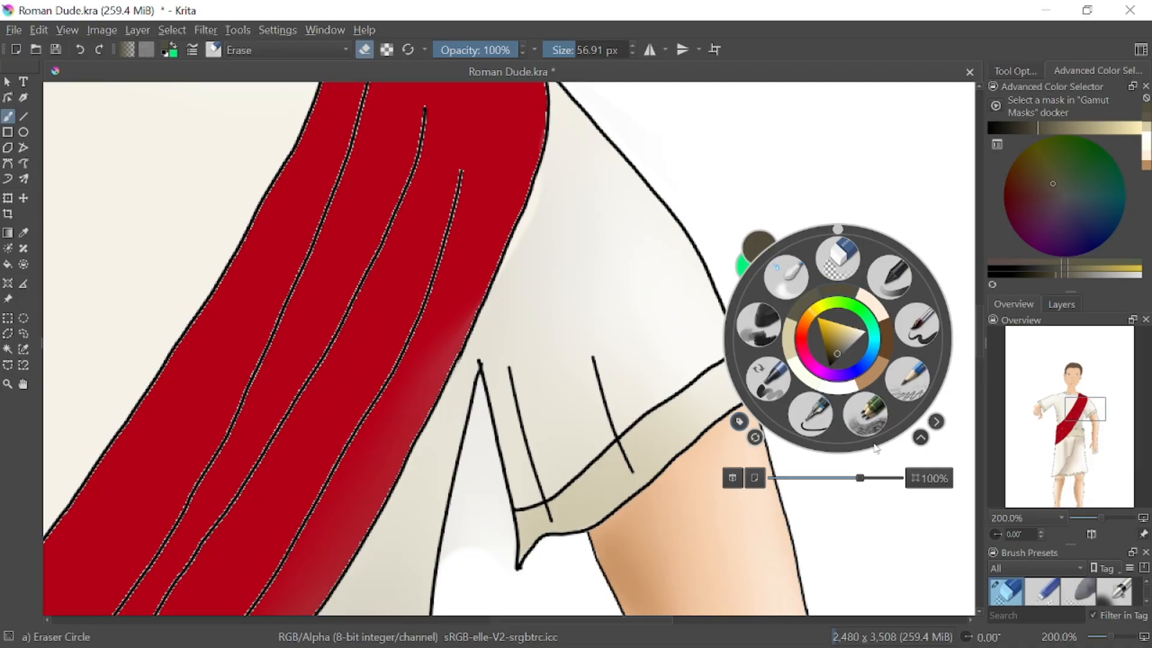
pyautogui.click(877, 503)
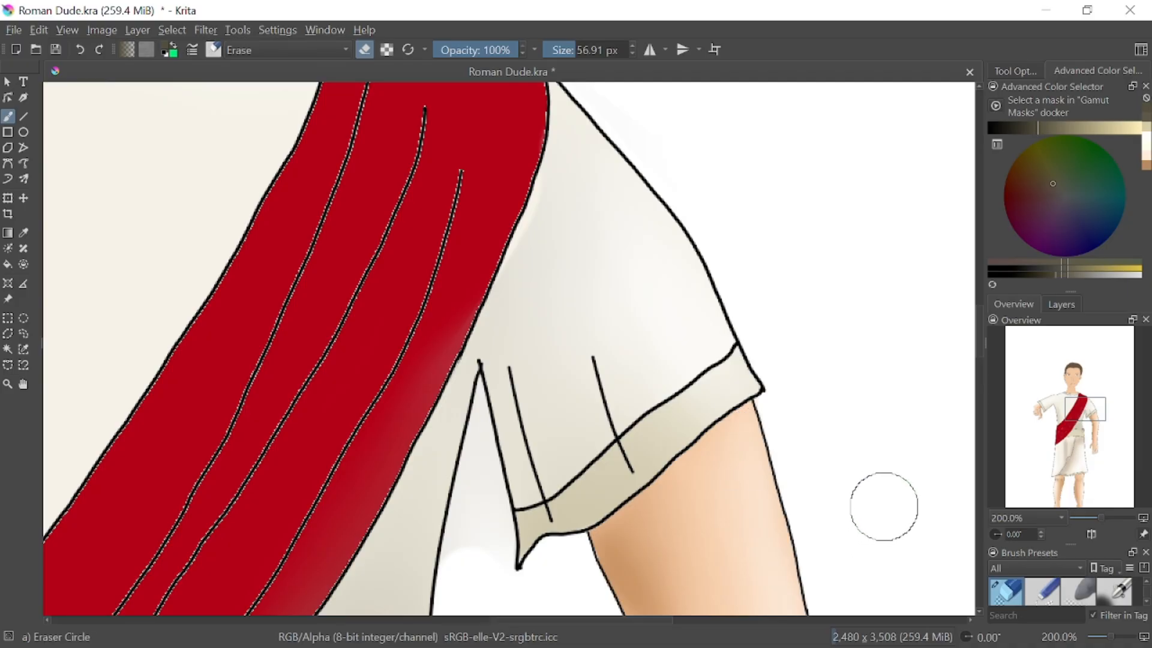
pyautogui.click(564, 46)
pyautogui.moveTo(564, 46); pyautogui.dragTo(557, 46)
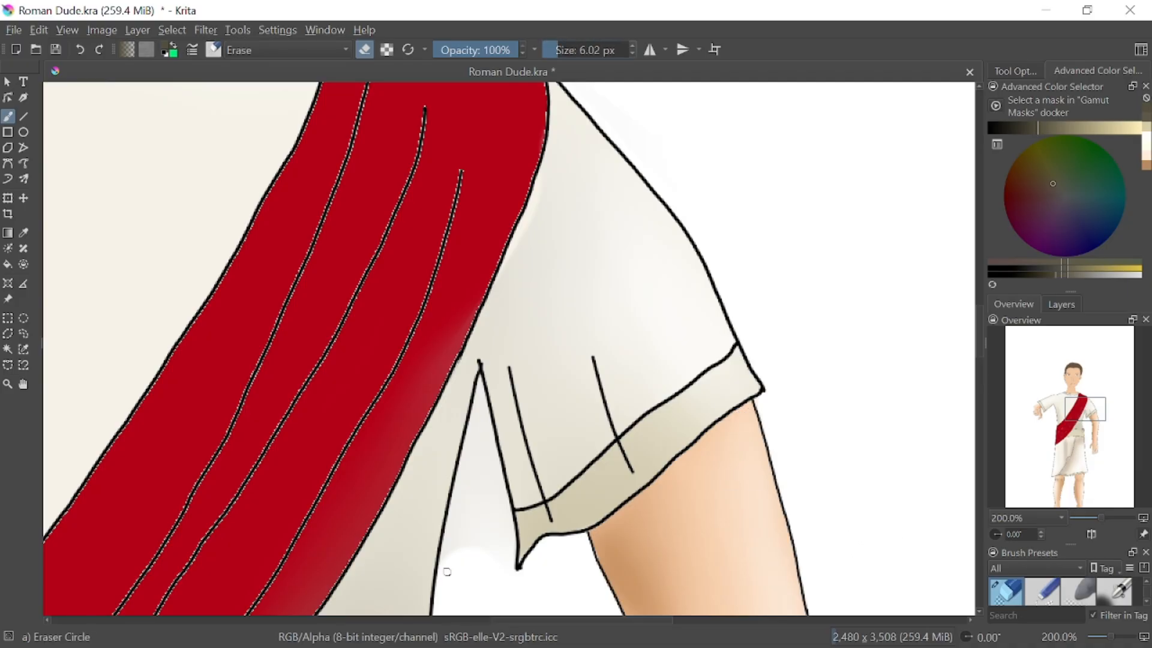
pyautogui.moveTo(442, 571)
pyautogui.mouseDown()
pyautogui.moveTo(453, 526)
pyautogui.moveTo(450, 567)
pyautogui.moveTo(471, 559)
pyautogui.moveTo(476, 535)
pyautogui.moveTo(479, 548)
pyautogui.moveTo(486, 487)
pyautogui.moveTo(513, 568)
pyautogui.moveTo(491, 458)
pyautogui.moveTo(497, 509)
pyautogui.moveTo(484, 500)
pyautogui.moveTo(475, 430)
pyautogui.moveTo(455, 517)
pyautogui.moveTo(480, 401)
pyautogui.moveTo(509, 553)
pyautogui.mouseUp()
pyautogui.moveTo(478, 419); pyautogui.dragTo(480, 379)
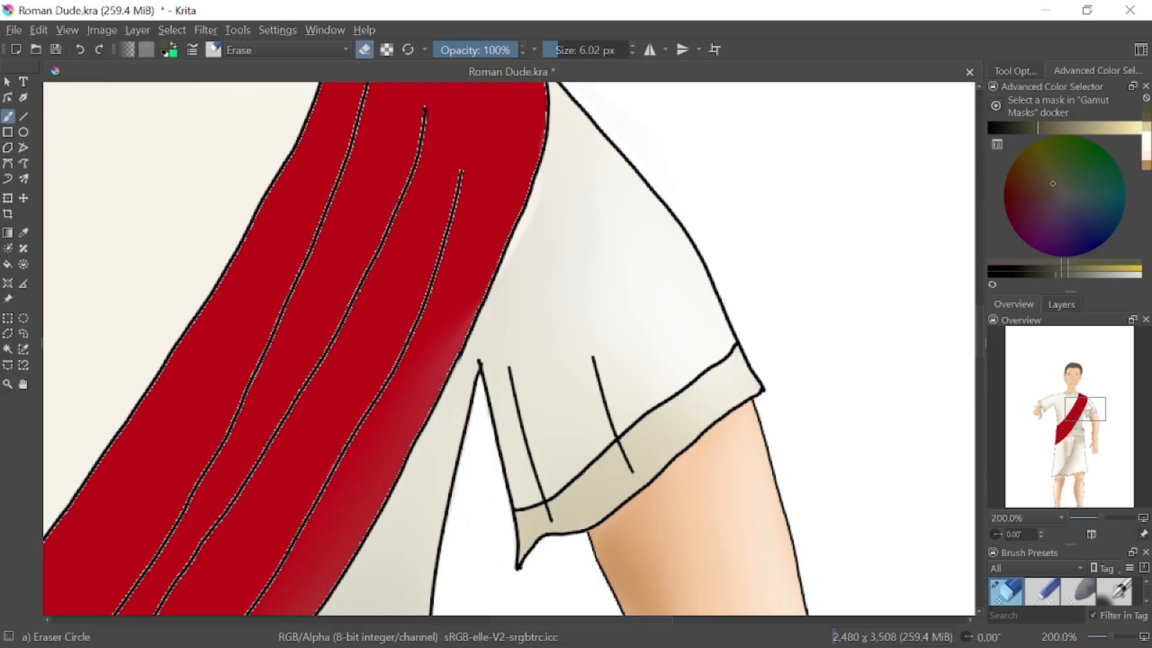
# Select the whole red sash with a freehand selection traced along its outline
pyautogui.moveTo(1089, 406)
pyautogui.mouseDown()
pyautogui.moveTo(1078, 369)
pyautogui.moveTo(1086, 398)
pyautogui.mouseUp()
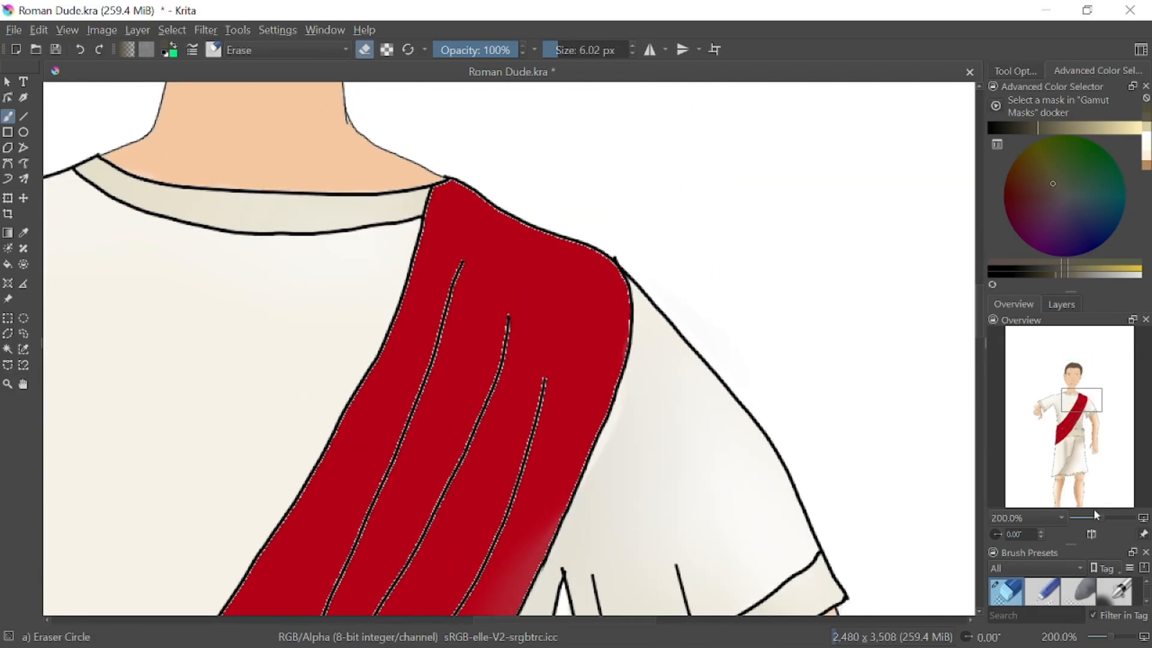
pyautogui.moveTo(1102, 513); pyautogui.dragTo(1095, 515)
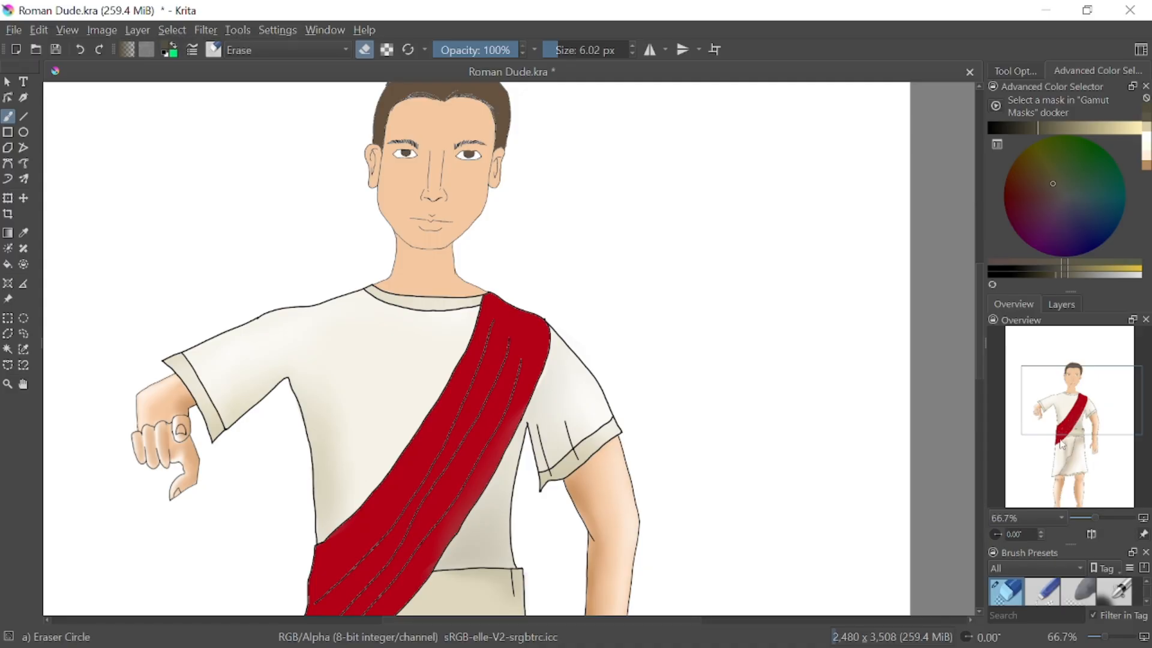
pyautogui.moveTo(1090, 403); pyautogui.dragTo(1073, 387)
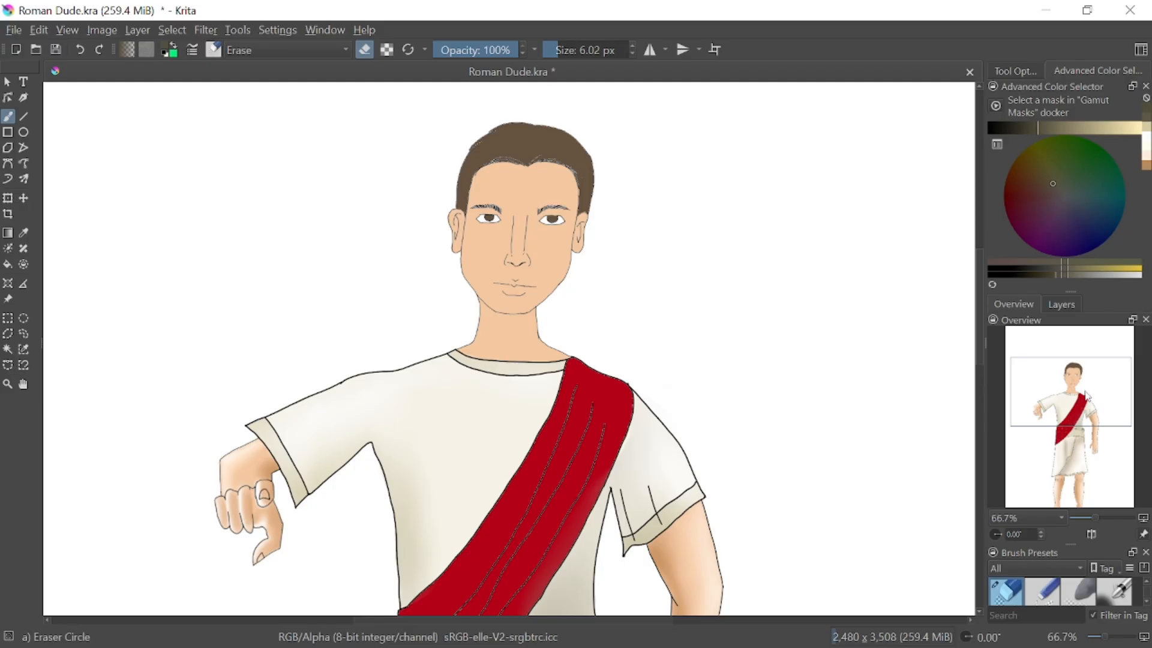
pyautogui.moveTo(1086, 396); pyautogui.dragTo(1097, 417)
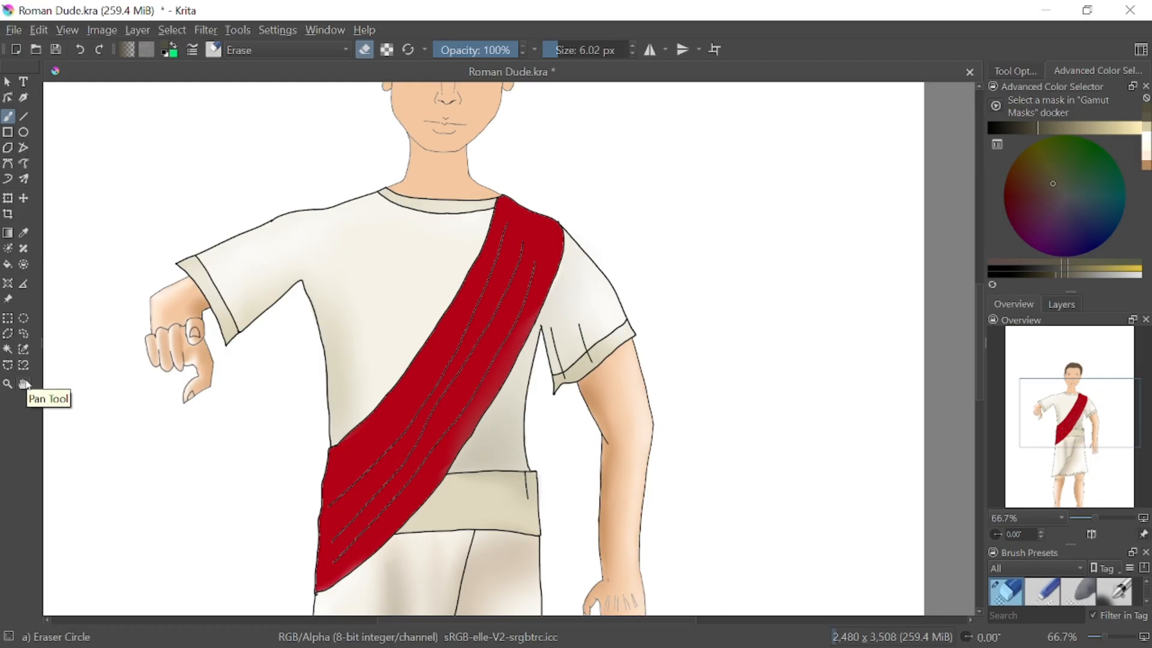
pyautogui.click(24, 334)
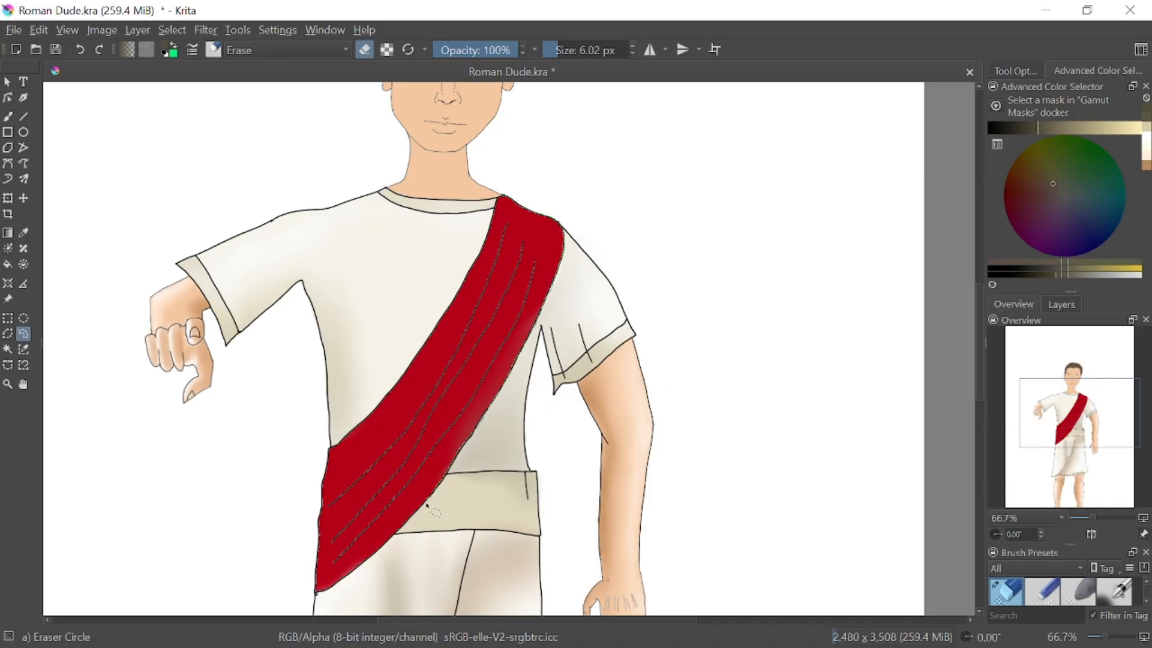
pyautogui.moveTo(406, 524)
pyautogui.mouseDown()
pyautogui.moveTo(315, 594)
pyautogui.moveTo(331, 447)
pyautogui.moveTo(406, 375)
pyautogui.moveTo(498, 224)
pyautogui.mouseUp()
pyautogui.click(11, 85)
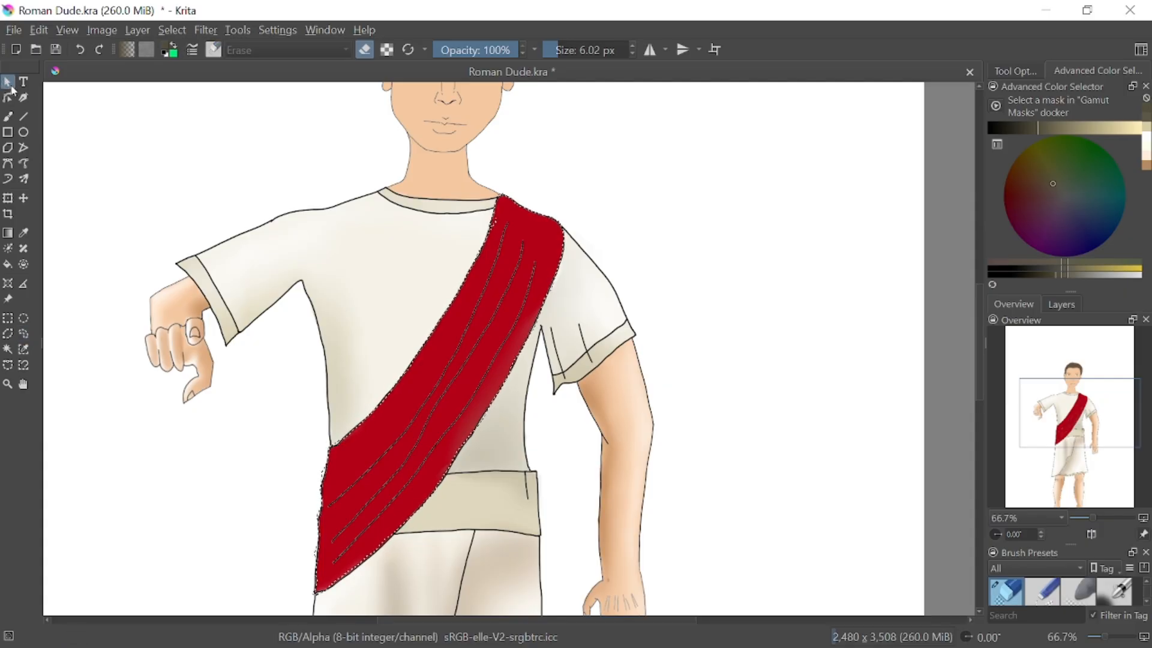
# Set up the Pencil-6 Quick Shade brush with a dark red colour for the sash shadows
pyautogui.click(8, 116)
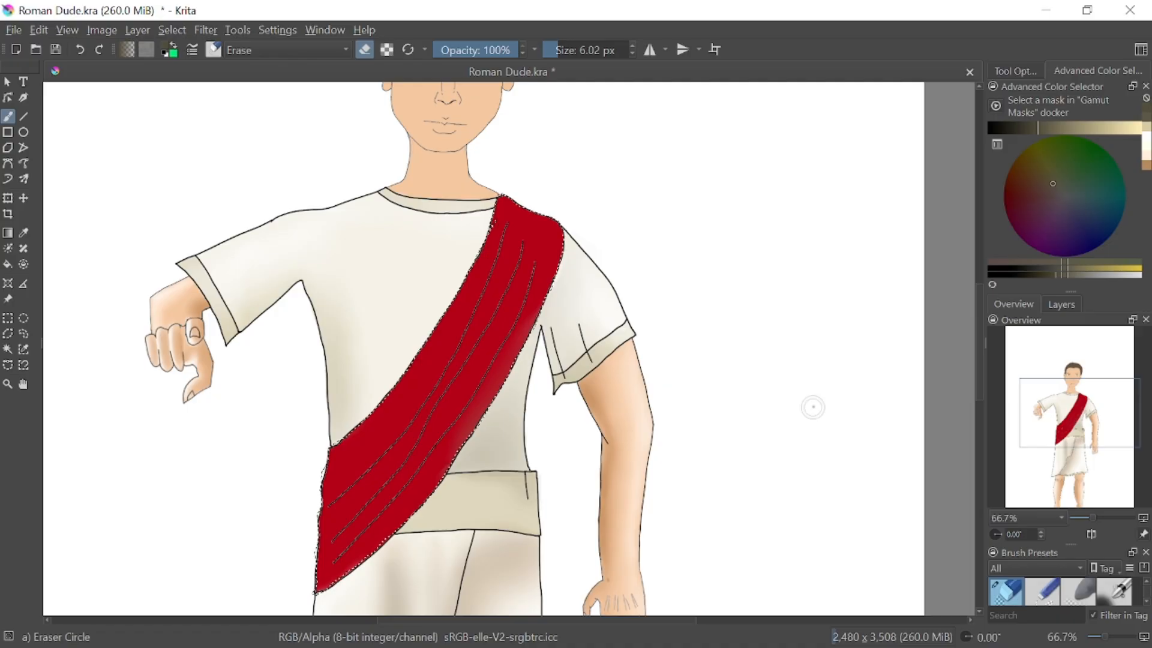
pyautogui.rightClick(813, 406)
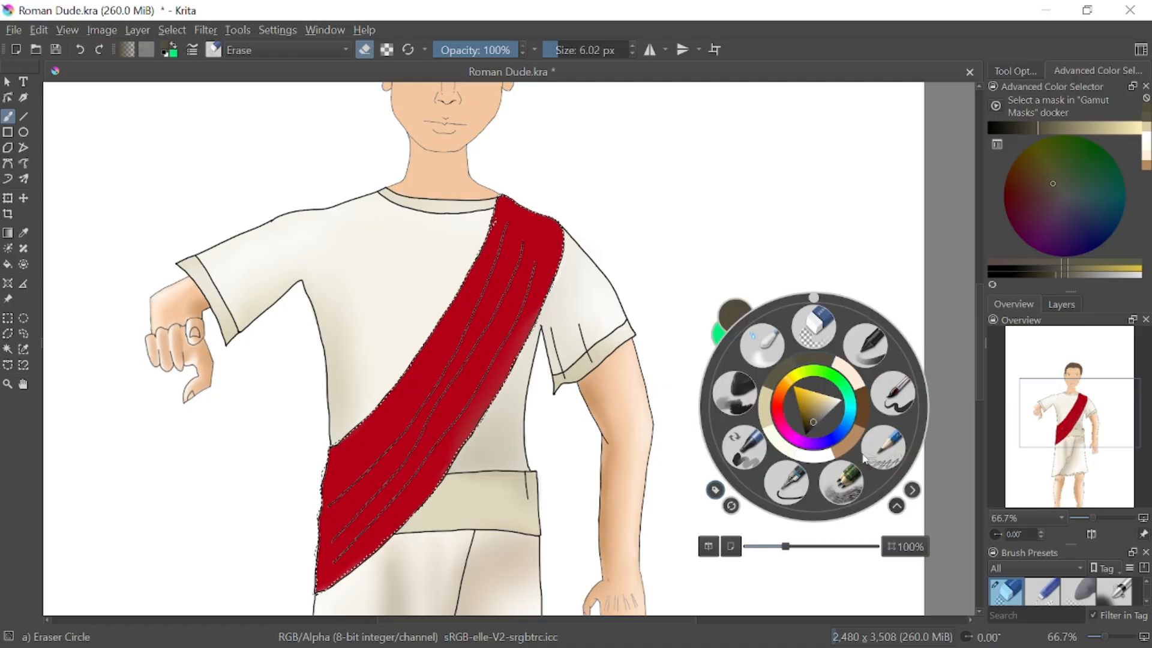
pyautogui.click(847, 467)
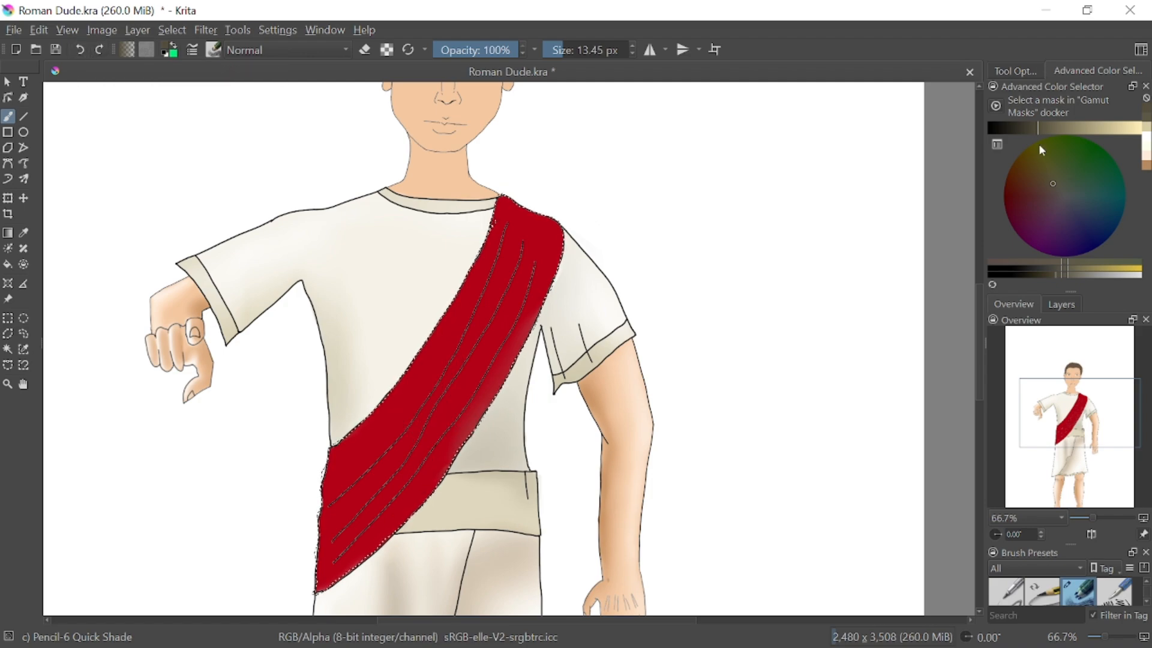
pyautogui.moveTo(1049, 183); pyautogui.dragTo(1020, 195)
pyautogui.moveTo(1036, 129); pyautogui.dragTo(1059, 127)
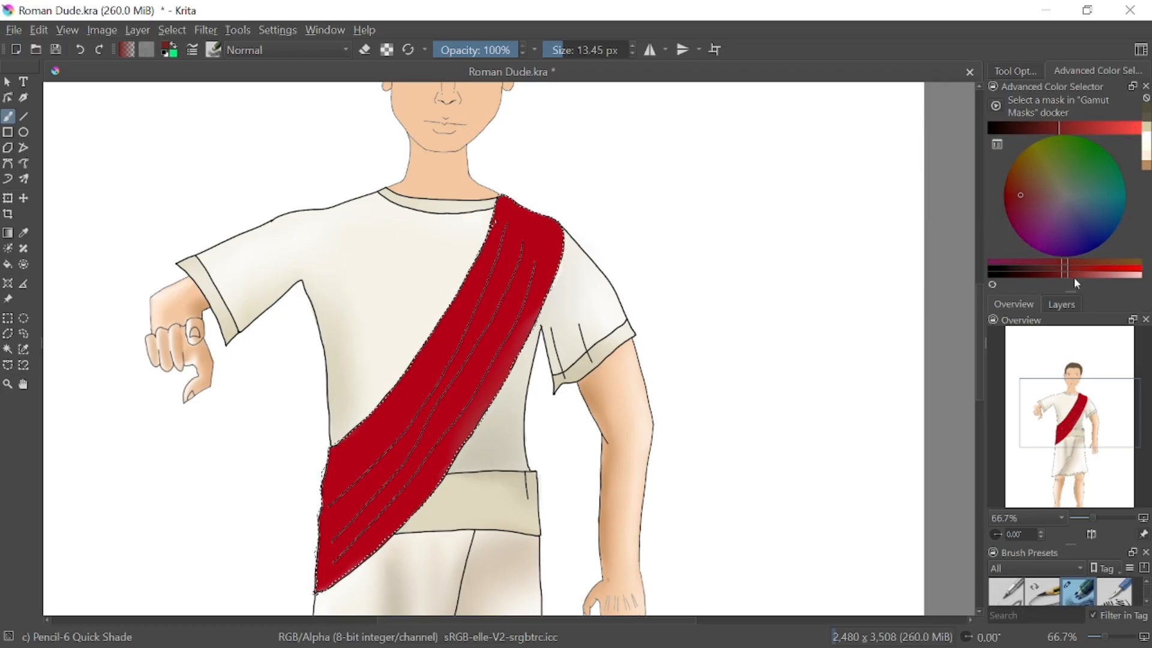
pyautogui.moveTo(1063, 276); pyautogui.dragTo(1079, 270)
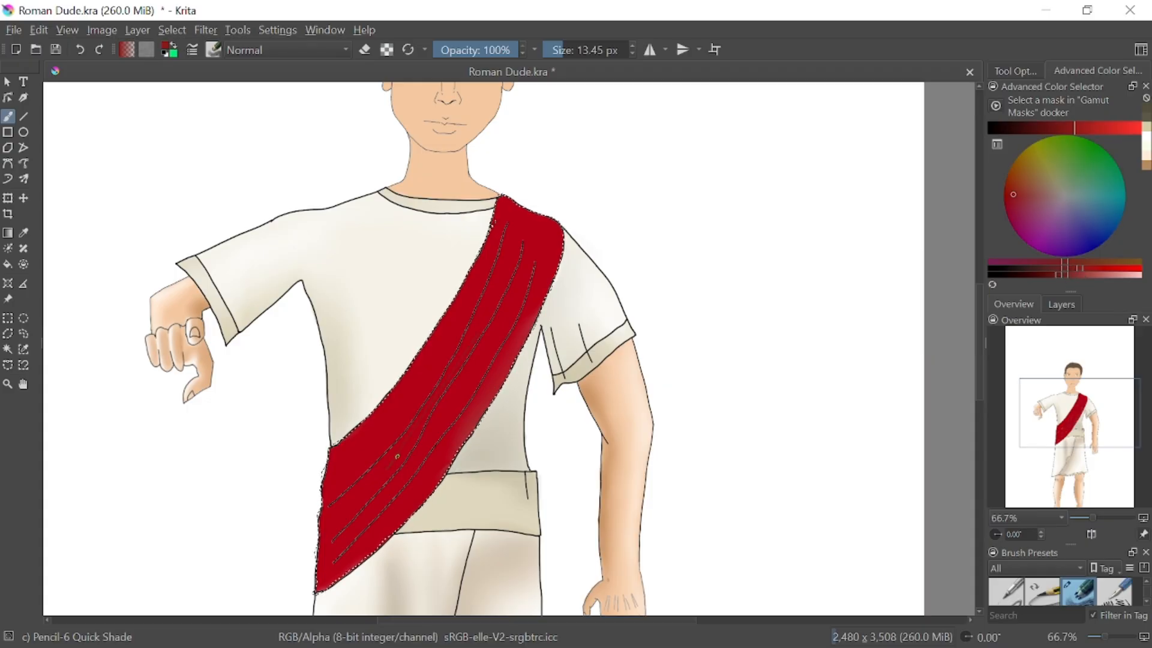
pyautogui.moveTo(491, 359); pyautogui.dragTo(505, 275)
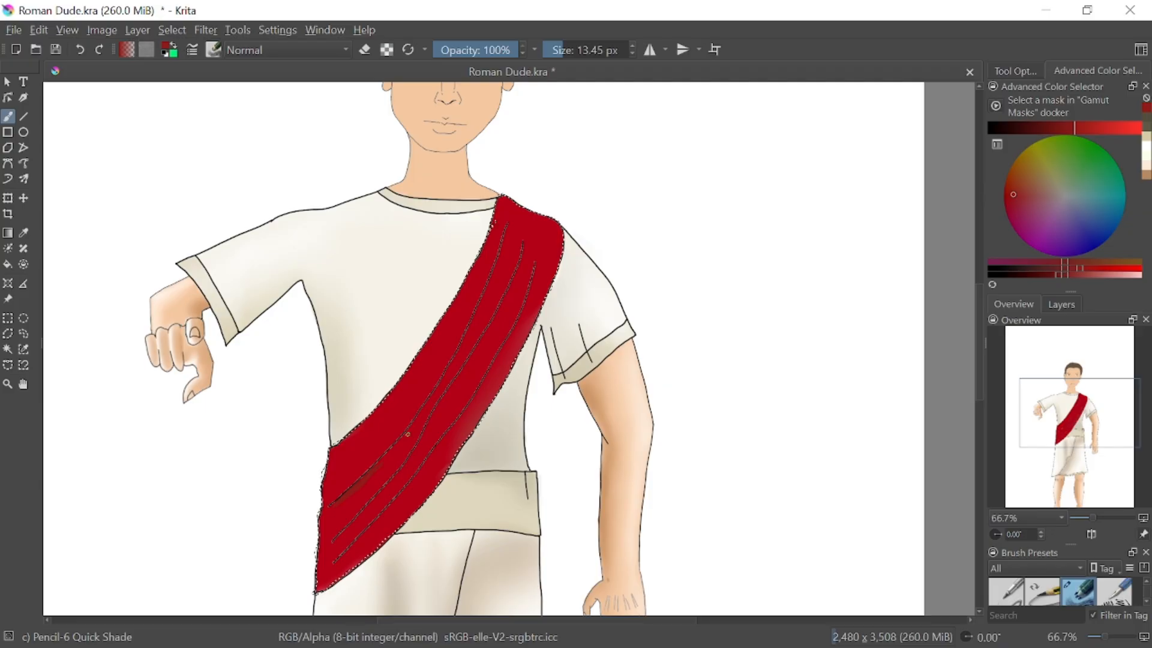
pyautogui.moveTo(401, 442); pyautogui.dragTo(396, 445)
pyautogui.hotkey('ctrl', 'z')
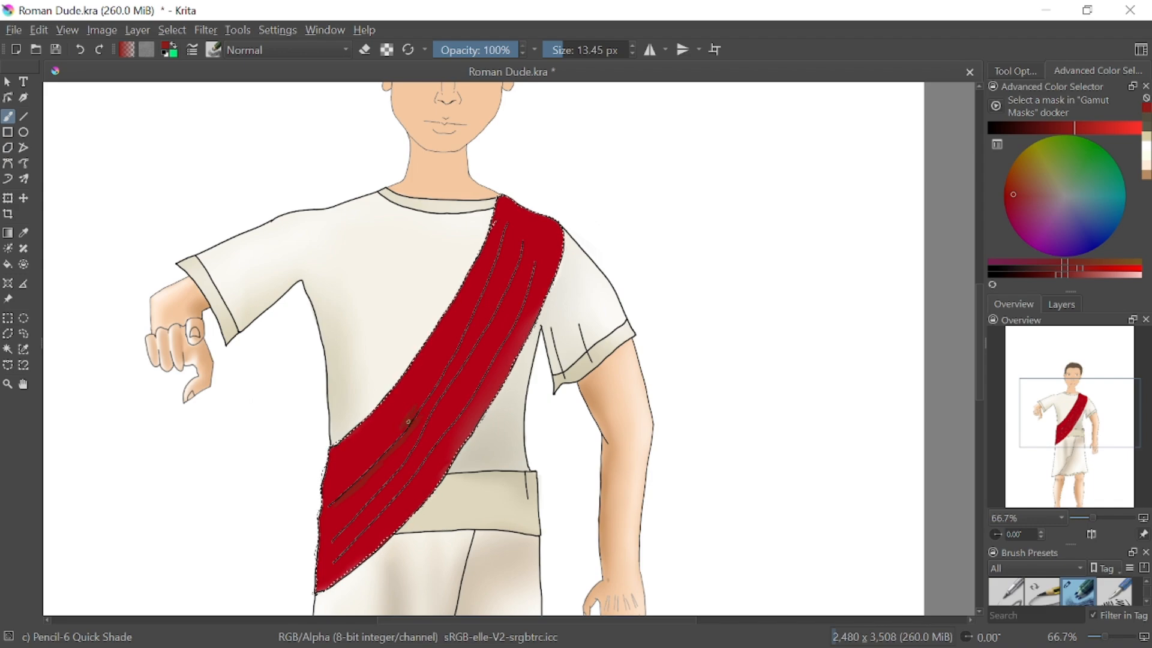
pyautogui.click(79, 45)
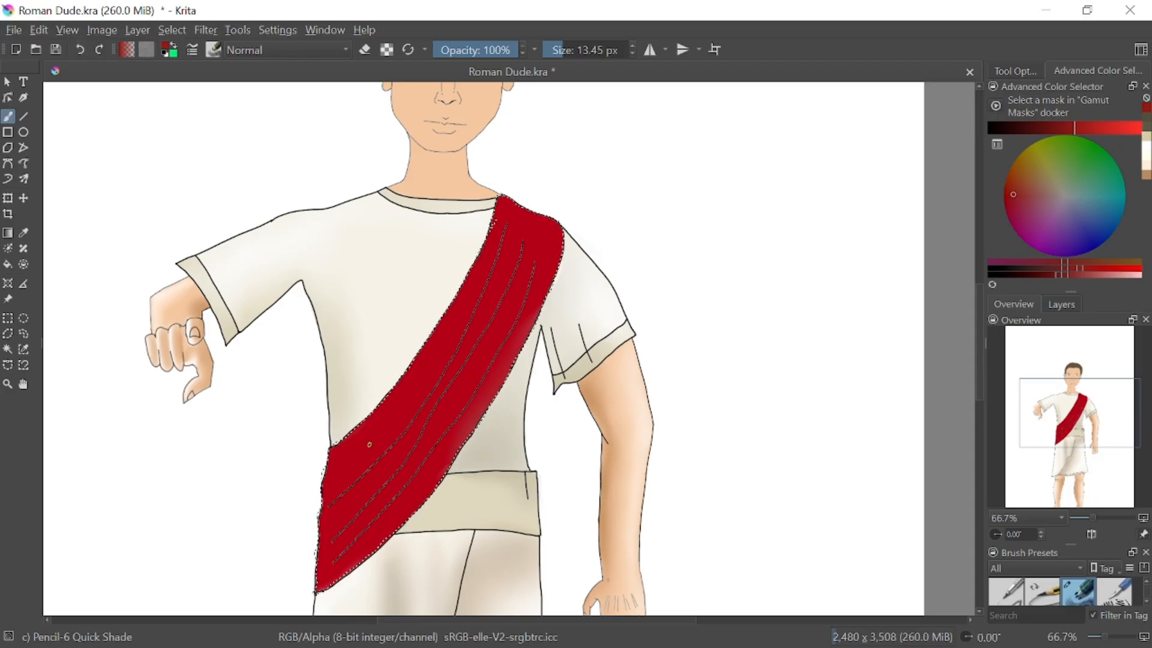
pyautogui.moveTo(574, 44); pyautogui.dragTo(577, 44)
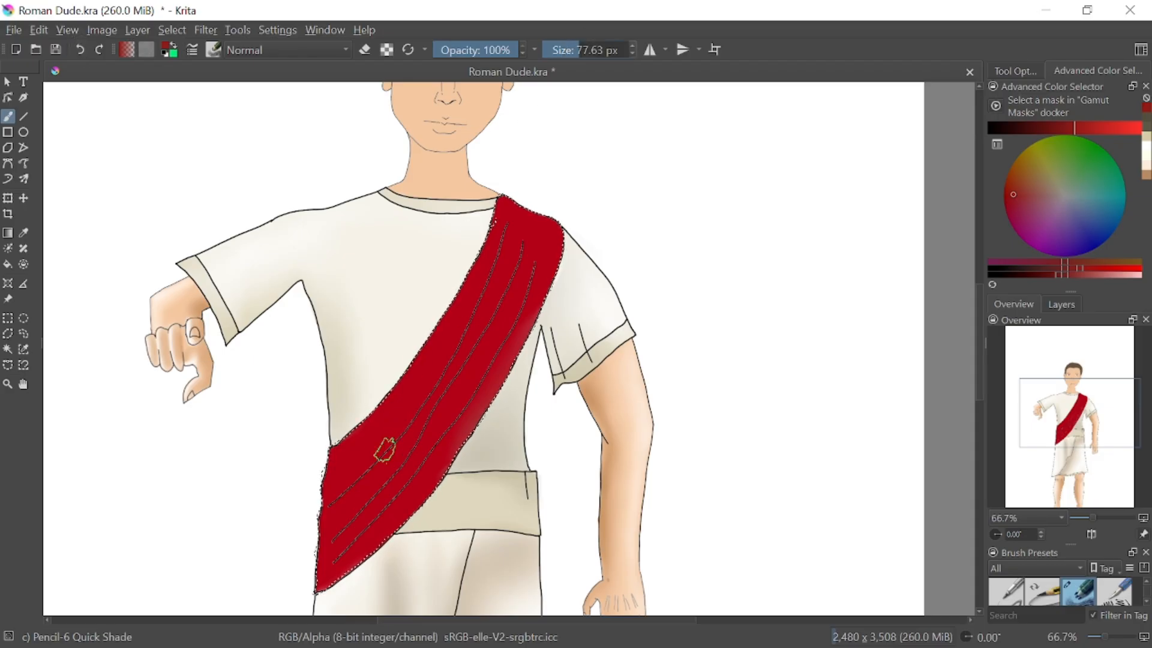
pyautogui.moveTo(332, 493); pyautogui.dragTo(357, 472)
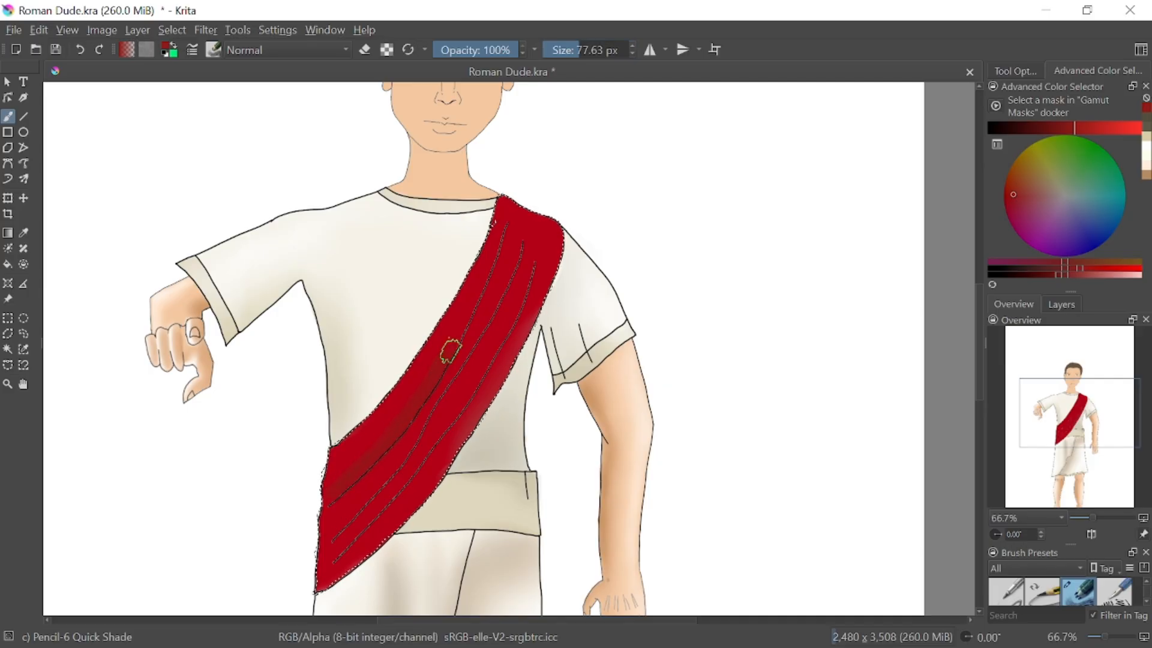
pyautogui.click(80, 49)
# Shade along the sash's fold lines and its lower edge in dark red with a 31.17 px brush
pyautogui.moveTo(577, 44); pyautogui.dragTo(572, 44)
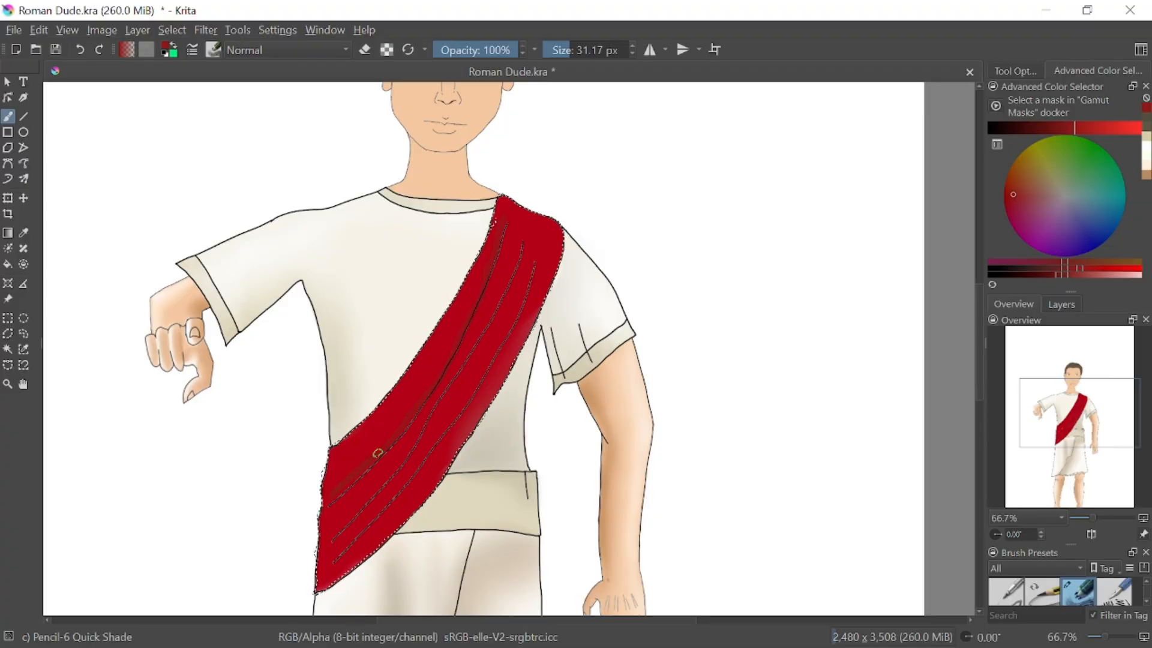
pyautogui.moveTo(353, 479); pyautogui.dragTo(354, 478)
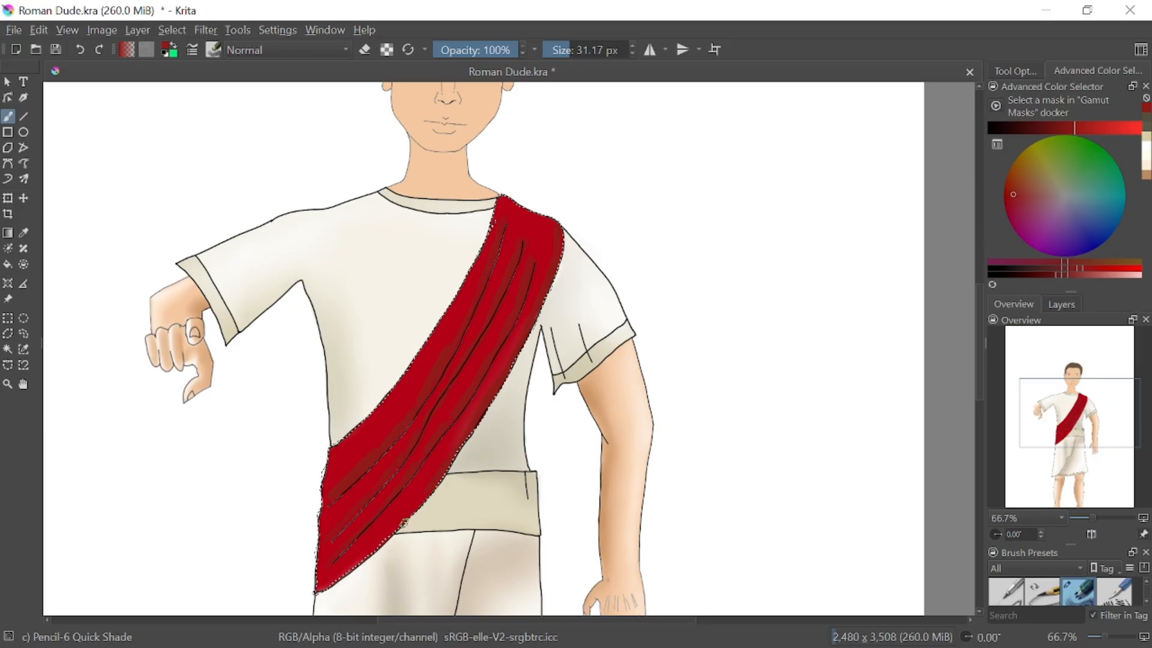
pyautogui.moveTo(416, 499); pyautogui.dragTo(337, 576)
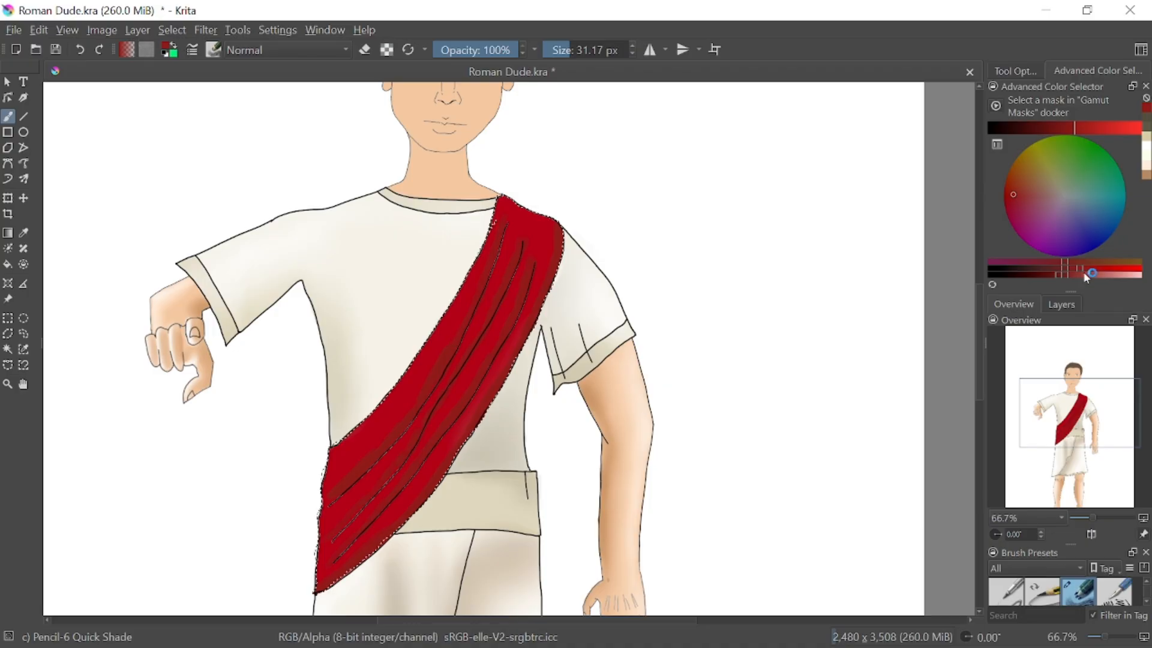
# Paint bright red highlights along the sash's upper edge and between its shaded folds at 31.17 px
pyautogui.moveTo(1063, 273); pyautogui.dragTo(1131, 275)
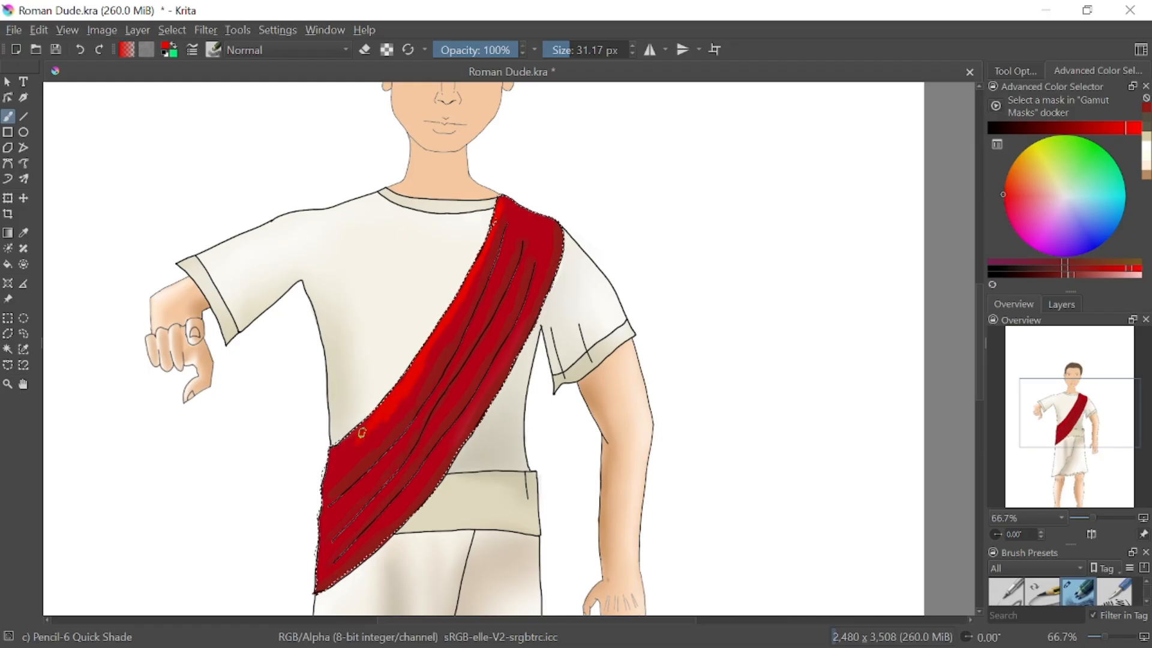
pyautogui.moveTo(329, 450); pyautogui.dragTo(523, 315)
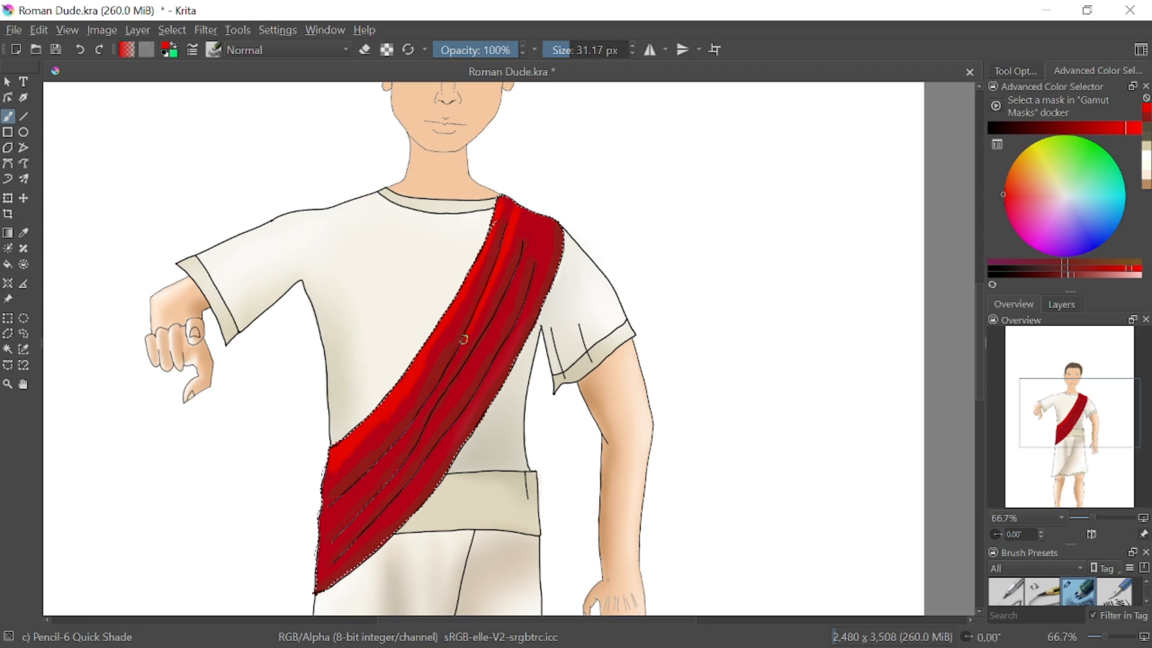
pyautogui.rightClick(438, 385)
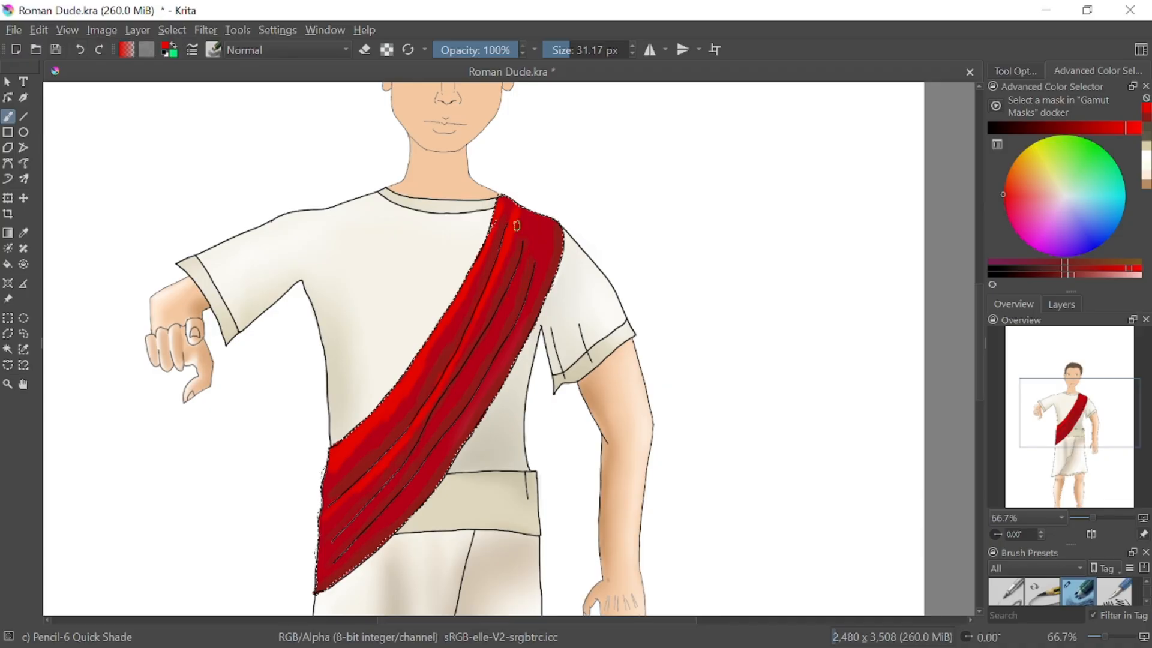
pyautogui.moveTo(523, 257); pyautogui.dragTo(519, 268)
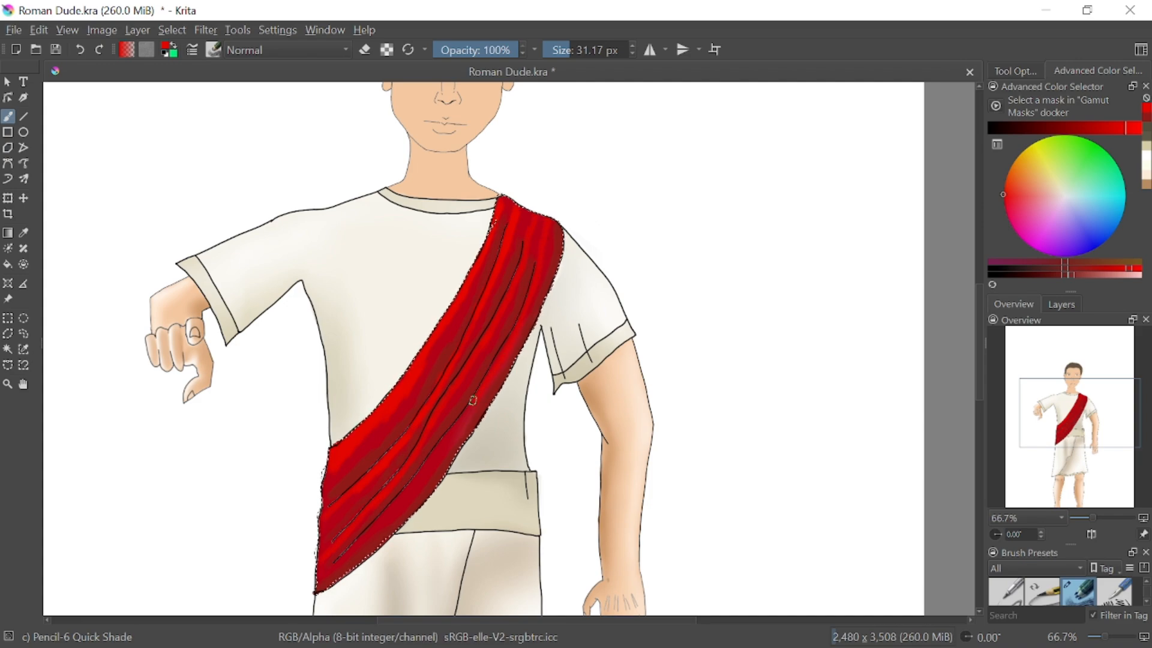
pyautogui.moveTo(478, 395); pyautogui.dragTo(447, 439)
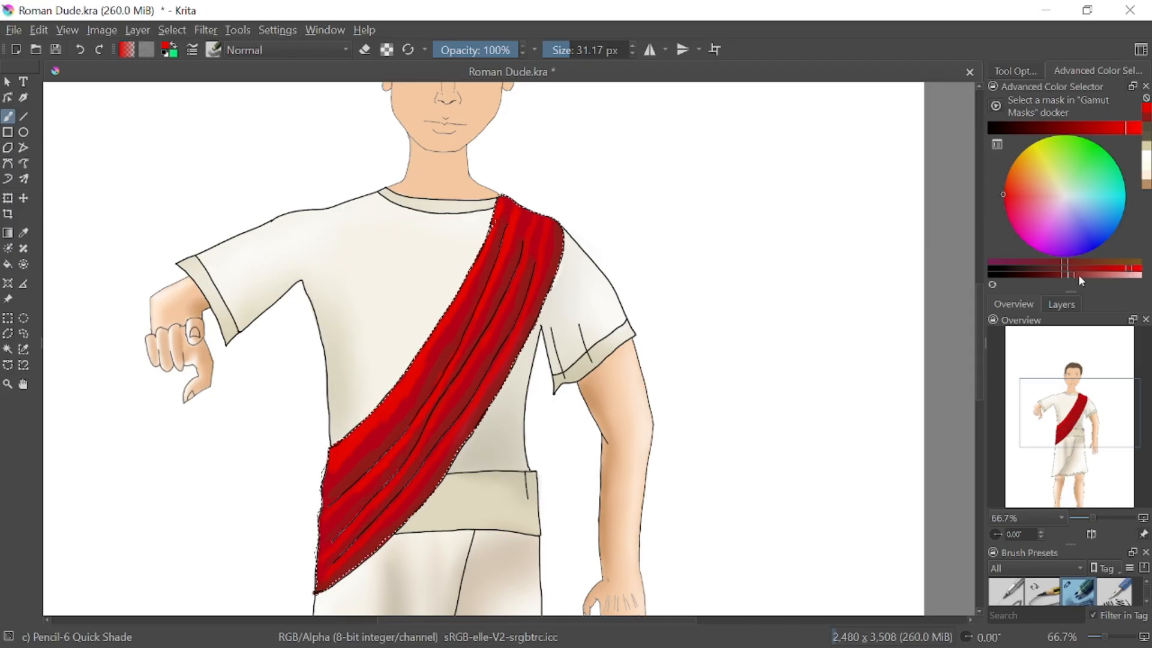
# Add thin pale pink highlights along the sash's upper edge and folds with a 6.02 px brush, undoing the last stray stroke
pyautogui.moveTo(1078, 274); pyautogui.dragTo(1132, 274)
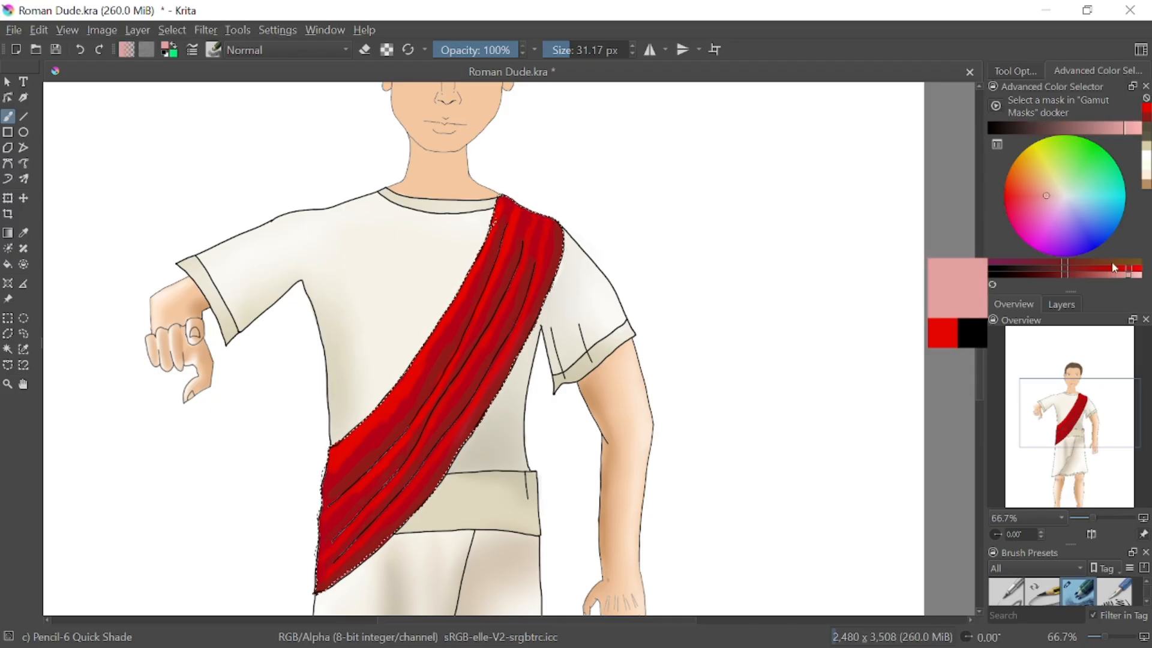
pyautogui.click(560, 45)
pyautogui.moveTo(560, 45); pyautogui.dragTo(558, 45)
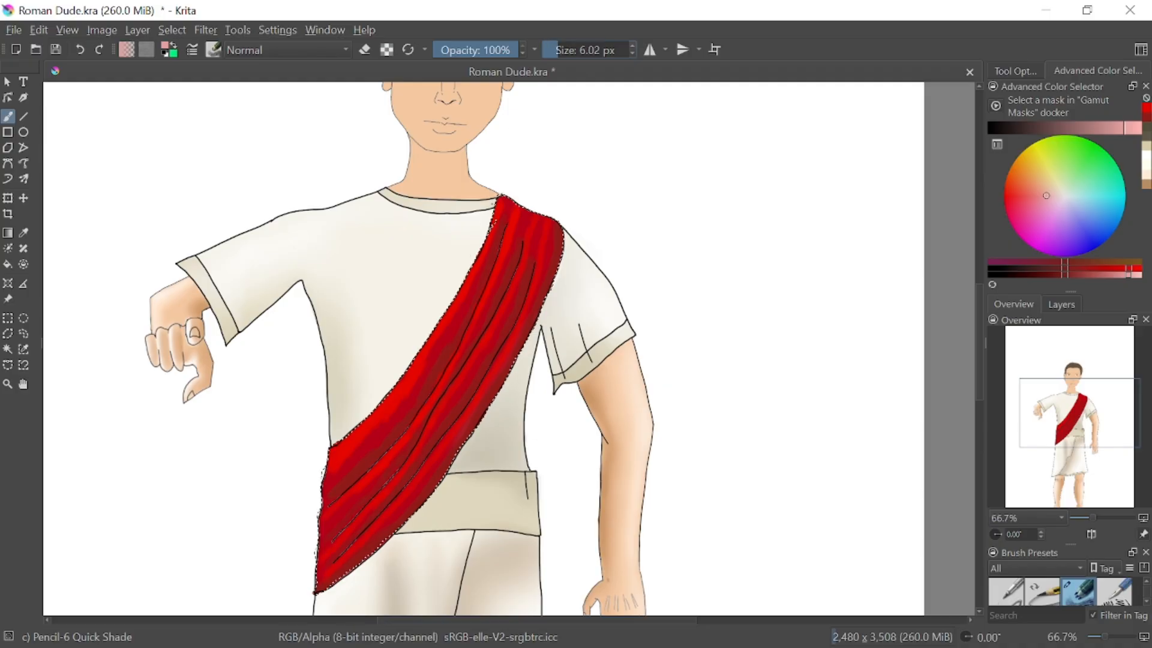
pyautogui.moveTo(499, 202); pyautogui.dragTo(494, 222)
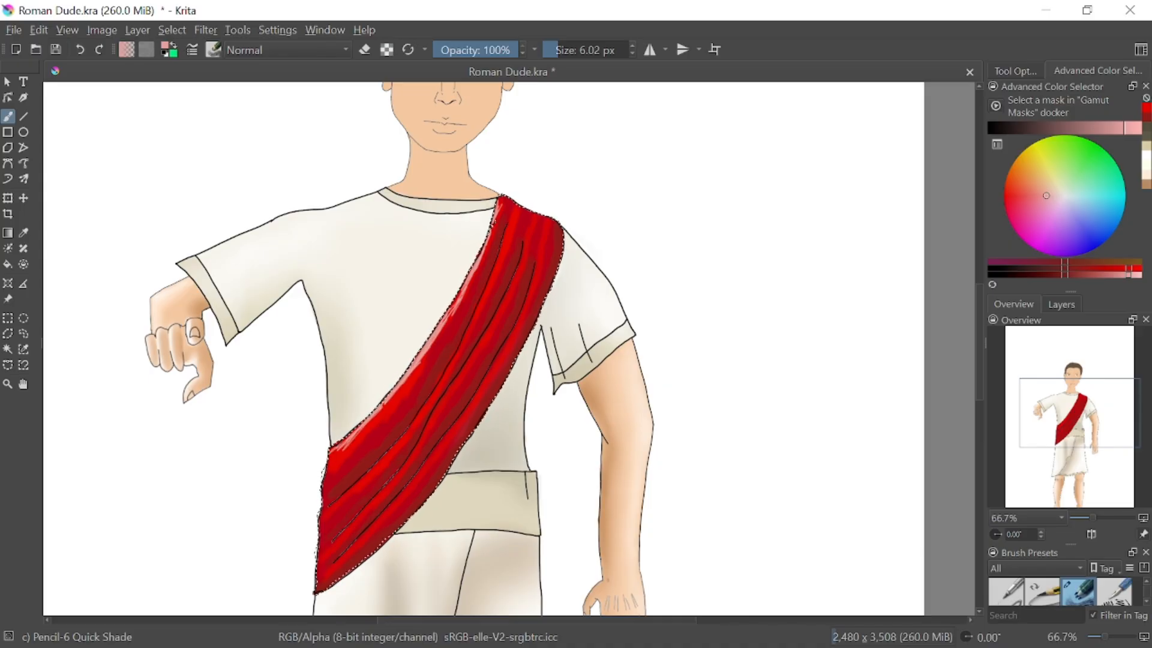
pyautogui.moveTo(345, 447); pyautogui.dragTo(339, 435)
pyautogui.moveTo(328, 515); pyautogui.dragTo(369, 474)
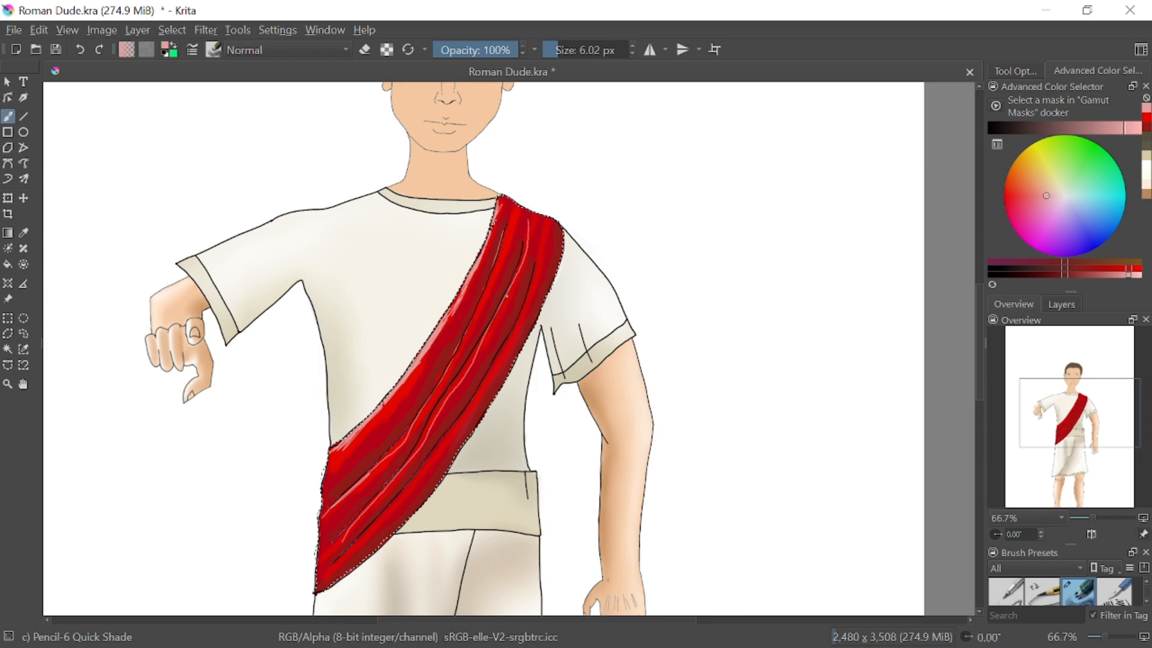
pyautogui.hotkey('ctrl', 'z')
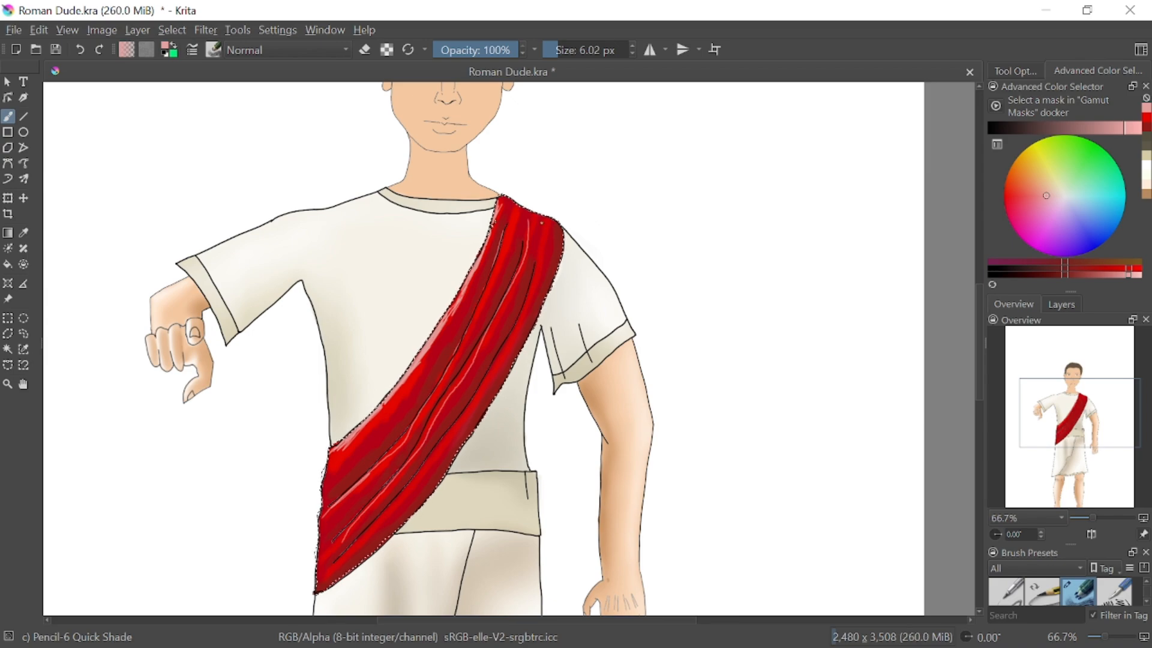
# Blur the sash's shading from its shoulder end with Blender Blur at 29.14 px and 20% opacity
pyautogui.rightClick(695, 235)
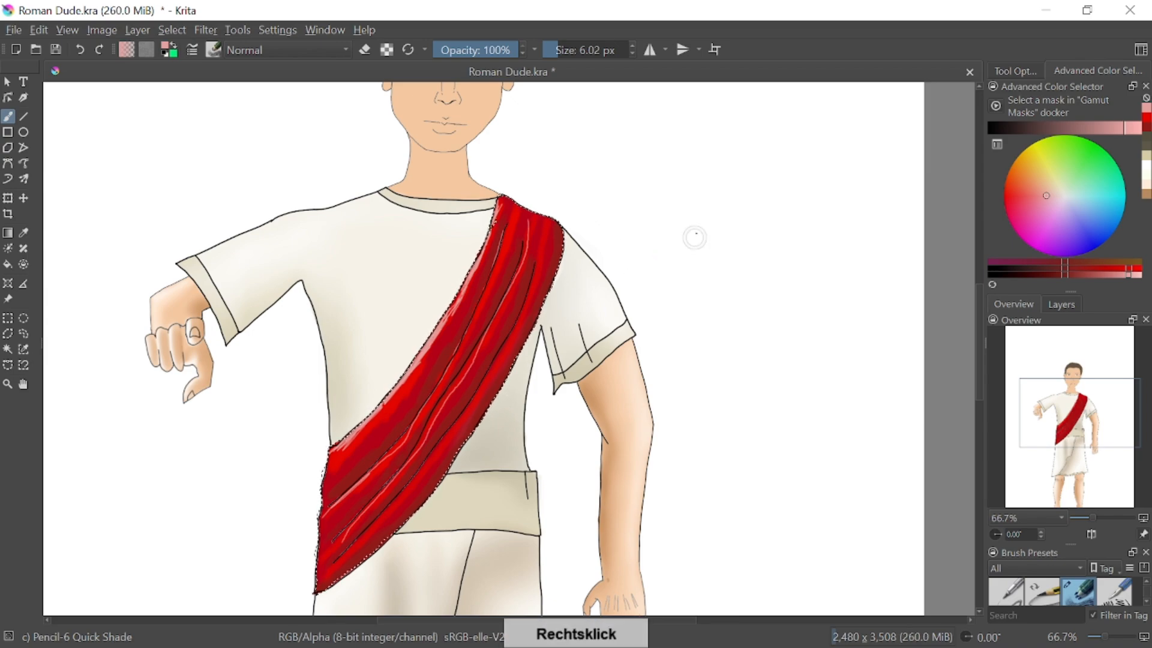
pyautogui.click(653, 180)
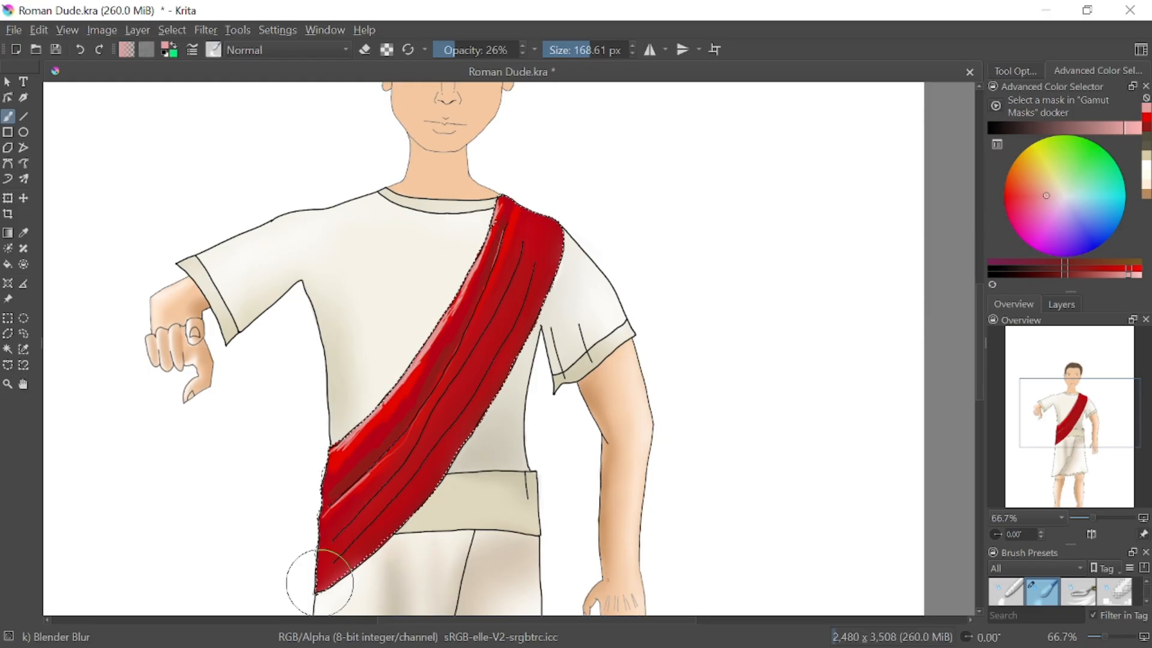
pyautogui.click(85, 53)
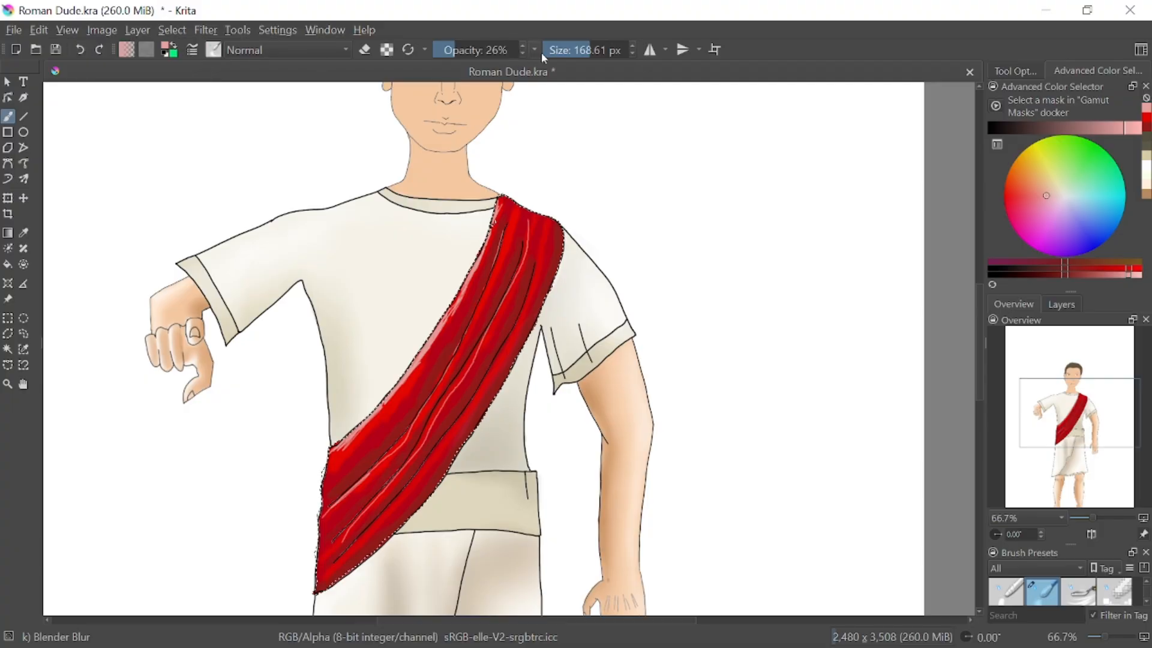
pyautogui.moveTo(579, 47); pyautogui.dragTo(556, 42)
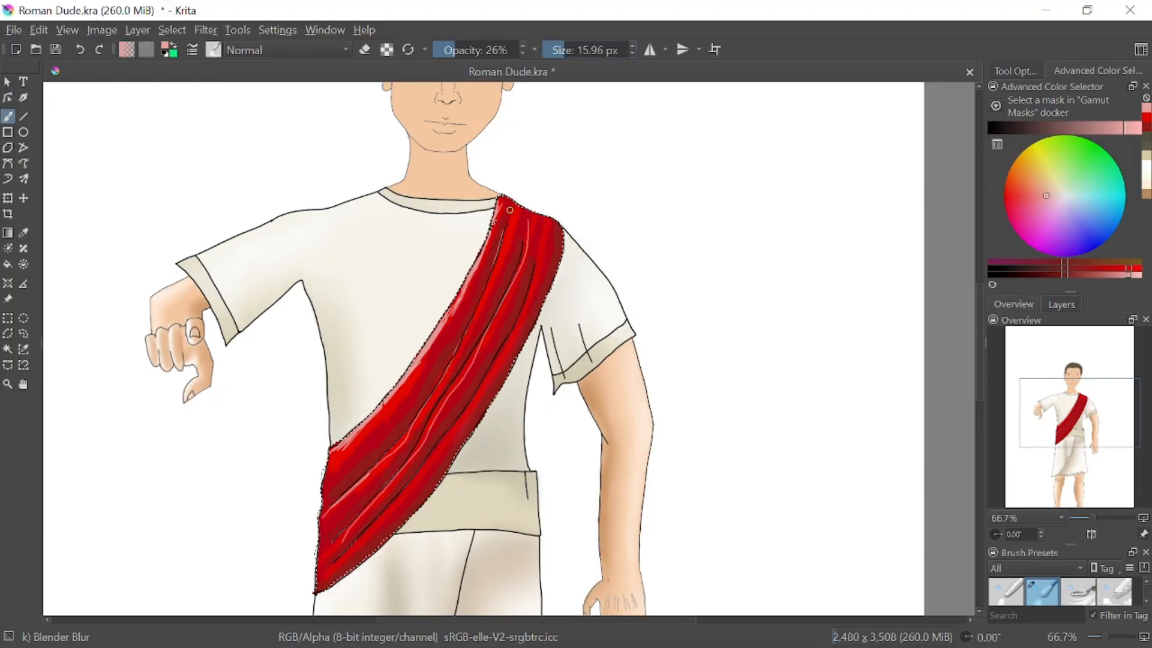
pyautogui.click(573, 48)
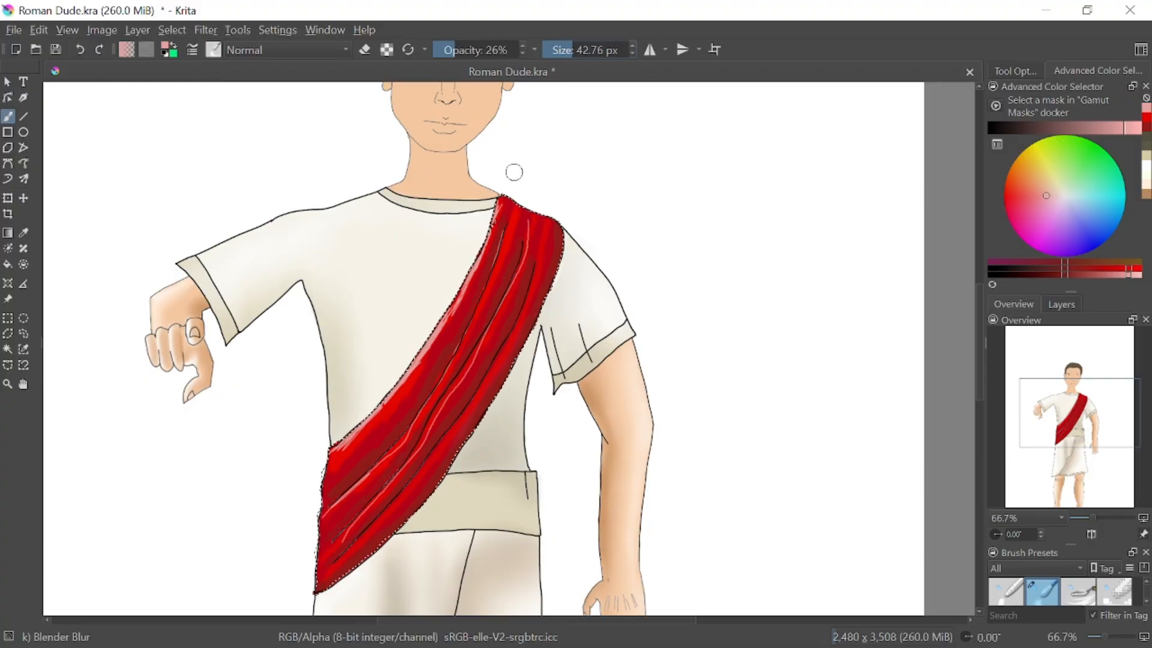
pyautogui.moveTo(568, 50); pyautogui.dragTo(566, 49)
pyautogui.moveTo(456, 47); pyautogui.dragTo(451, 47)
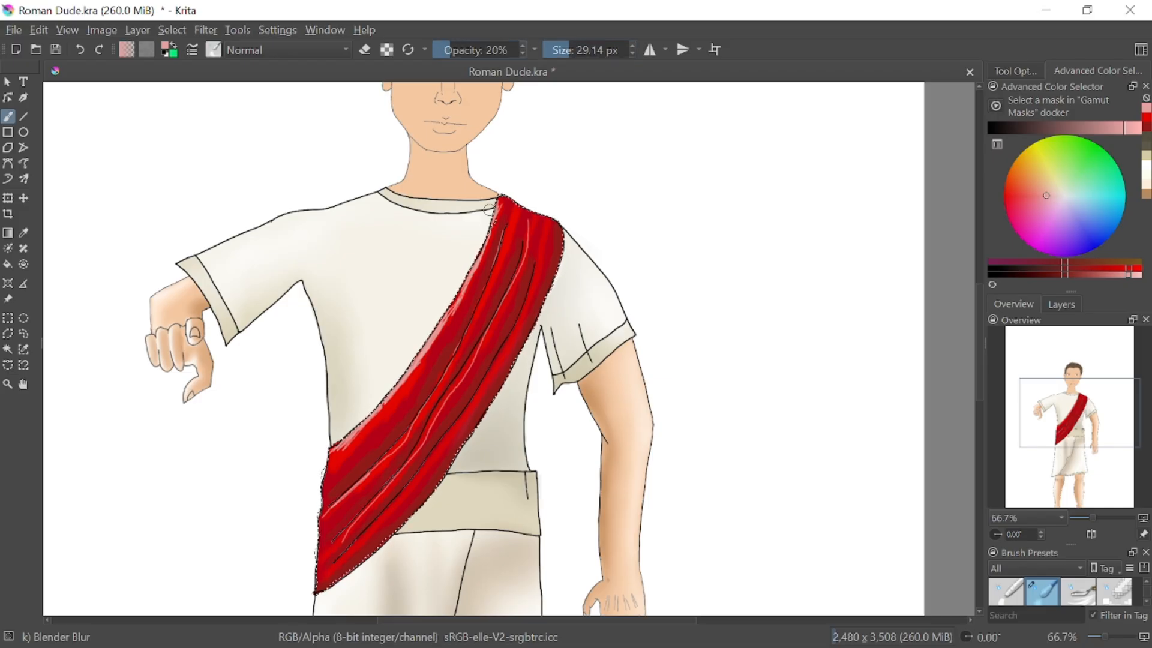
pyautogui.moveTo(503, 198); pyautogui.dragTo(492, 232)
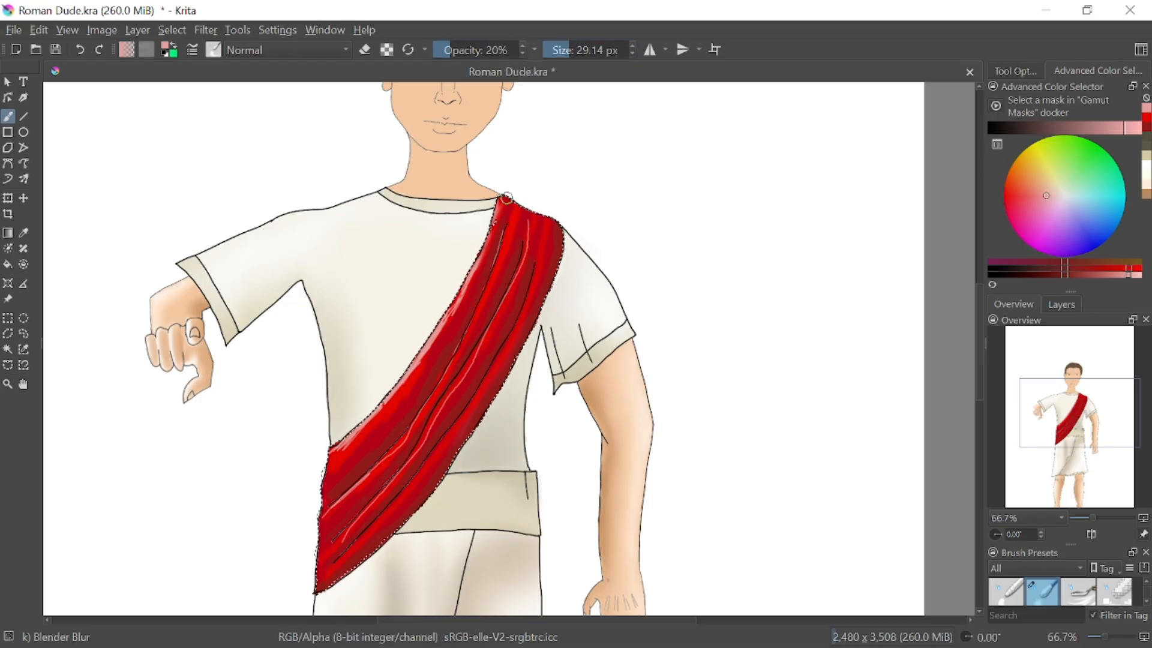
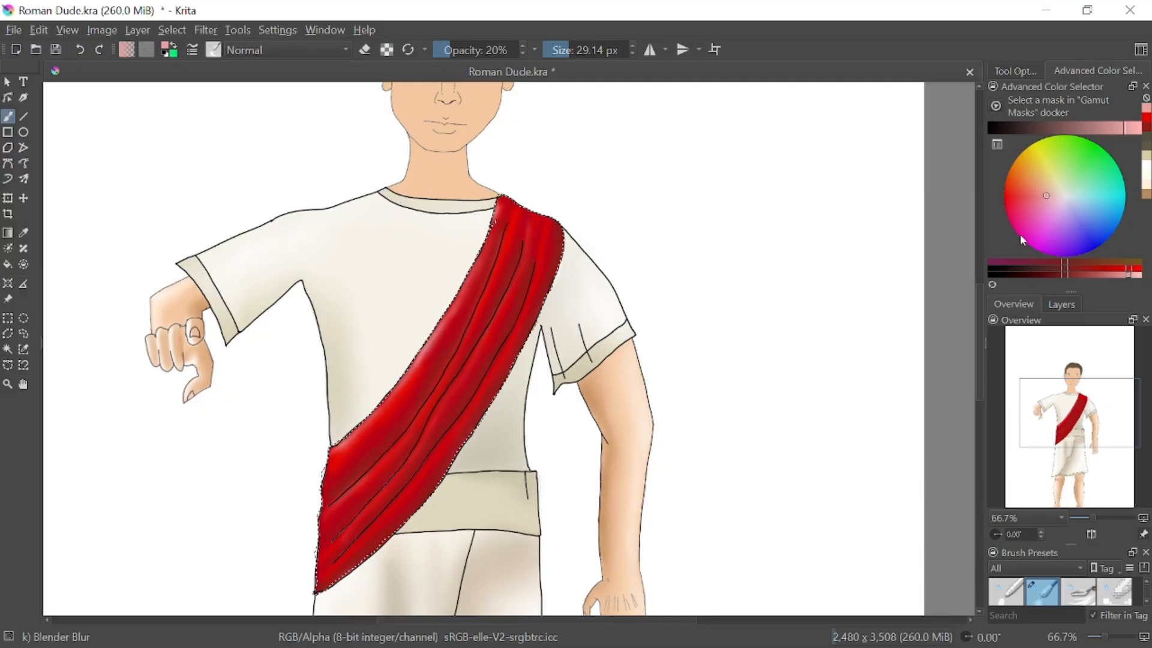
# Paint bright red strokes along the sash with Pencil-6 Quick Shade at 6.02 px, undoing a stray stroke
pyautogui.rightClick(706, 276)
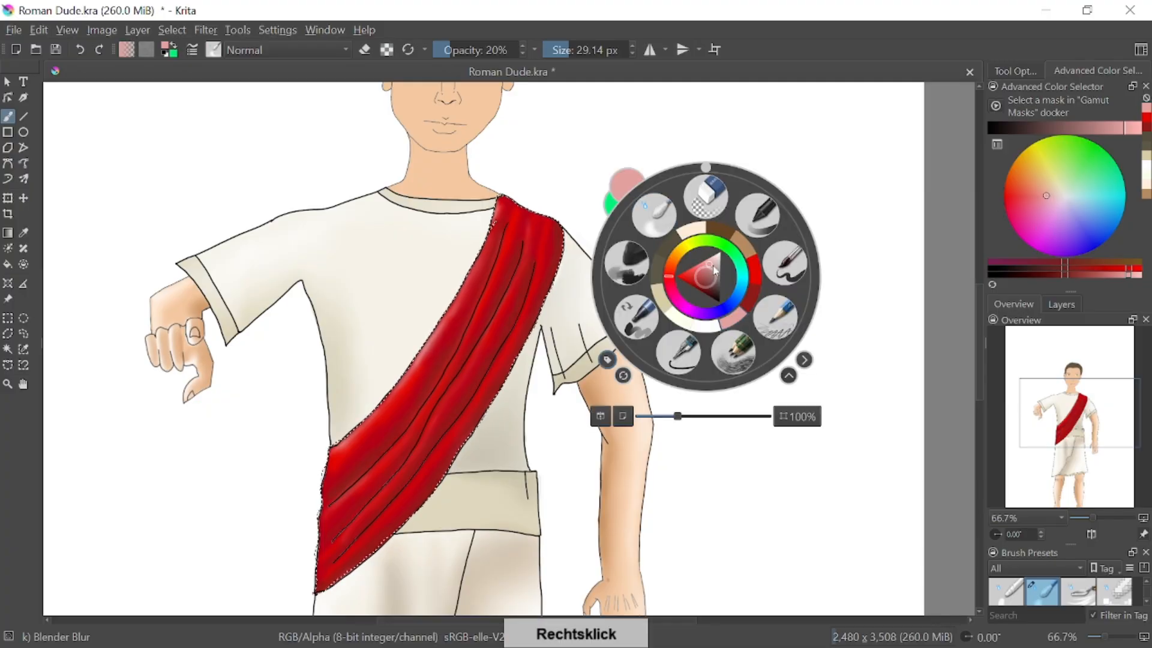
pyautogui.click(743, 360)
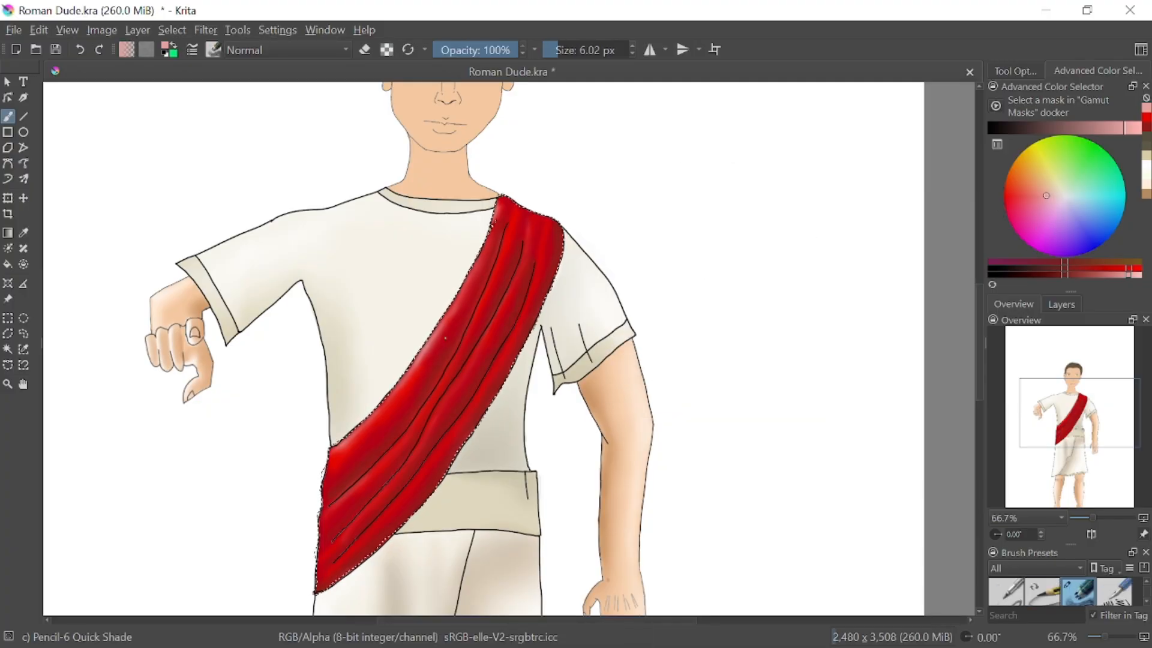
pyautogui.moveTo(1128, 274)
pyautogui.mouseDown()
pyautogui.moveTo(1089, 287)
pyautogui.moveTo(1110, 289)
pyautogui.moveTo(1074, 312)
pyautogui.moveTo(1100, 318)
pyautogui.moveTo(1104, 281)
pyautogui.moveTo(1117, 279)
pyautogui.mouseUp()
pyautogui.moveTo(538, 234); pyautogui.dragTo(539, 240)
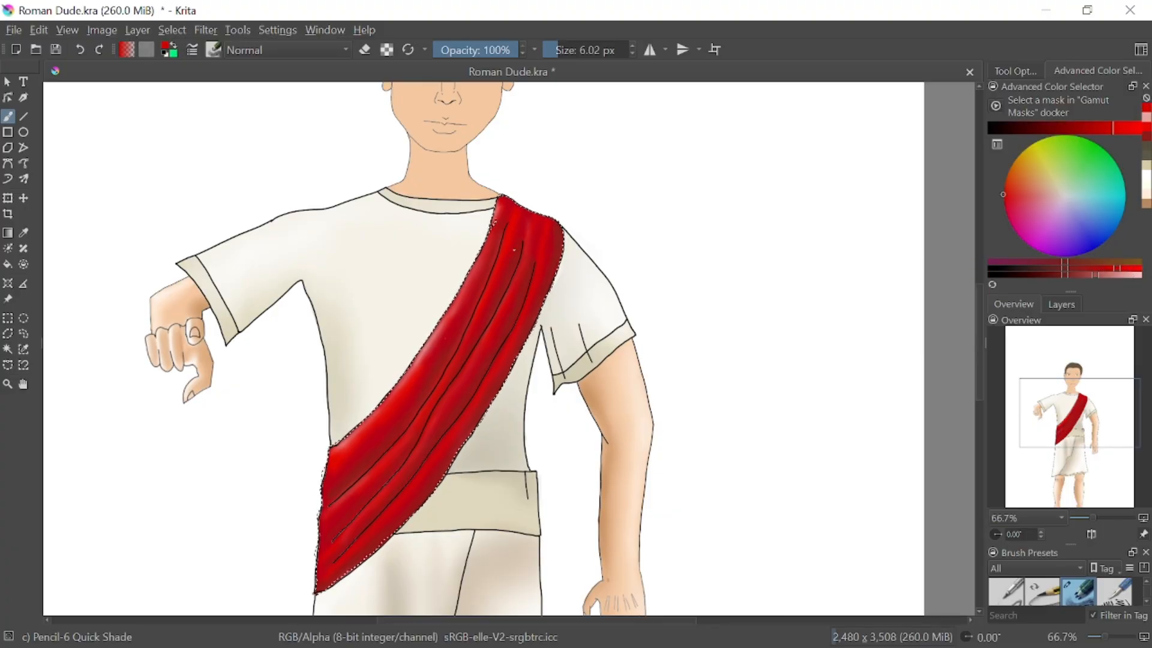
pyautogui.click(79, 47)
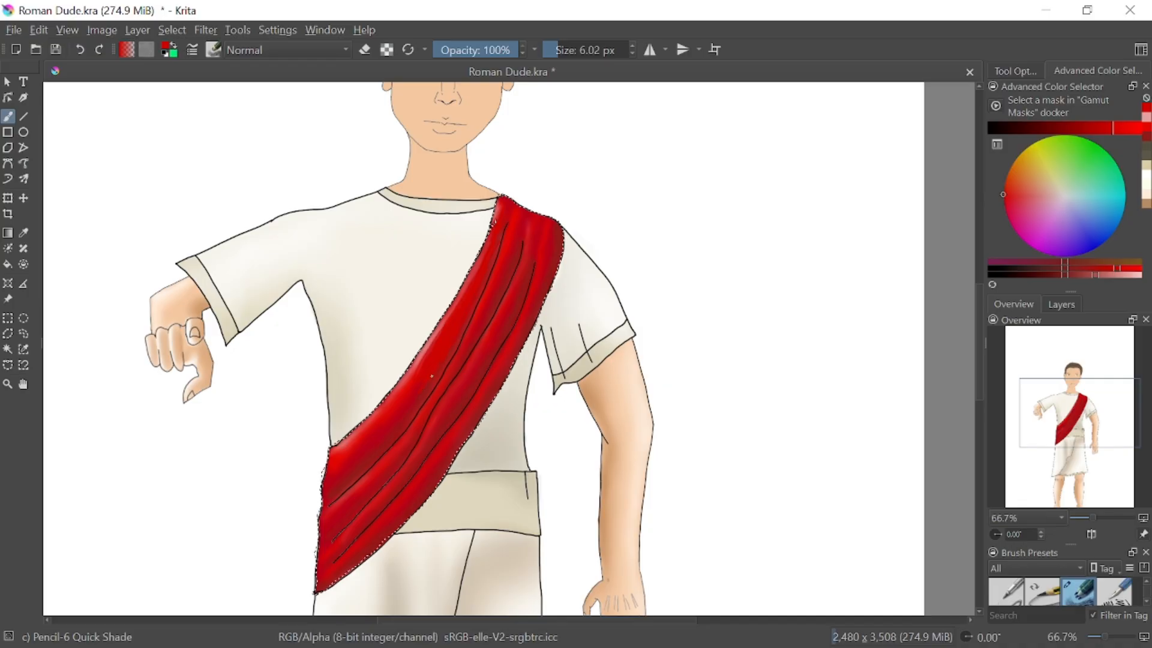
# Blur the new bright red strokes on the sash with Blender Blur at 29.14 px and 20% opacity
pyautogui.rightClick(612, 186)
pyautogui.rightClick(642, 175)
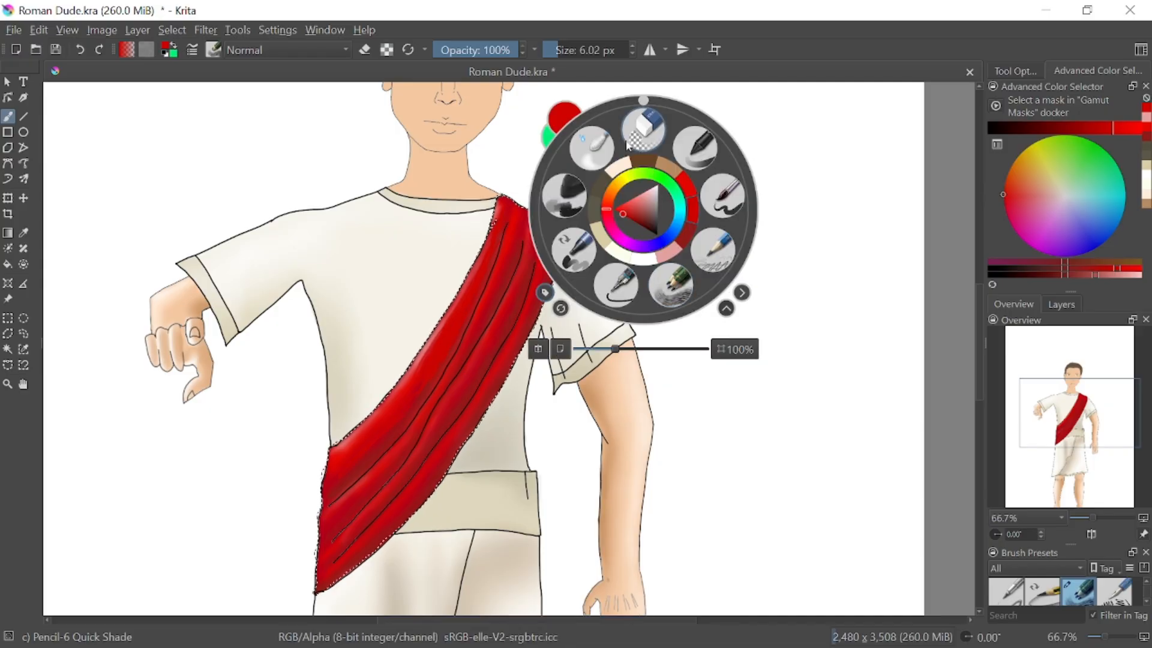
pyautogui.click(591, 148)
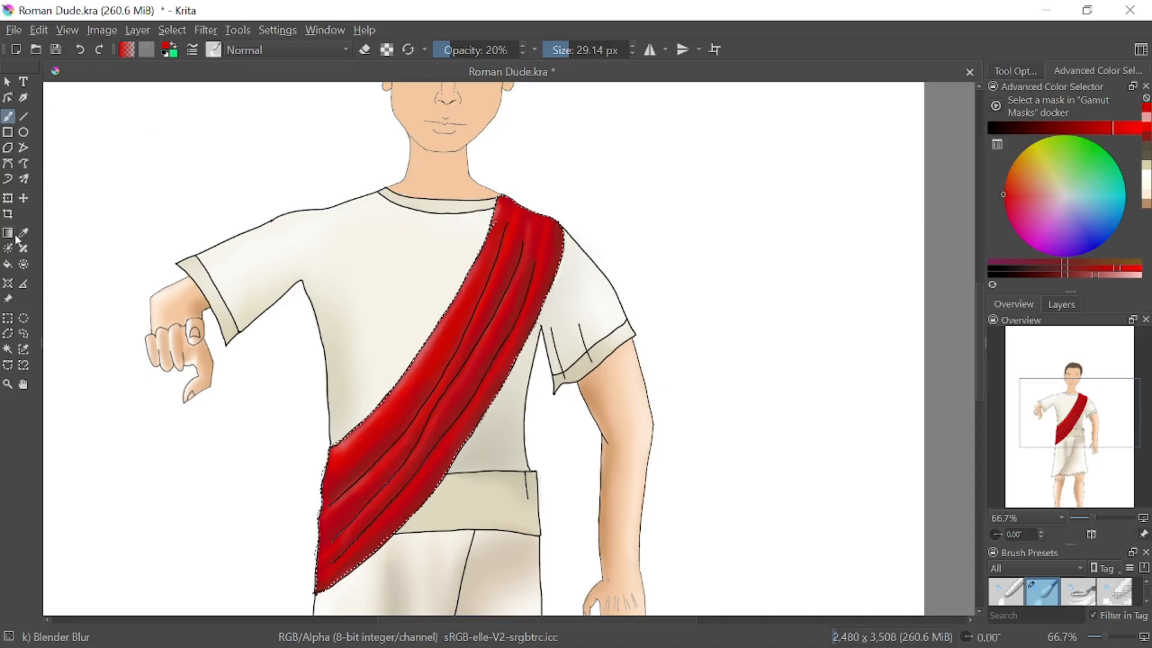
# Clear the selection around the sash and return to the Freehand Brush tool
pyautogui.click(25, 336)
pyautogui.click(9, 119)
pyautogui.doubleClick(711, 241)
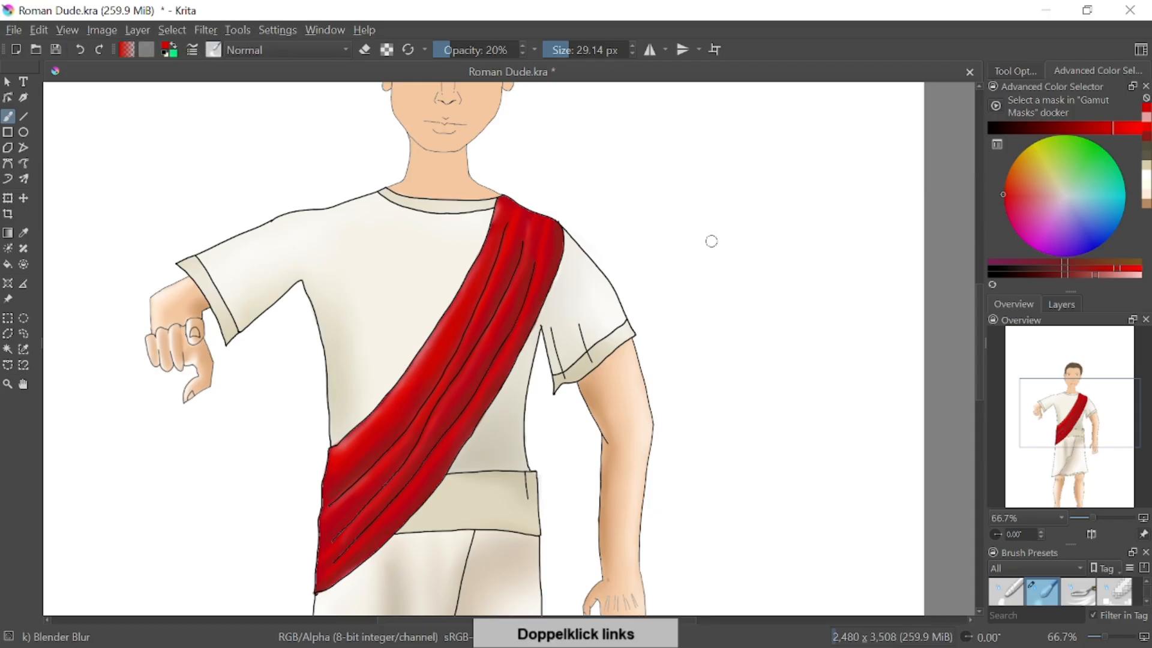
pyautogui.rightClick(731, 234)
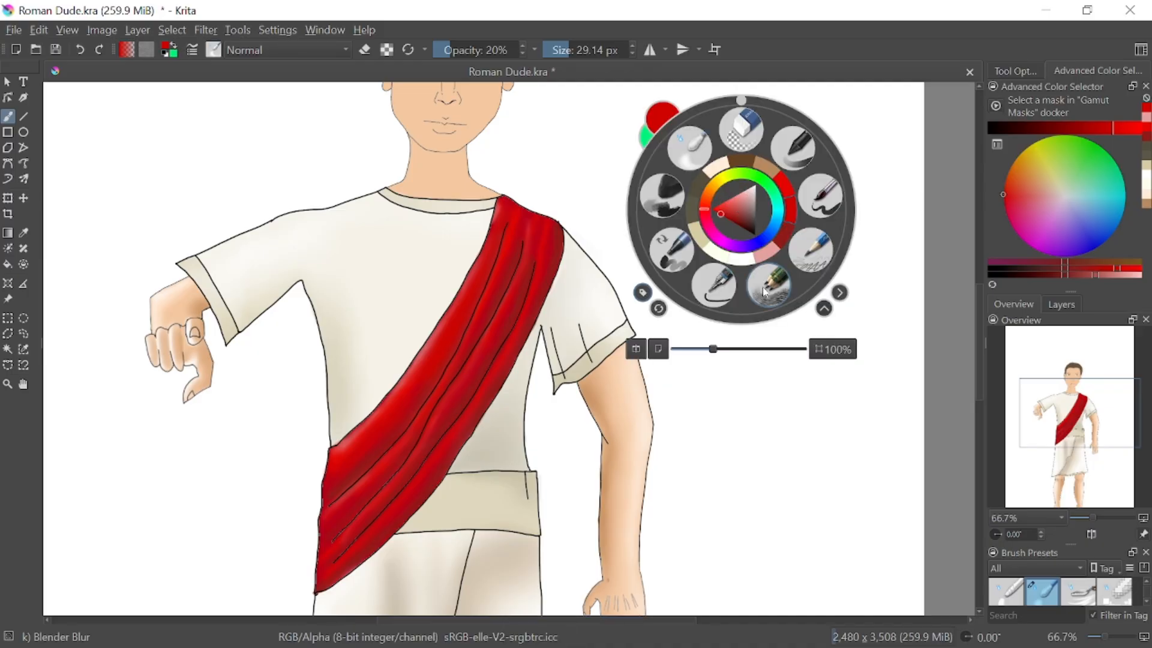
pyautogui.click(765, 288)
pyautogui.moveTo(410, 301)
pyautogui.mouseDown()
pyautogui.moveTo(426, 399)
pyautogui.moveTo(417, 370)
pyautogui.moveTo(446, 441)
pyautogui.moveTo(479, 344)
pyautogui.moveTo(553, 354)
pyautogui.mouseUp()
pyautogui.rightClick(439, 396)
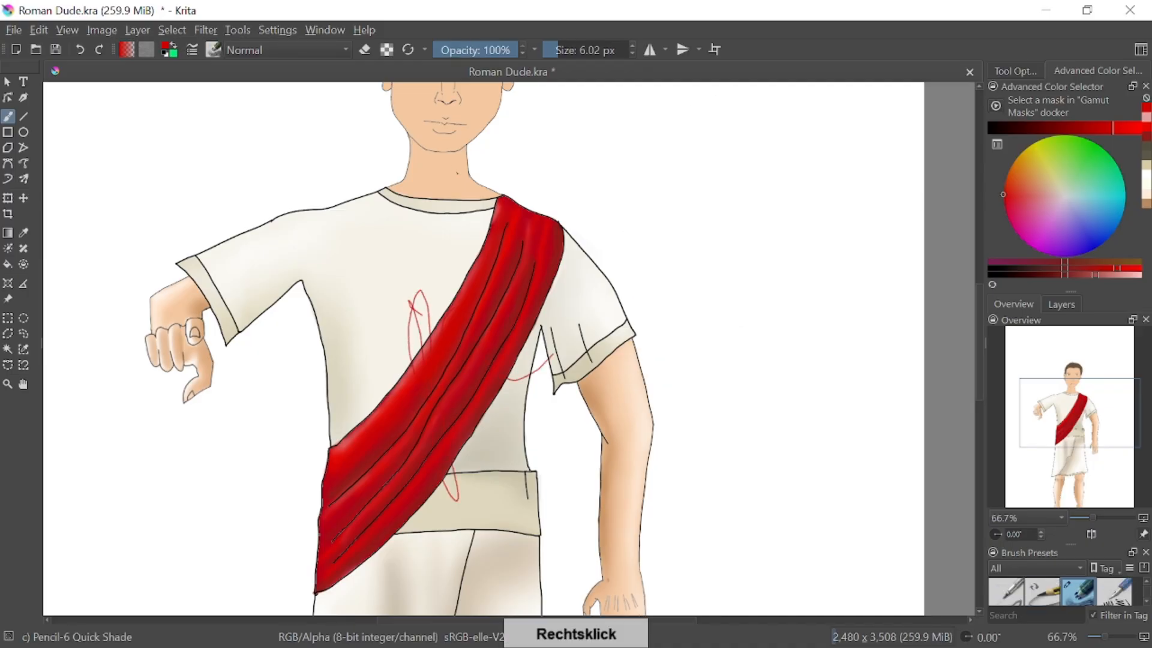
pyautogui.click(84, 52)
pyautogui.click(85, 54)
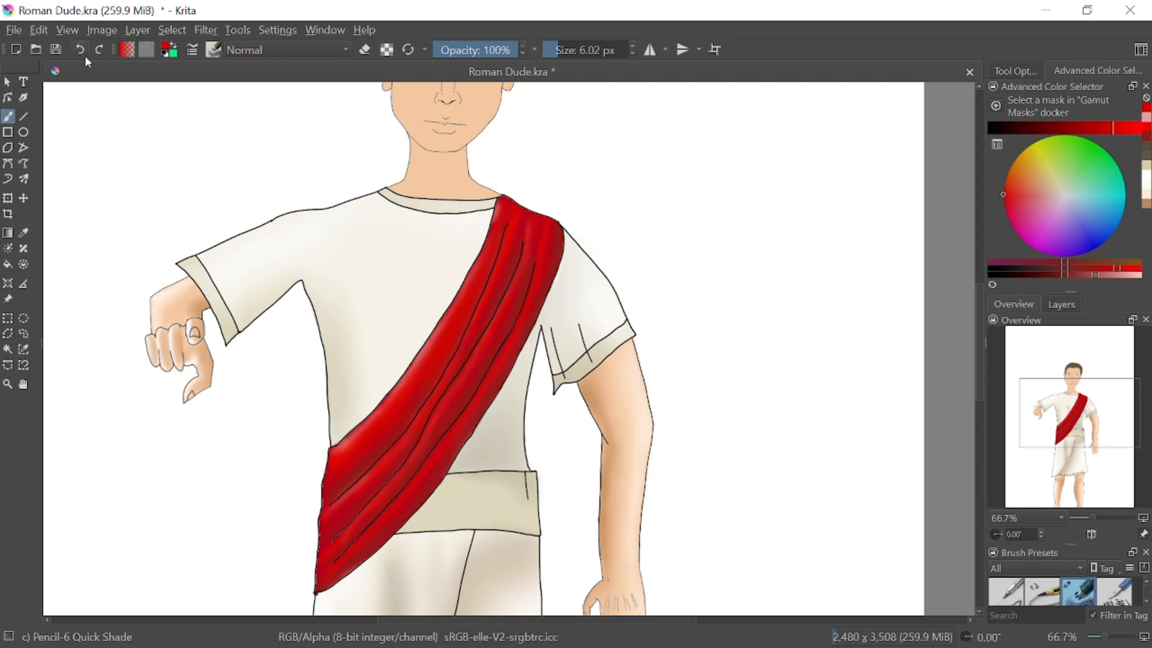
# Try to erase the red spill outside the sash's edge near the armpit with Eraser Circle at 6.02 px
pyautogui.moveTo(1093, 517); pyautogui.dragTo(1110, 517)
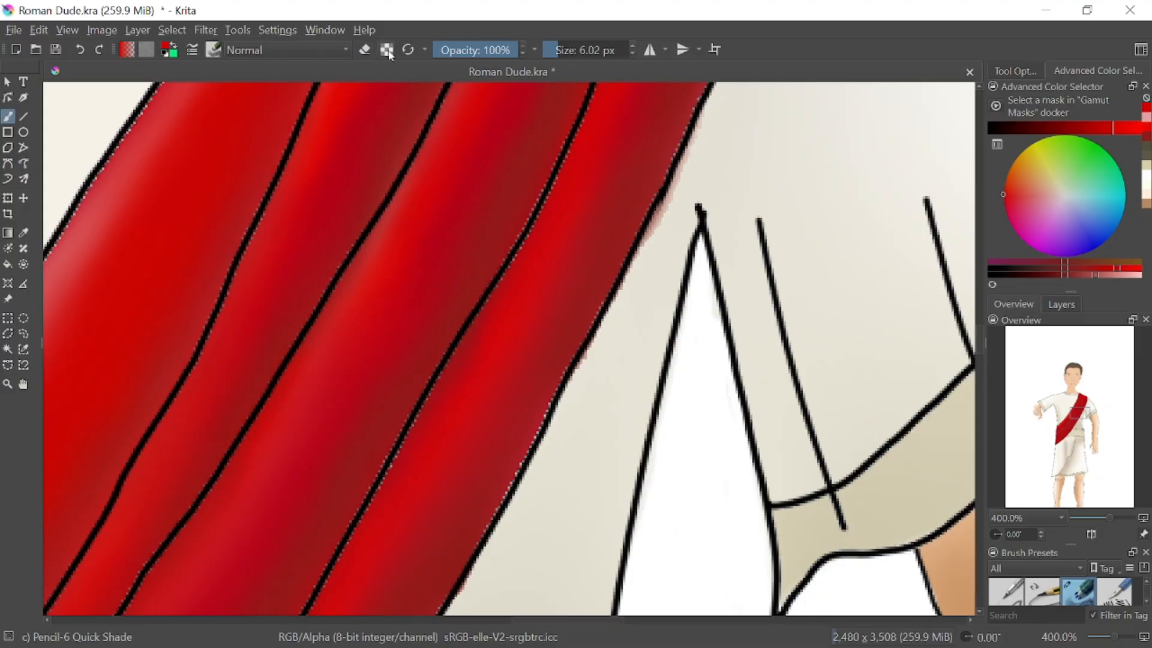
pyautogui.moveTo(739, 268); pyautogui.dragTo(723, 285)
pyautogui.click(80, 51)
pyautogui.rightClick(707, 475)
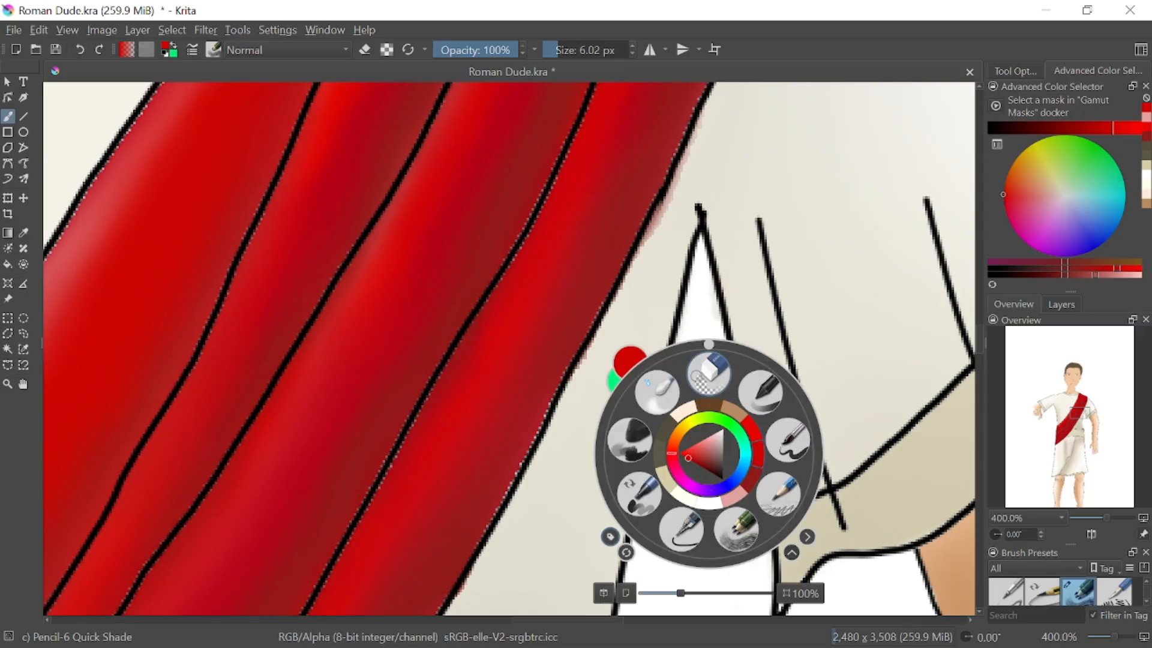
pyautogui.click(709, 372)
pyautogui.moveTo(674, 199)
pyautogui.mouseDown()
pyautogui.moveTo(646, 243)
pyautogui.moveTo(699, 120)
pyautogui.mouseUp()
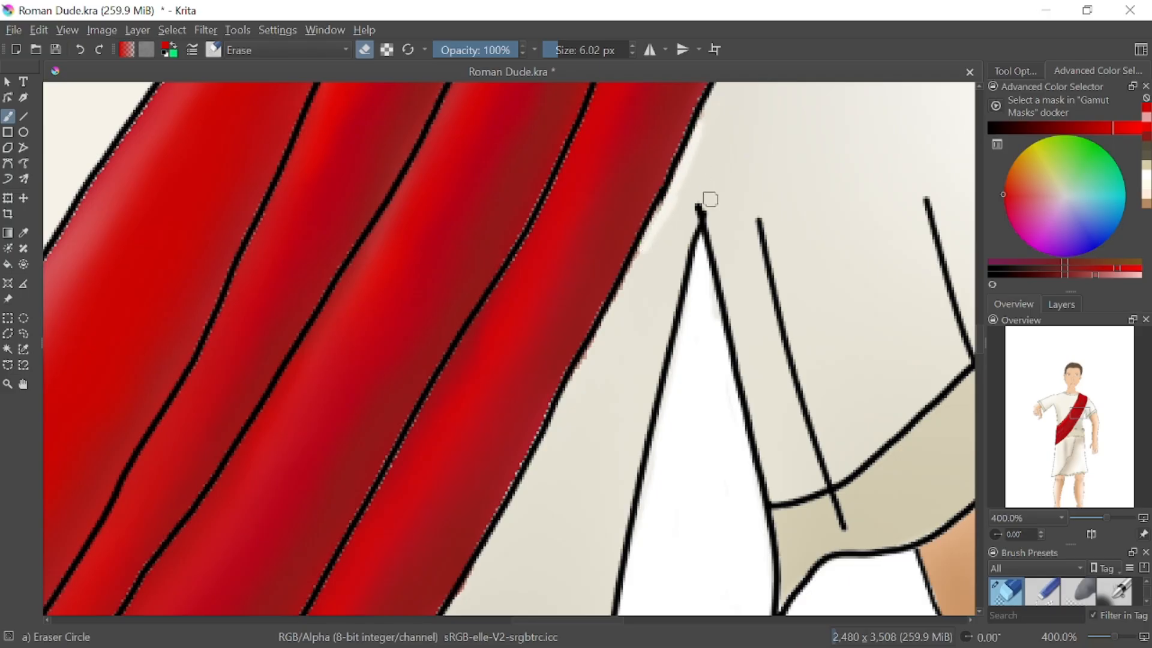
pyautogui.moveTo(775, 147); pyautogui.dragTo(777, 209)
pyautogui.moveTo(811, 141)
pyautogui.mouseDown()
pyautogui.moveTo(816, 212)
pyautogui.moveTo(813, 178)
pyautogui.mouseUp()
pyautogui.moveTo(843, 174); pyautogui.dragTo(846, 216)
pyautogui.click(841, 154)
pyautogui.moveTo(831, 100)
pyautogui.mouseDown()
pyautogui.moveTo(761, 134)
pyautogui.moveTo(906, 177)
pyautogui.moveTo(851, 90)
pyautogui.mouseUp()
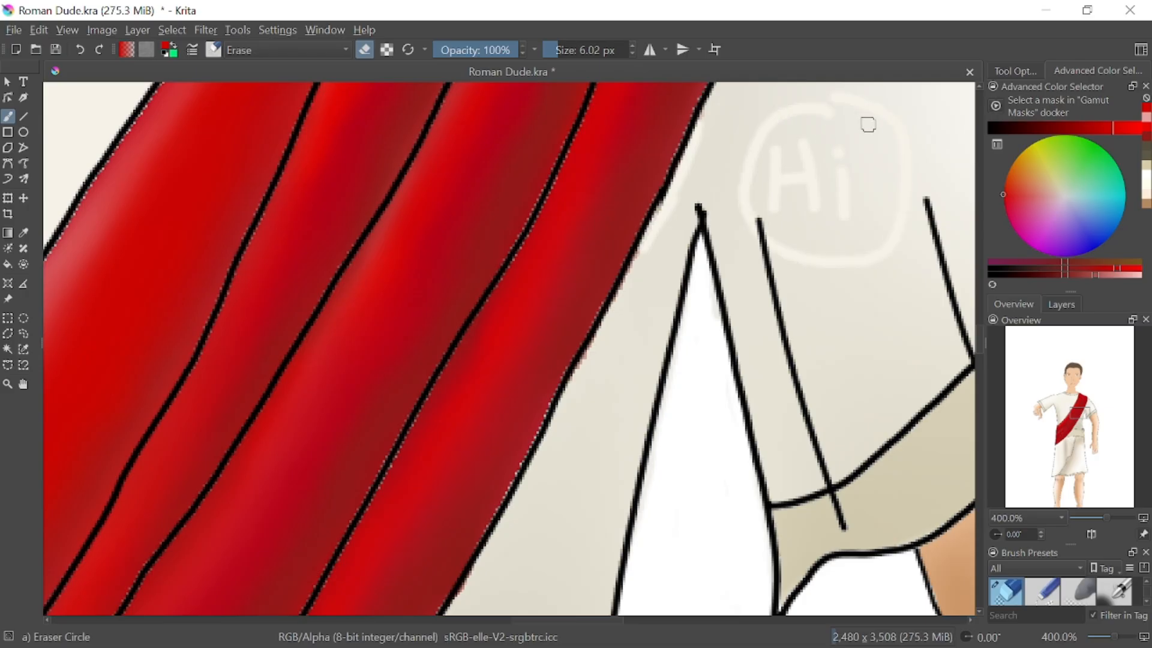
pyautogui.click(82, 49)
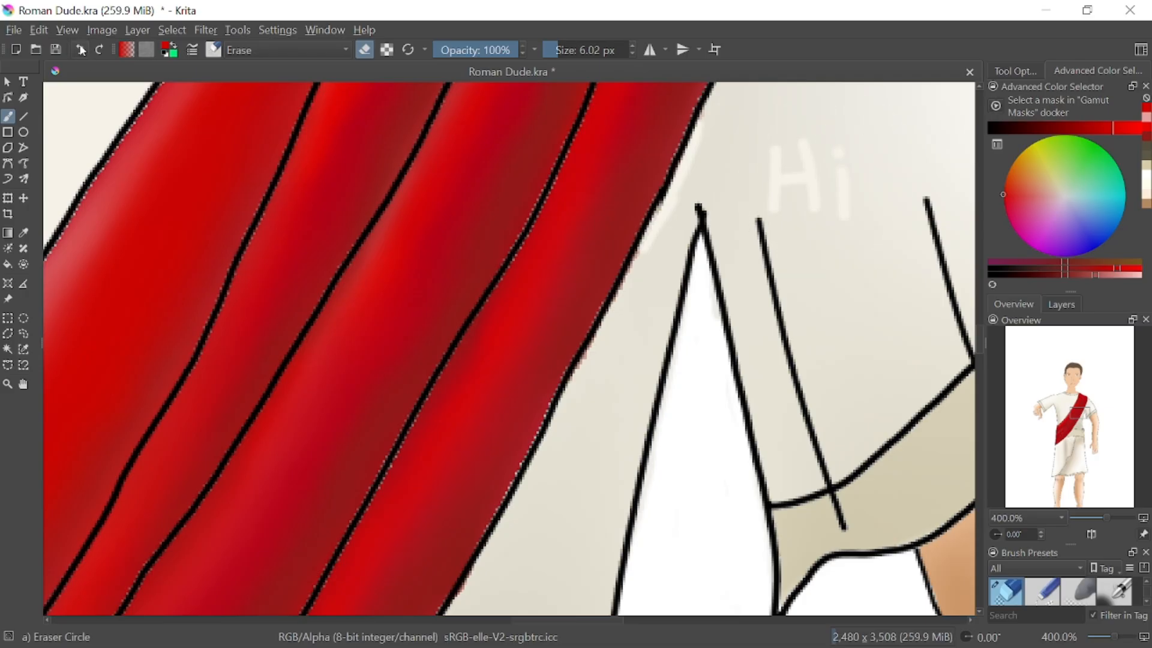
pyautogui.click(80, 50)
pyautogui.click(85, 50)
pyautogui.click(85, 50)
pyautogui.click(85, 50)
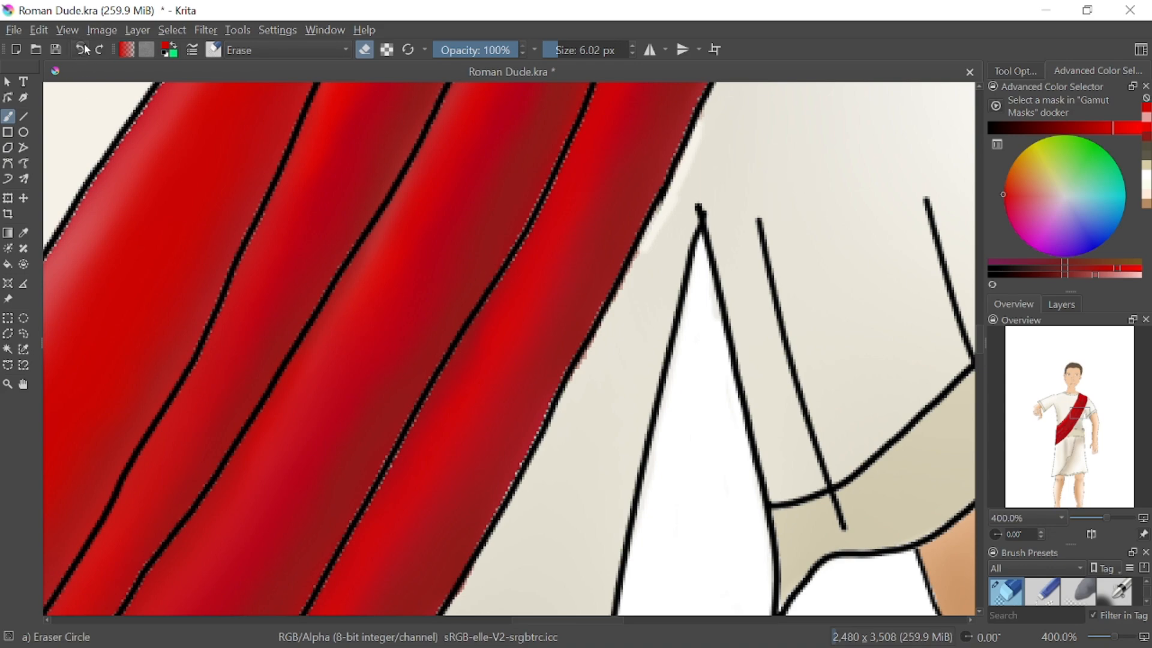
pyautogui.click(83, 51)
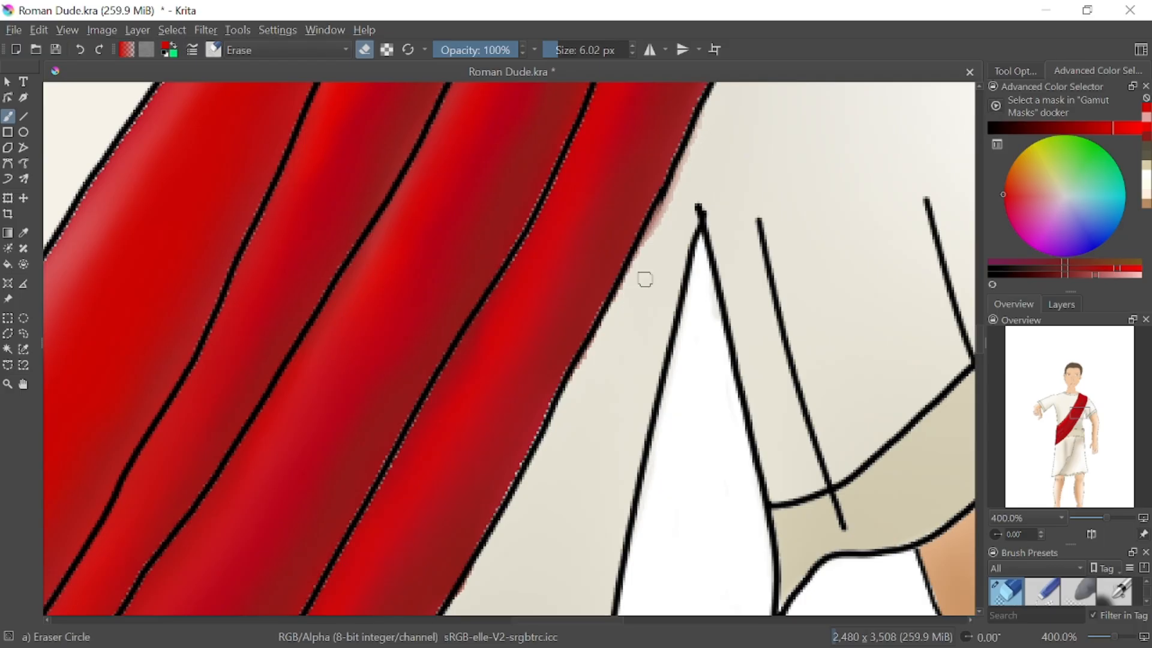
# Sample the tunic's beige beside the sash and paint over the red spill near the armpit with Pencil-6 Quick Shade at 6.02 px
pyautogui.click(24, 233)
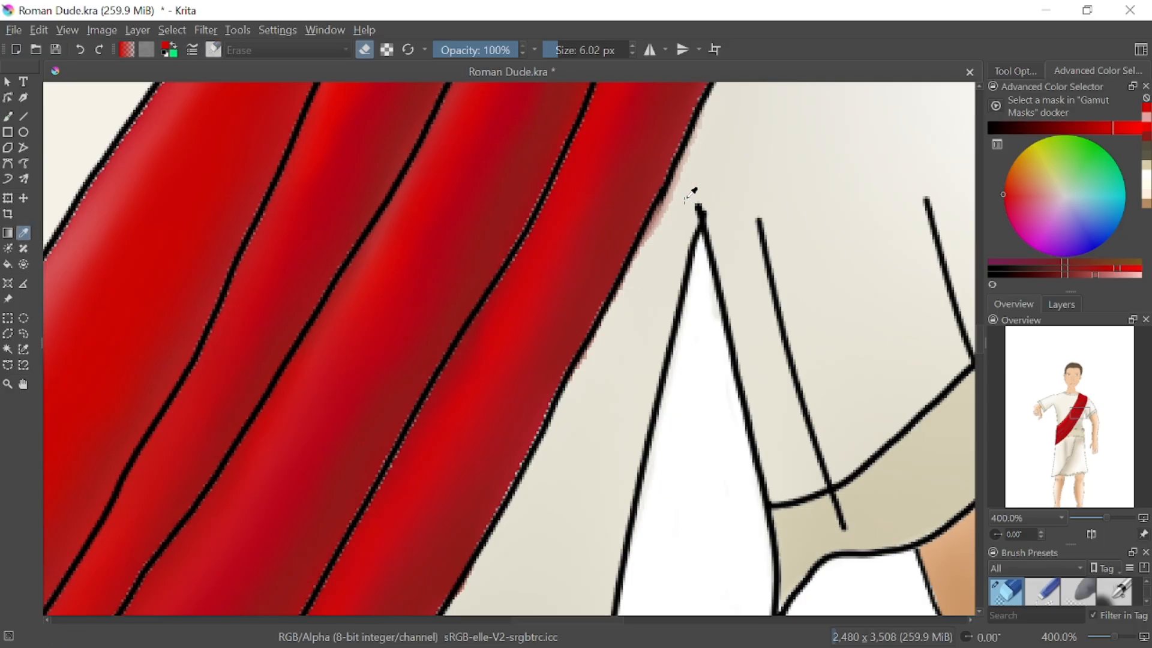
pyautogui.click(693, 185)
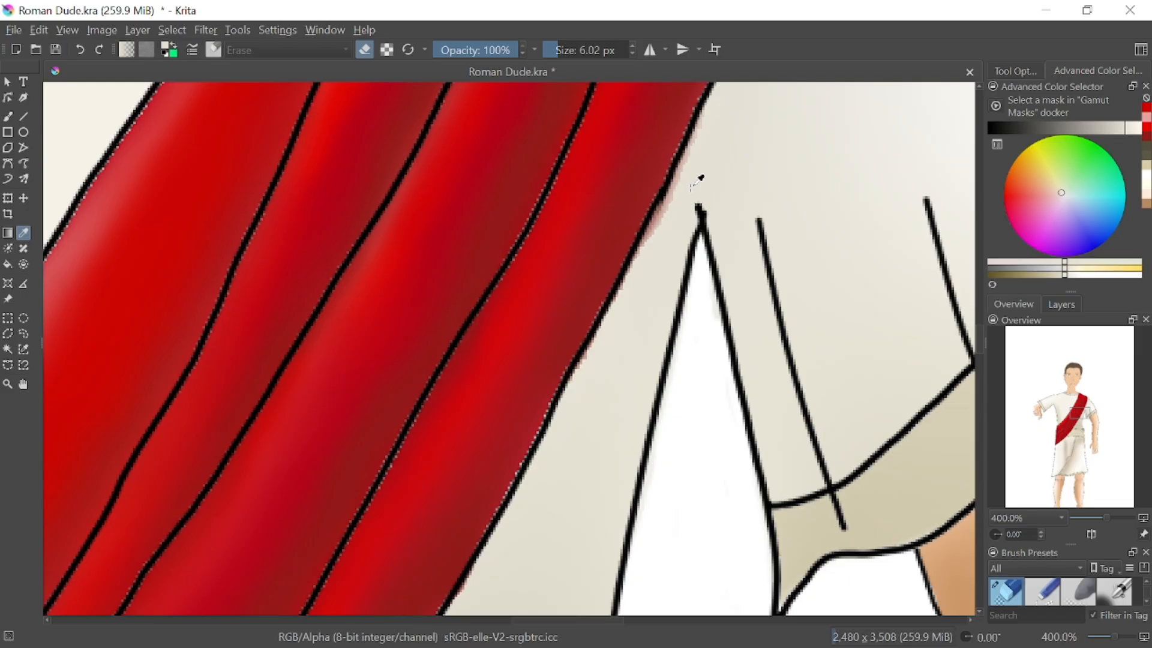
pyautogui.rightClick(698, 424)
pyautogui.click(8, 120)
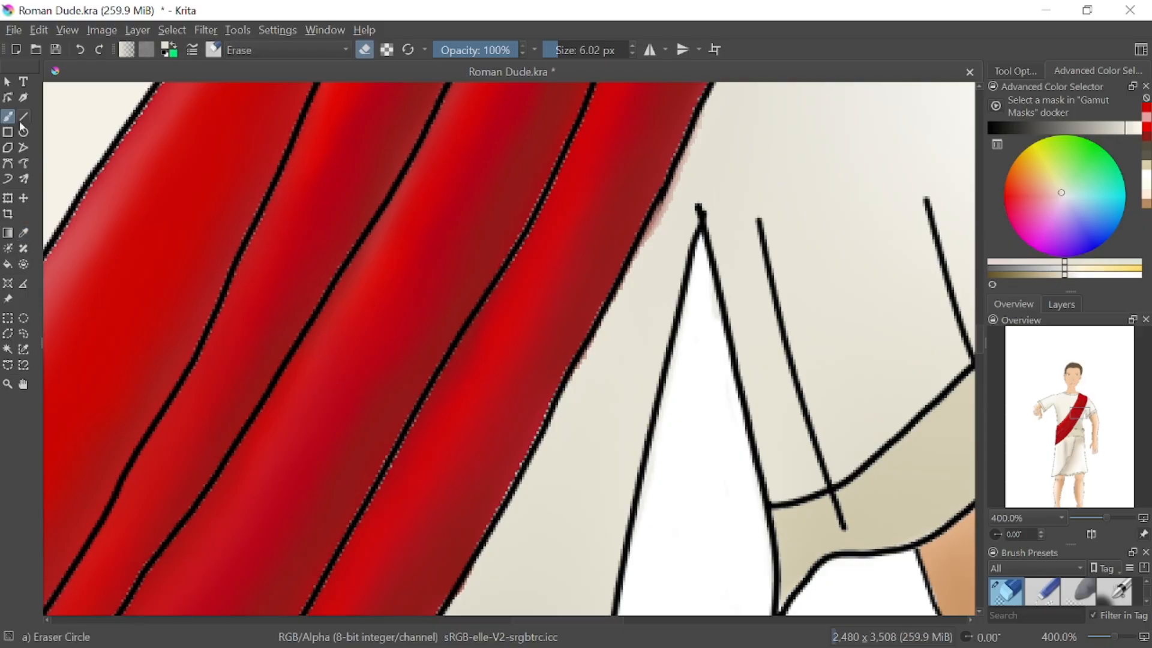
pyautogui.rightClick(700, 389)
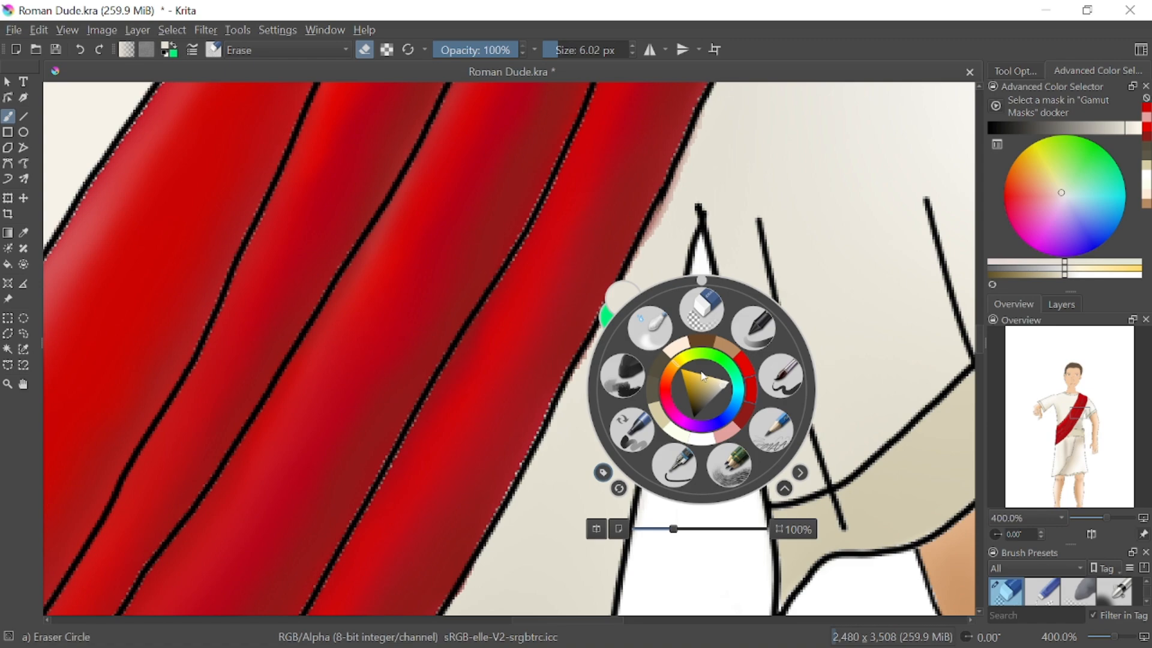
pyautogui.click(727, 464)
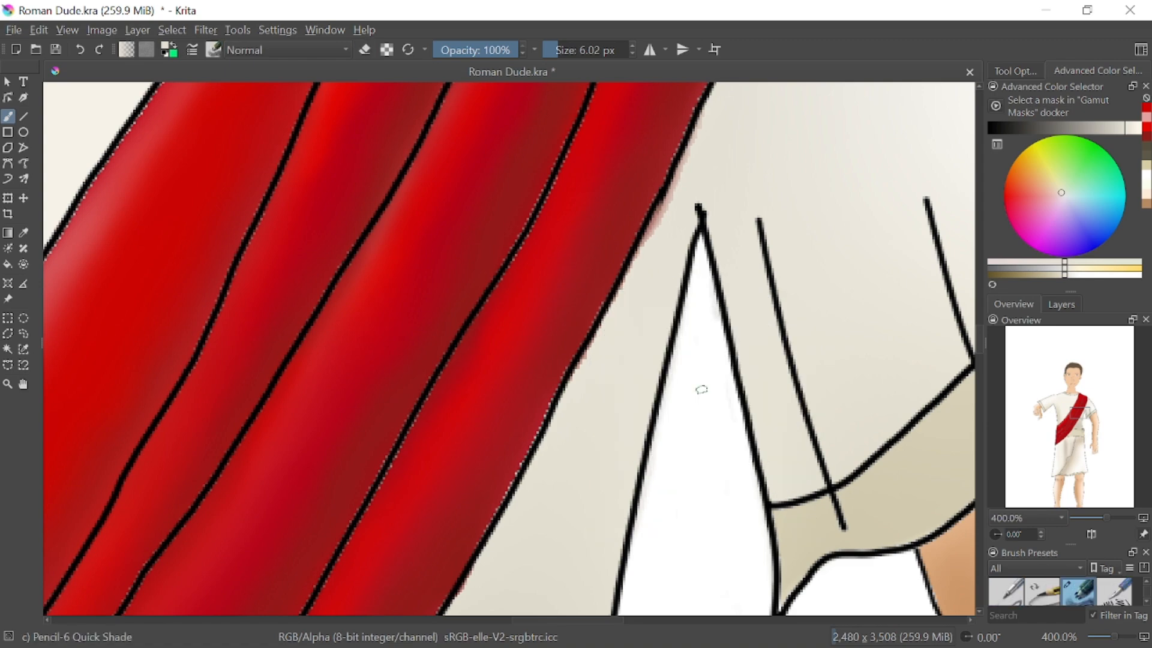
pyautogui.moveTo(670, 207)
pyautogui.mouseDown()
pyautogui.moveTo(661, 216)
pyautogui.moveTo(678, 184)
pyautogui.mouseUp()
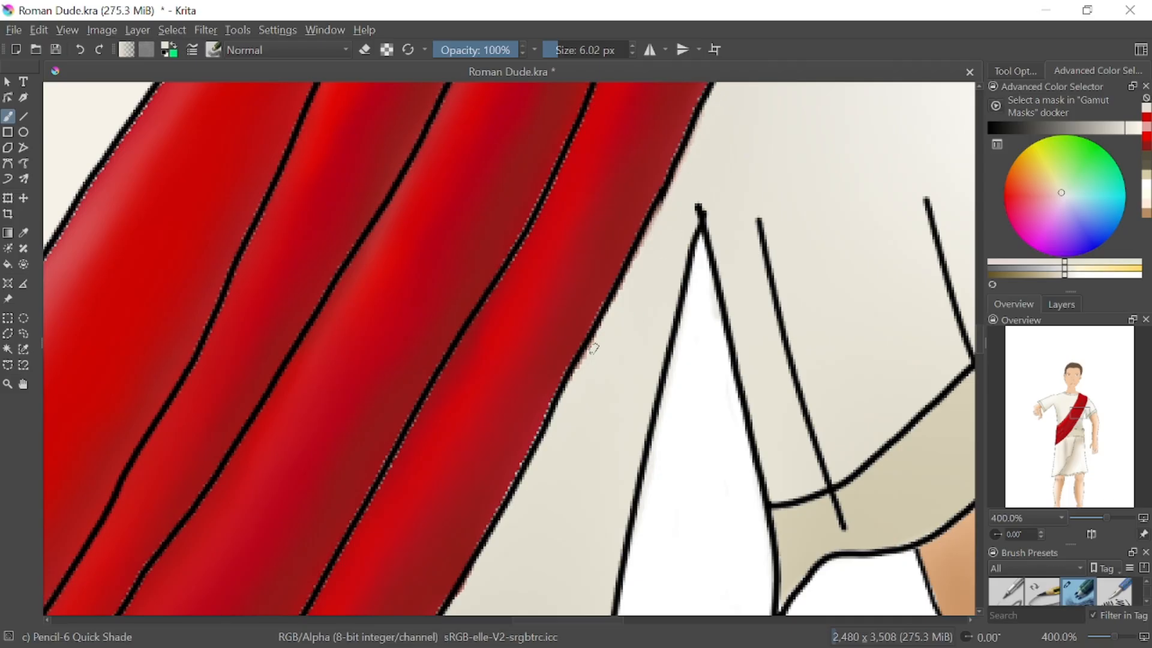
pyautogui.moveTo(645, 245); pyautogui.dragTo(659, 211)
# Cover the remaining red spills with the sampled beige below the shoulder, at the sash's lower tip and at its waist corner
pyautogui.moveTo(1087, 418); pyautogui.dragTo(1088, 407)
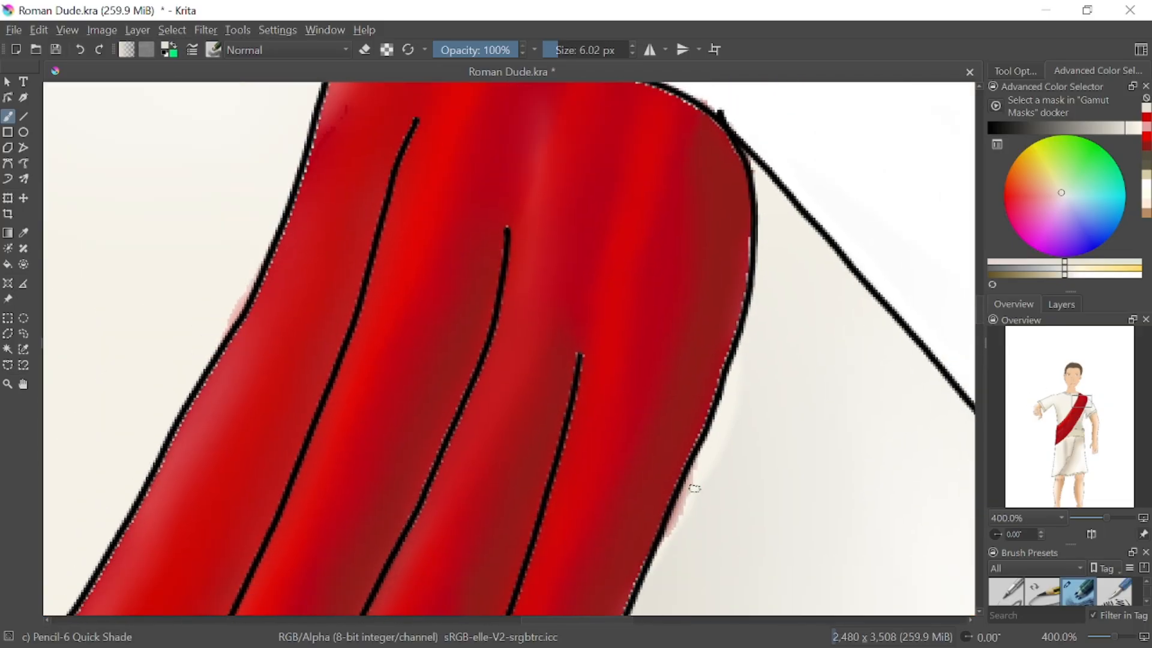
pyautogui.moveTo(694, 488)
pyautogui.mouseDown()
pyautogui.moveTo(677, 510)
pyautogui.moveTo(681, 560)
pyautogui.mouseUp()
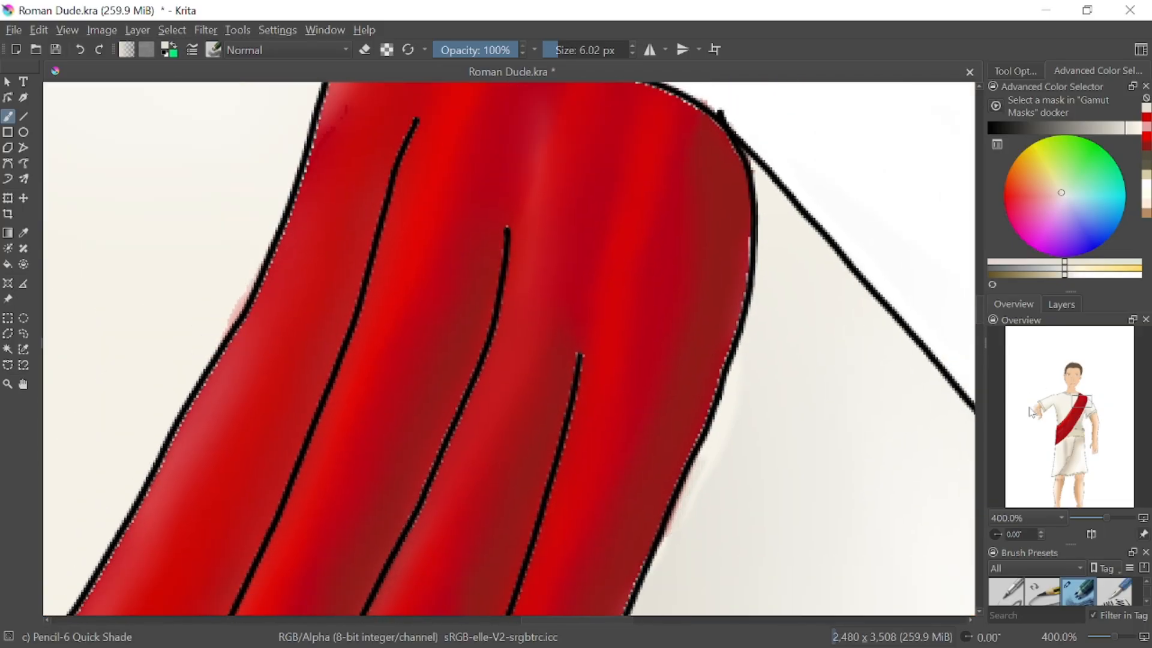
pyautogui.moveTo(1080, 405); pyautogui.dragTo(1060, 442)
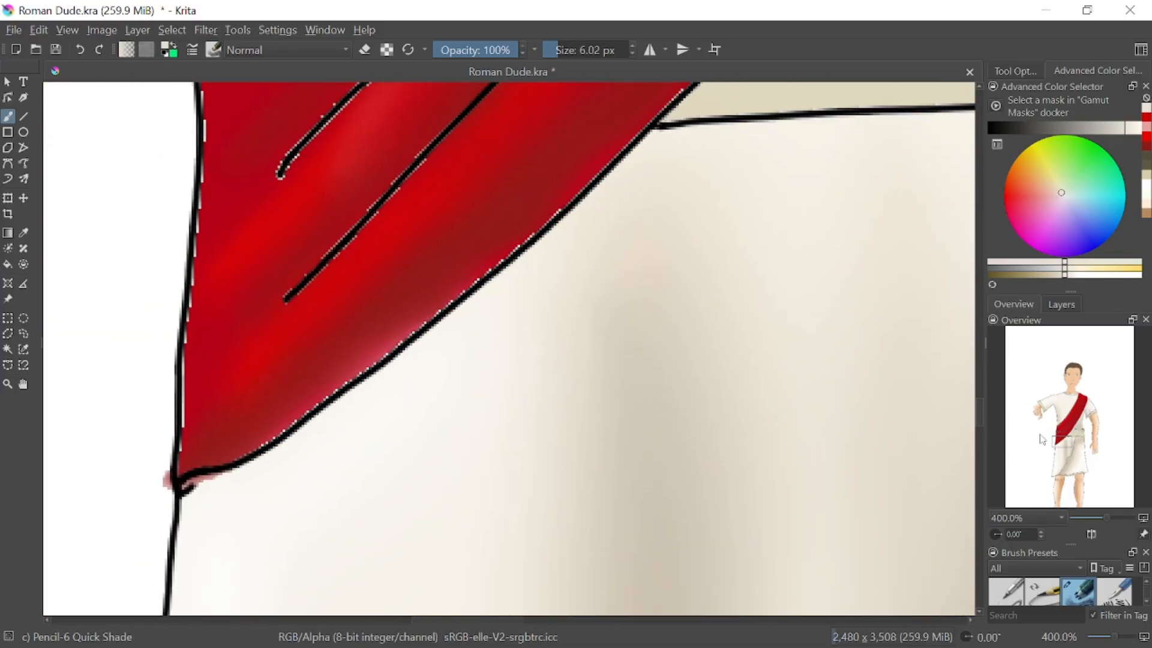
pyautogui.moveTo(223, 476)
pyautogui.mouseDown()
pyautogui.moveTo(189, 488)
pyautogui.moveTo(217, 474)
pyautogui.mouseUp()
pyautogui.moveTo(1069, 436); pyautogui.dragTo(1071, 428)
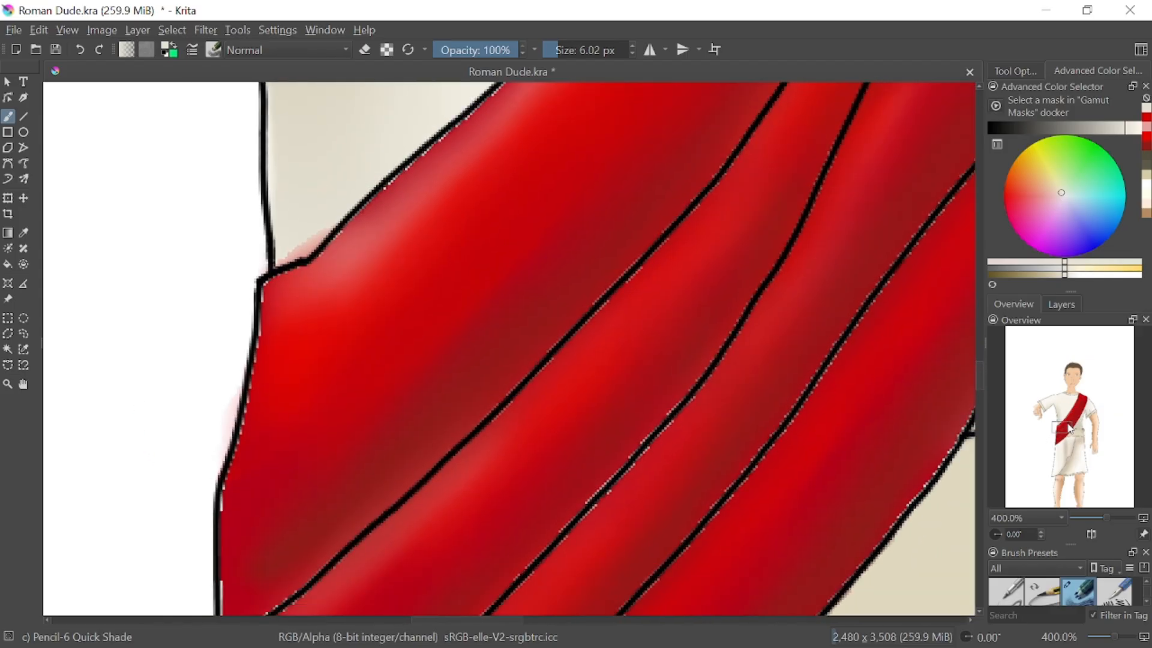
pyautogui.moveTo(311, 243)
pyautogui.mouseDown()
pyautogui.moveTo(330, 222)
pyautogui.moveTo(284, 255)
pyautogui.moveTo(329, 223)
pyautogui.moveTo(305, 254)
pyautogui.moveTo(299, 225)
pyautogui.mouseUp()
pyautogui.moveTo(1062, 436); pyautogui.dragTo(1083, 404)
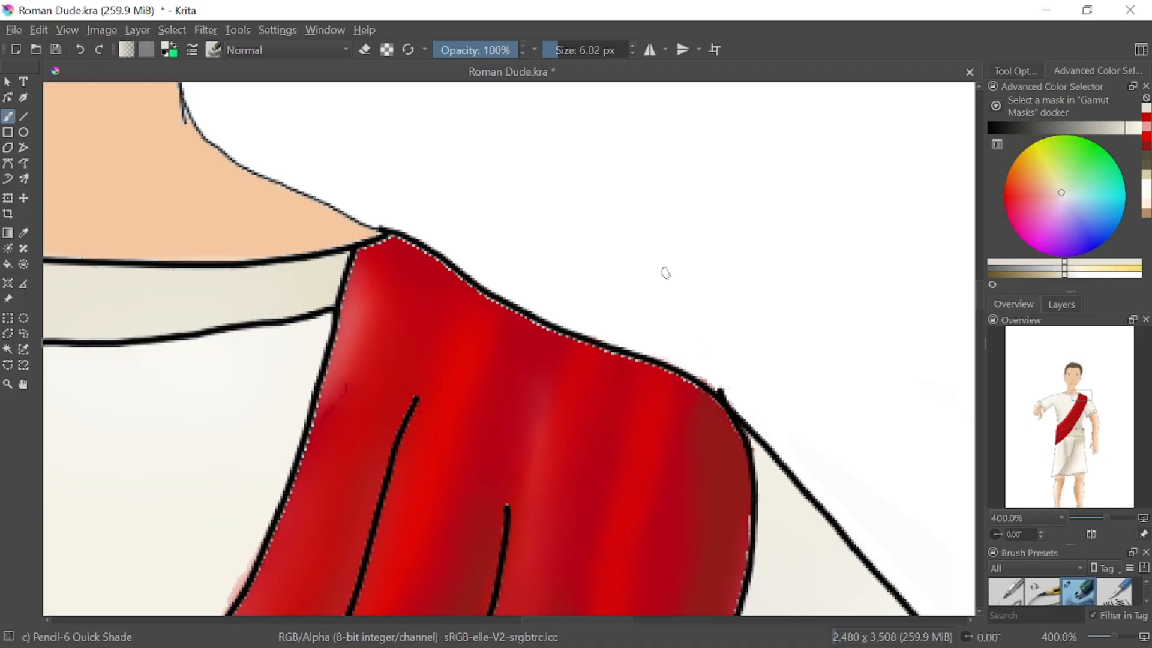
pyautogui.moveTo(613, 265); pyautogui.dragTo(668, 258)
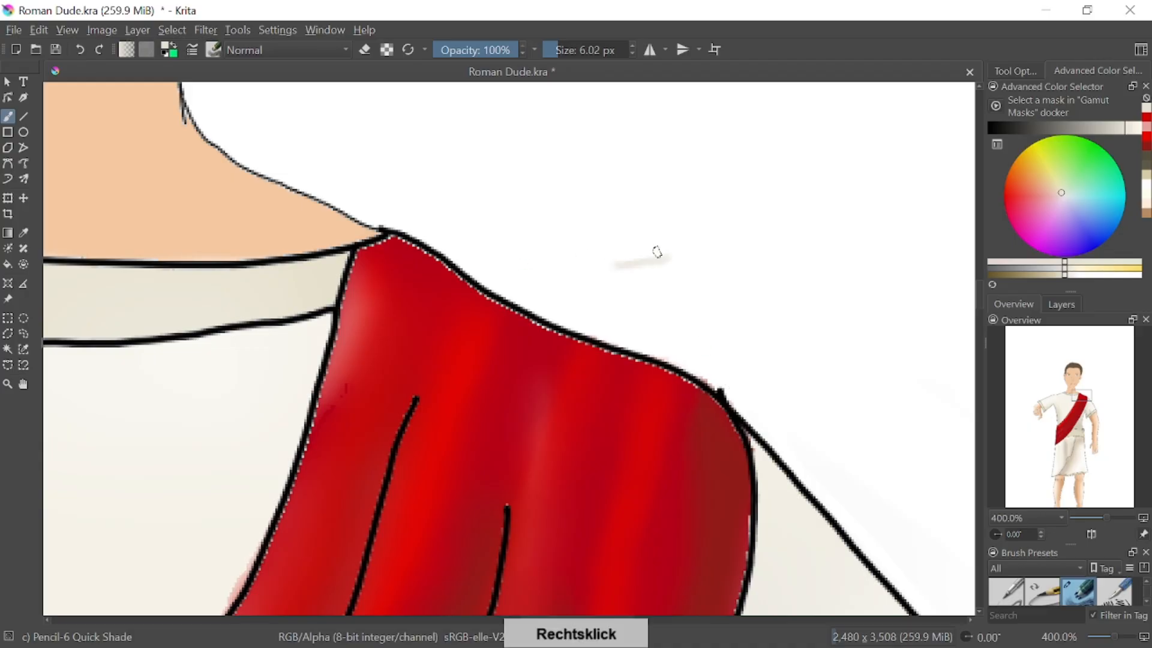
pyautogui.click(81, 49)
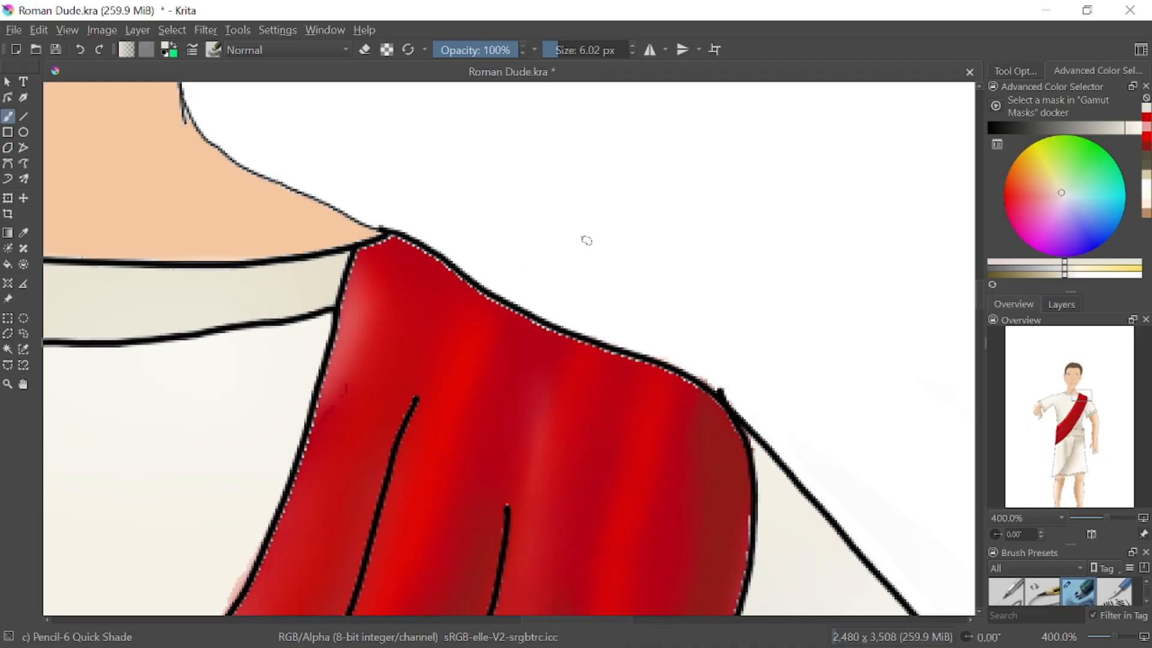
pyautogui.moveTo(587, 241)
pyautogui.mouseDown()
pyautogui.moveTo(708, 187)
pyautogui.moveTo(748, 213)
pyautogui.moveTo(704, 265)
pyautogui.moveTo(858, 237)
pyautogui.mouseUp()
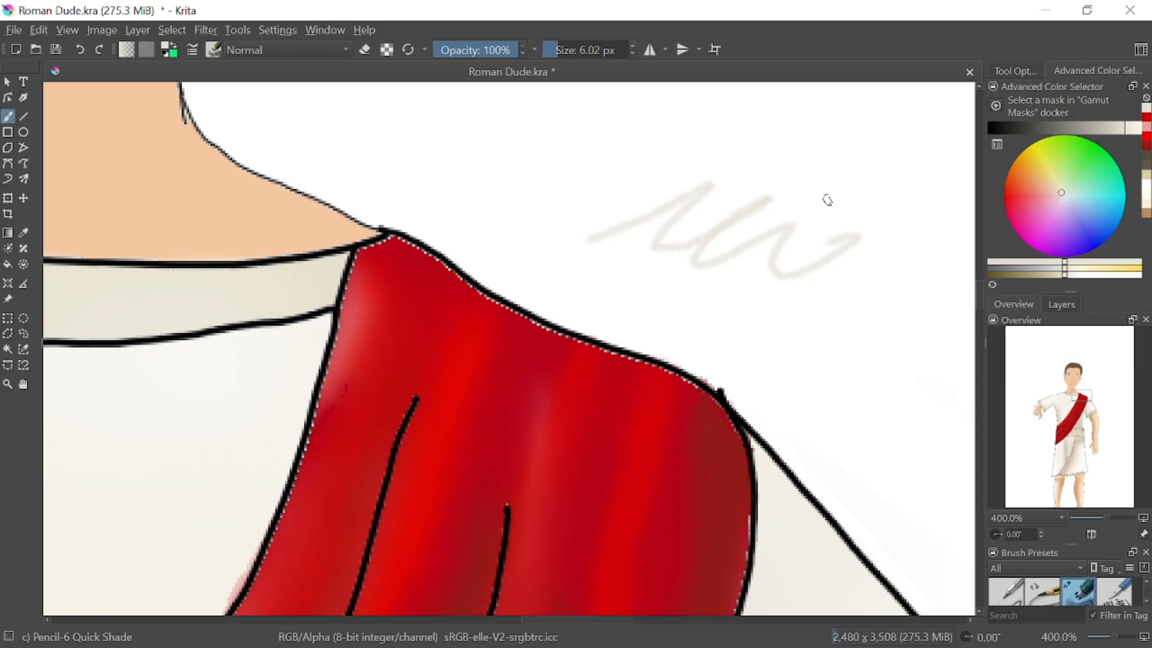
pyautogui.click(84, 48)
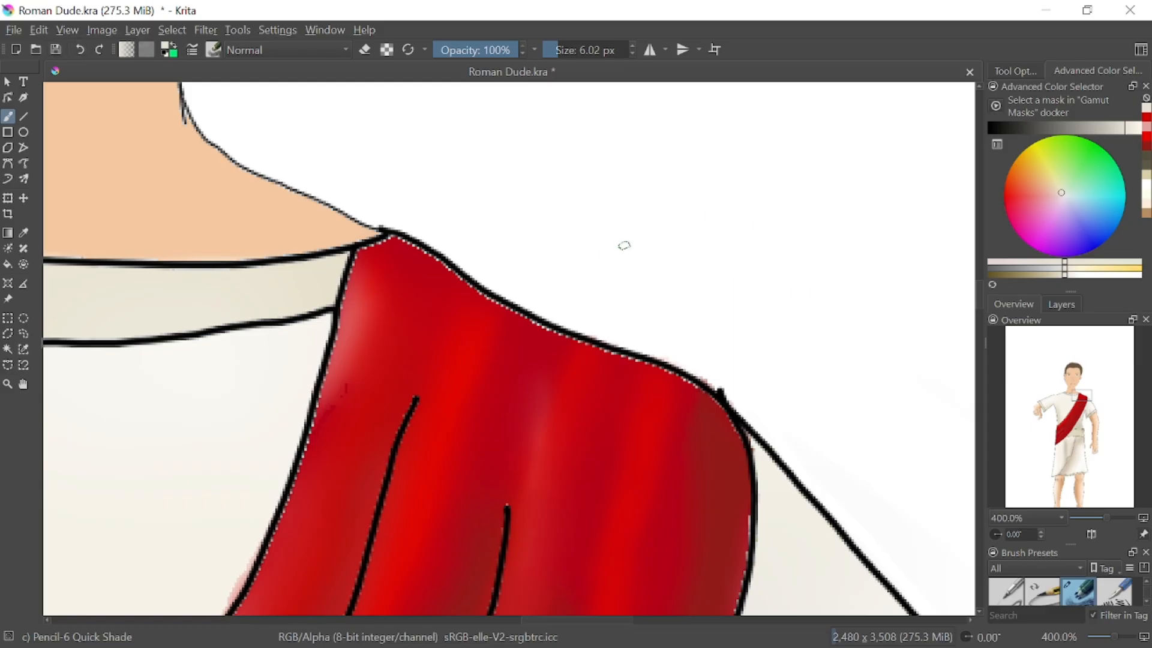
pyautogui.rightClick(624, 245)
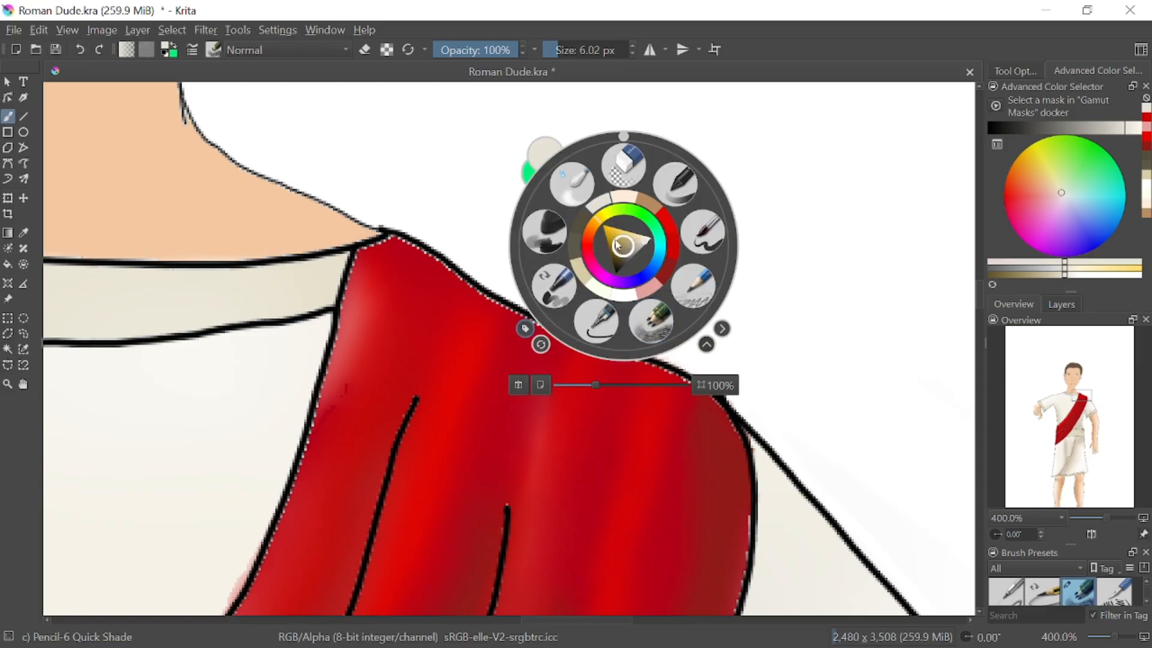
pyautogui.click(573, 184)
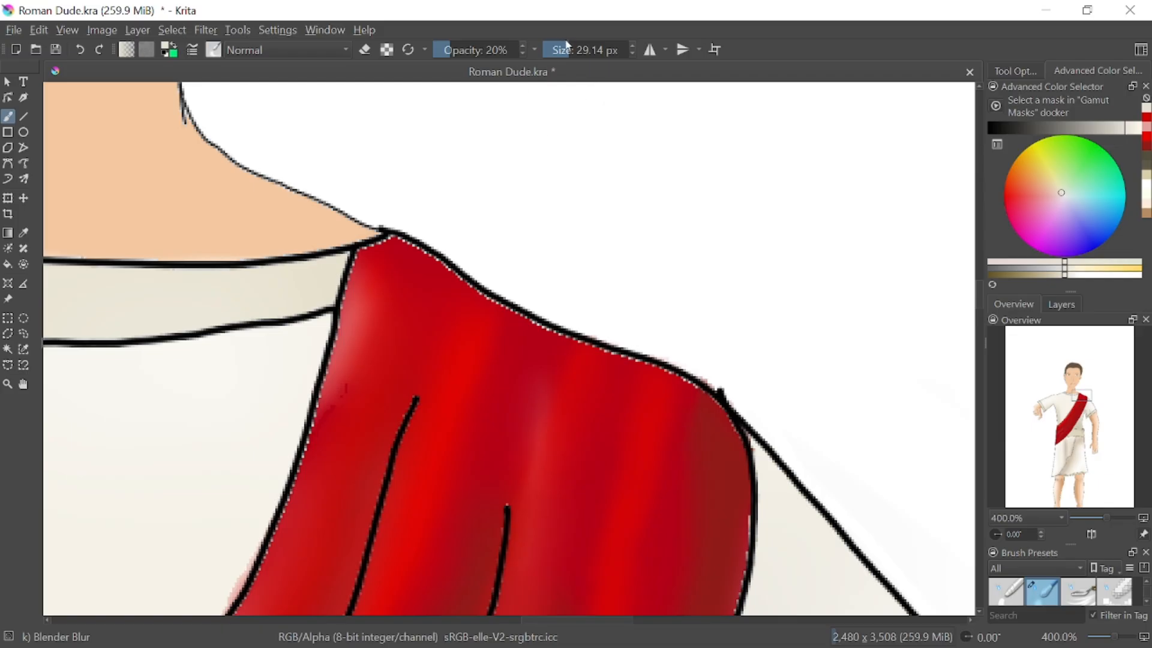
pyautogui.moveTo(558, 42); pyautogui.dragTo(552, 48)
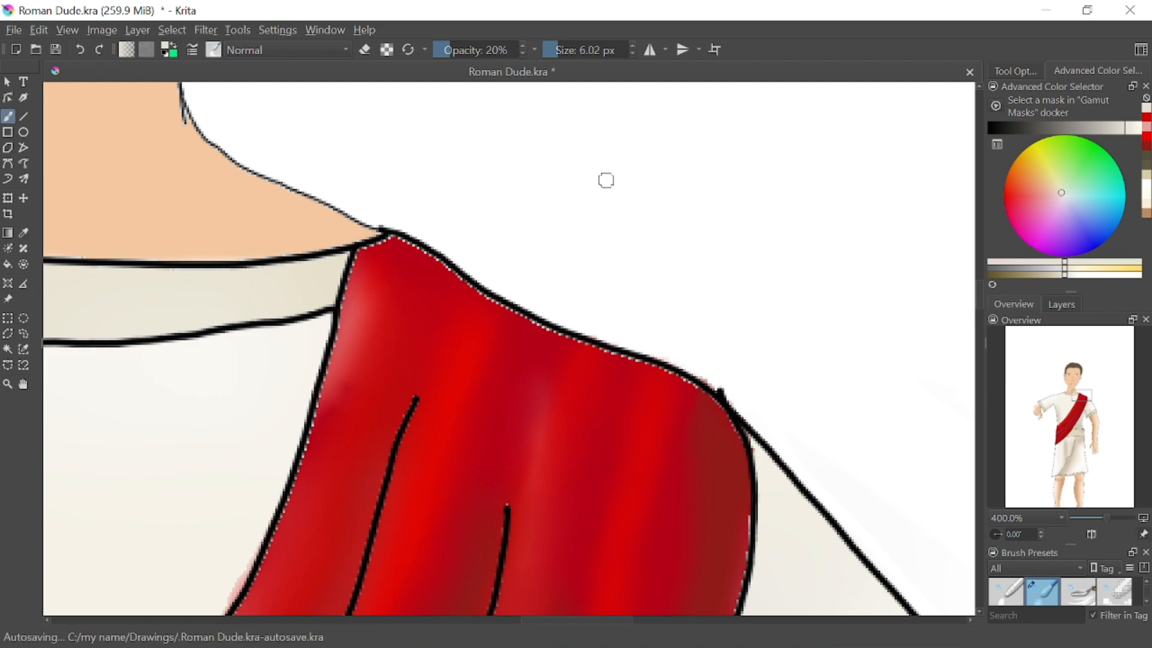
pyautogui.rightClick(608, 197)
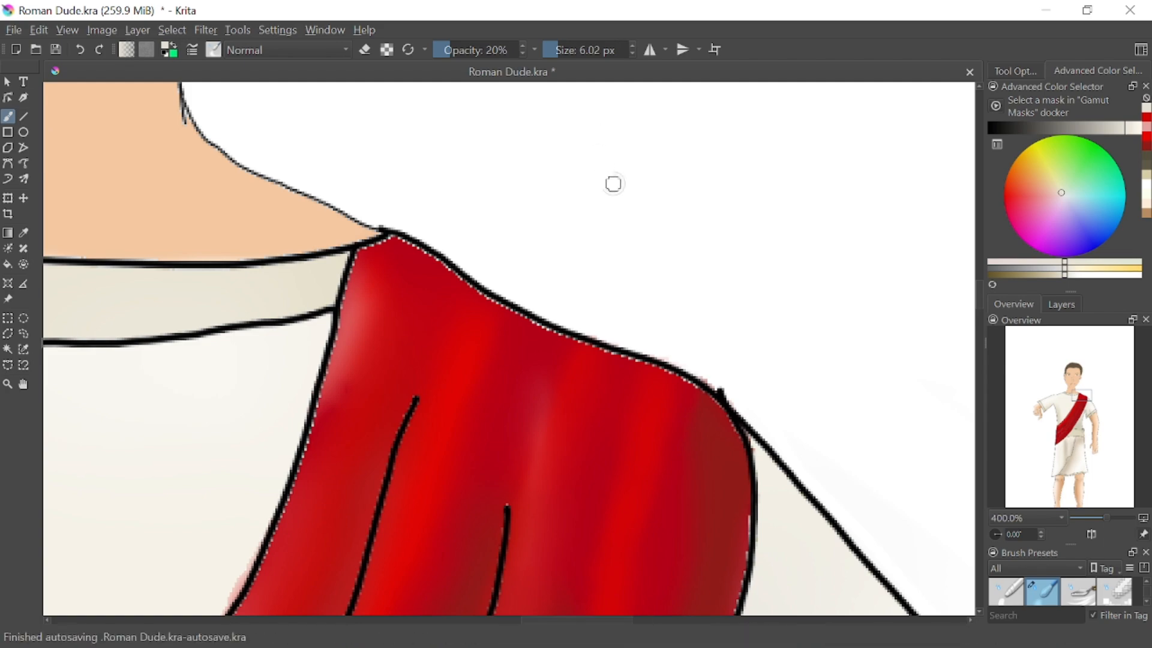
# Erase the color spill outside the sash's lower tip with Eraser Circle at 6.02 px, undoing and repeating the first stroke
pyautogui.rightClick(613, 184)
pyautogui.click(609, 141)
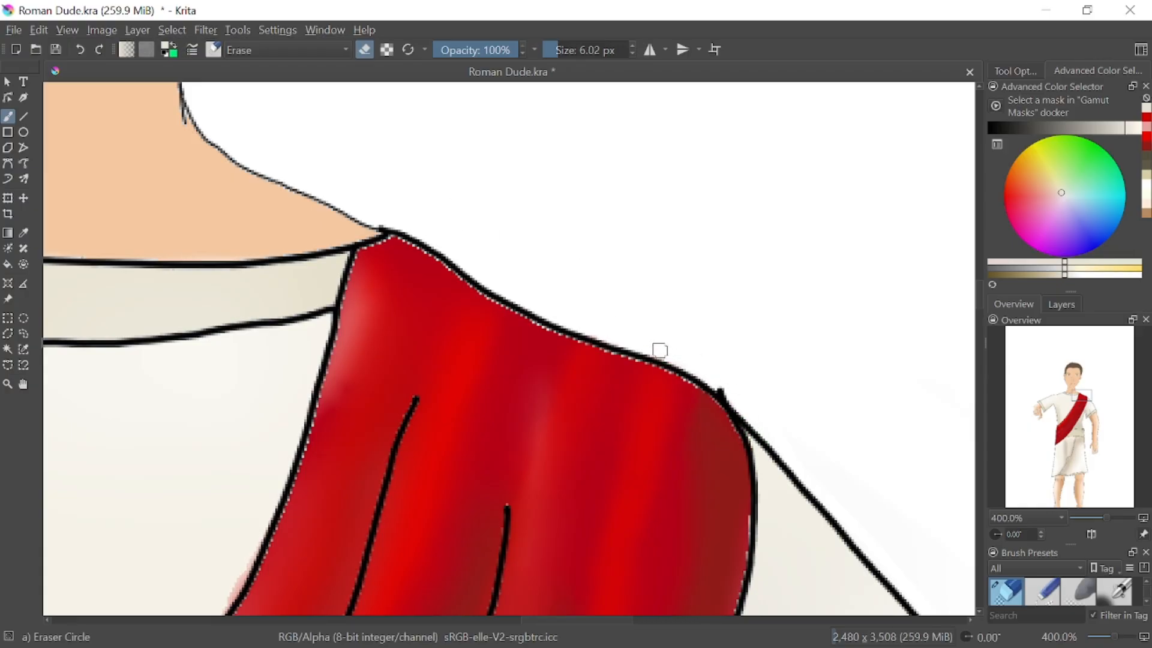
pyautogui.moveTo(1078, 411); pyautogui.dragTo(1060, 449)
pyautogui.moveTo(220, 535); pyautogui.dragTo(218, 523)
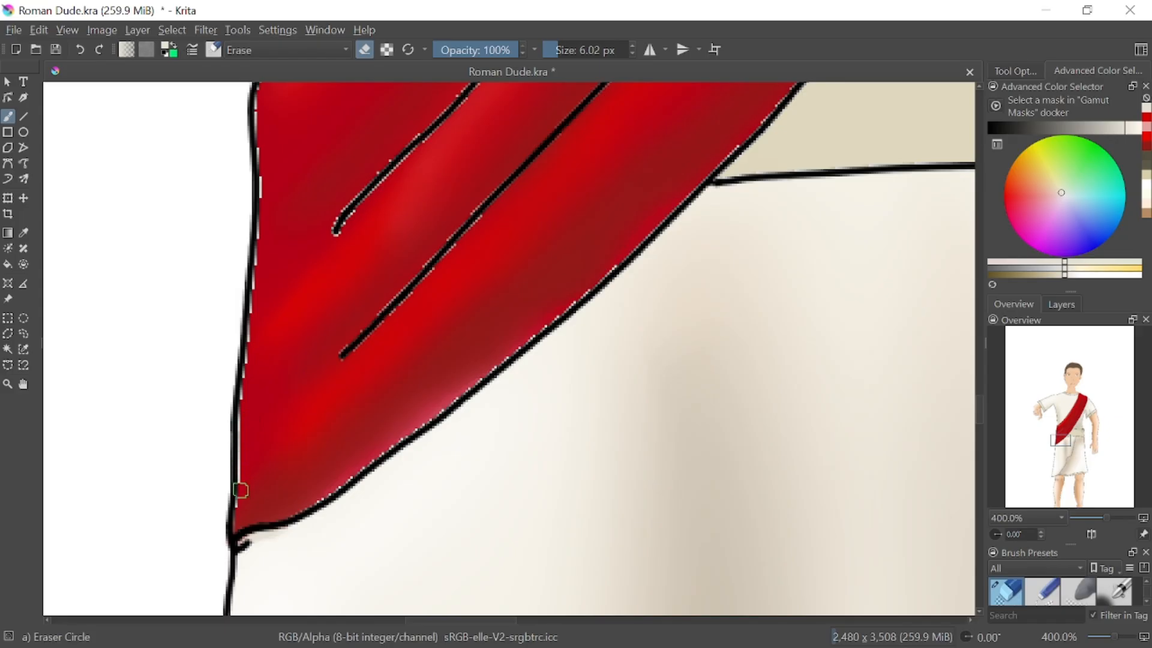
pyautogui.click(81, 52)
pyautogui.moveTo(218, 546); pyautogui.dragTo(219, 520)
# Examine the sash's outer edge and the sleeve outline for remaining spills, and view the whole figure at 25% zoom
pyautogui.click(1061, 434)
pyautogui.moveTo(1061, 435); pyautogui.dragTo(1059, 434)
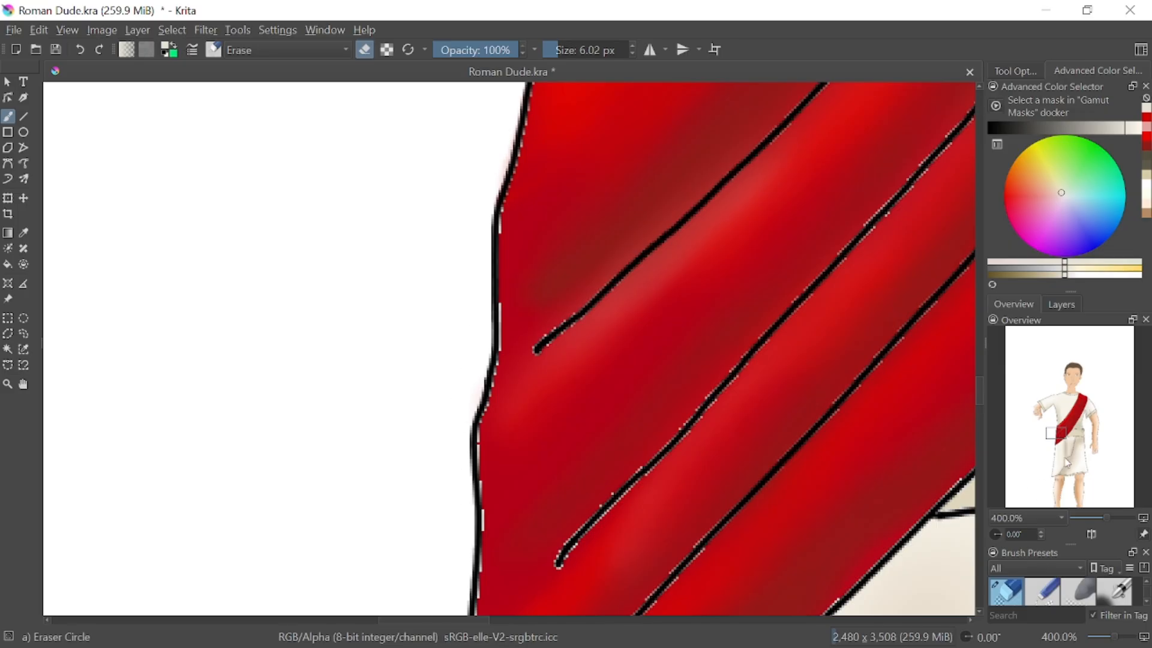
pyautogui.moveTo(1066, 459); pyautogui.dragTo(1048, 414)
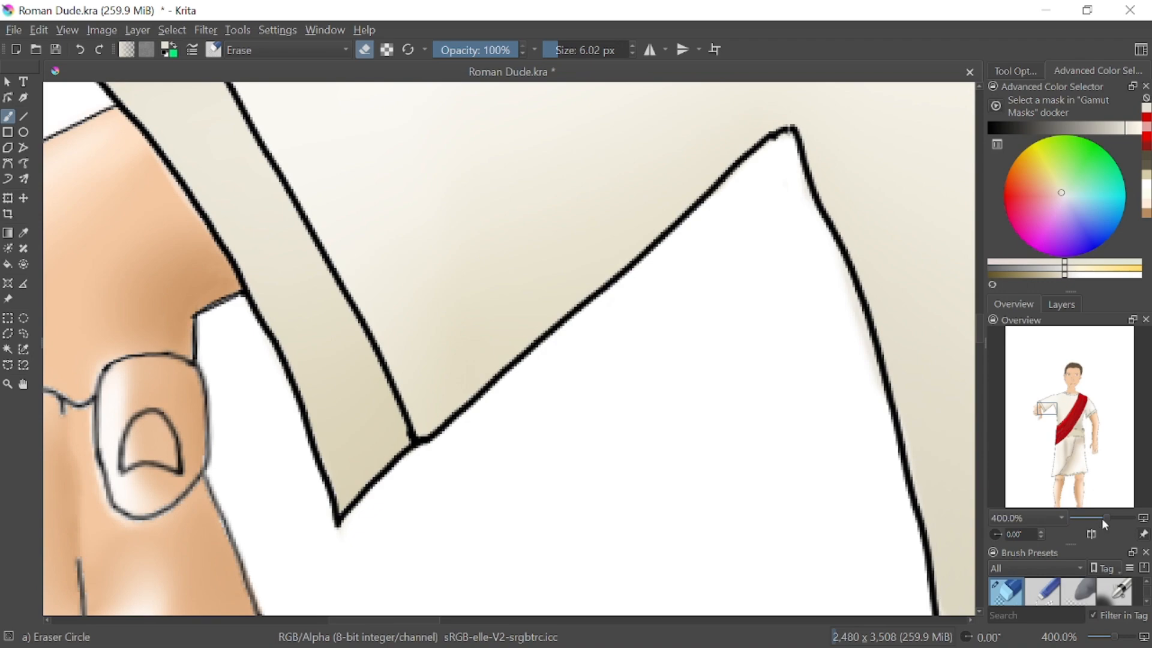
pyautogui.moveTo(1103, 520); pyautogui.dragTo(1083, 520)
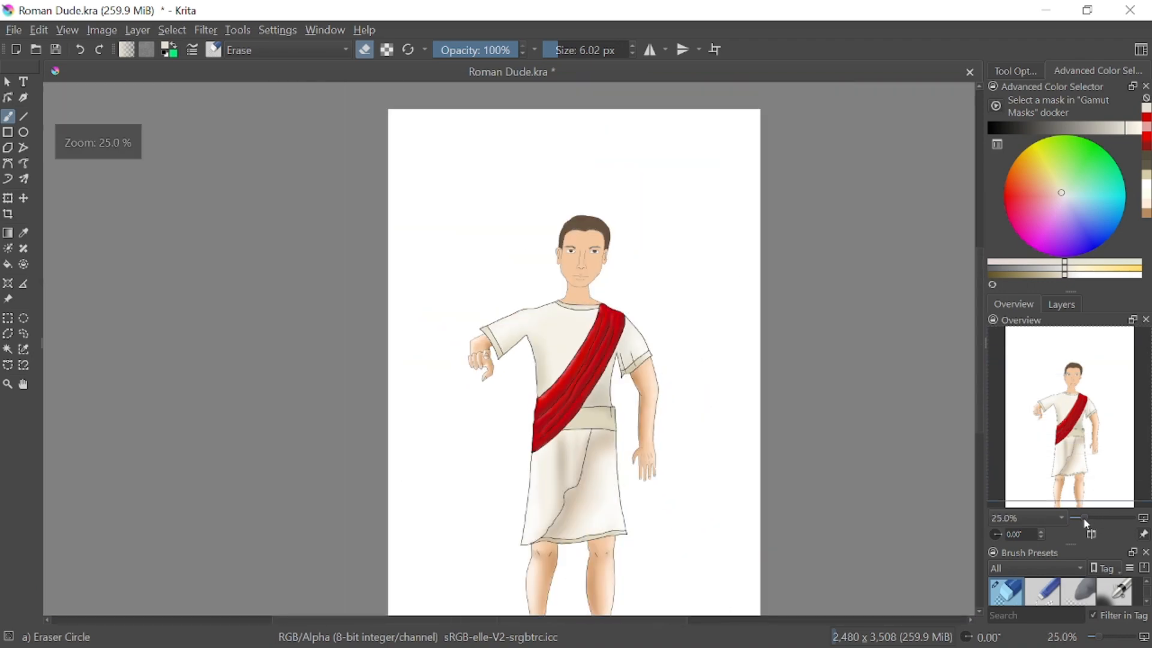
pyautogui.click(1072, 457)
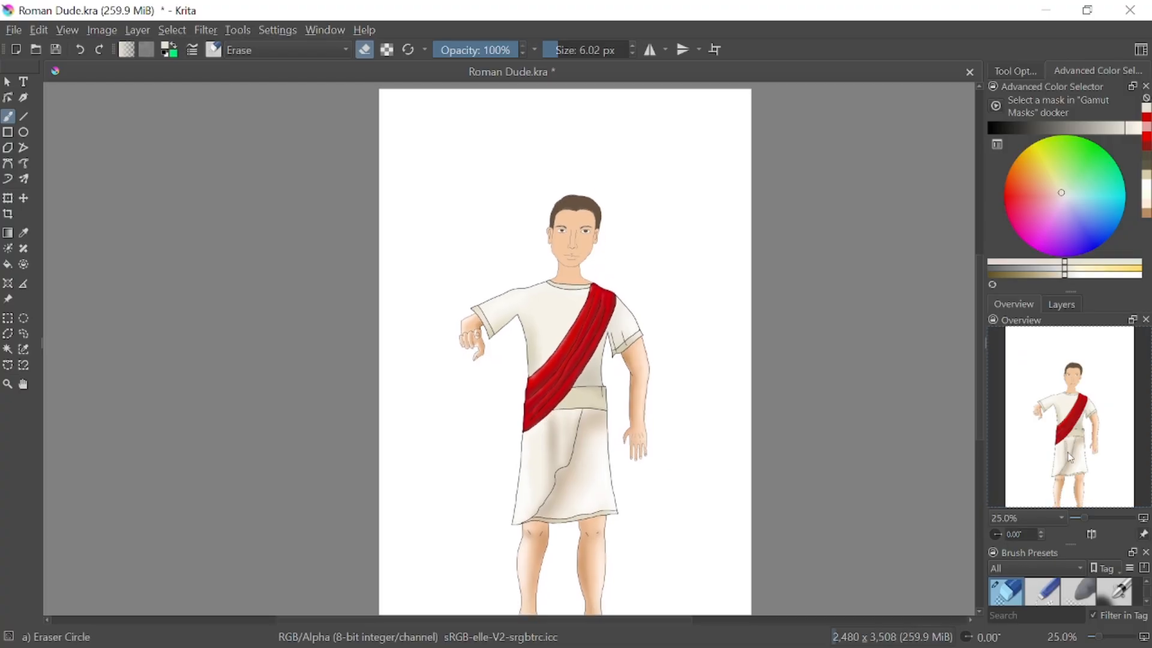
pyautogui.moveTo(1069, 458)
pyautogui.mouseDown()
pyautogui.moveTo(1070, 479)
pyautogui.moveTo(1075, 467)
pyautogui.mouseUp()
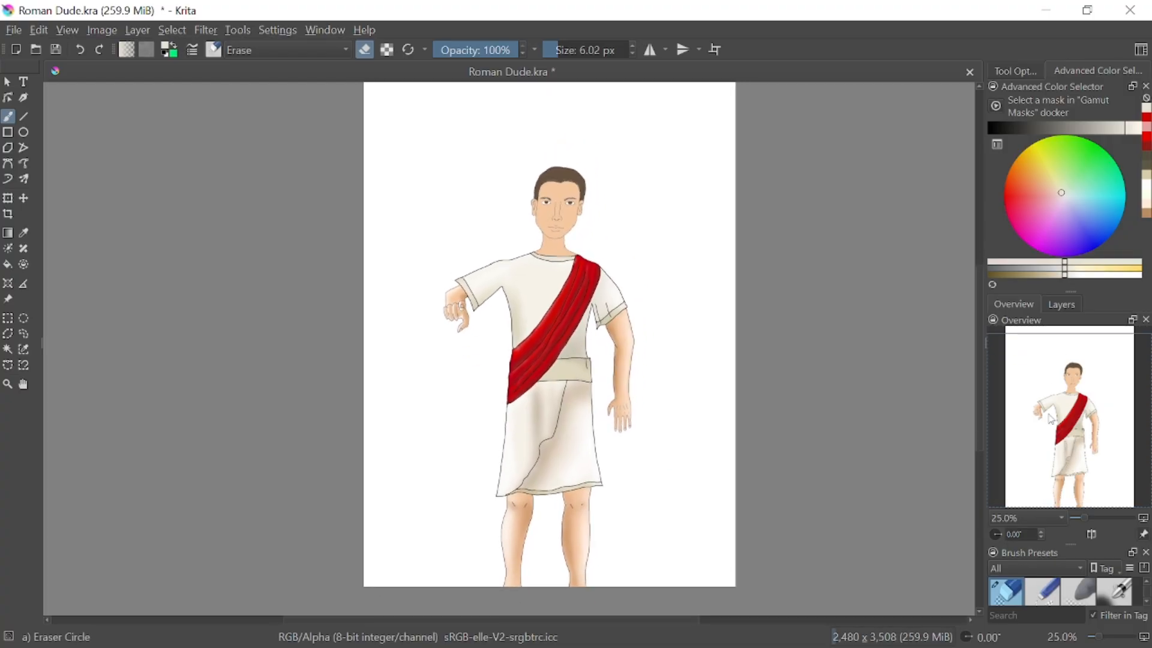
# Choose the Ink-2 Fineliner brush at 5.00 px in black, make a trial stroke beside the figure and undo it
pyautogui.rightClick(711, 198)
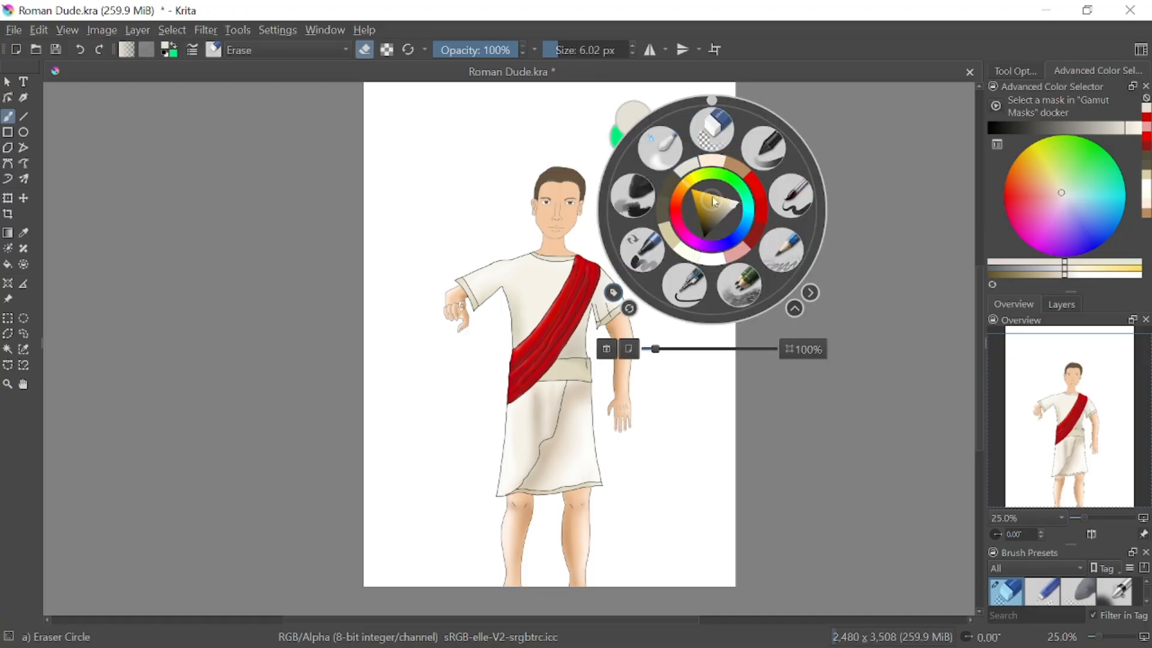
pyautogui.click(684, 284)
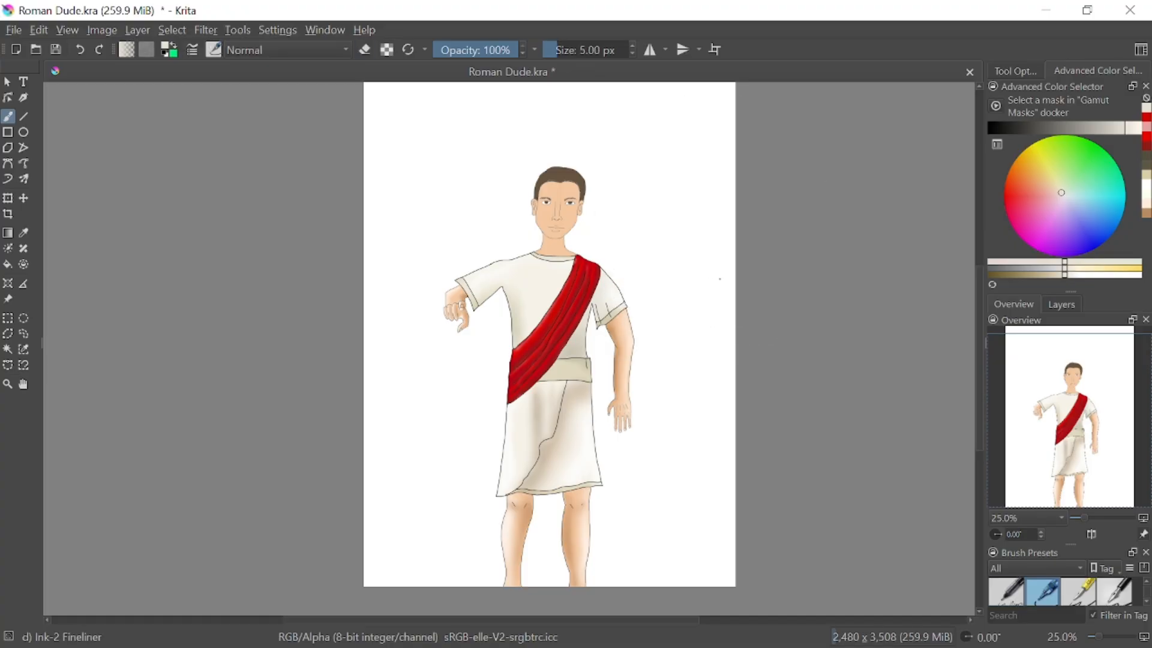
pyautogui.click(993, 128)
pyautogui.moveTo(663, 256); pyautogui.dragTo(700, 306)
pyautogui.click(84, 51)
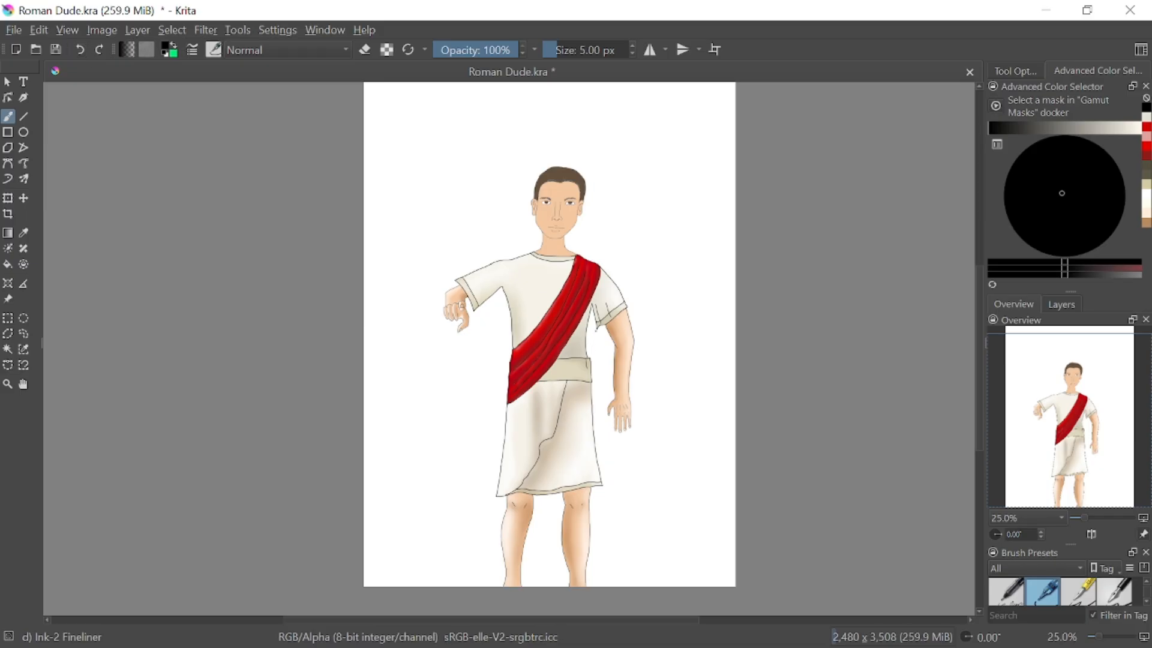
# Mark the shaded areas on the sleeve, waist, torso side and skirt folds with black fineliner strokes and hatching
pyautogui.moveTo(594, 309)
pyautogui.mouseDown()
pyautogui.moveTo(576, 375)
pyautogui.moveTo(620, 327)
pyautogui.moveTo(601, 306)
pyautogui.mouseUp()
pyautogui.moveTo(590, 359); pyautogui.dragTo(590, 319)
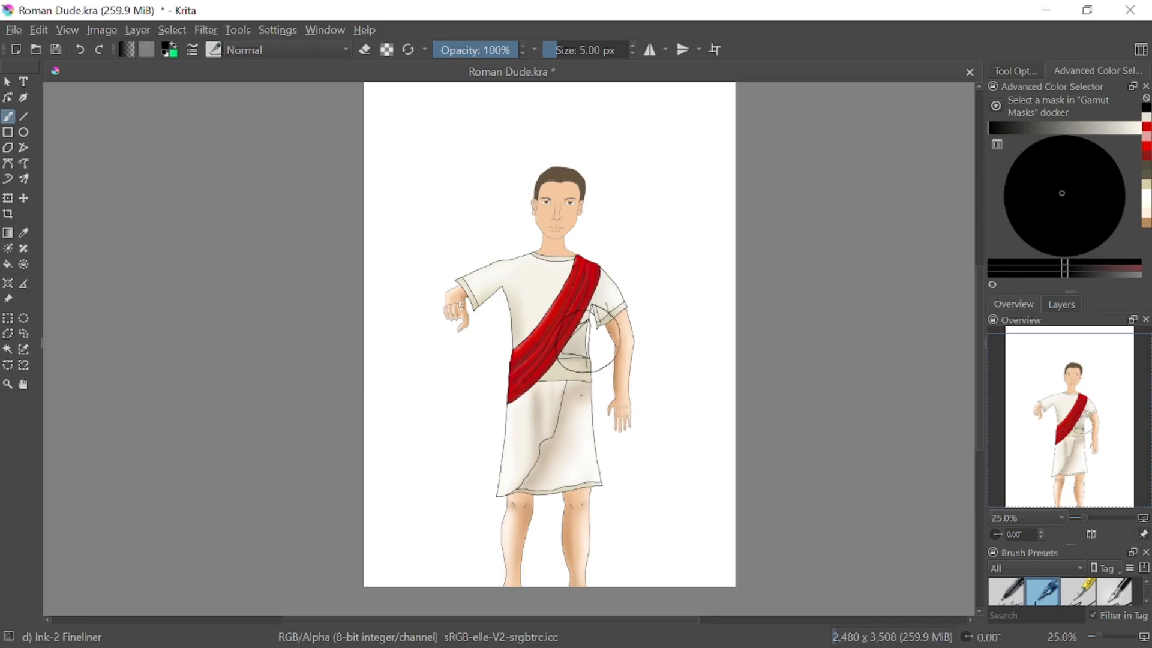
pyautogui.moveTo(508, 287)
pyautogui.mouseDown()
pyautogui.moveTo(529, 338)
pyautogui.moveTo(506, 279)
pyautogui.mouseUp()
pyautogui.moveTo(537, 387)
pyautogui.mouseDown()
pyautogui.moveTo(533, 455)
pyautogui.moveTo(552, 449)
pyautogui.mouseUp()
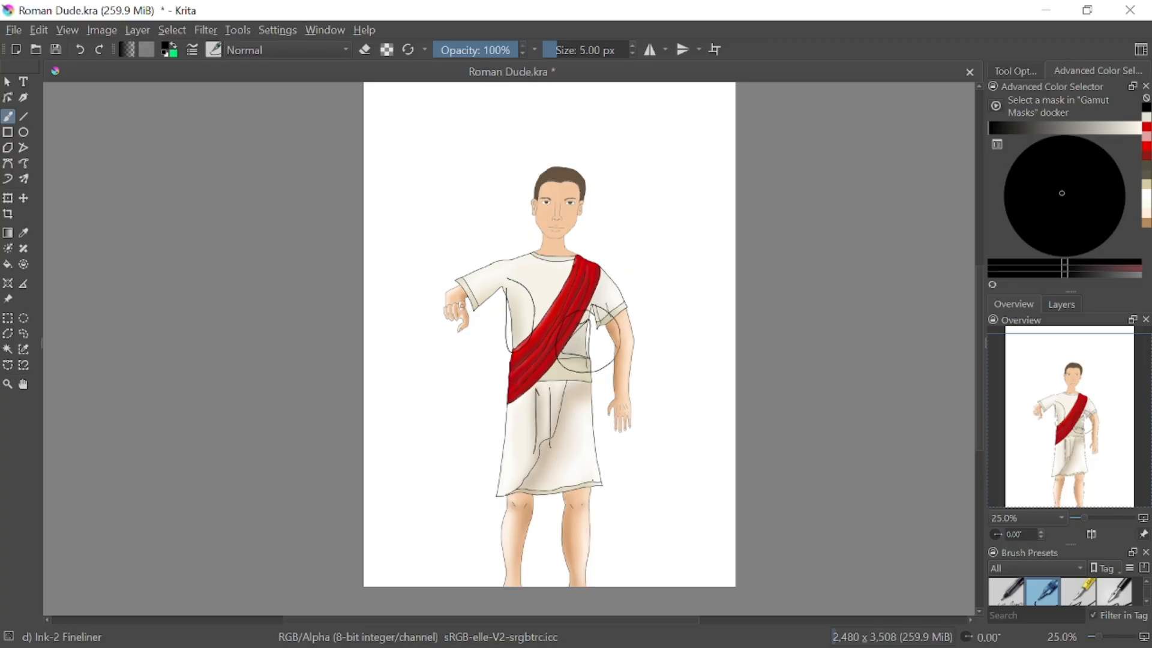
pyautogui.moveTo(567, 388); pyautogui.dragTo(573, 381)
pyautogui.moveTo(523, 486); pyautogui.dragTo(548, 462)
pyautogui.moveTo(533, 485); pyautogui.dragTo(546, 469)
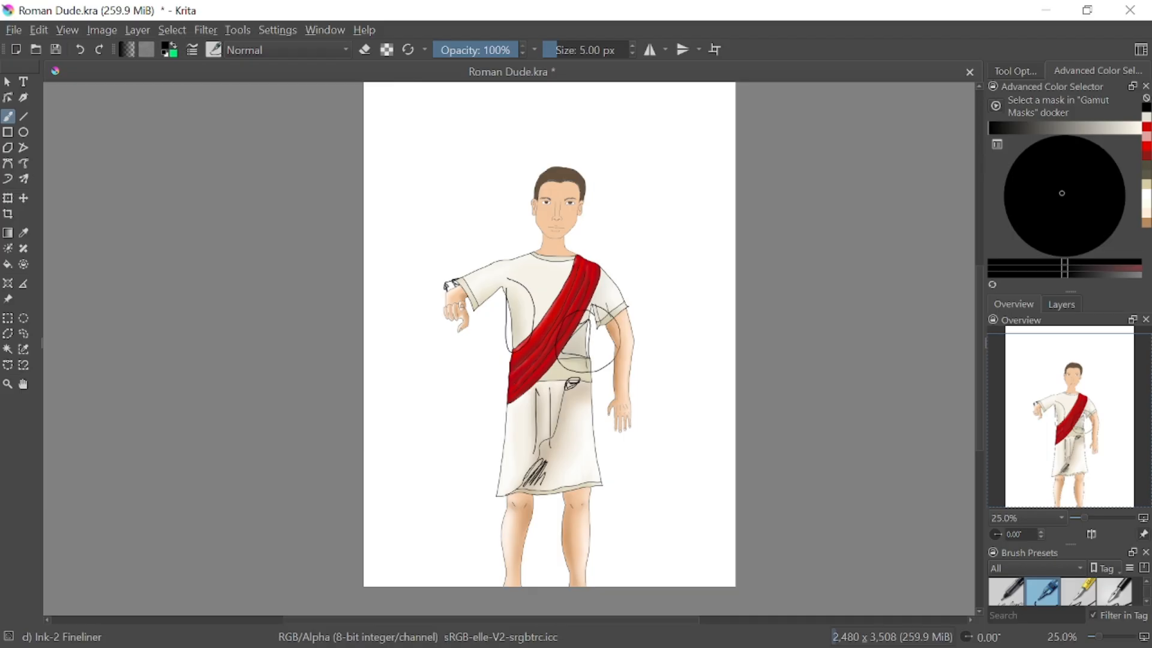
# Mark the sleeve end, draw arrows at the shoulders and loop a large outline around the whole figure
pyautogui.moveTo(628, 308); pyautogui.dragTo(634, 325)
pyautogui.moveTo(508, 233); pyautogui.dragTo(514, 250)
pyautogui.moveTo(598, 229); pyautogui.dragTo(593, 255)
pyautogui.moveTo(549, 165)
pyautogui.mouseDown()
pyautogui.moveTo(445, 390)
pyautogui.moveTo(528, 157)
pyautogui.moveTo(540, 154)
pyautogui.moveTo(684, 432)
pyautogui.mouseUp()
# Undo all the black annotation strokes over the clothing and around the figure
pyautogui.click(81, 49)
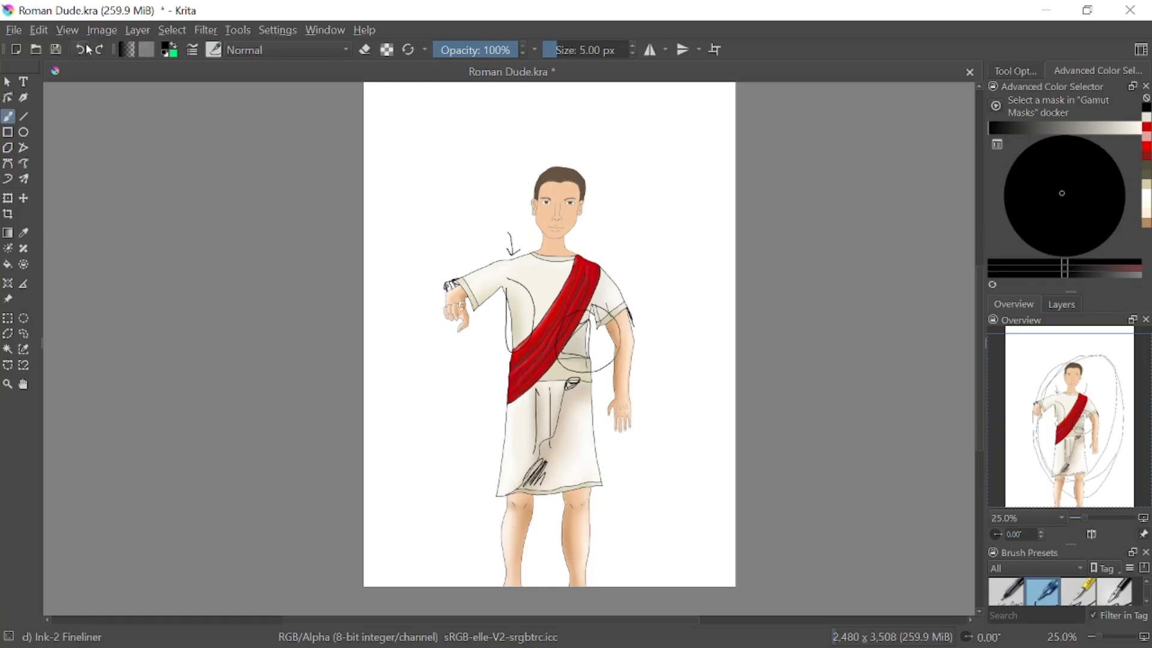
pyautogui.click(82, 49)
pyautogui.click(81, 49)
pyautogui.click(82, 49)
pyautogui.click(87, 43)
pyautogui.click(84, 46)
pyautogui.click(82, 47)
pyautogui.click(83, 48)
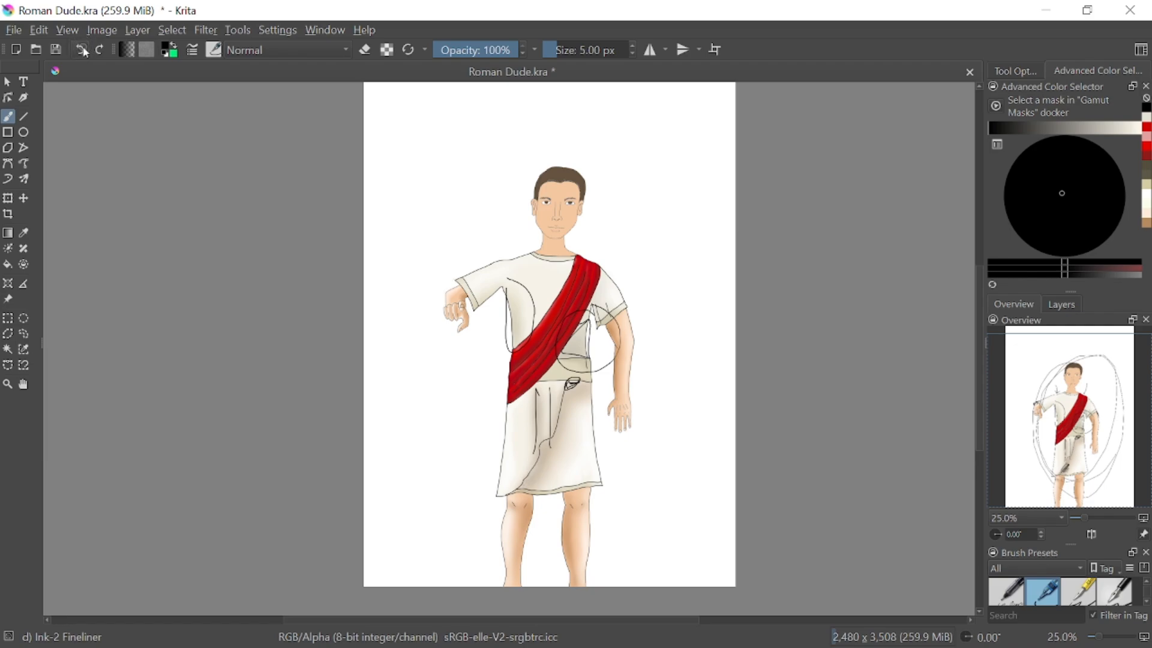
pyautogui.click(83, 50)
pyautogui.click(83, 51)
pyautogui.click(84, 52)
pyautogui.click(86, 52)
pyautogui.click(85, 49)
pyautogui.click(86, 48)
pyautogui.click(87, 49)
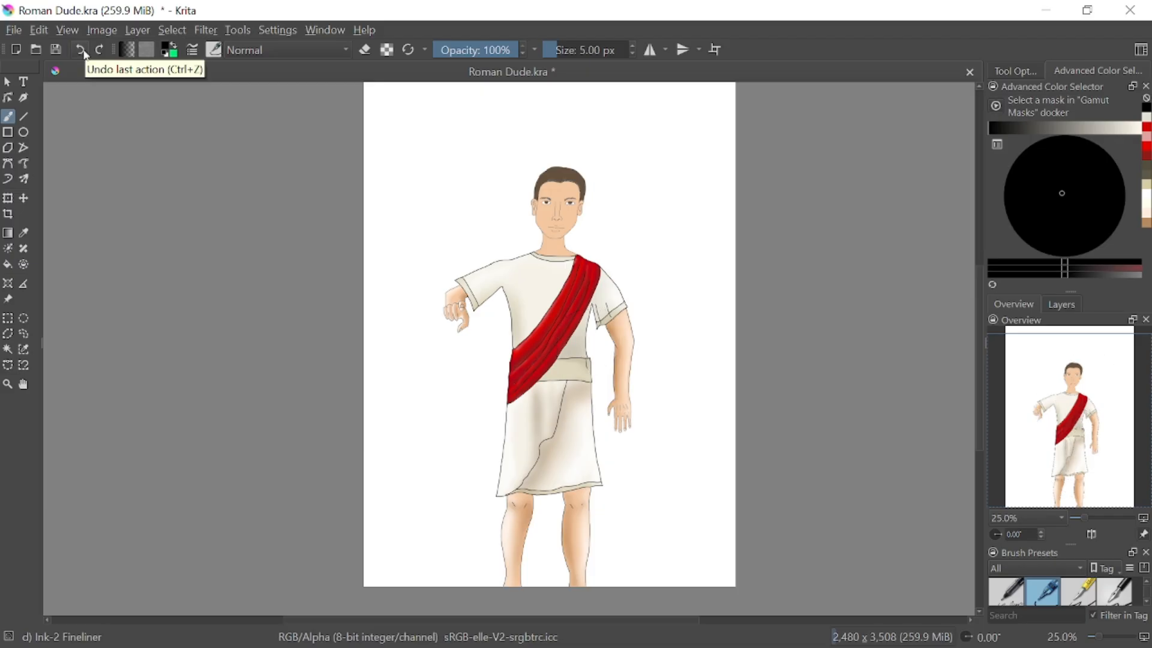
# Circle the sash, circle the head and sketch loose lines around the figure, undoing all these marks
pyautogui.moveTo(585, 239)
pyautogui.mouseDown()
pyautogui.moveTo(612, 301)
pyautogui.moveTo(599, 233)
pyautogui.mouseUp()
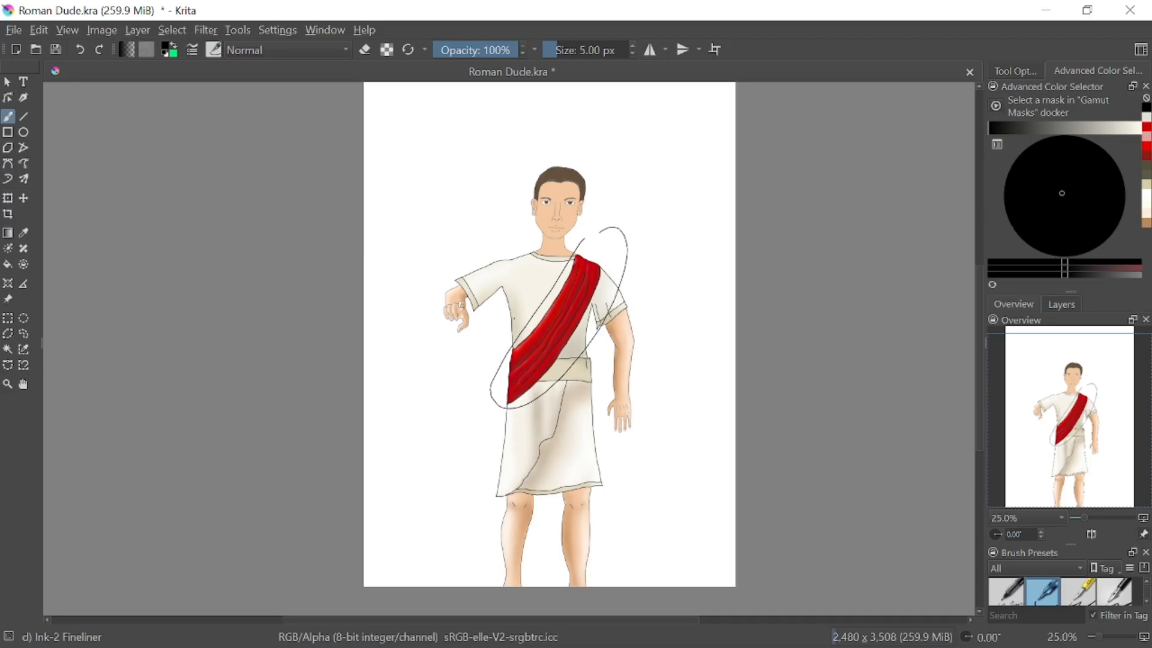
pyautogui.click(80, 53)
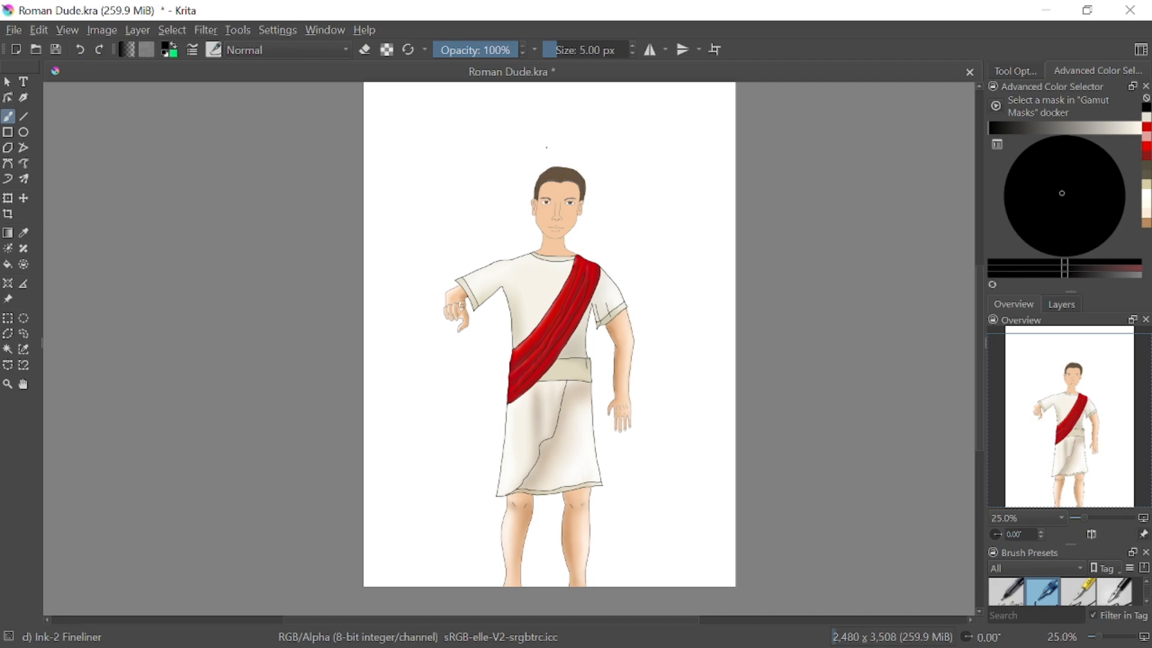
pyautogui.moveTo(543, 148)
pyautogui.mouseDown()
pyautogui.moveTo(617, 195)
pyautogui.moveTo(551, 138)
pyautogui.moveTo(570, 169)
pyautogui.moveTo(543, 176)
pyautogui.moveTo(580, 185)
pyautogui.moveTo(549, 182)
pyautogui.moveTo(570, 175)
pyautogui.mouseUp()
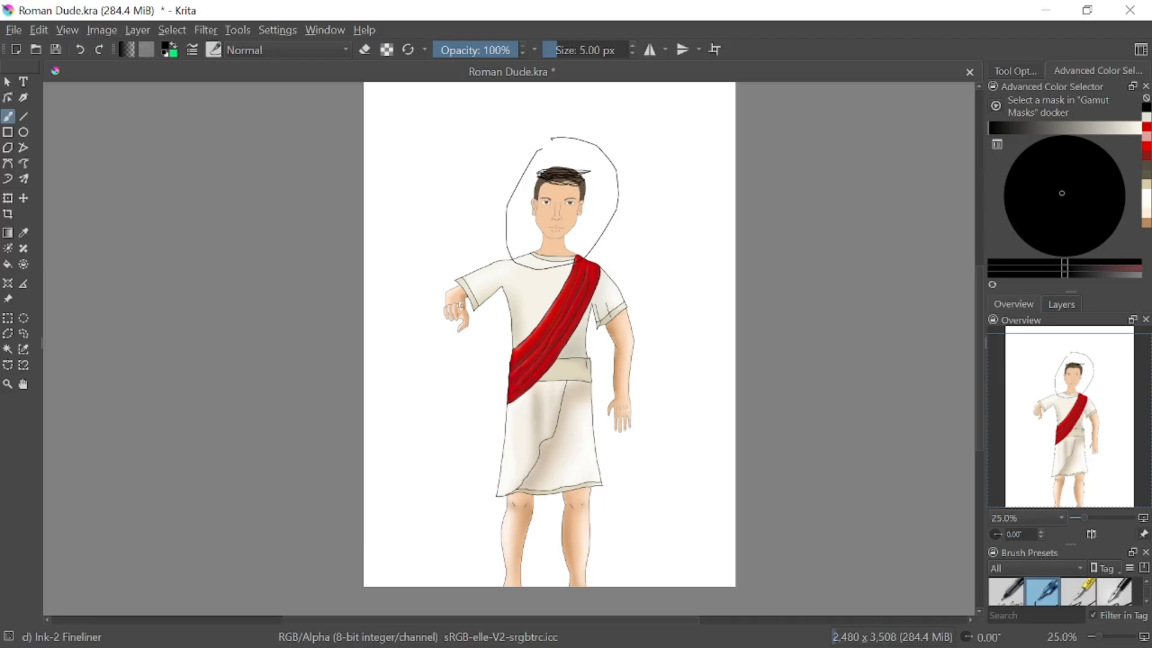
pyautogui.moveTo(684, 483)
pyautogui.mouseDown()
pyautogui.moveTo(633, 179)
pyautogui.moveTo(693, 498)
pyautogui.mouseUp()
pyautogui.moveTo(527, 136)
pyautogui.mouseDown()
pyautogui.moveTo(471, 233)
pyautogui.moveTo(553, 174)
pyautogui.moveTo(690, 153)
pyautogui.mouseUp()
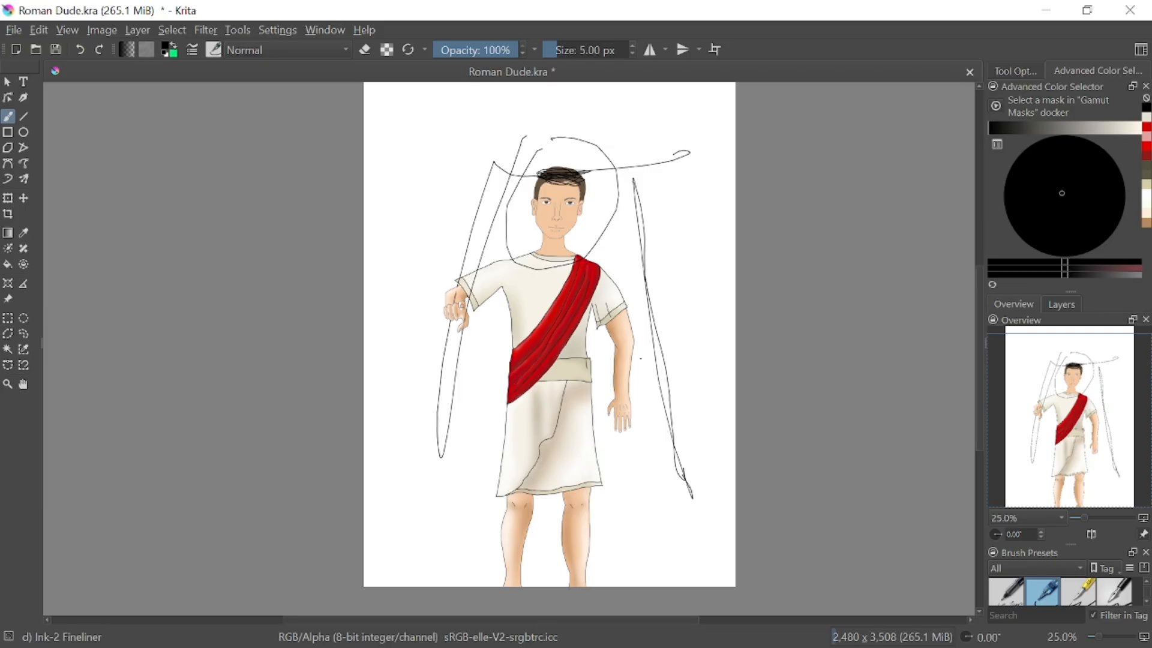
pyautogui.click(85, 48)
pyautogui.click(87, 45)
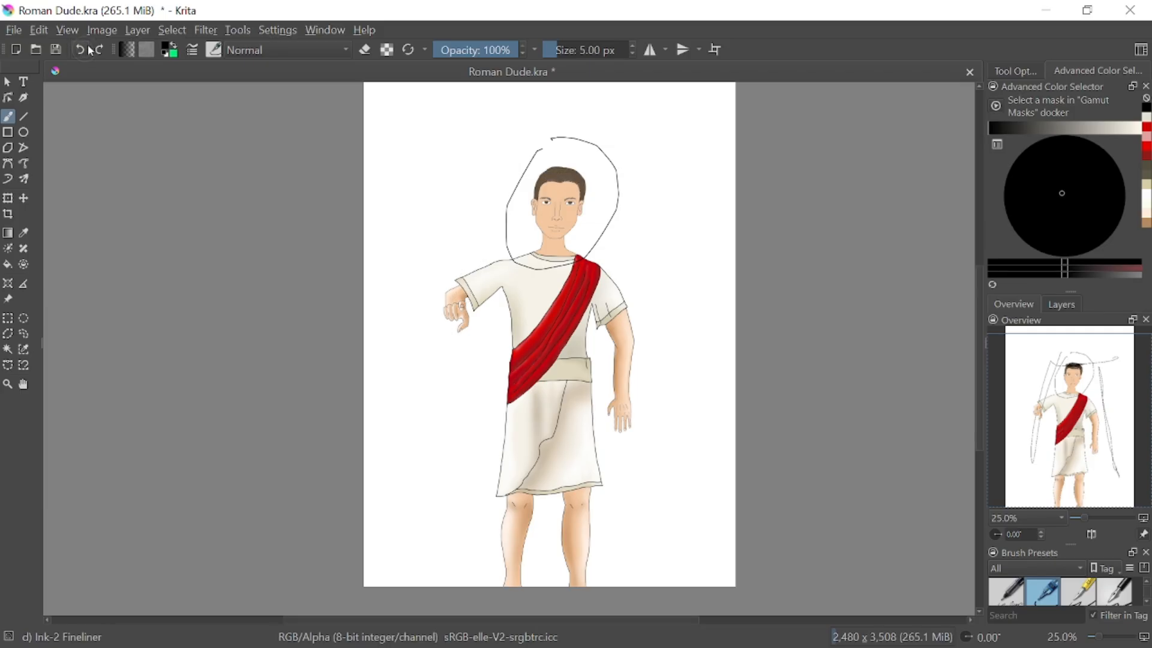
pyautogui.click(89, 46)
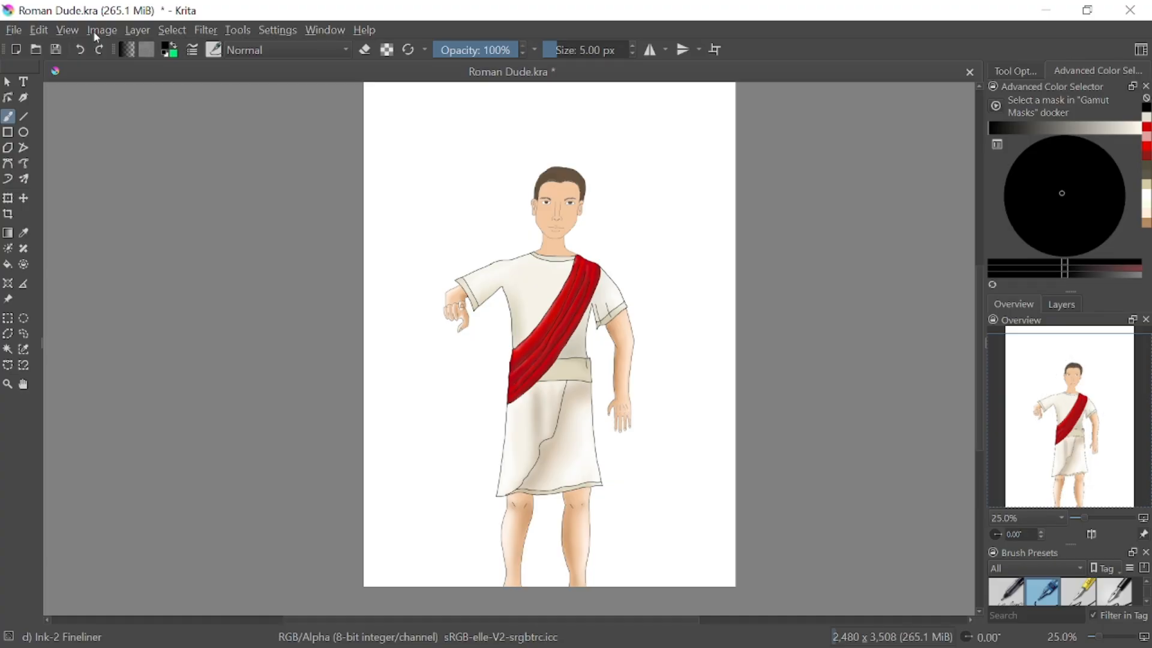
# Hide the basic colors layer and Paint Layer 9 to inspect the basic color 2 shading, and show both again
pyautogui.click(1063, 304)
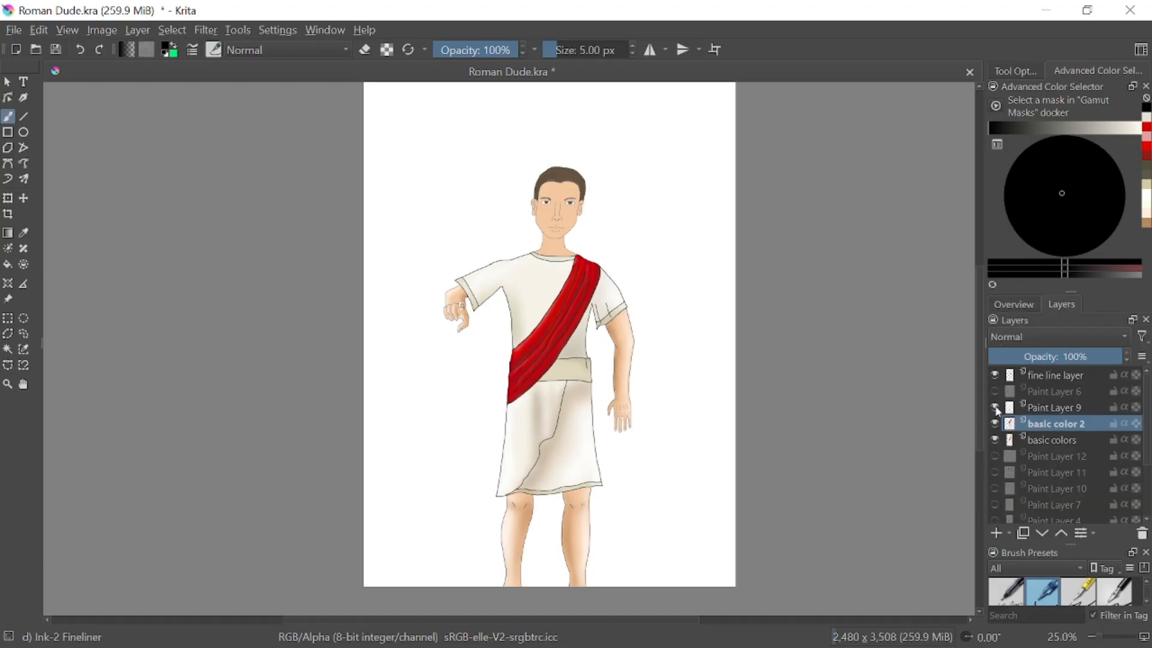
pyautogui.click(996, 439)
pyautogui.click(996, 407)
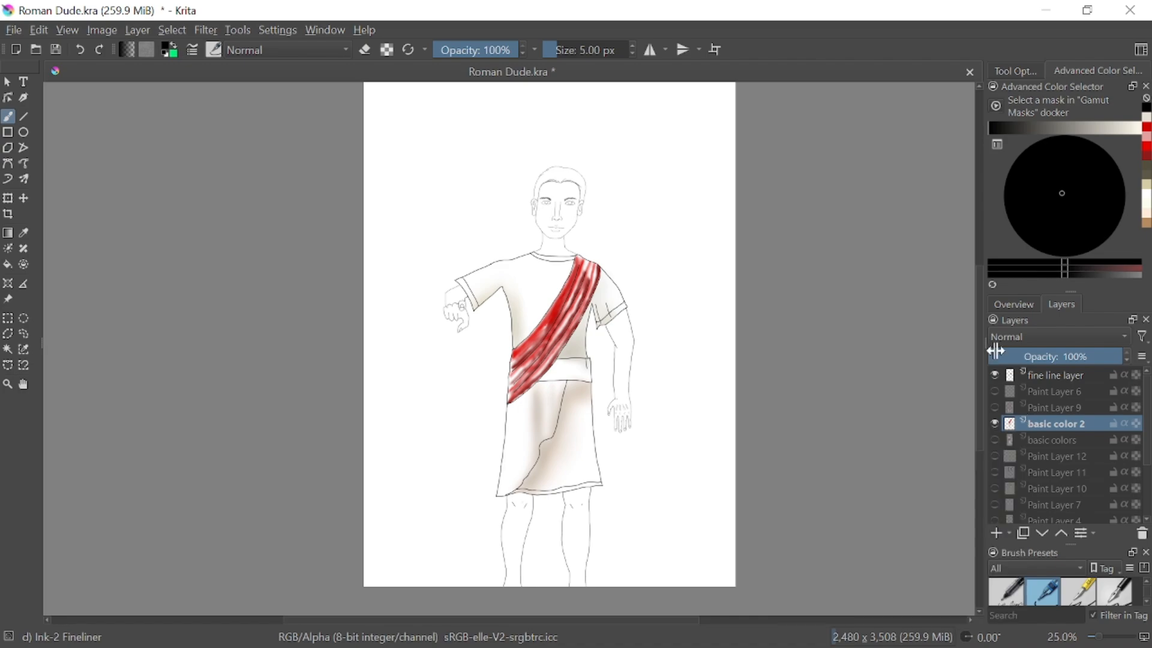
pyautogui.click(995, 439)
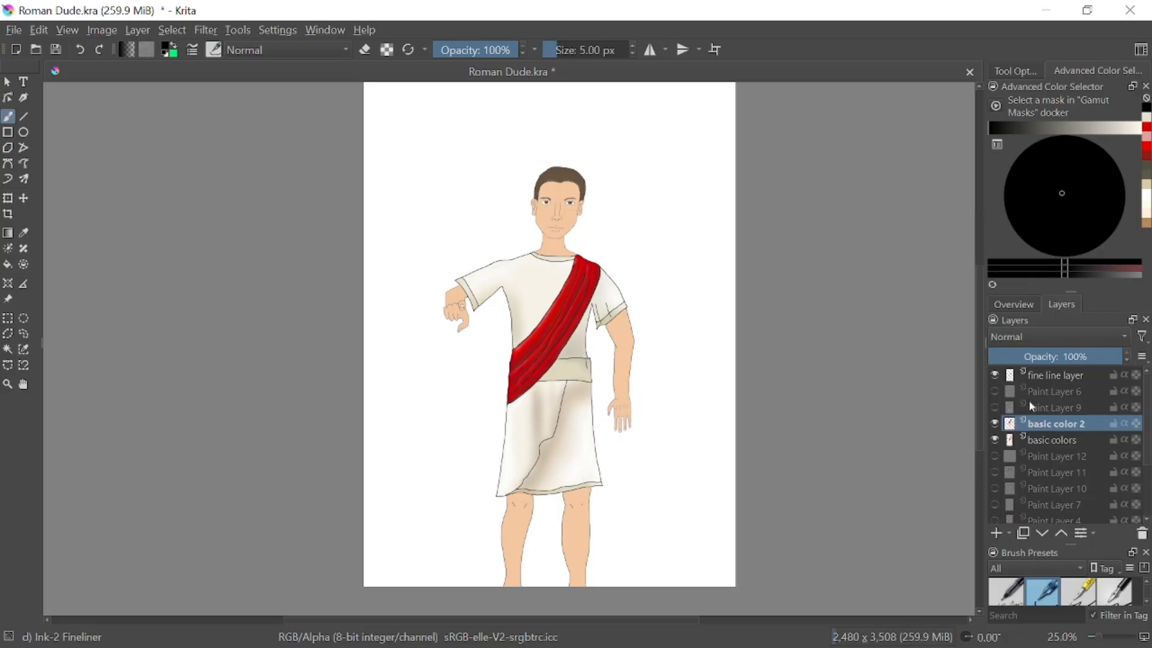
pyautogui.click(994, 406)
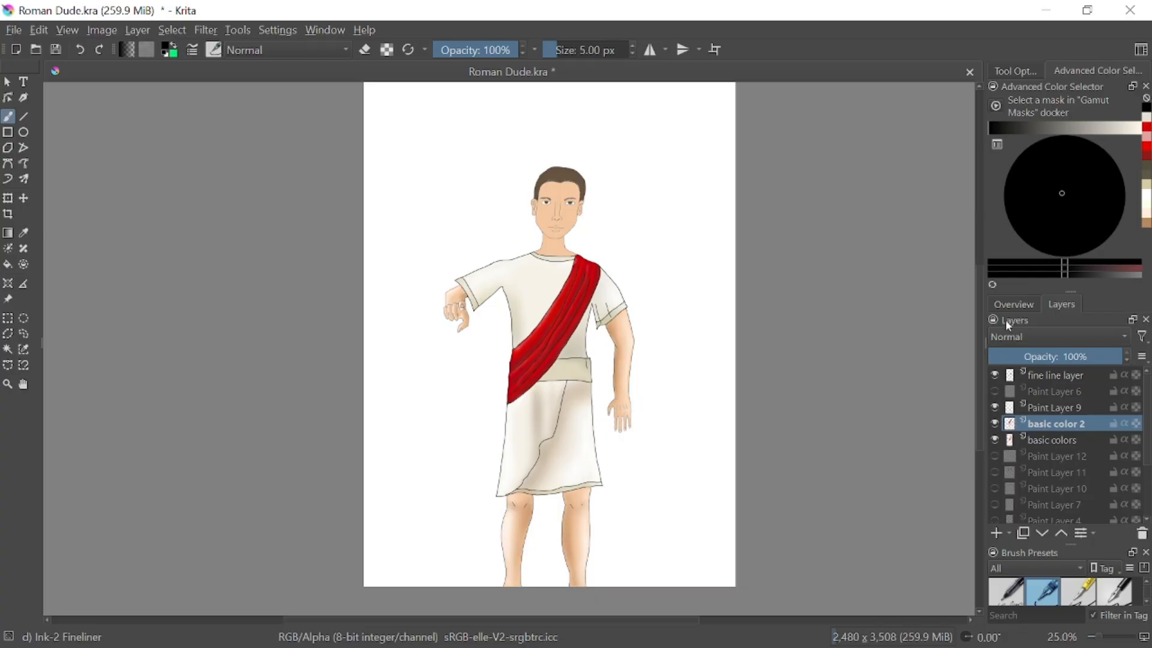
# Toggle the fine line layer off and on, and make Paint Layer 11 with the column background visible
pyautogui.click(994, 375)
pyautogui.click(995, 375)
pyautogui.click(994, 473)
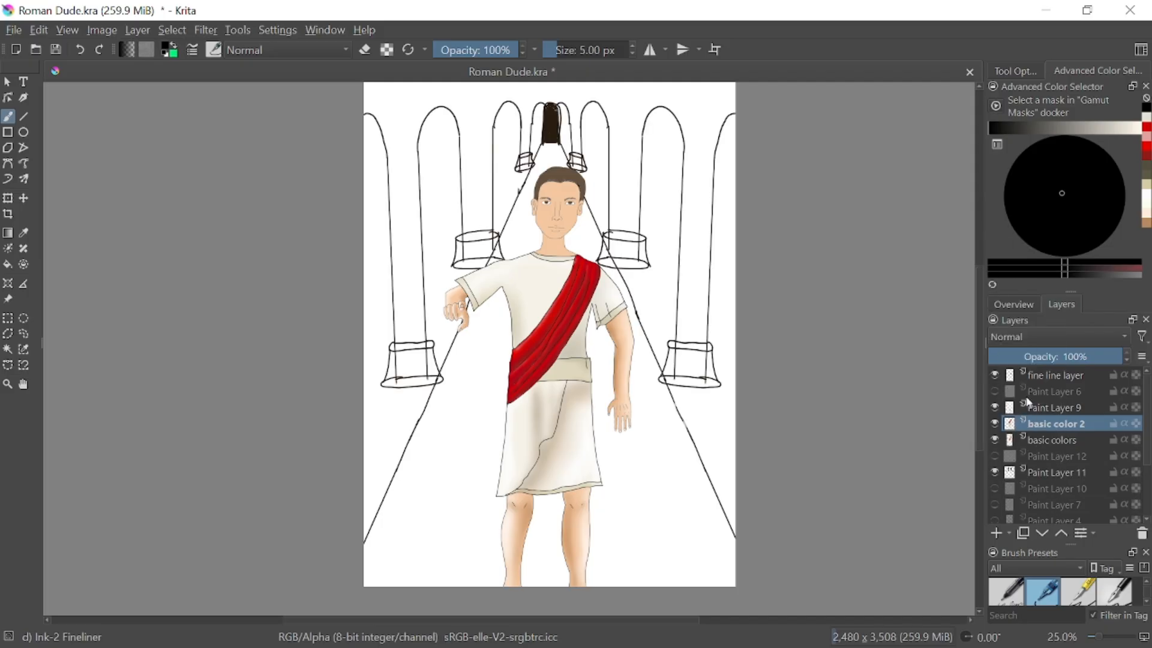